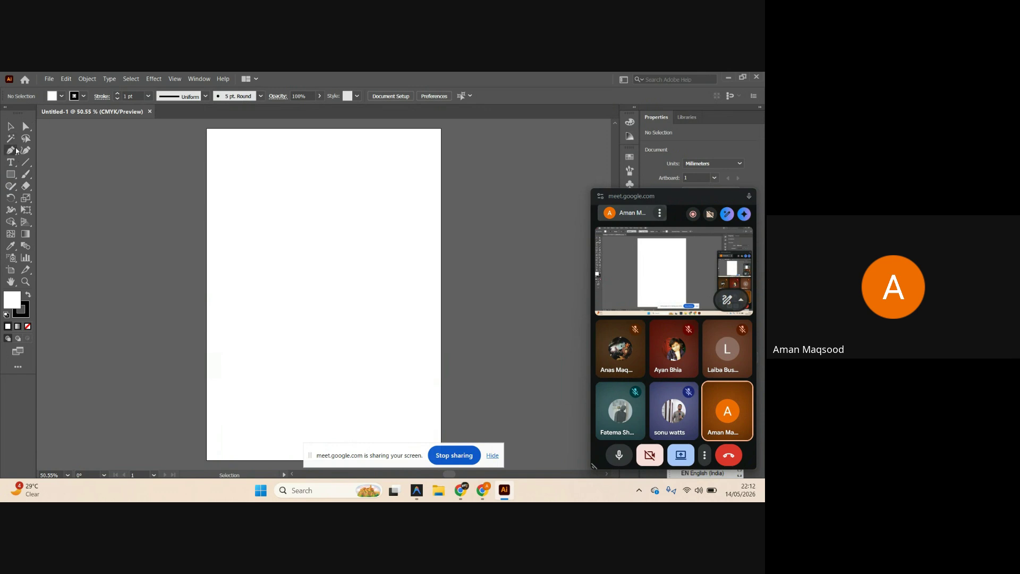
Leave the Google Meet call, moving the screen-sharing notice aside.
mouse_move(478, 496)
left_click(463, 492)
mouse_move(398, 447)
left_mouse_down()
mouse_move(531, 444)
mouse_move(407, 414)
mouse_move(408, 439)
left_mouse_up()
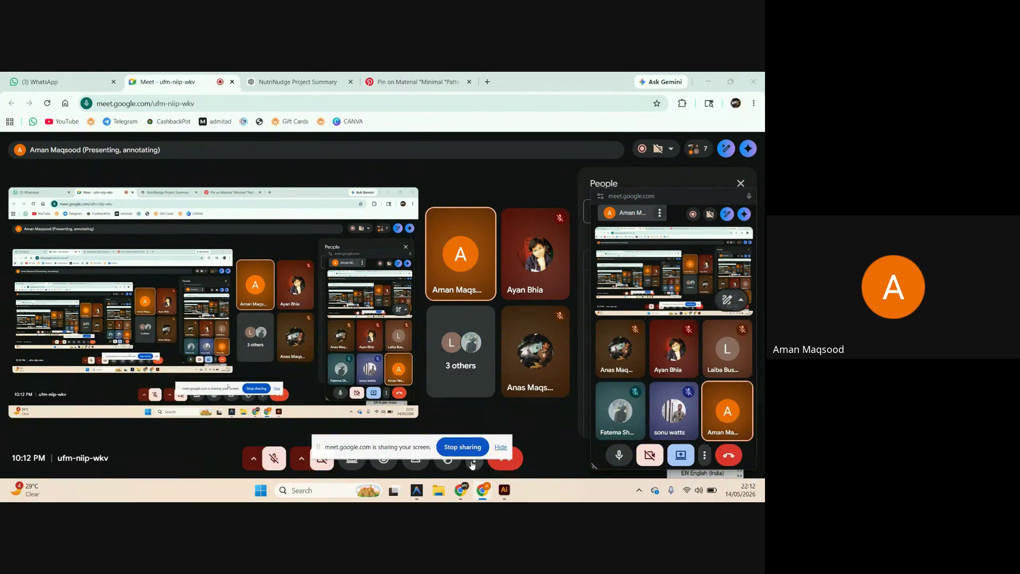
left_click(505, 465)
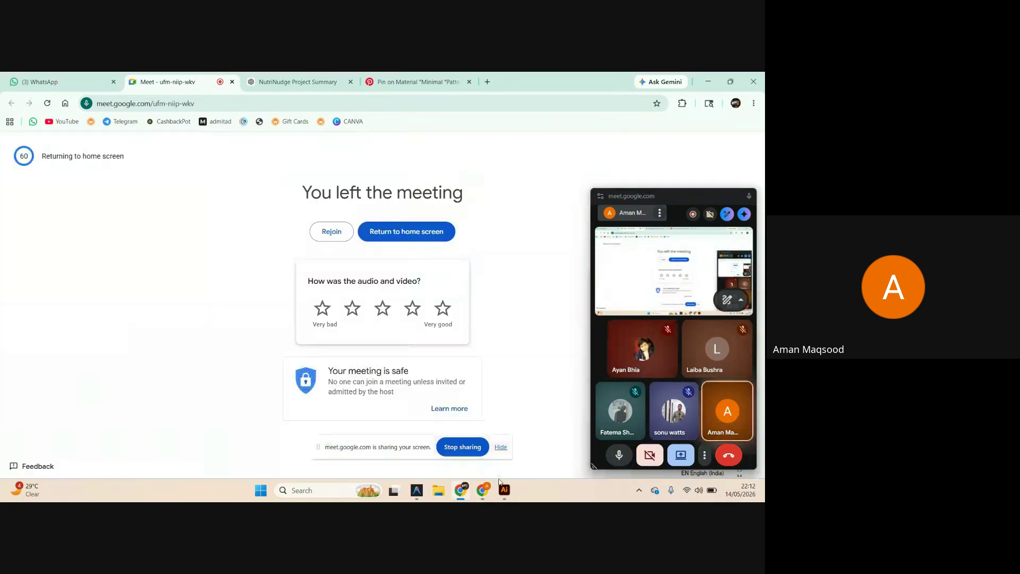
Minimize the browser to reveal the Illustrator document, then bring the browser windows back.
mouse_move(497, 488)
left_click(730, 81)
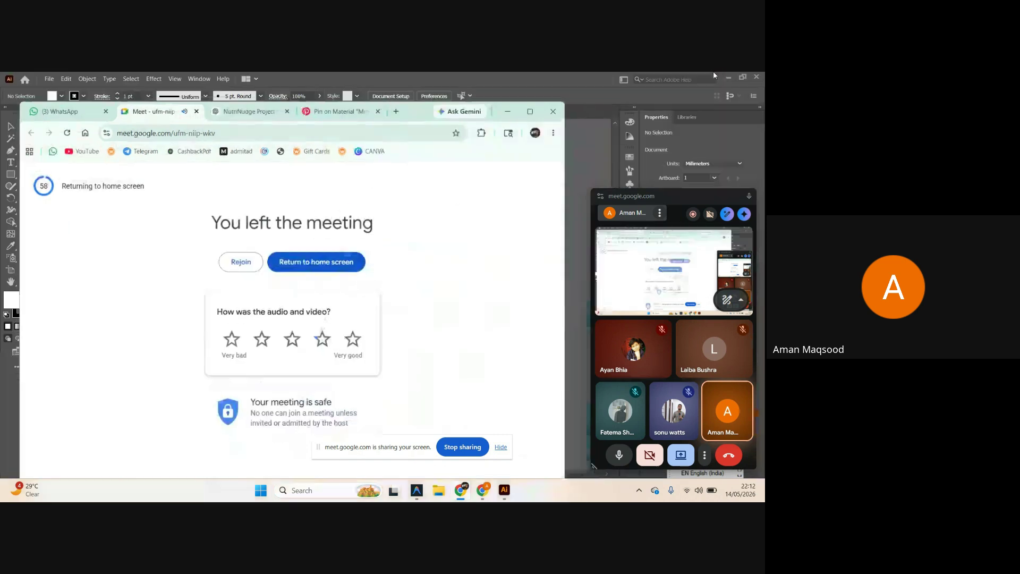
left_click(527, 112)
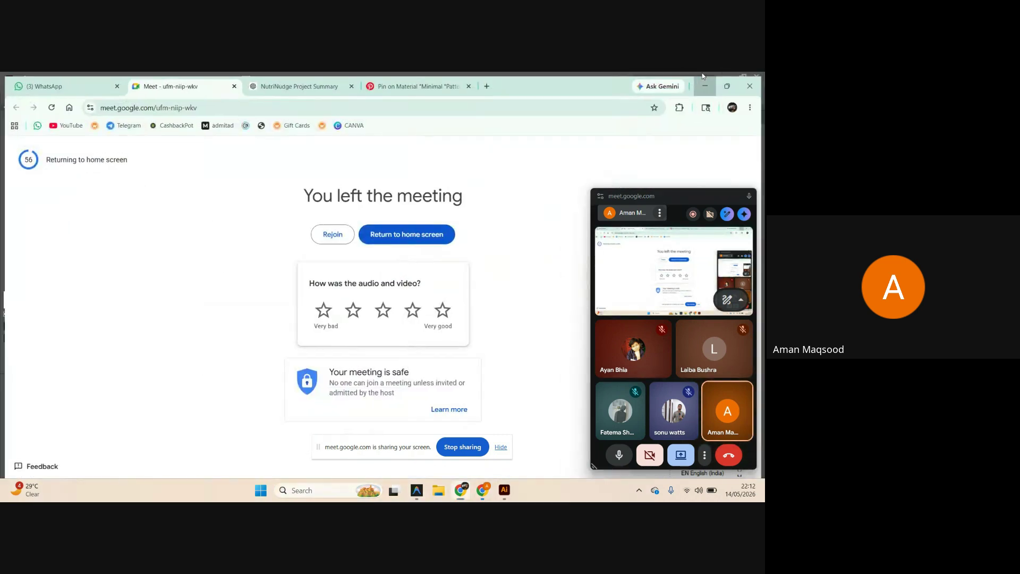
left_click(696, 84)
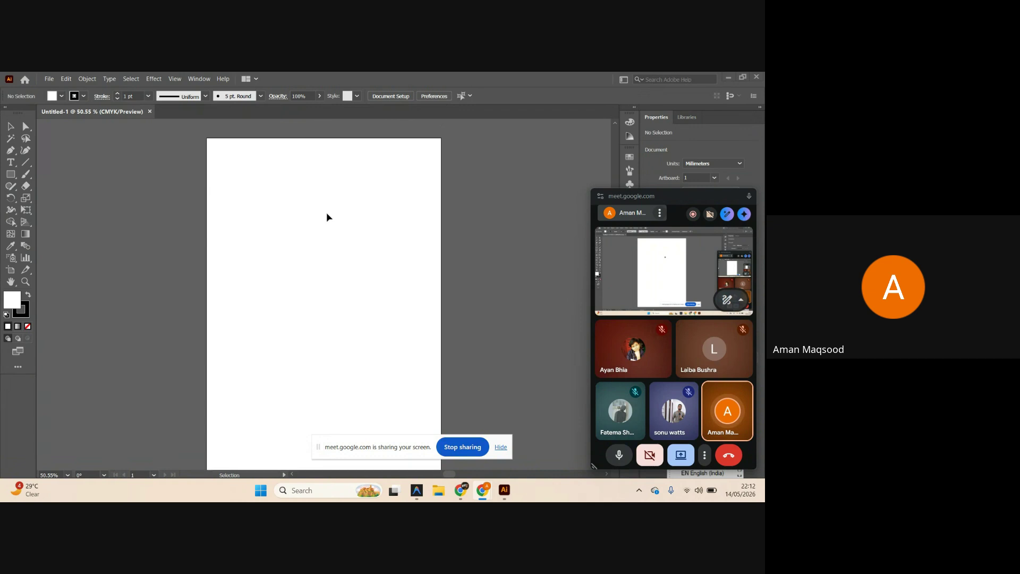
mouse_move(461, 490)
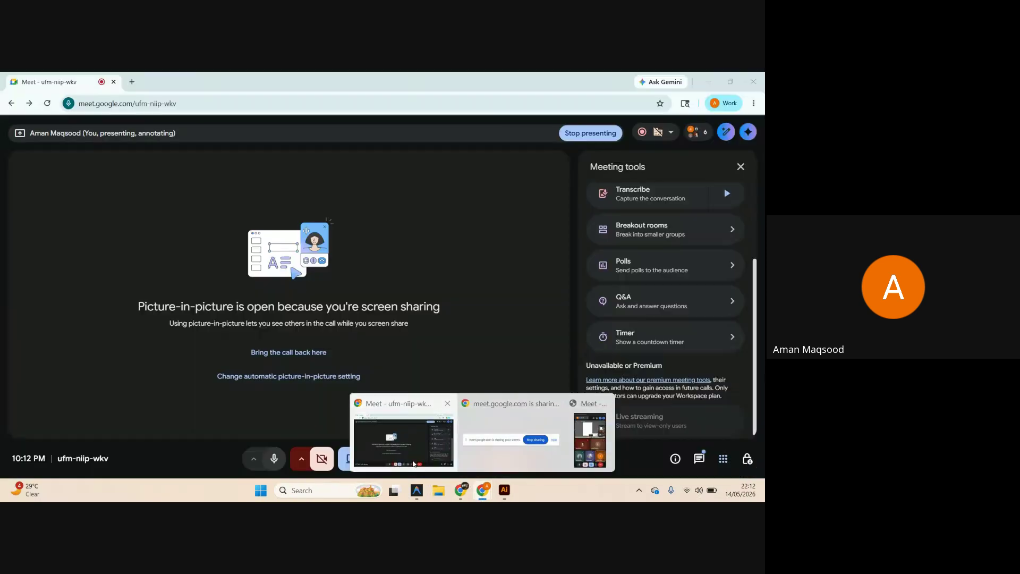
left_click(413, 464)
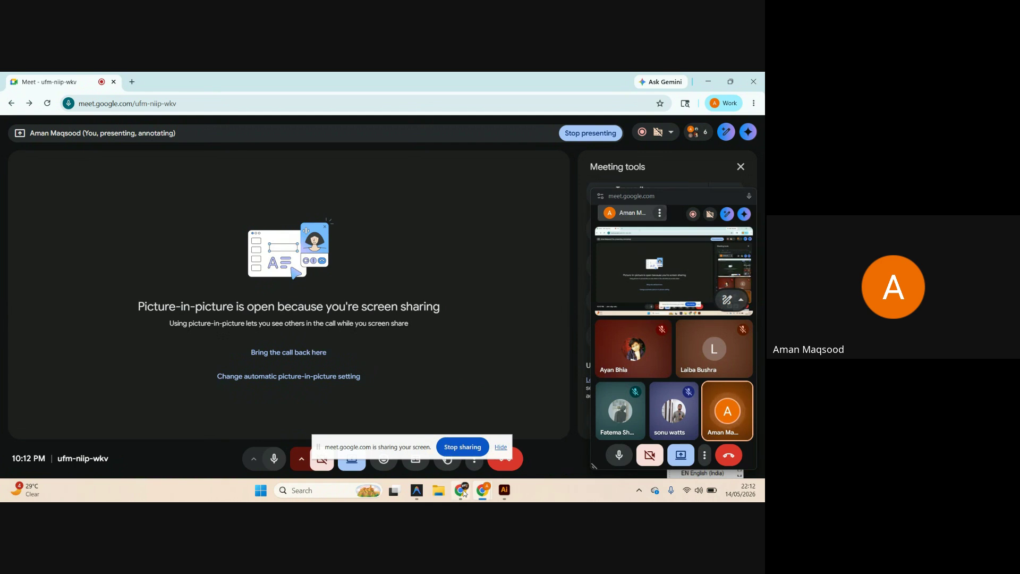
left_click(462, 490)
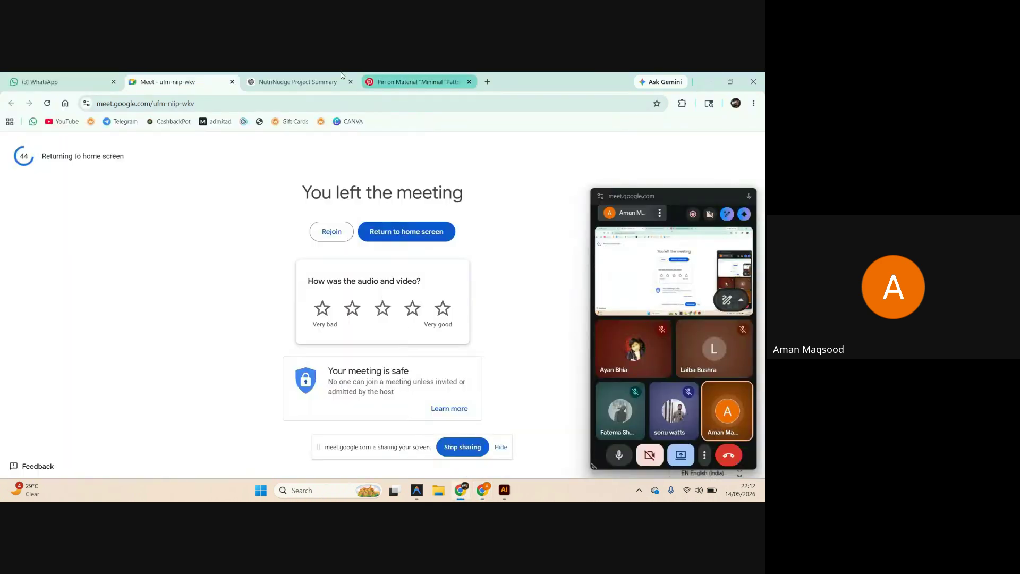
Open the Pinterest sunset pin in its own tab, copy the image, and return to Illustrator.
left_click(413, 81)
right_click(114, 310)
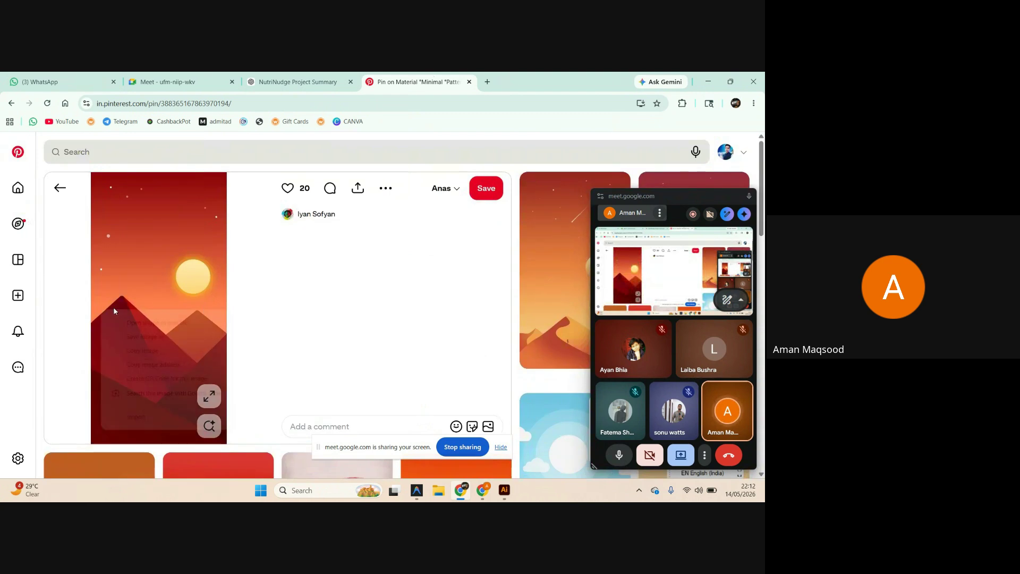
left_click(159, 323)
left_click(529, 82)
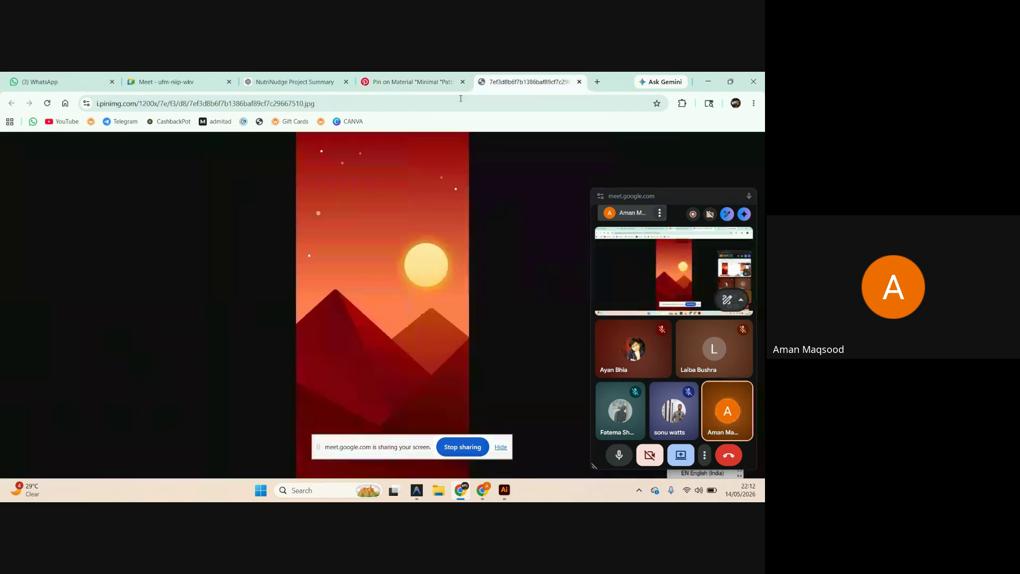
right_click(351, 221)
left_click(397, 262)
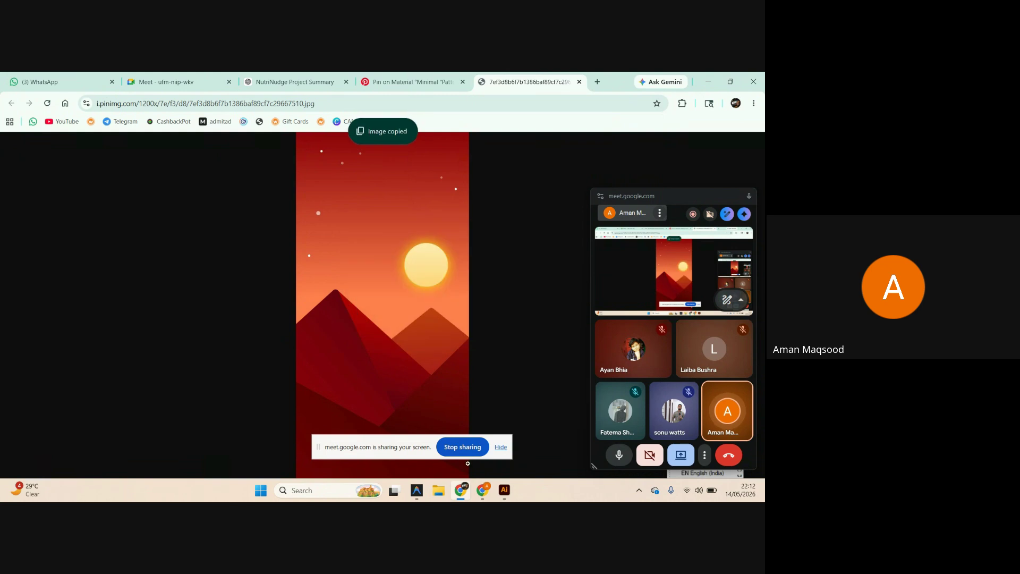
left_click(504, 489)
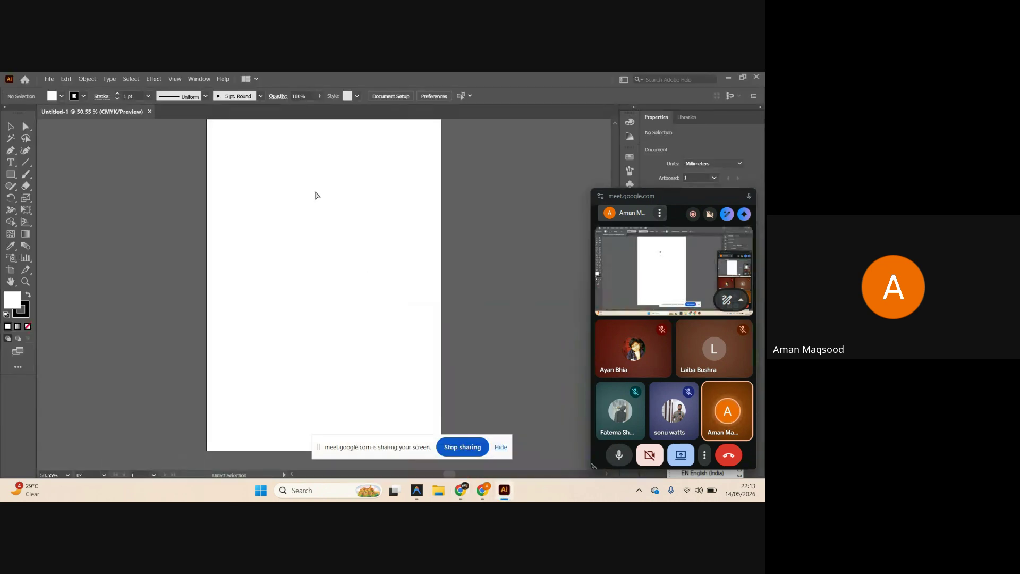
Paste the sunset image, make it a new artboard, and delete blank Artboard 1.
key("ctrl+v")
key("ctrl+minus")
key("ctrl+minus")
key("ctrl+minus")
key("ctrl+minus")
key("ctrl+minus")
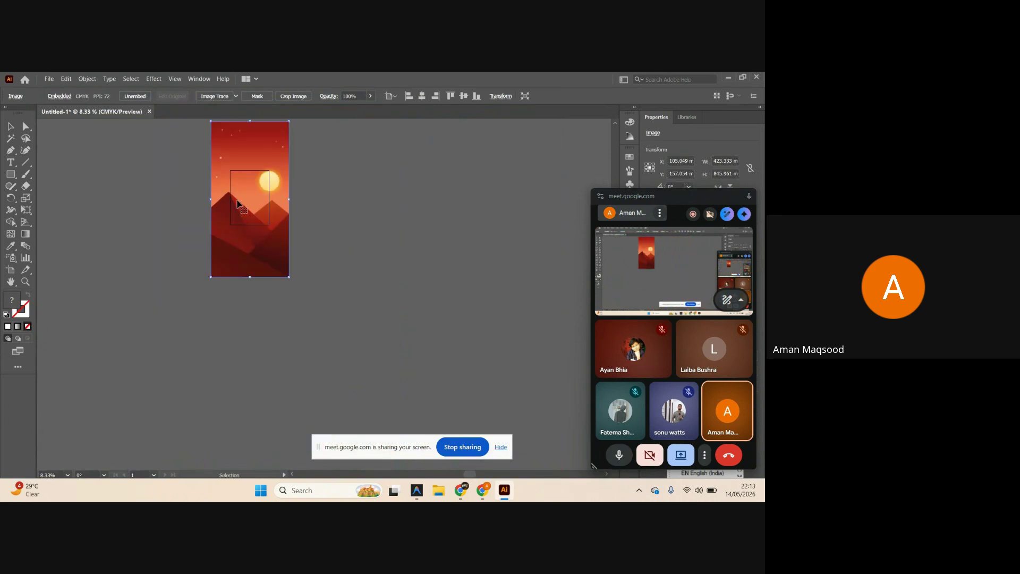
scroll(323, 248, "up", 2)
left_click(16, 269)
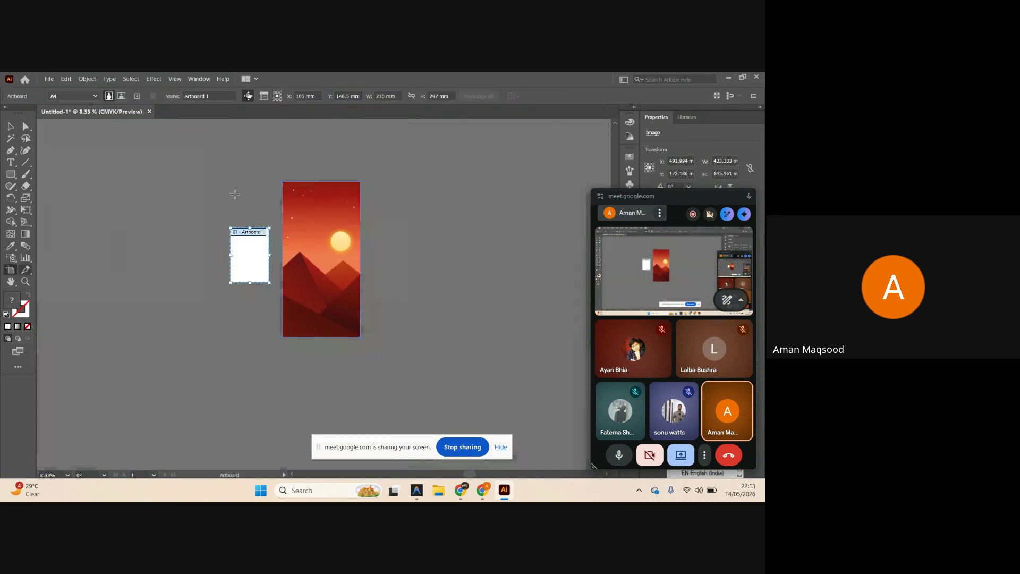
left_click(297, 185)
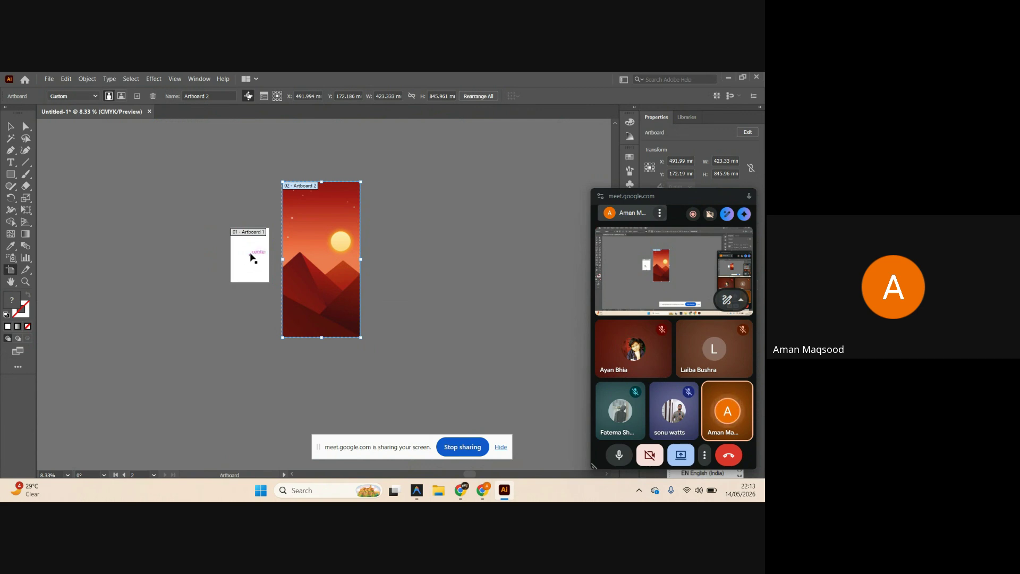
left_click(255, 249)
key("Delete")
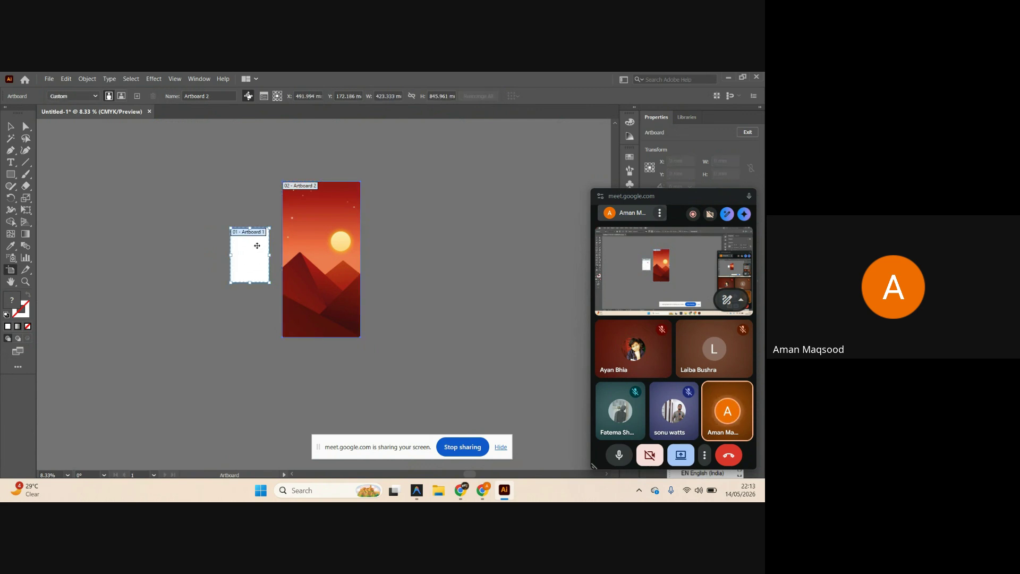
left_click(11, 128)
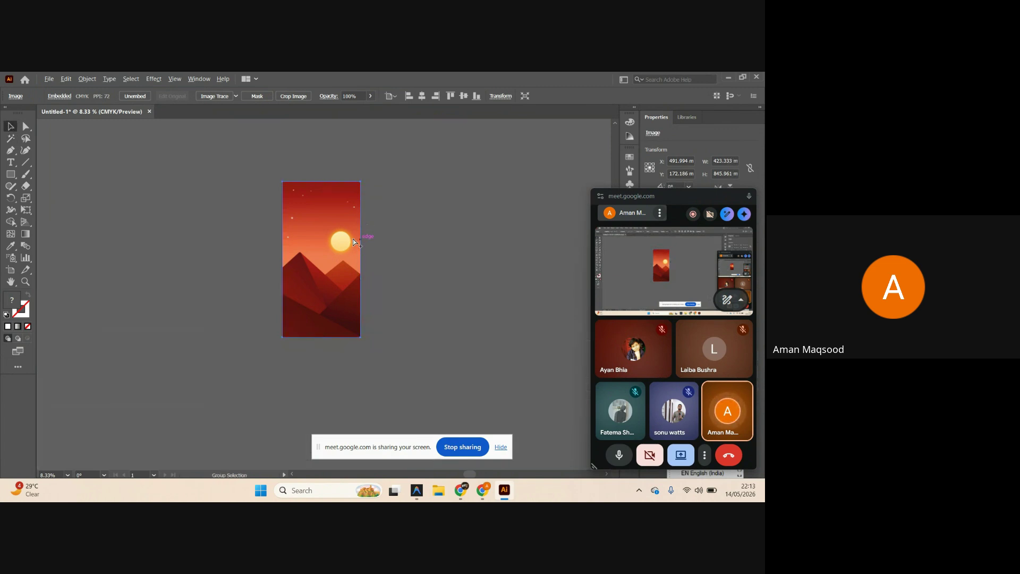
Zoom in on the sunset artwork and check the placed image by selecting and deselecting it.
scroll(351, 232, "up", 1)
left_click(410, 246)
scroll(330, 278, "up", 1)
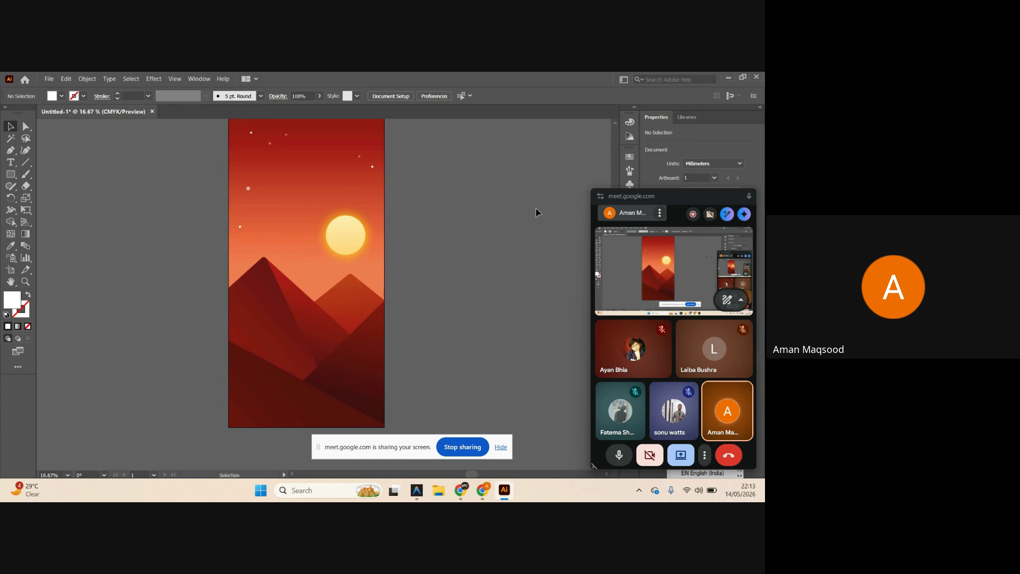
scroll(531, 221, "up", 1)
left_click(306, 235)
scroll(307, 234, "up", 1)
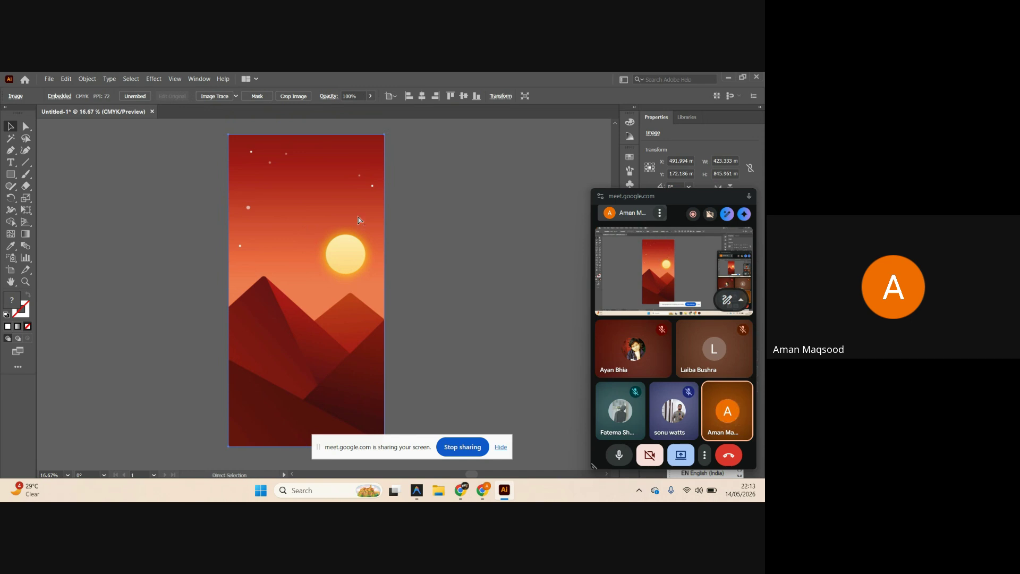
left_click(428, 210)
scroll(371, 292, "up", 1)
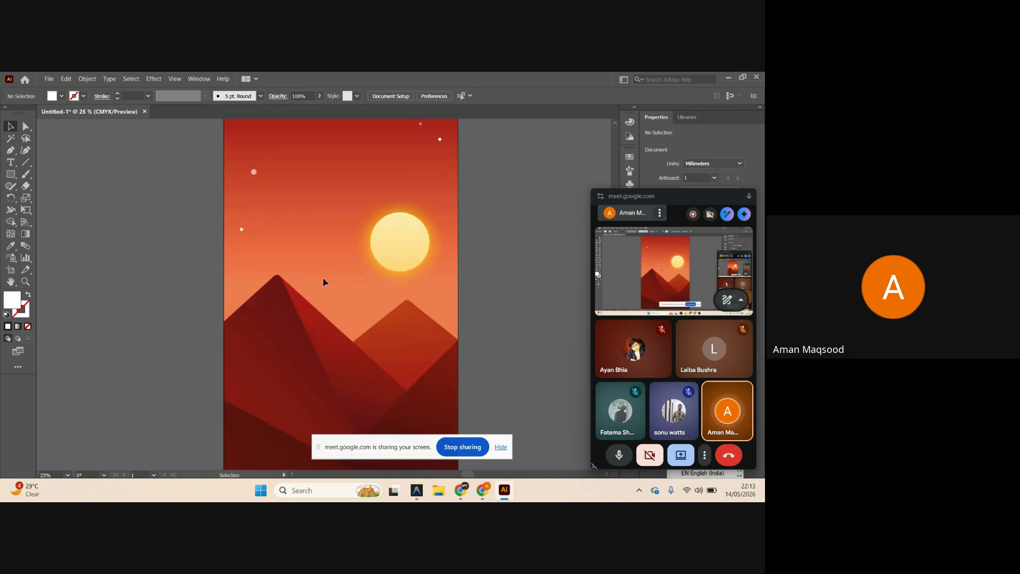
scroll(337, 285, "up", 2)
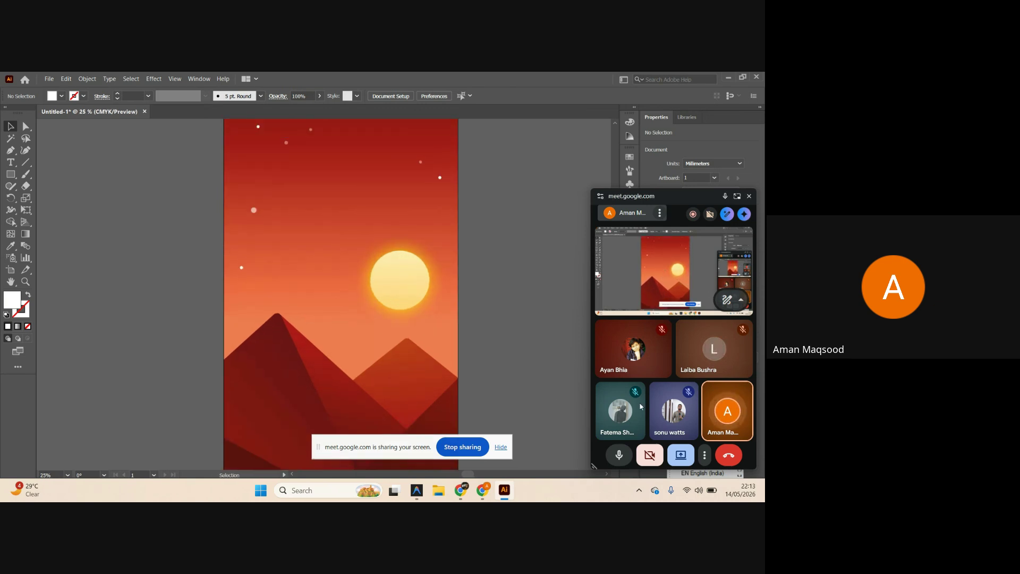
scroll(489, 365, "up", 1)
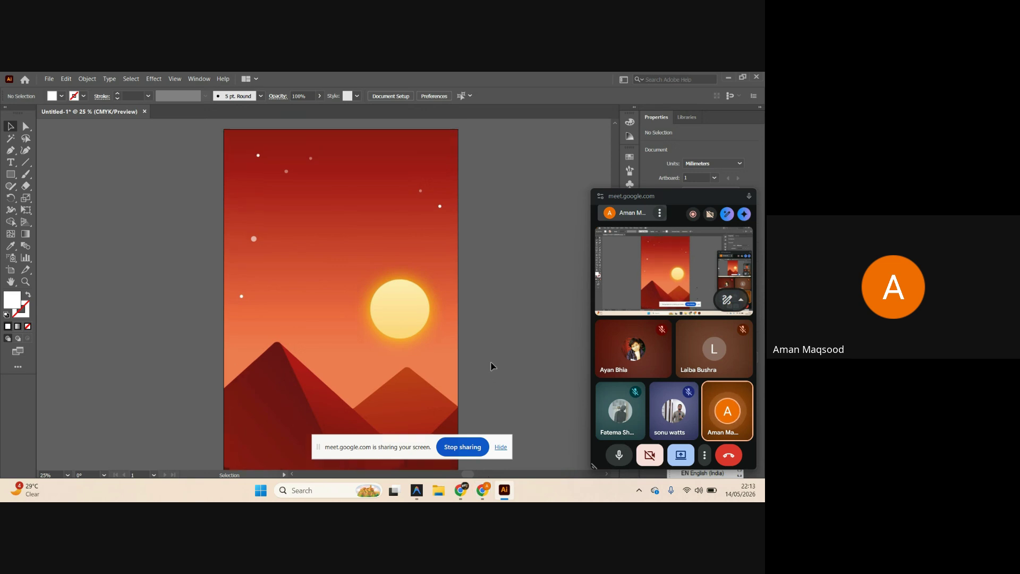
scroll(410, 346, "down", 1)
scroll(381, 329, "down", 1)
scroll(381, 330, "right", 1)
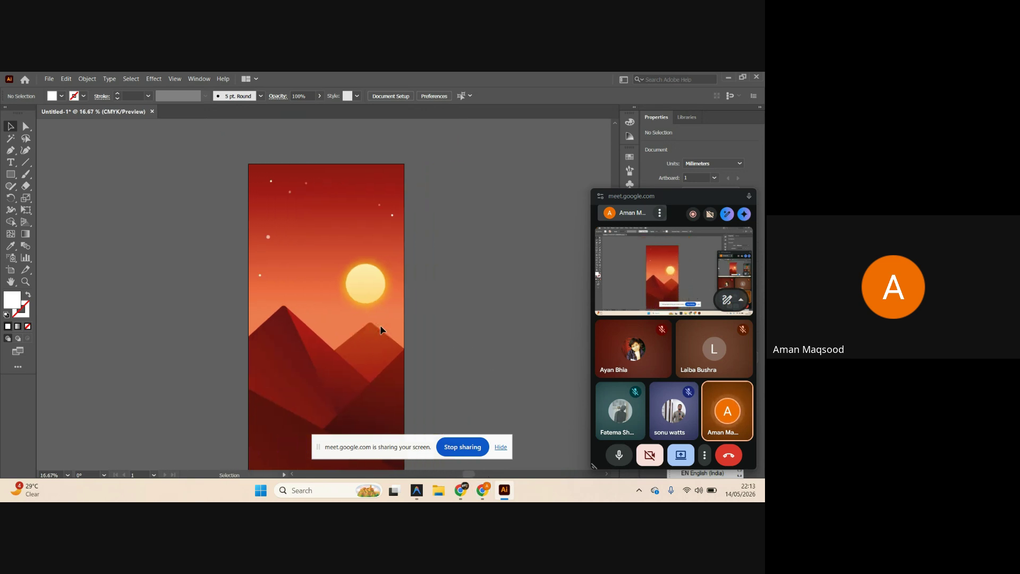
scroll(424, 361, "down", 1)
Close the finished Meet tab and switch back to Illustrator.
left_click(462, 486)
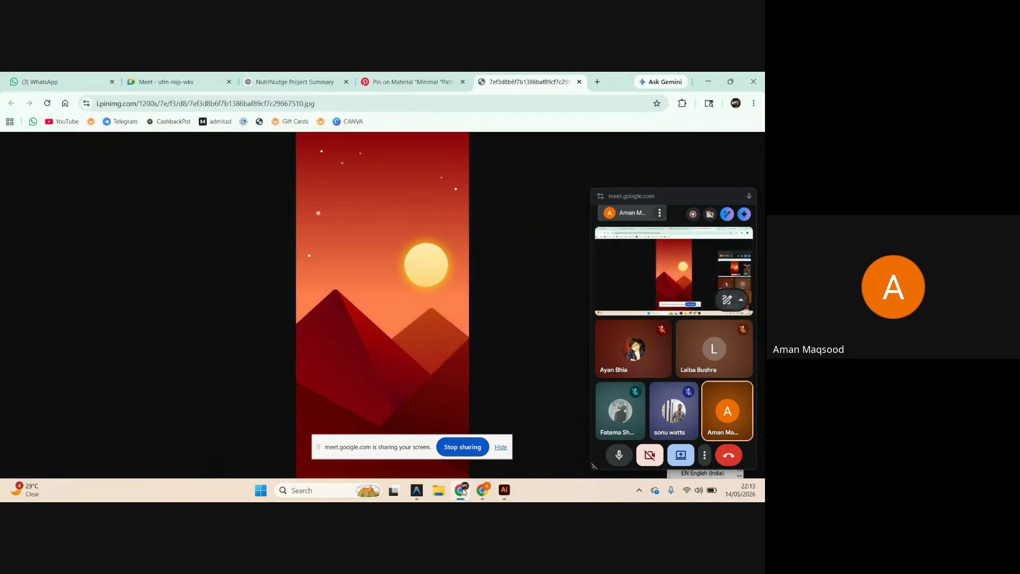
left_click(145, 76)
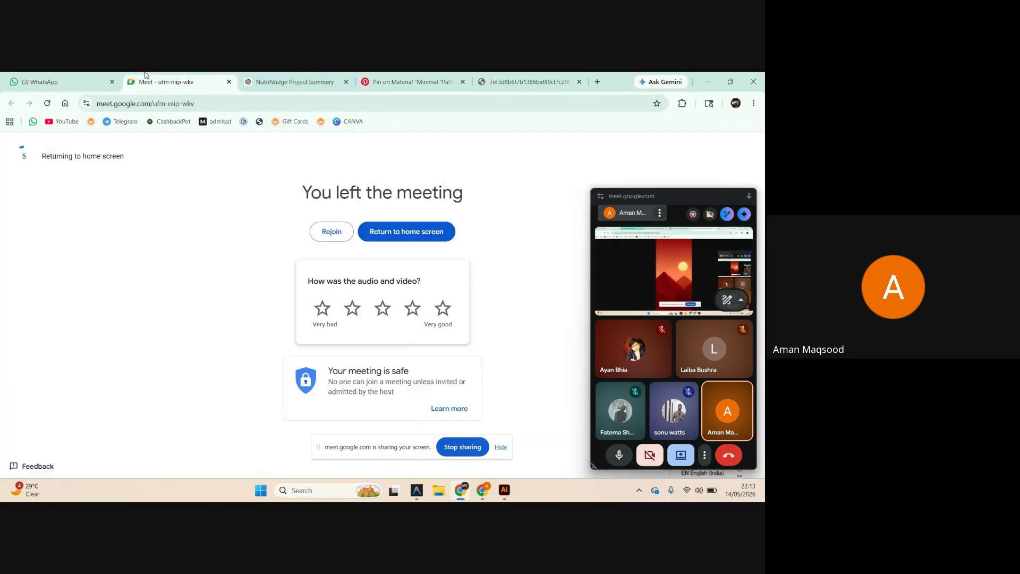
left_click(228, 81)
key("alt+Tab")
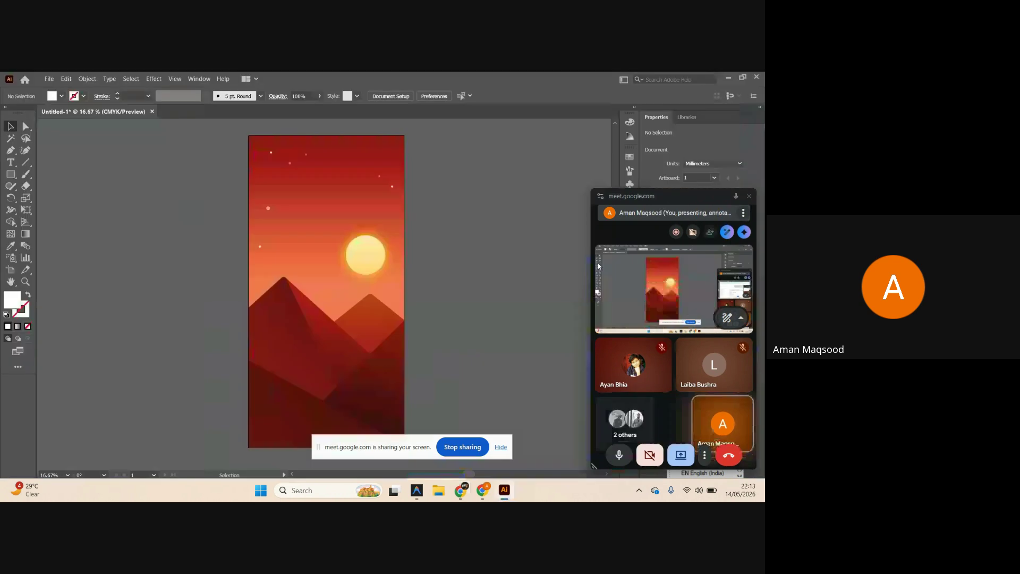
Admit the waiting guest into the call and return the floating call window to its tab.
mouse_move(483, 489)
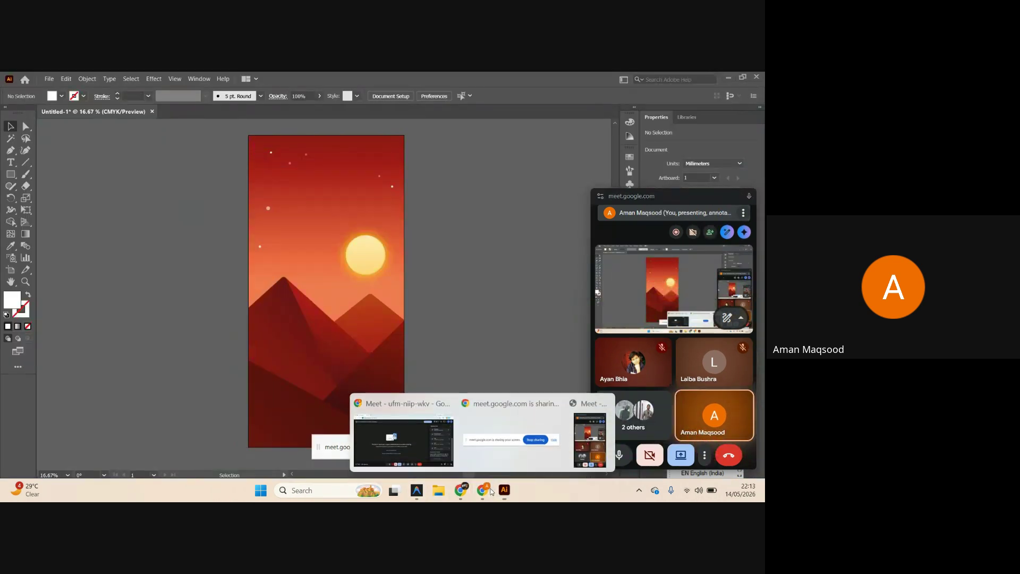
left_click(406, 441)
left_click(651, 130)
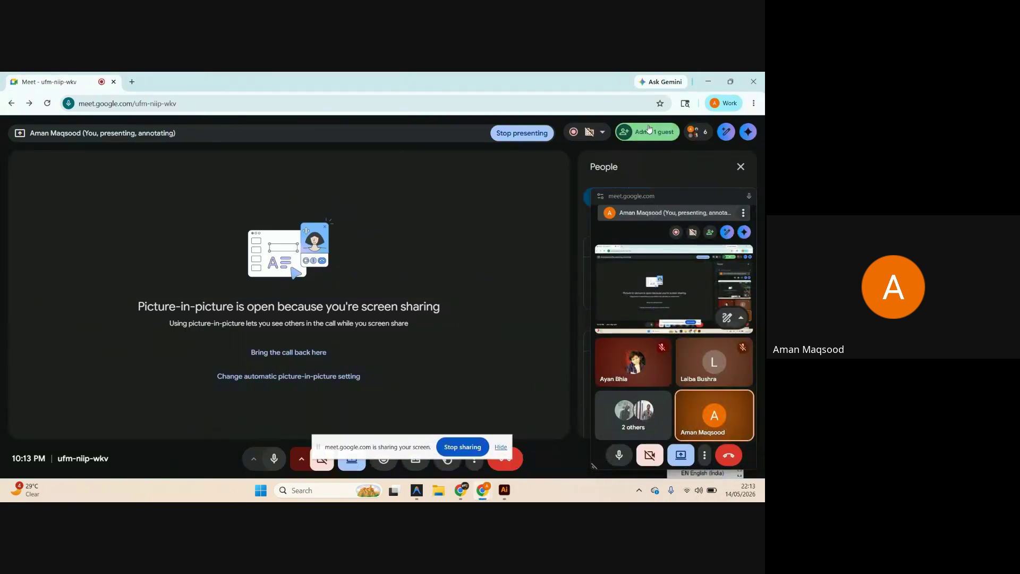
mouse_move(672, 188)
left_mouse_down()
mouse_move(671, 176)
mouse_move(464, 194)
mouse_move(563, 171)
mouse_move(663, 173)
left_mouse_up()
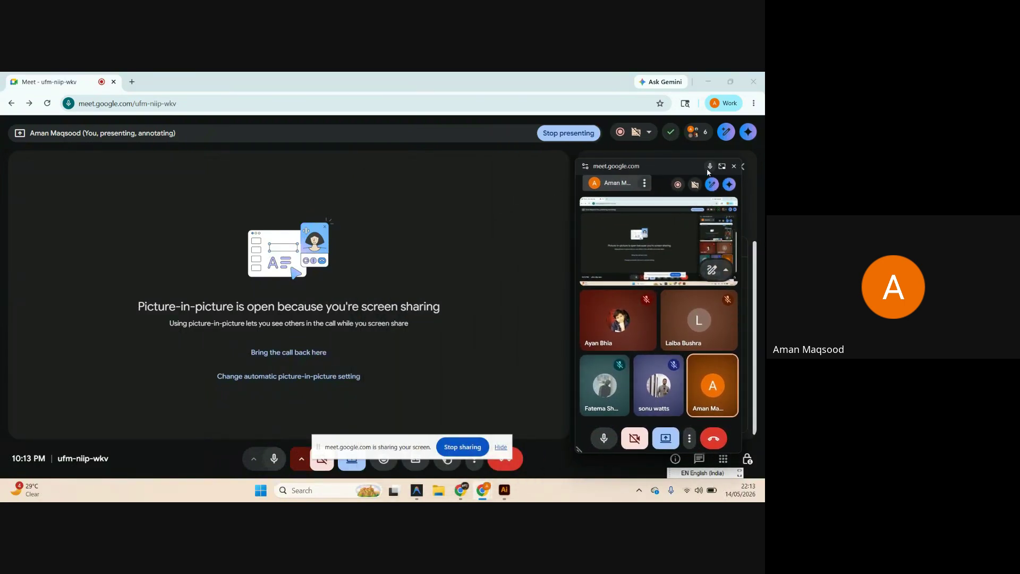
left_click(734, 166)
Read the in-call chat messages, then minimize the meeting window.
left_click(698, 455)
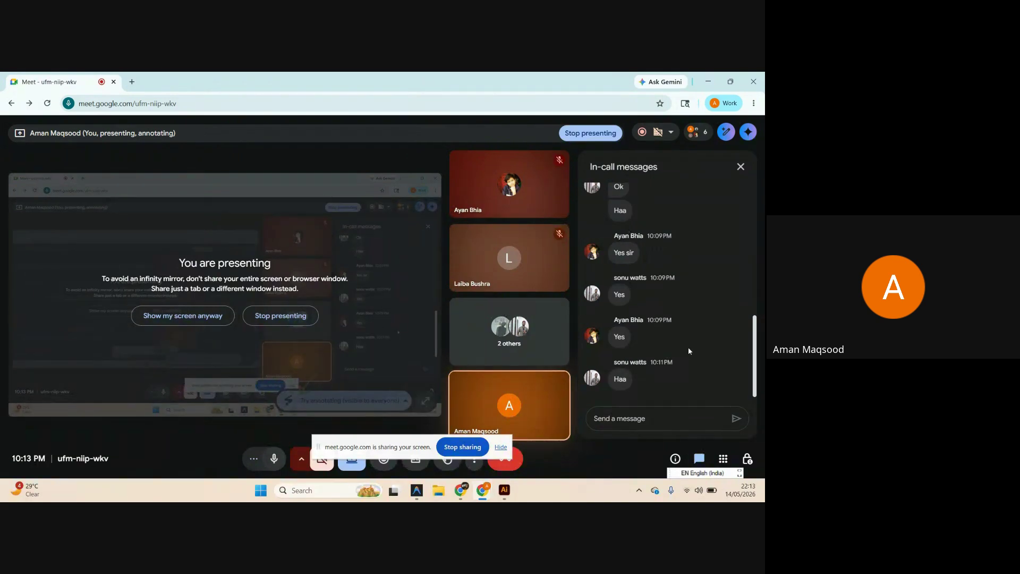
scroll(689, 348, "up", 1)
scroll(697, 255, "down", 1)
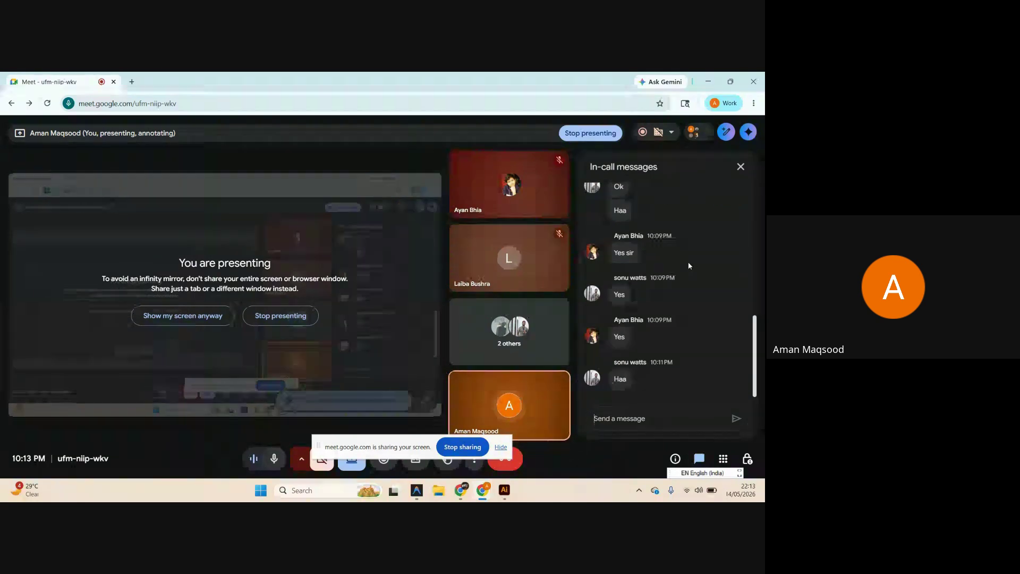
left_click(706, 80)
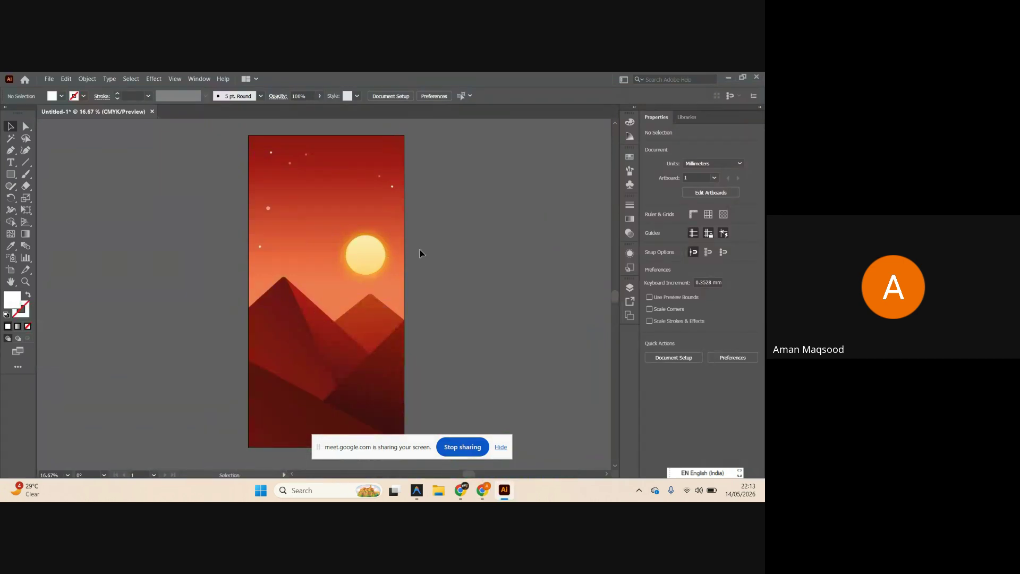
Check the People list in the call, then minimize the meeting window again.
mouse_move(482, 490)
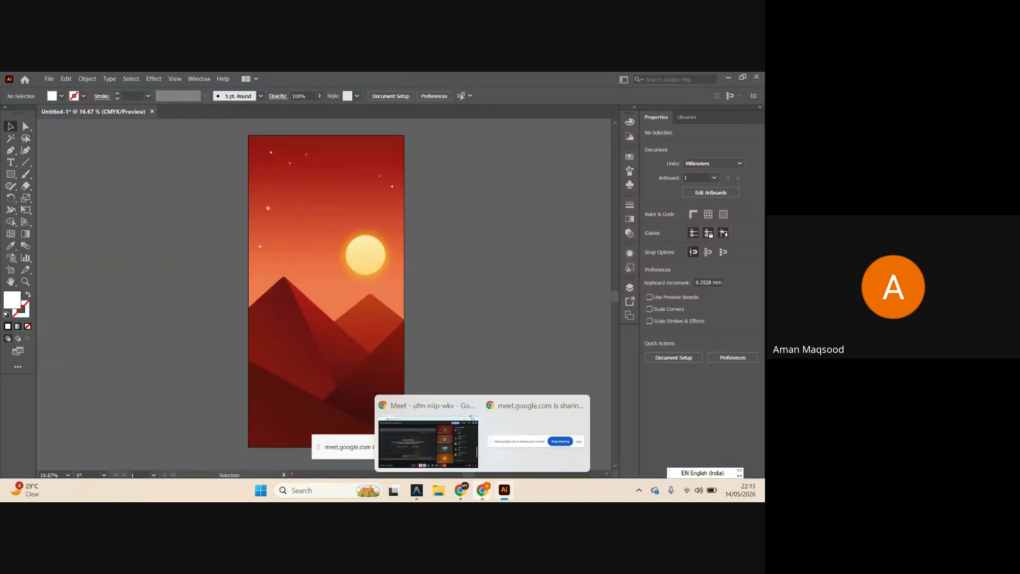
left_click(453, 464)
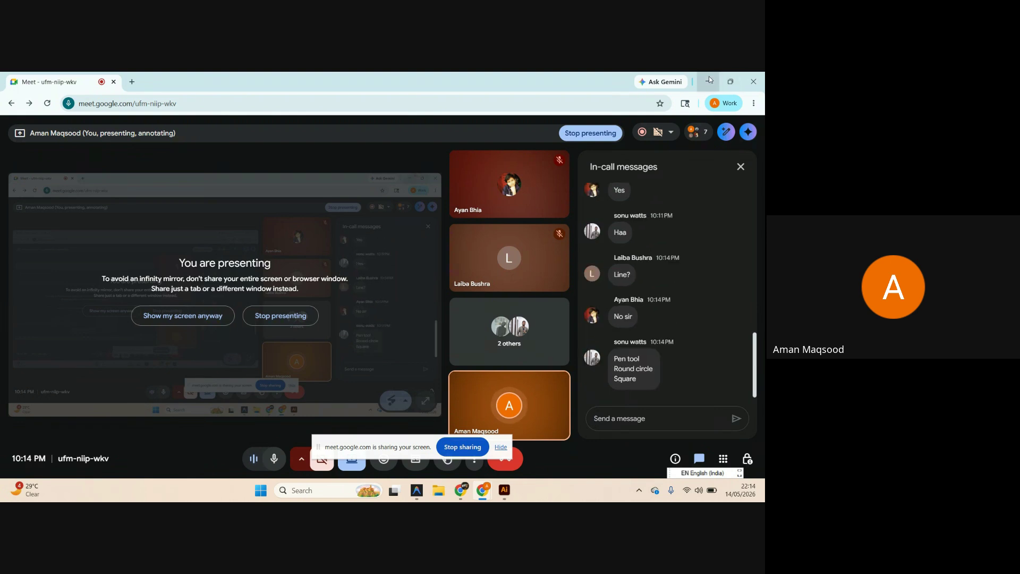
left_click(693, 131)
left_click(695, 372)
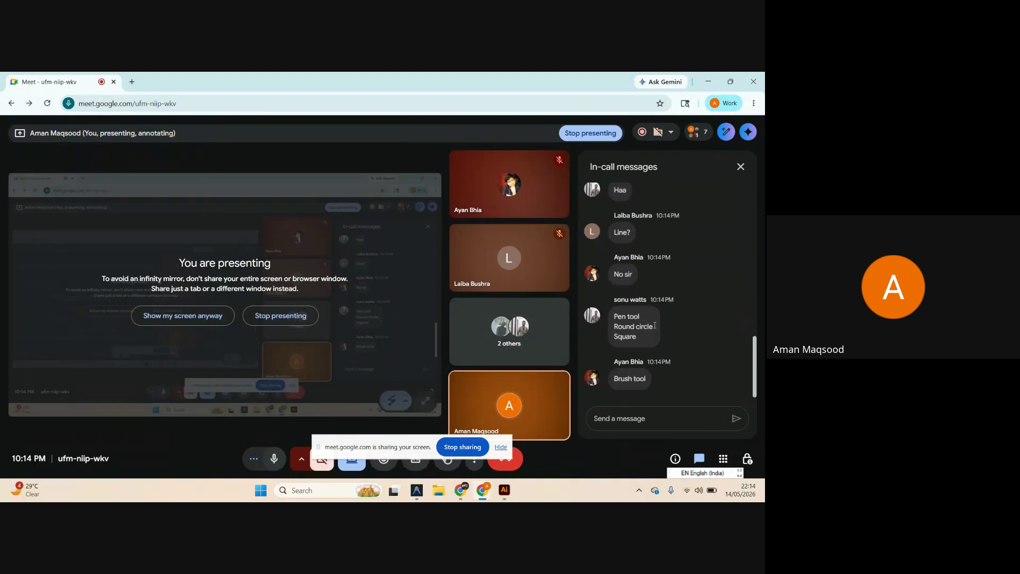
left_click(708, 81)
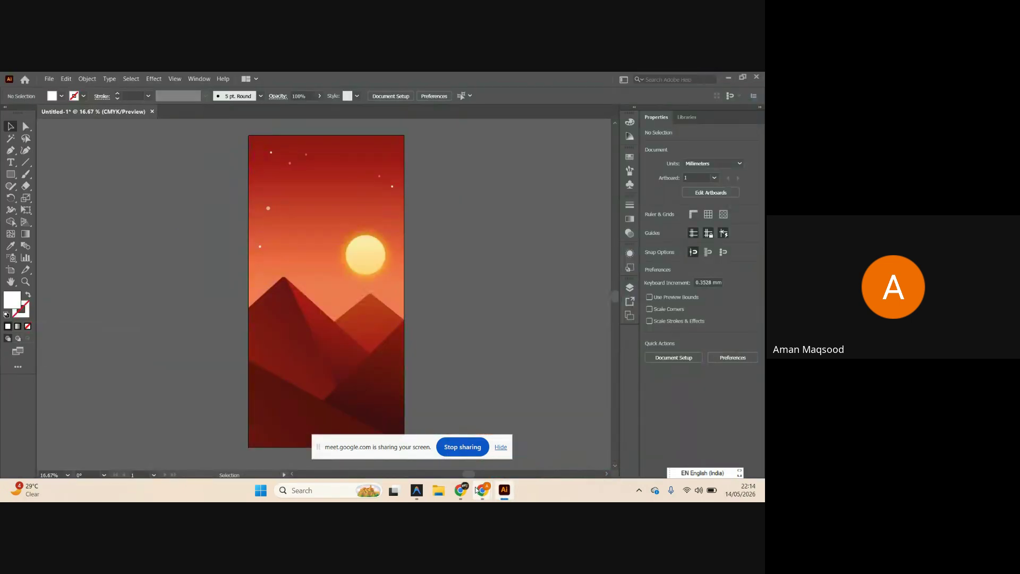
Hide the meeting window and pan around the sunset artwork in Illustrator.
mouse_move(476, 490)
left_click(445, 462)
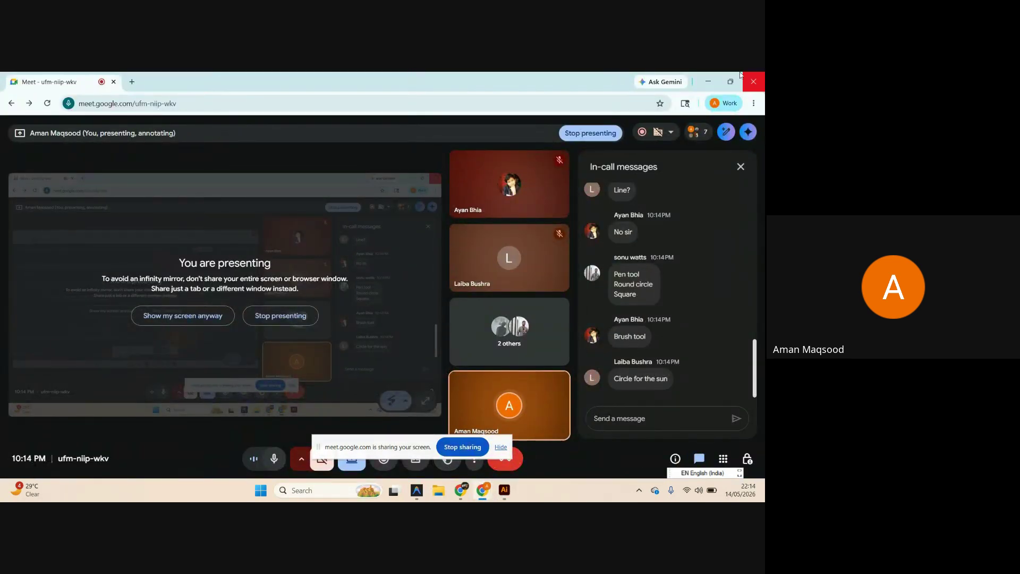
left_click(708, 81)
scroll(461, 165, "down", 3)
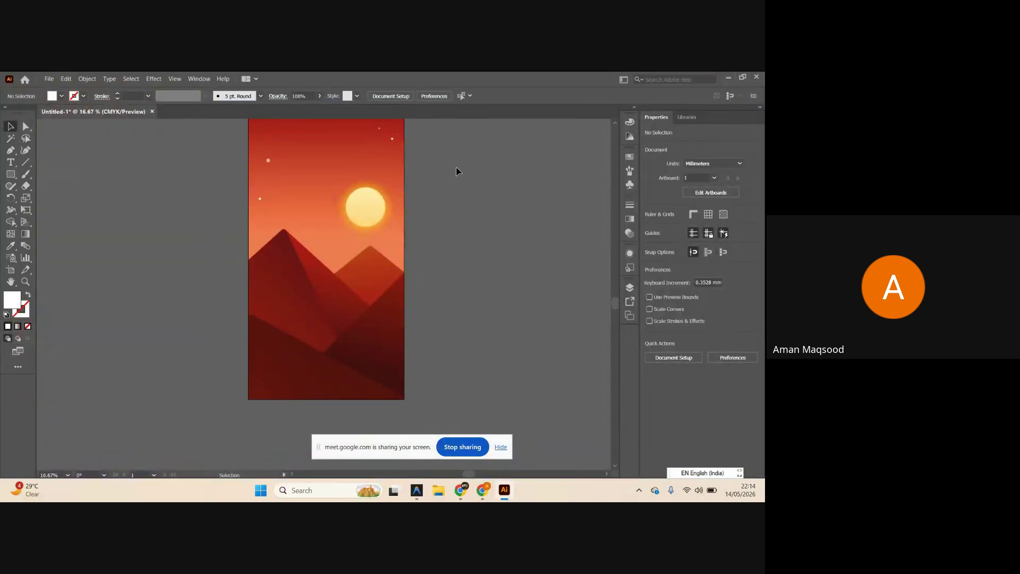
scroll(457, 170, "up", 5)
scroll(457, 171, "down", 1)
scroll(396, 176, "right", 4)
scroll(393, 174, "right", 5)
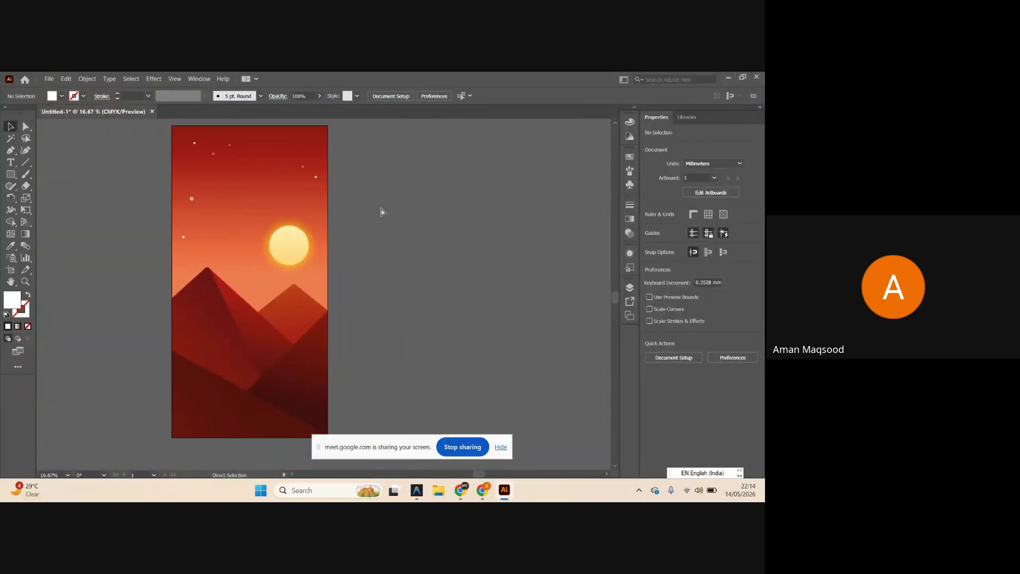
Drag the embedded sunset image off the artboard and delete it.
key("ctrl+a")
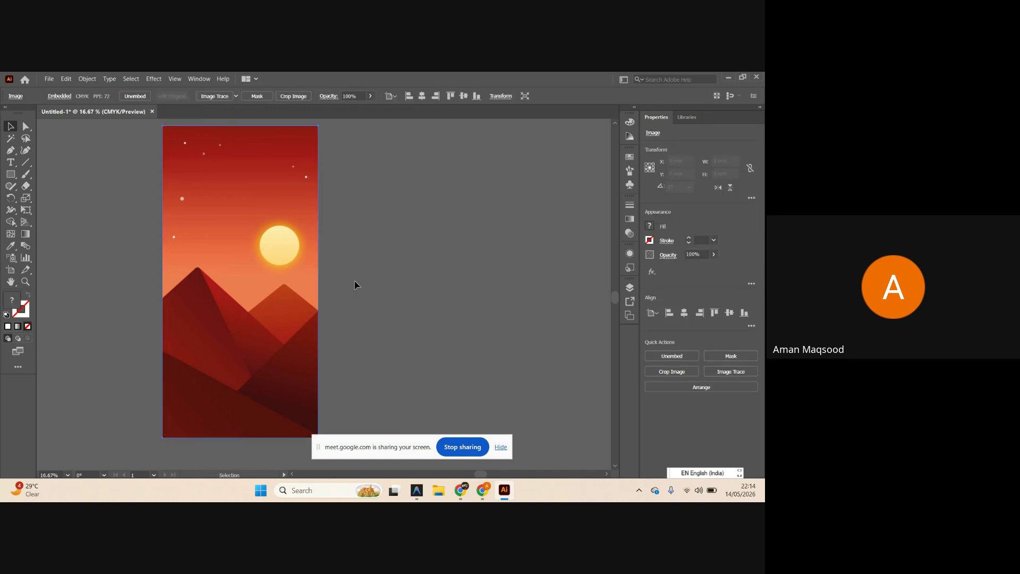
scroll(320, 350, "left", 5)
left_click(423, 313)
scroll(234, 298, "down", 2)
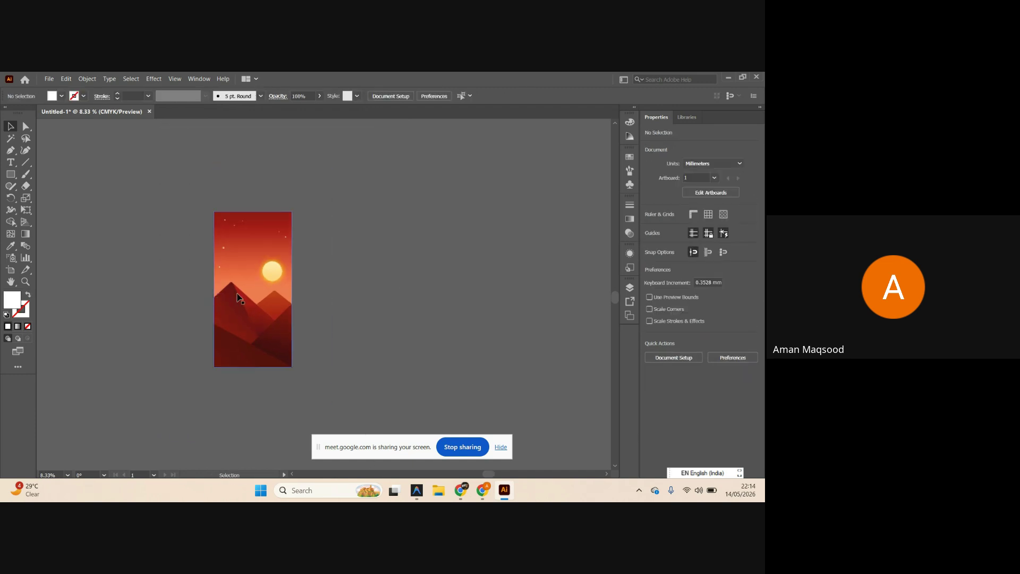
scroll(238, 299, "up", 1)
scroll(260, 316, "left", 4)
mouse_move(292, 317)
left_mouse_down()
mouse_move(322, 353)
mouse_move(292, 295)
mouse_move(301, 324)
left_mouse_up()
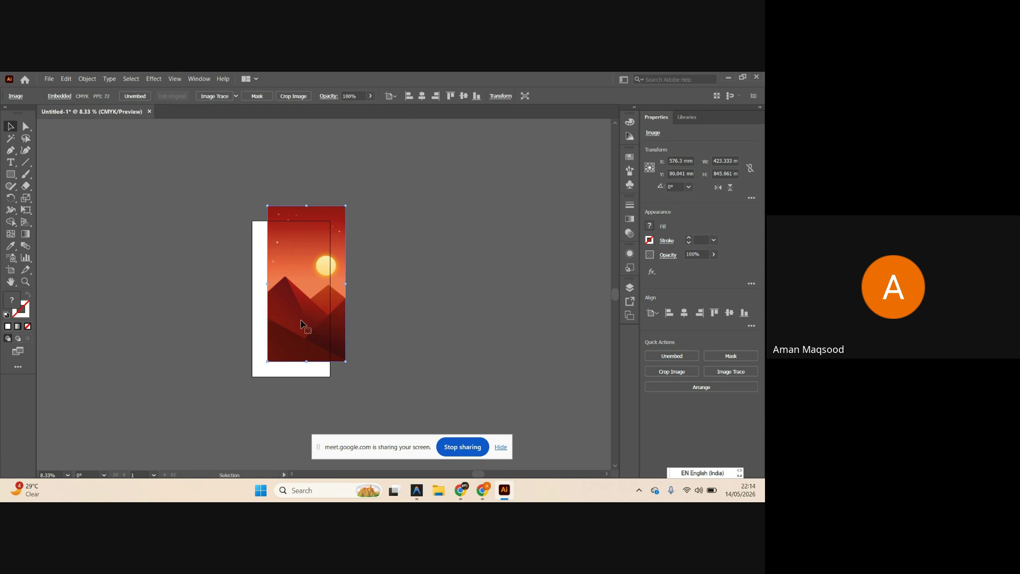
key("Delete")
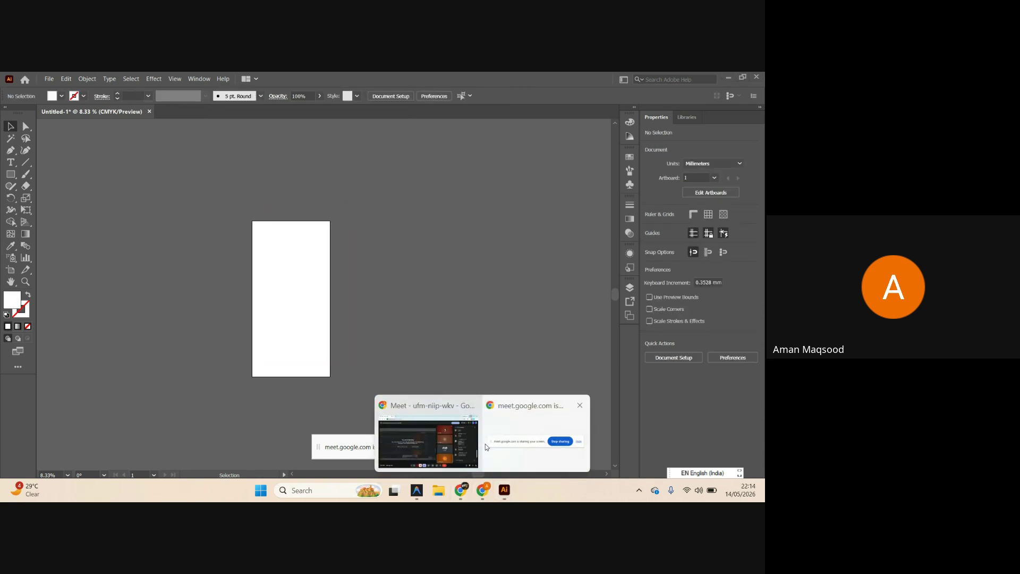
Close the Untitled-1 document, choosing not to save changes.
left_click(485, 444)
left_click(504, 492)
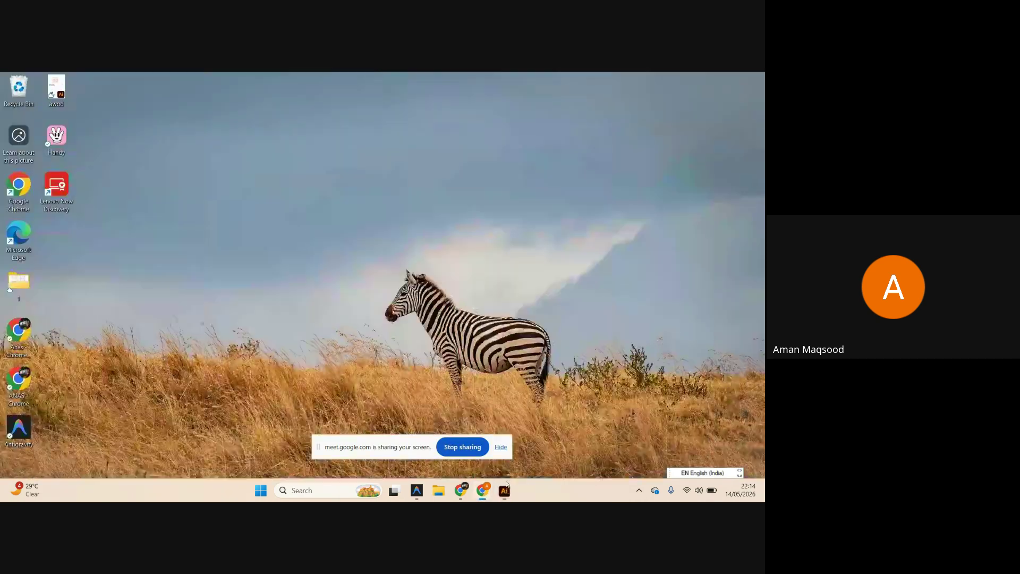
left_click(504, 492)
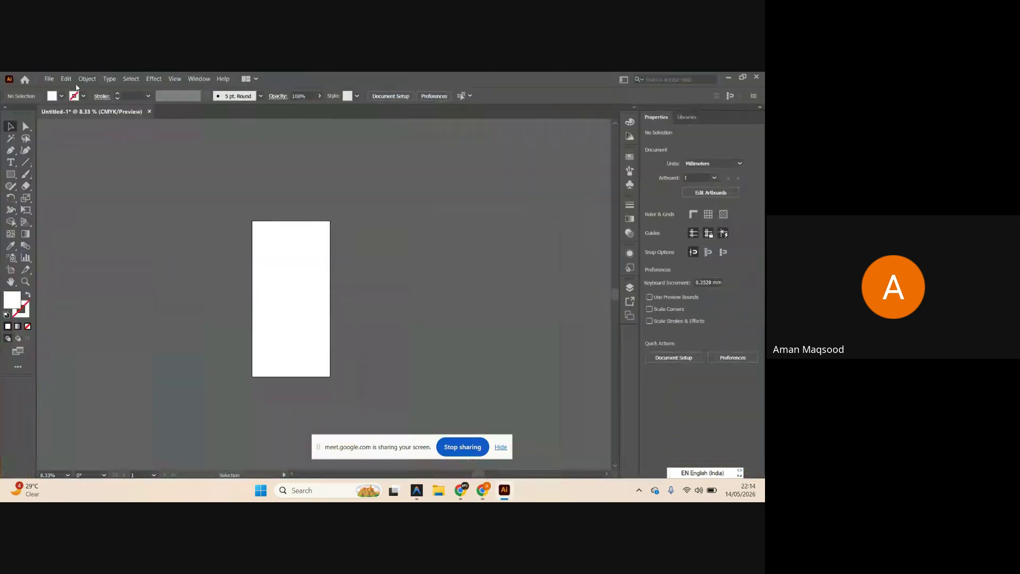
left_click(149, 112)
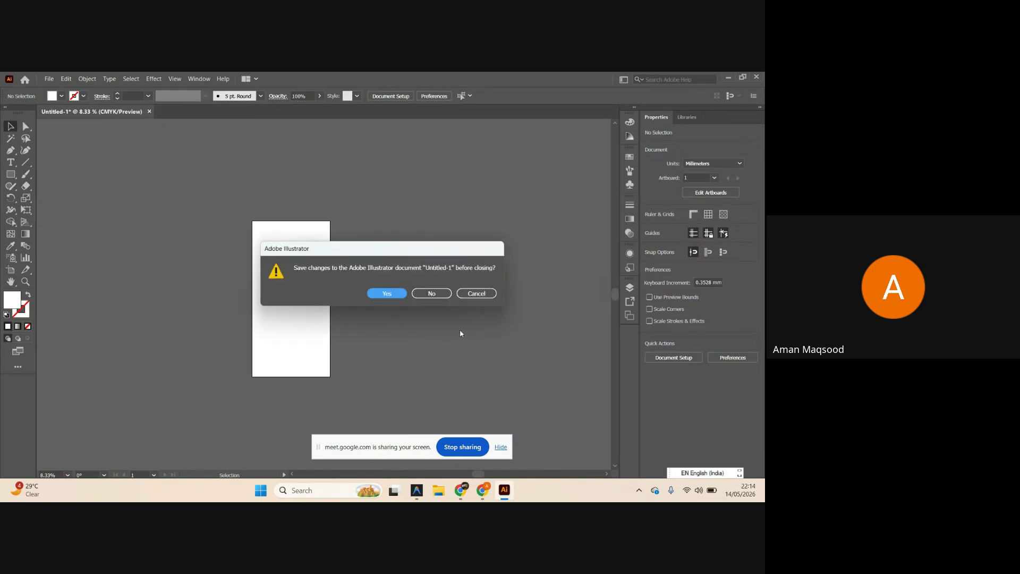
left_click(433, 294)
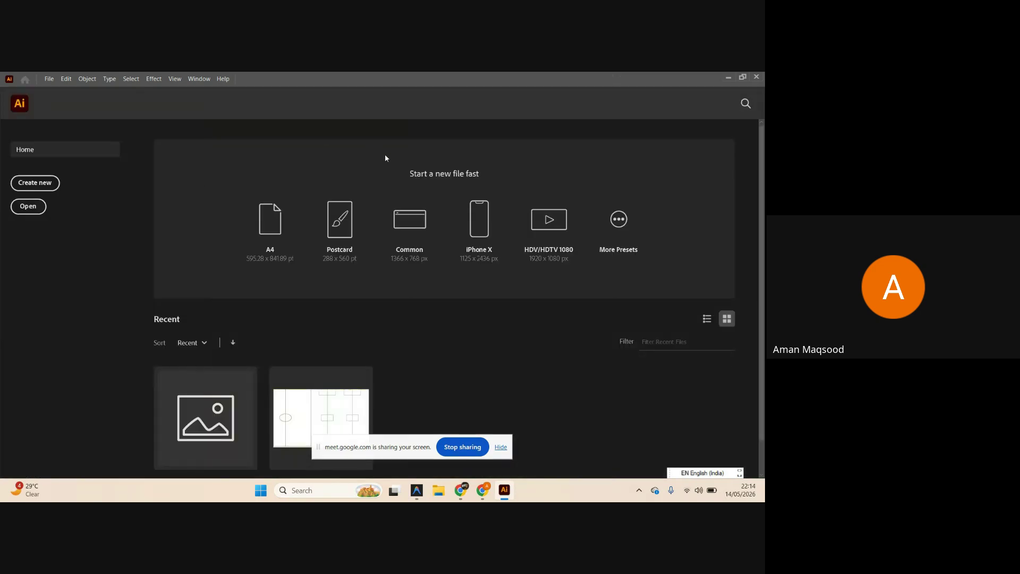
mouse_move(487, 490)
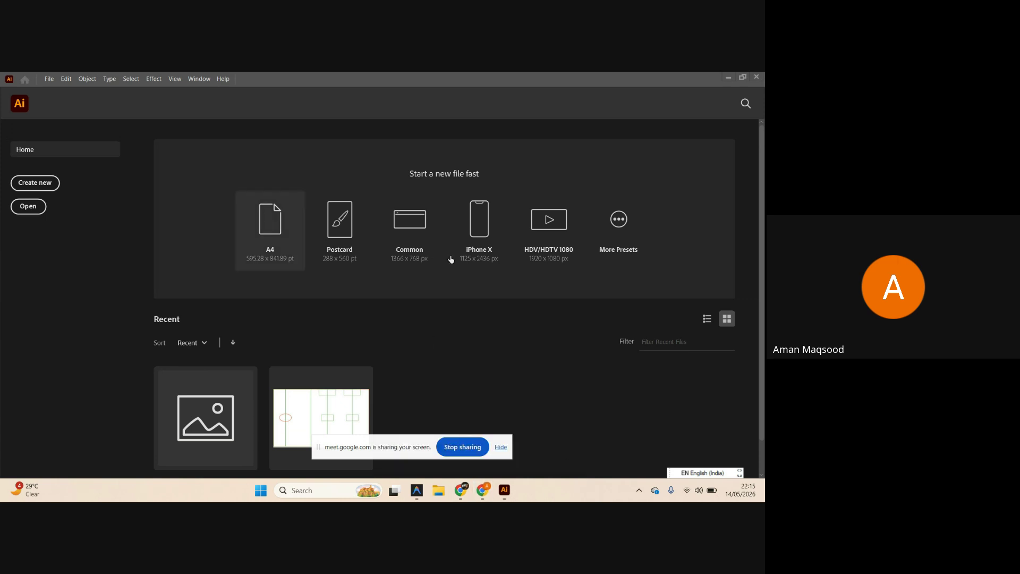
Drag the red sunset image from the Downloads folder onto the Illustrator taskbar icon.
left_click(438, 494)
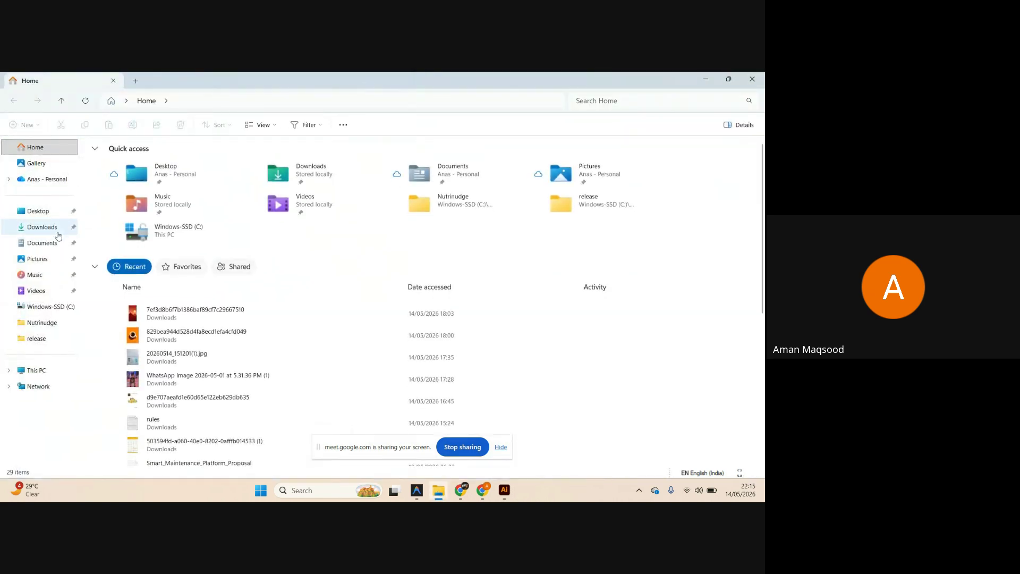
left_click(58, 233)
left_click(171, 179)
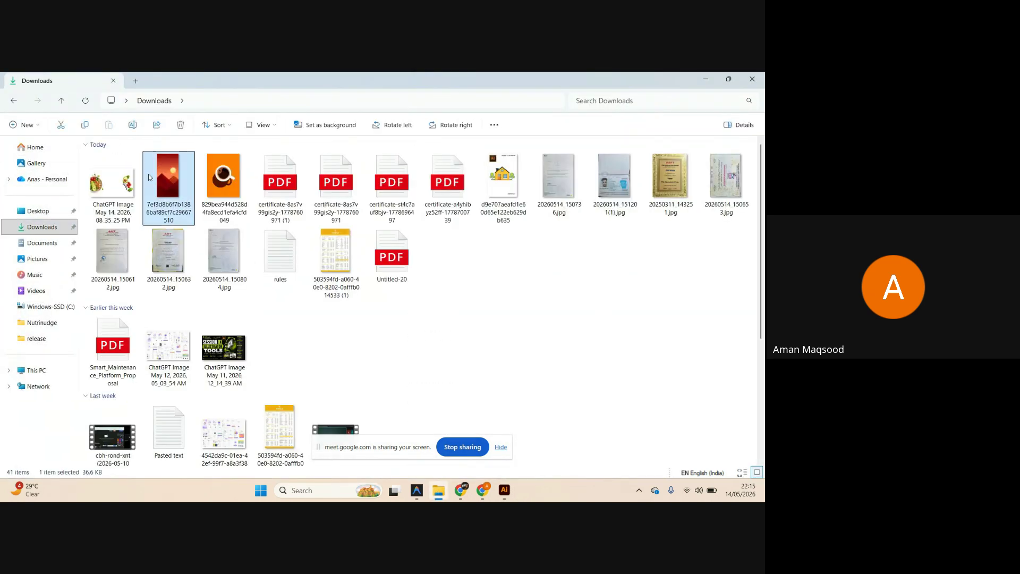
left_click_drag(167, 179, 508, 491)
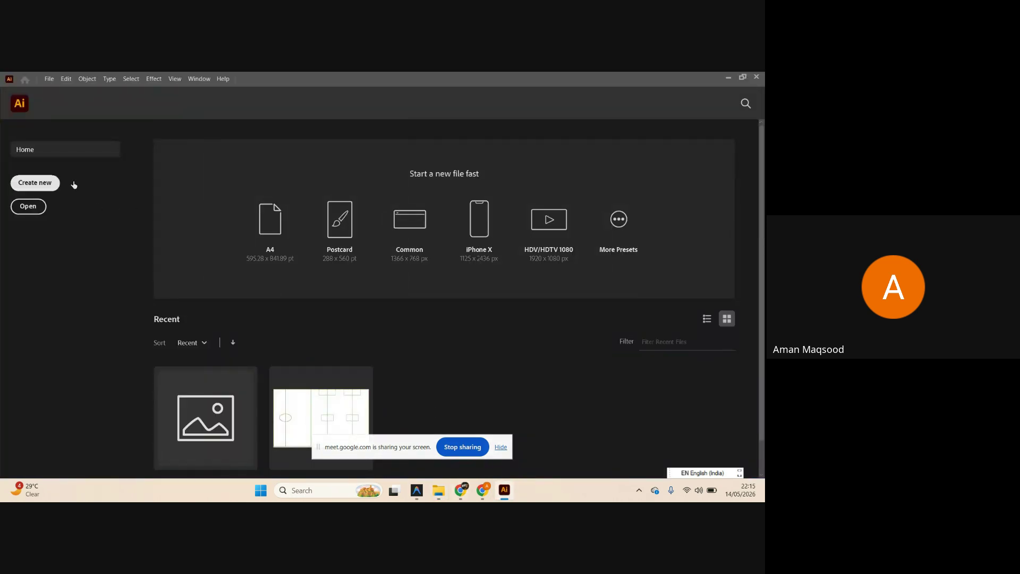
Create a new A4 (210 × 297 mm) document, Untitled-2.
left_click(46, 192)
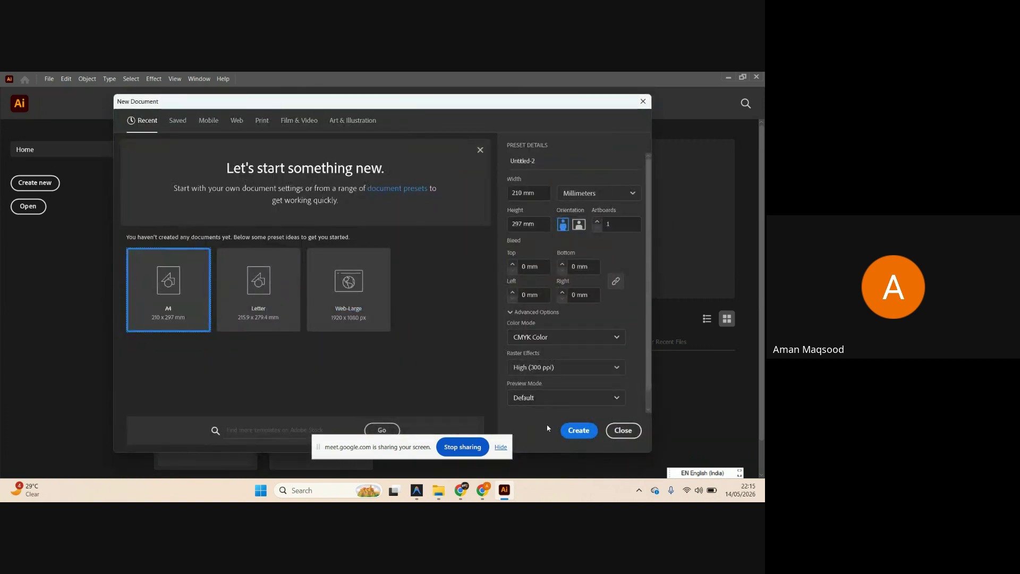
left_click(578, 430)
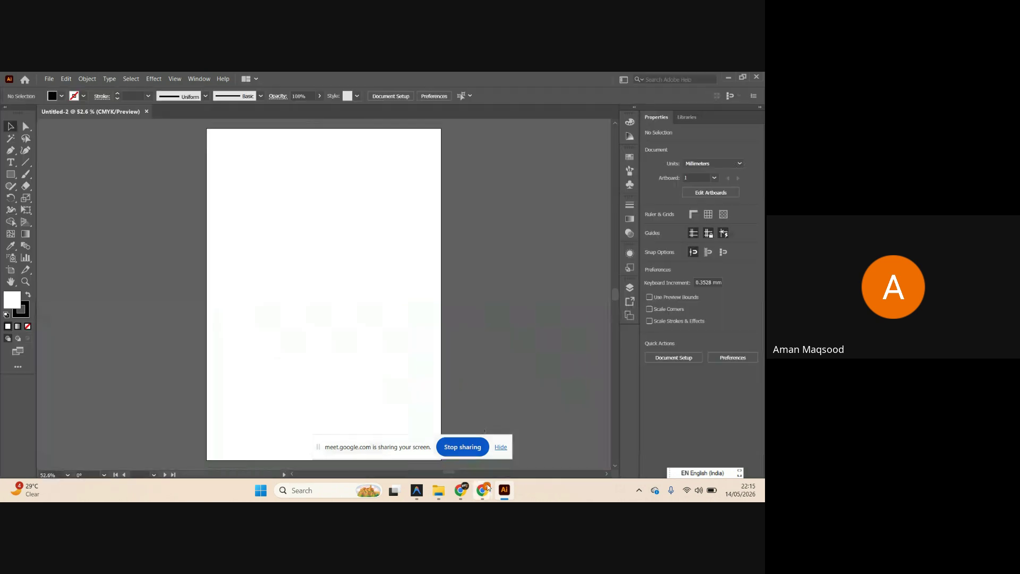
Copy the mountain sunset pin image from Pinterest and switch back to Illustrator.
left_click(469, 495)
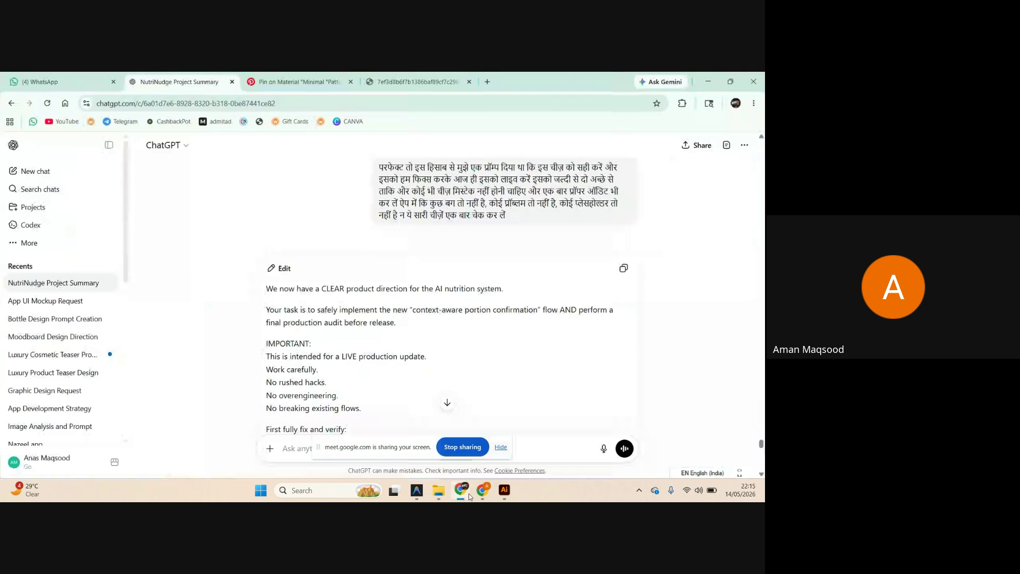
left_click(313, 77)
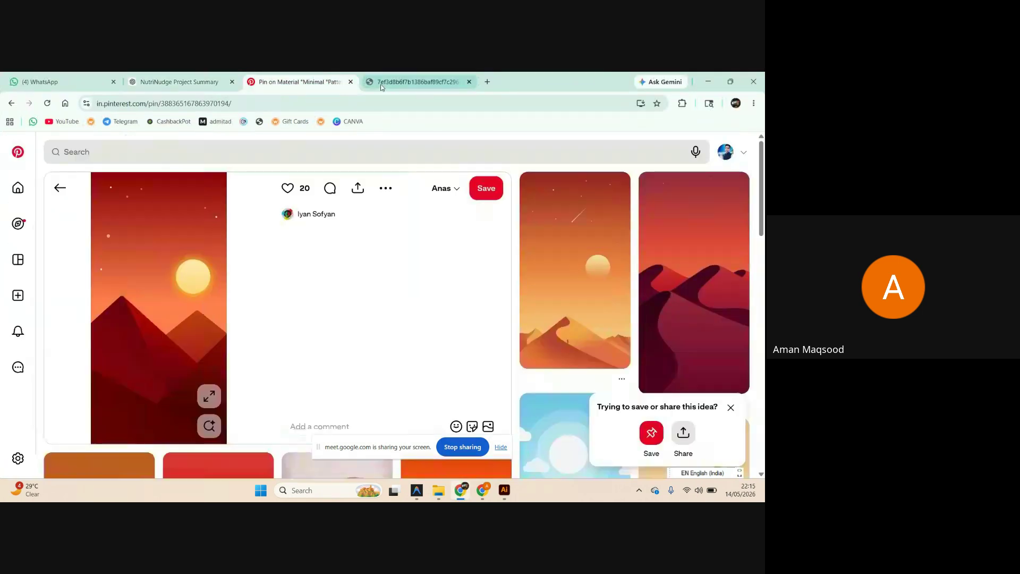
right_click(129, 278)
left_click(199, 319)
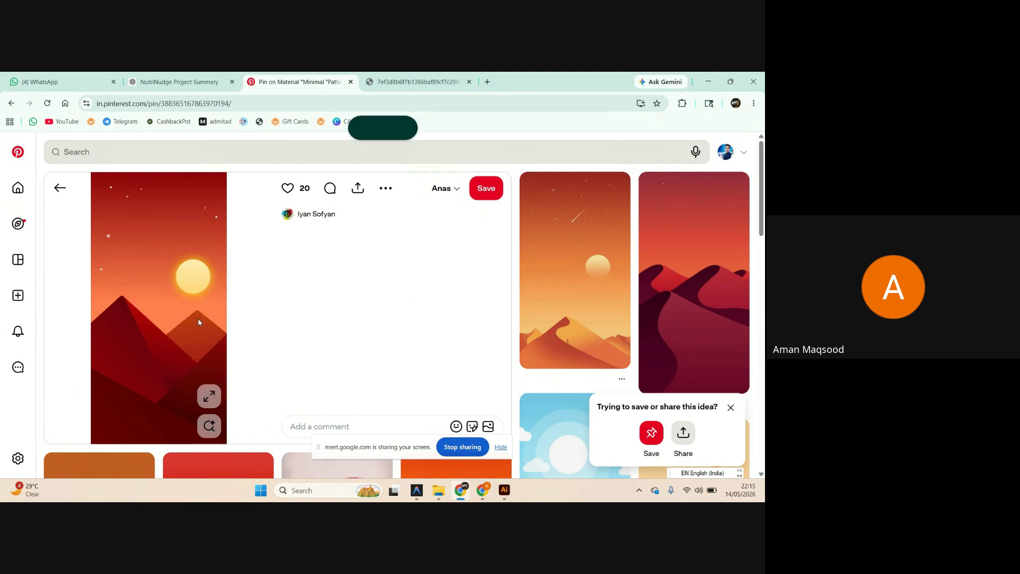
key("alt+Tab")
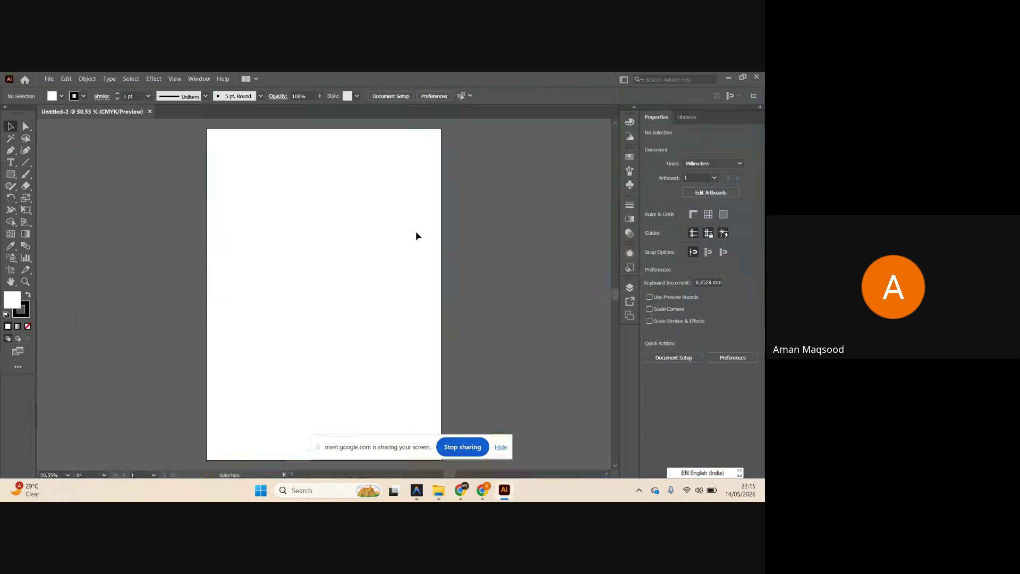
Paste the sunset image into Untitled-2 and place it right of the A4 artboard.
key("ctrl+v")
scroll(260, 200, "down", 5)
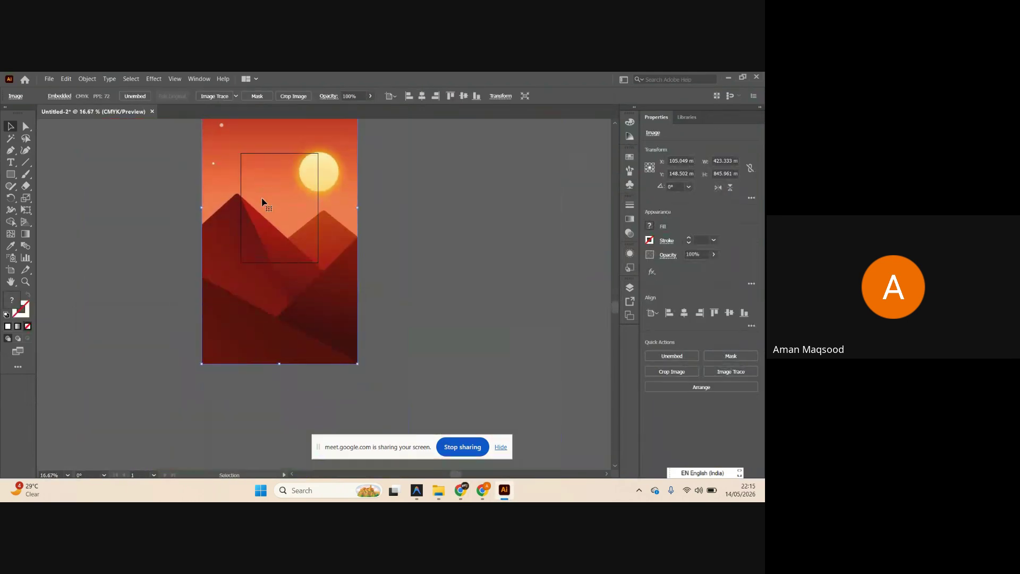
scroll(276, 213, "up", 7)
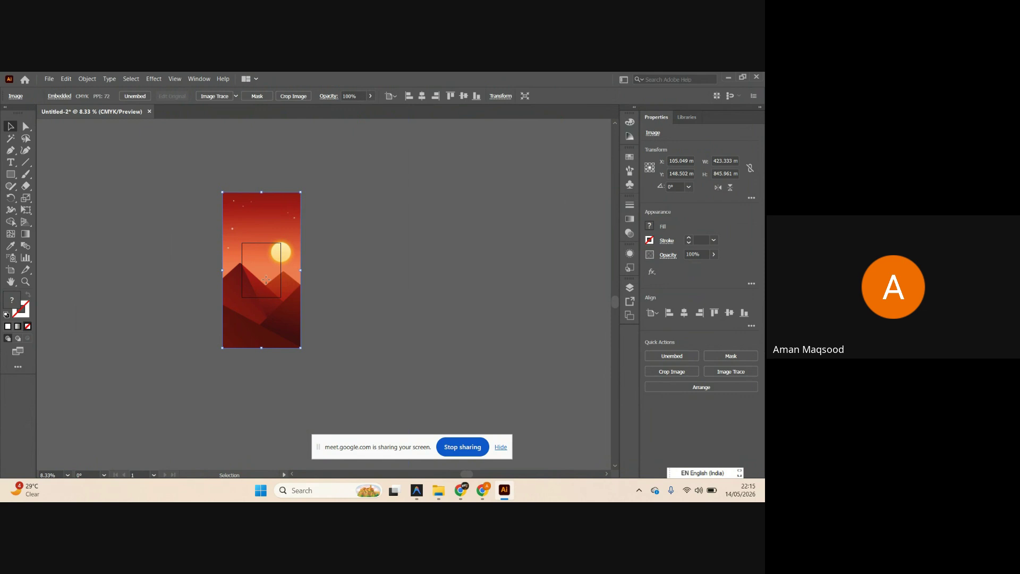
left_click_drag(267, 266, 338, 287)
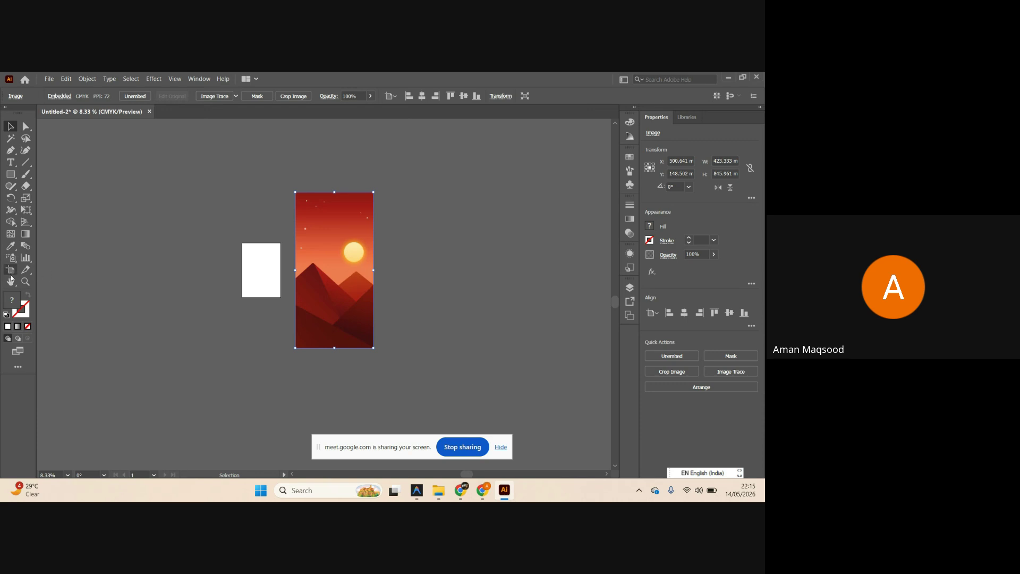
Make the mountain image a 423.333 × 845.961 mm artboard, deleting the blank A4 artboard.
left_click(10, 271)
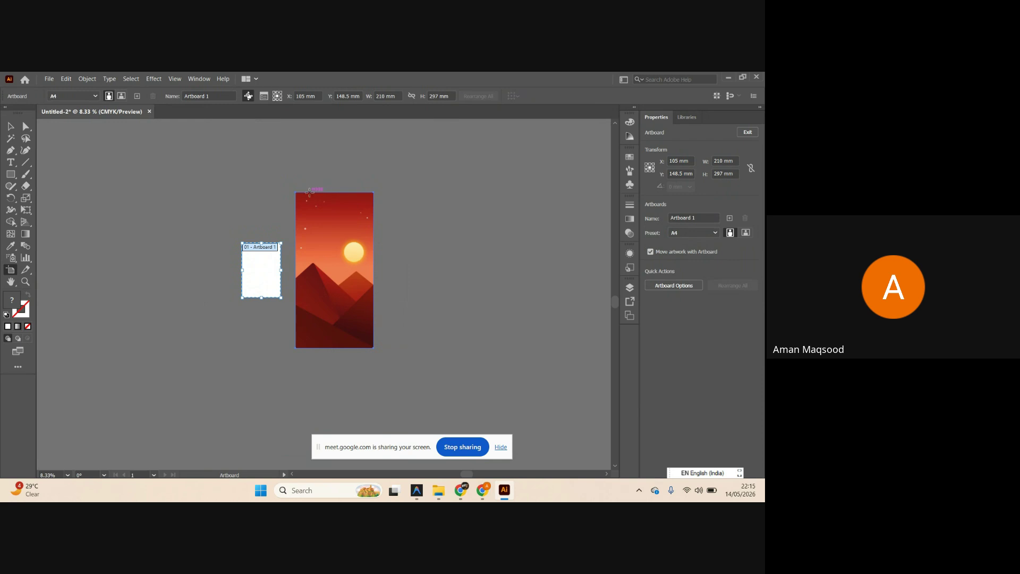
left_click(304, 194)
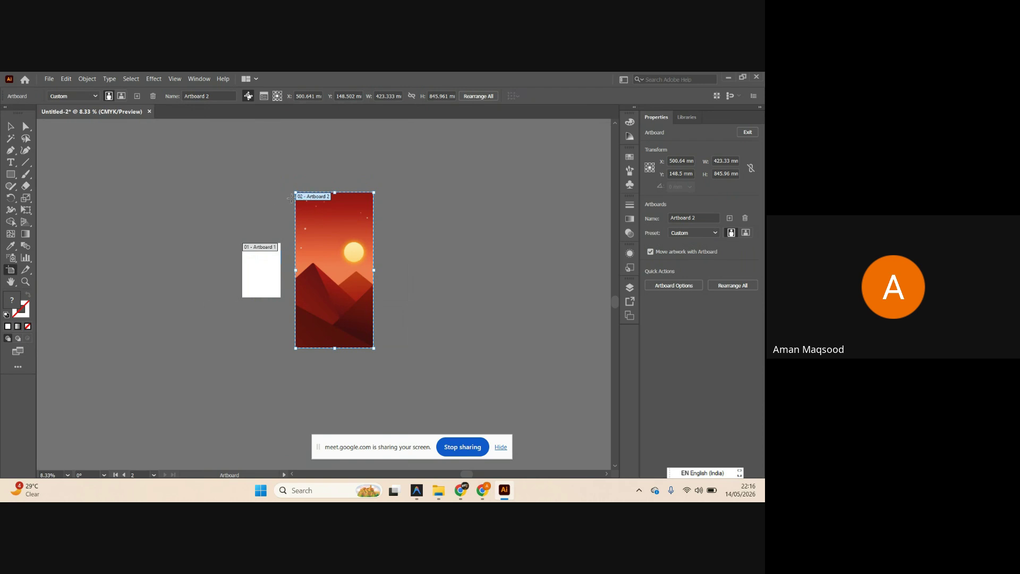
left_click(256, 254)
key("Delete")
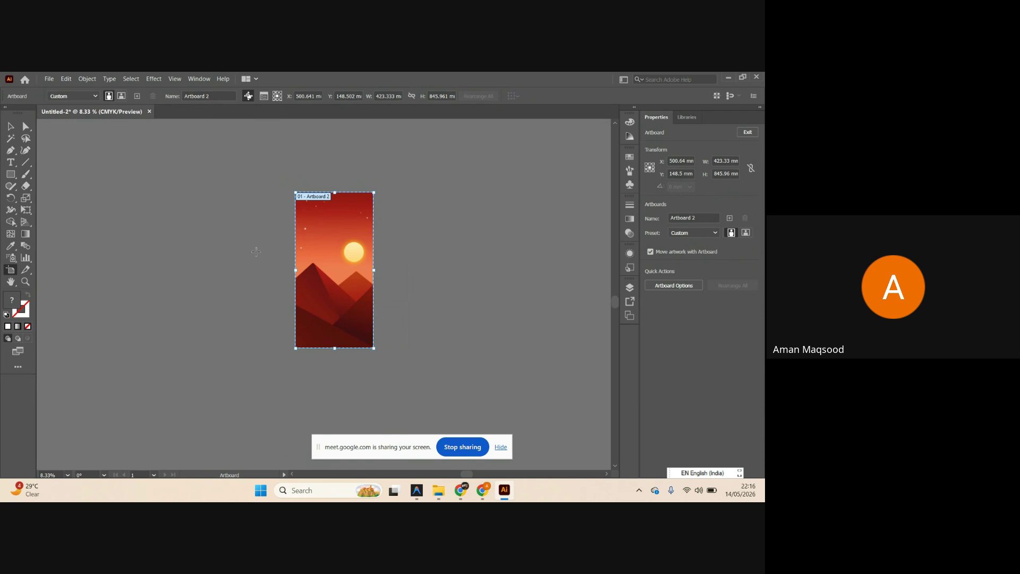
left_click_drag(330, 199, 211, 195)
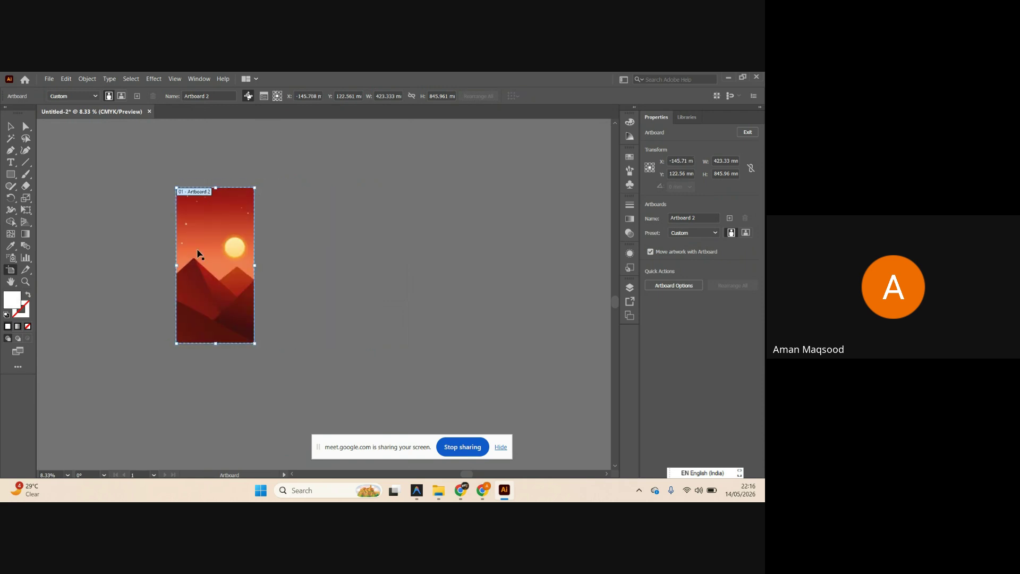
key("ctrl+=")
key("v")
scroll(221, 246, "up", 2)
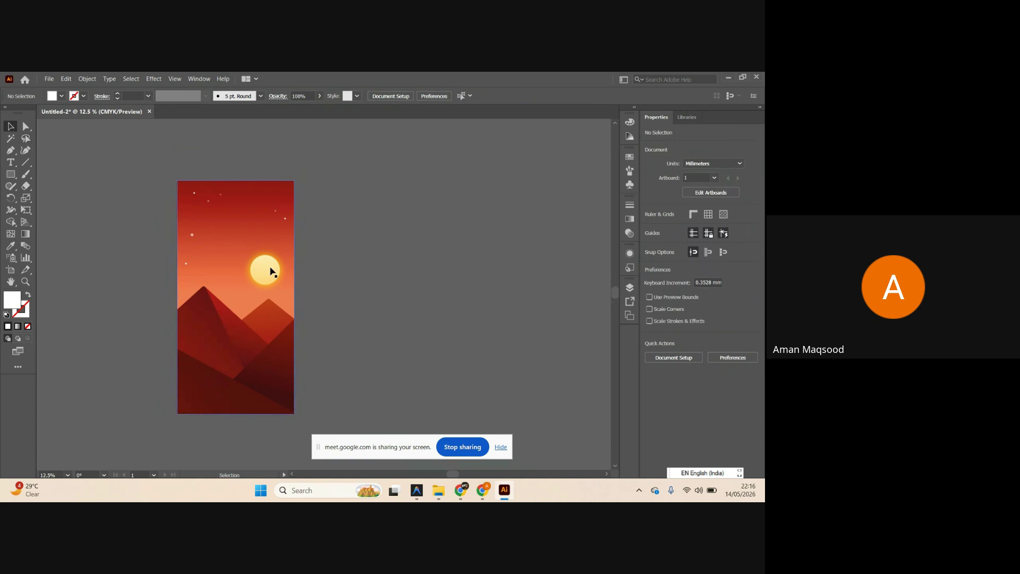
scroll(240, 298, "up", 1)
left_click_drag(219, 286, 312, 292)
left_click(312, 292)
left_click_drag(192, 260, 328, 326)
key("ctrl+z")
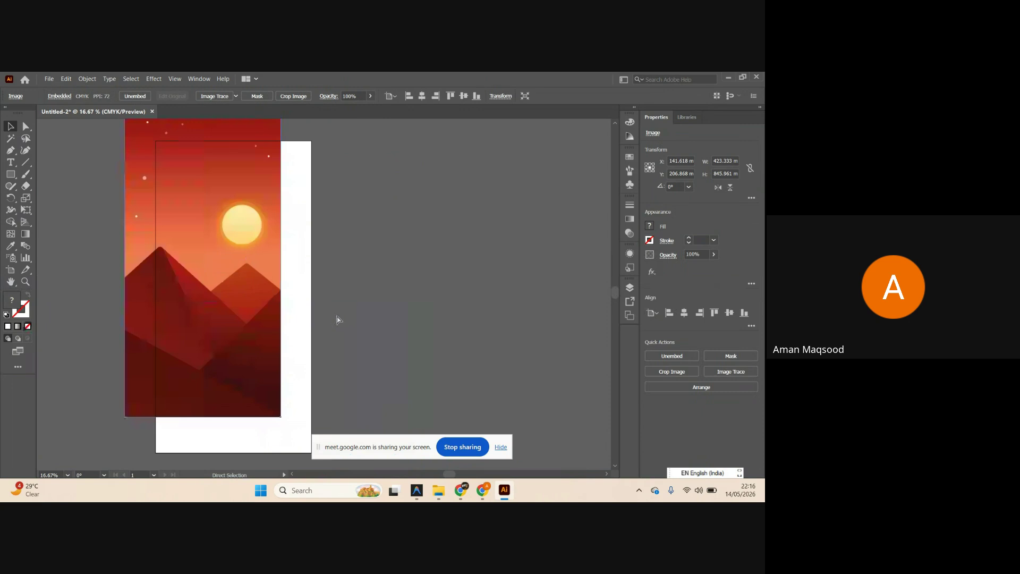
key("ctrl+z")
key("ctrl+z")
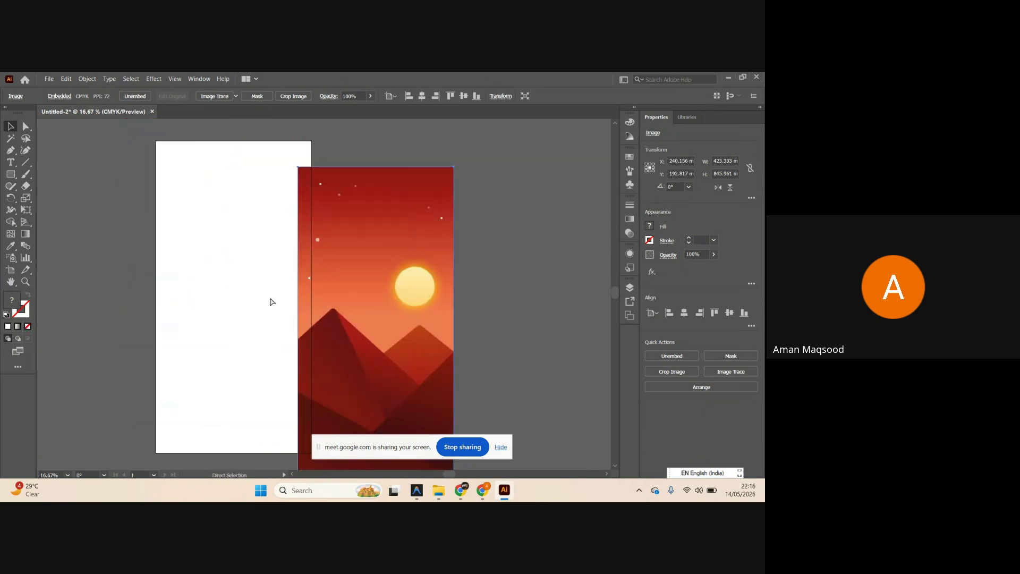
key("ctrl+z")
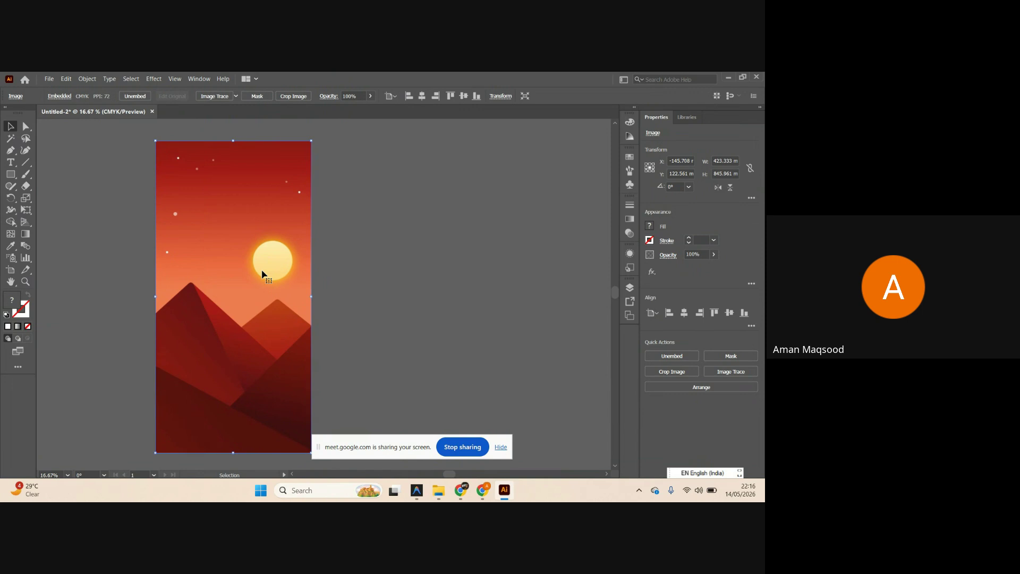
key("ctrl+shift+a")
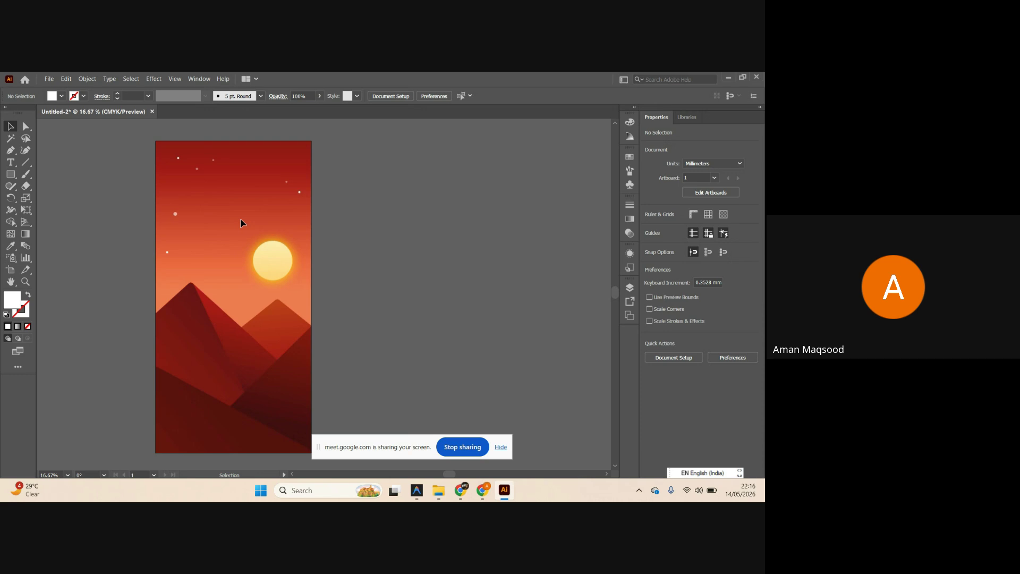
key("a")
left_click(241, 223)
left_click_drag(241, 223, 307, 229)
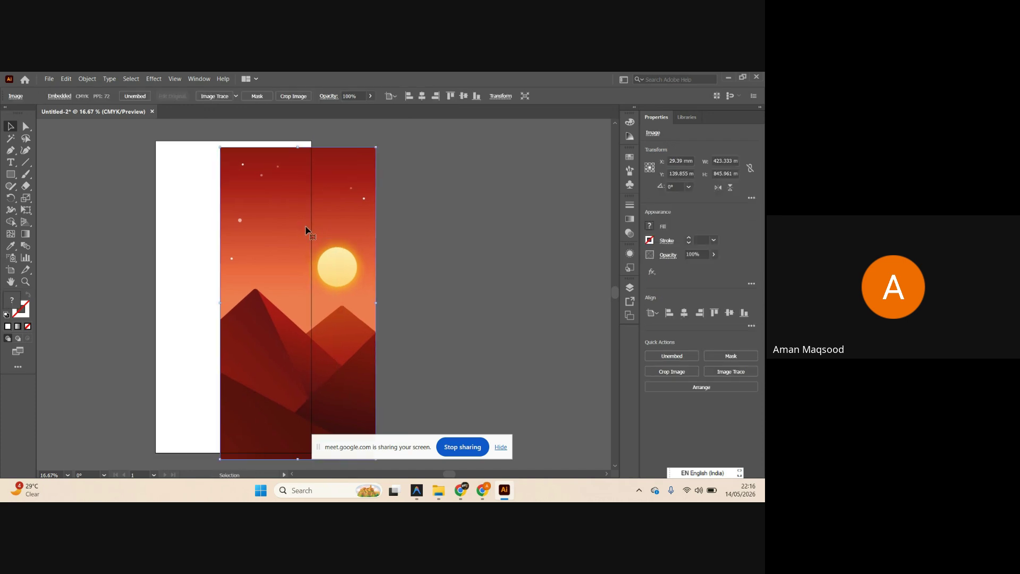
key("ctrl+z")
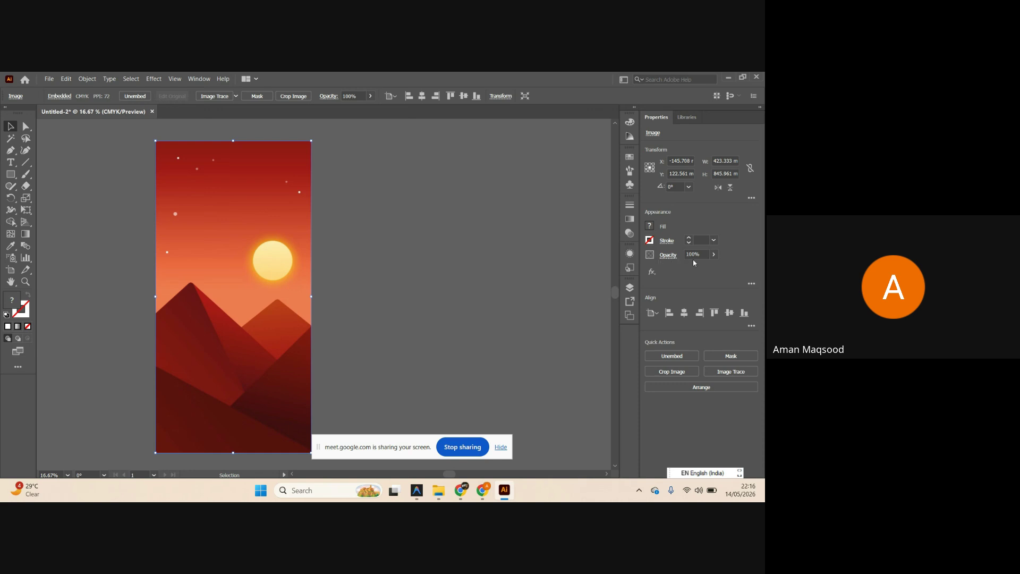
Fade the mountain image to 51% opacity.
left_click(714, 256)
left_click_drag(709, 271, 695, 271)
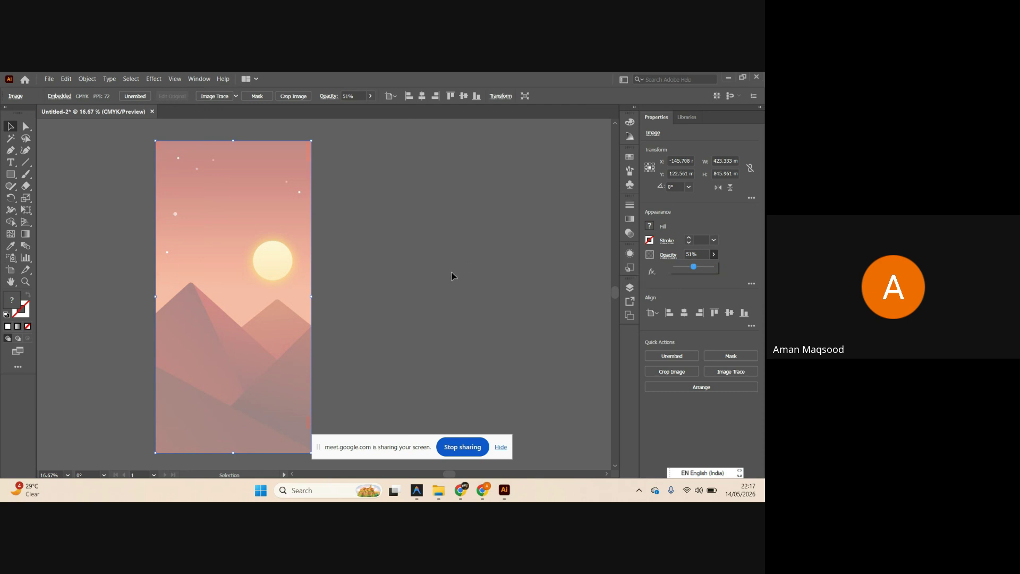
left_click(428, 287)
left_click(264, 255)
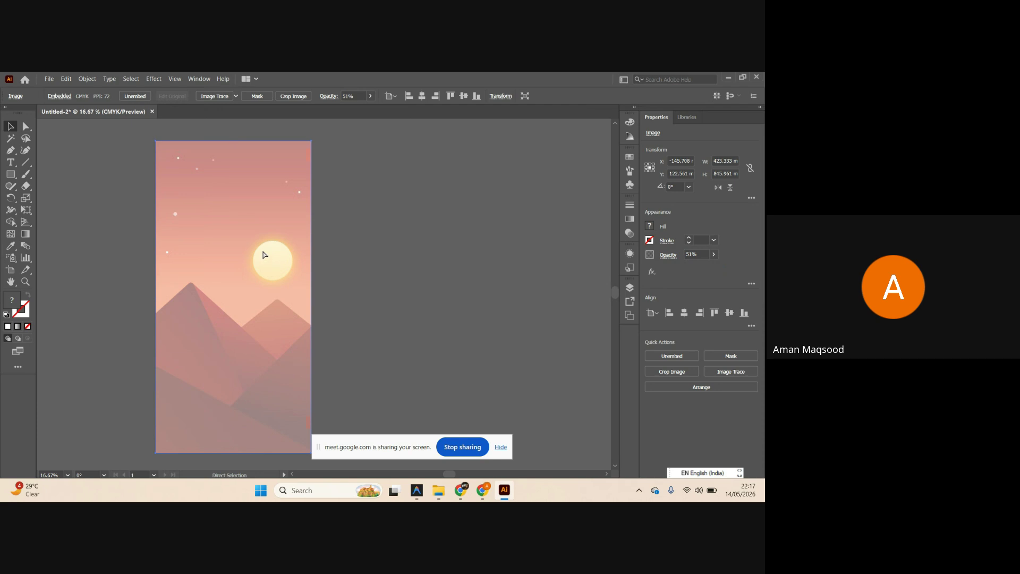
Alt-drag a copy of the faded image to the right of the artboard.
key("ctrl+2")
scroll(203, 313, "up", 1)
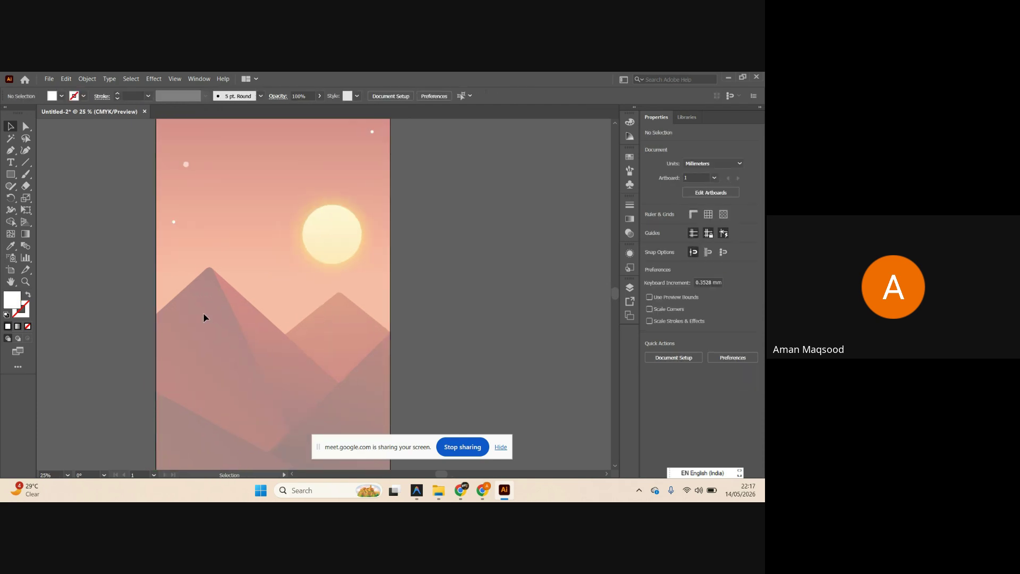
scroll(275, 222, "down", 3)
key("ctrl+alt+2")
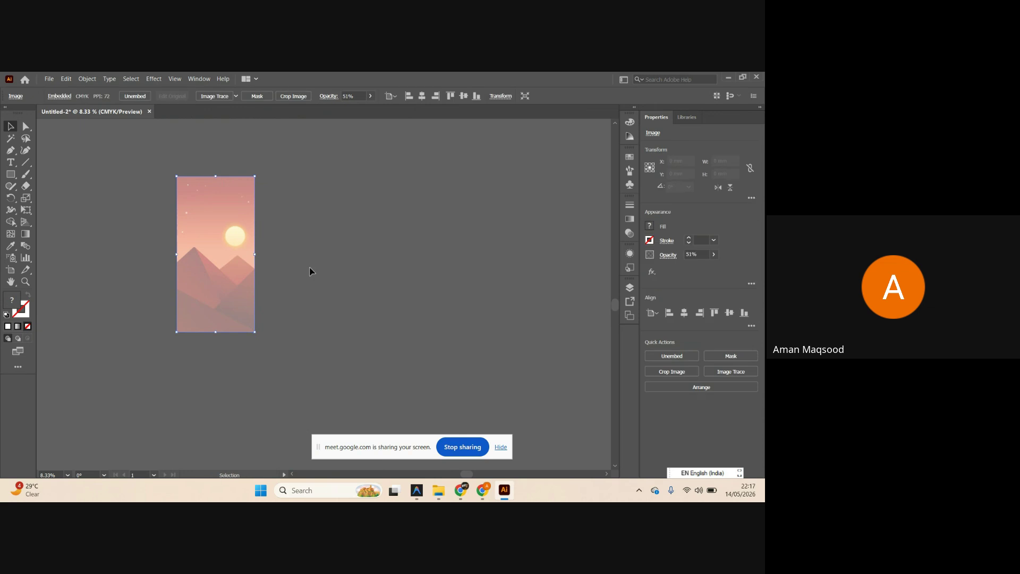
left_click_drag(232, 265, 337, 265)
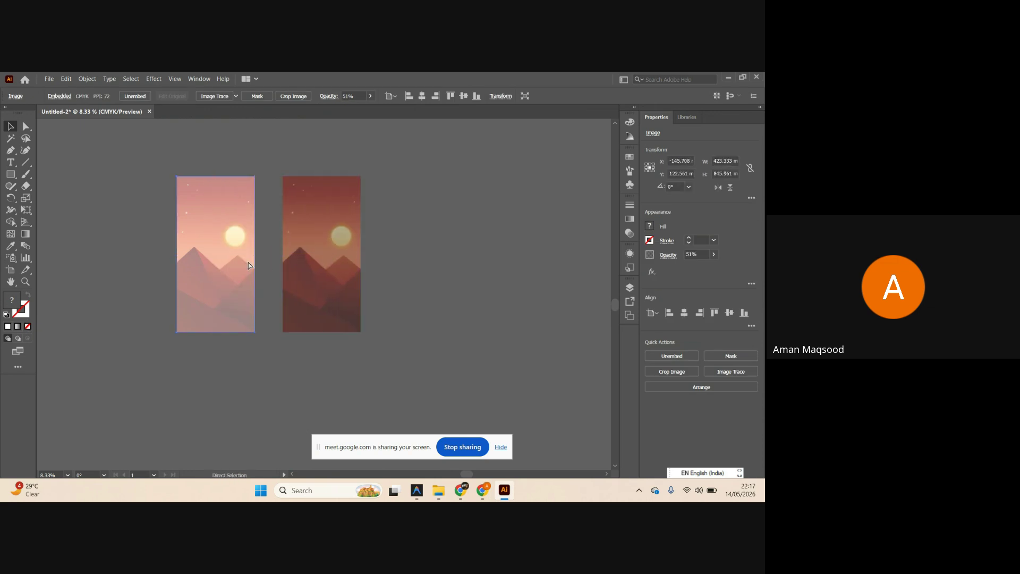
key("ctrl+shift+a")
left_click(315, 223)
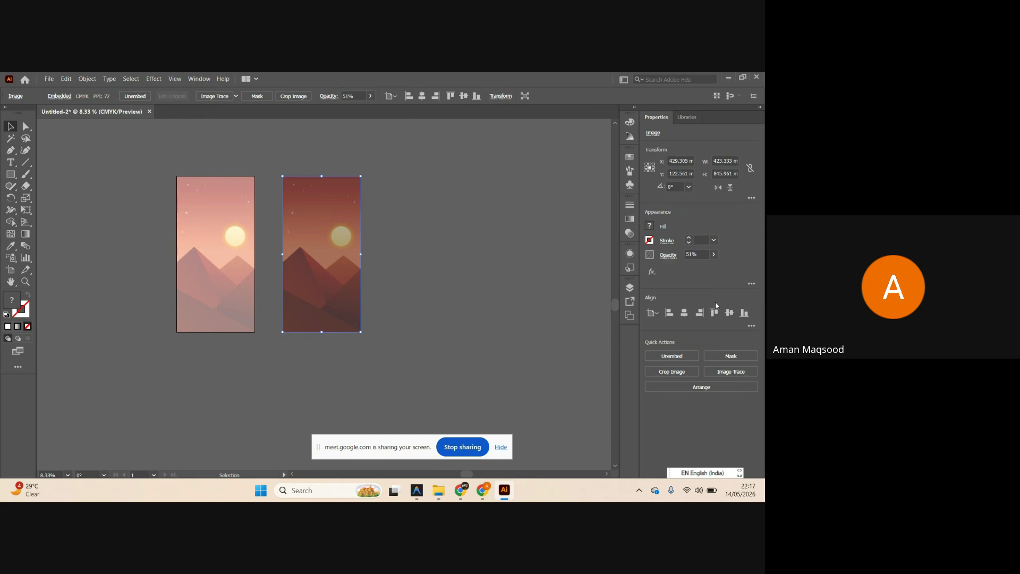
key("ctrl+z")
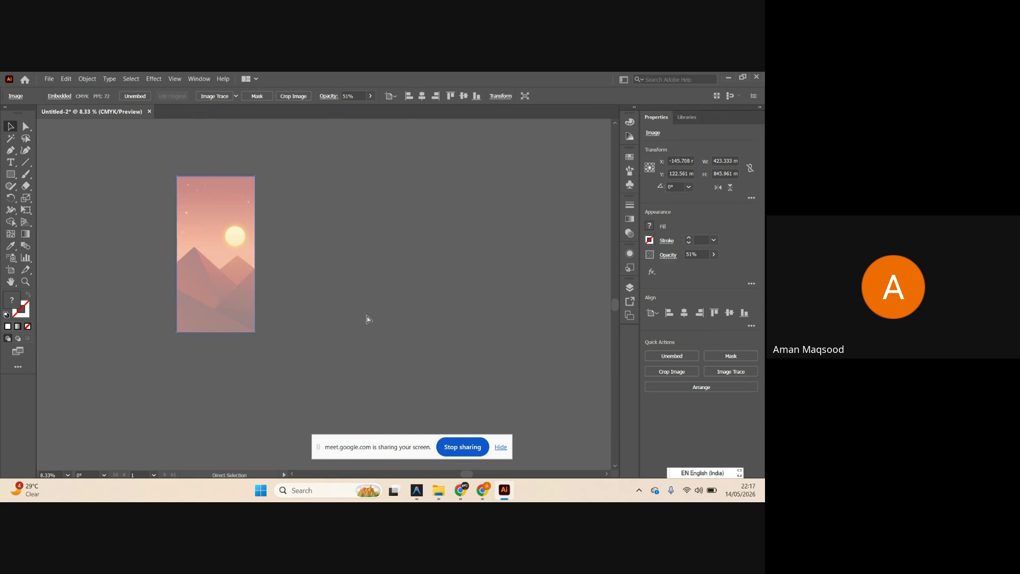
left_click_drag(209, 287, 292, 292)
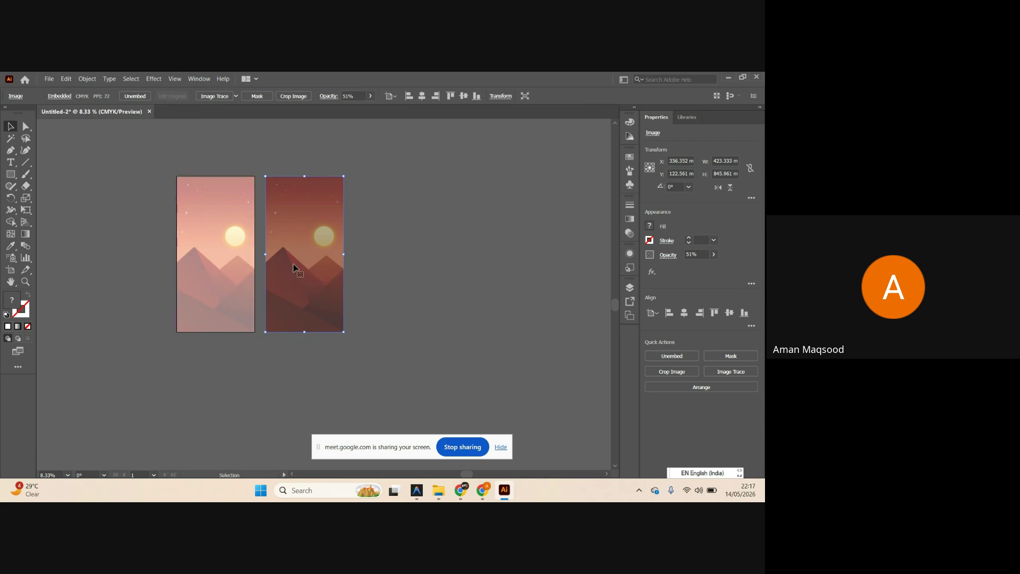
Lock the original image in place with Ctrl+2.
left_click(219, 262, "ctrl")
key("ctrl+2")
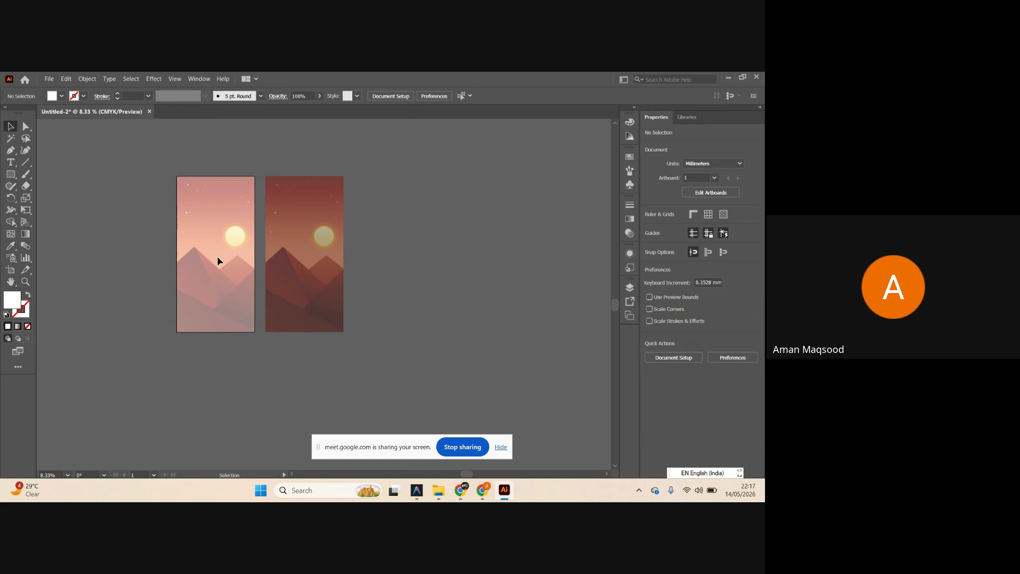
scroll(214, 257, "left", 1)
left_click(310, 262)
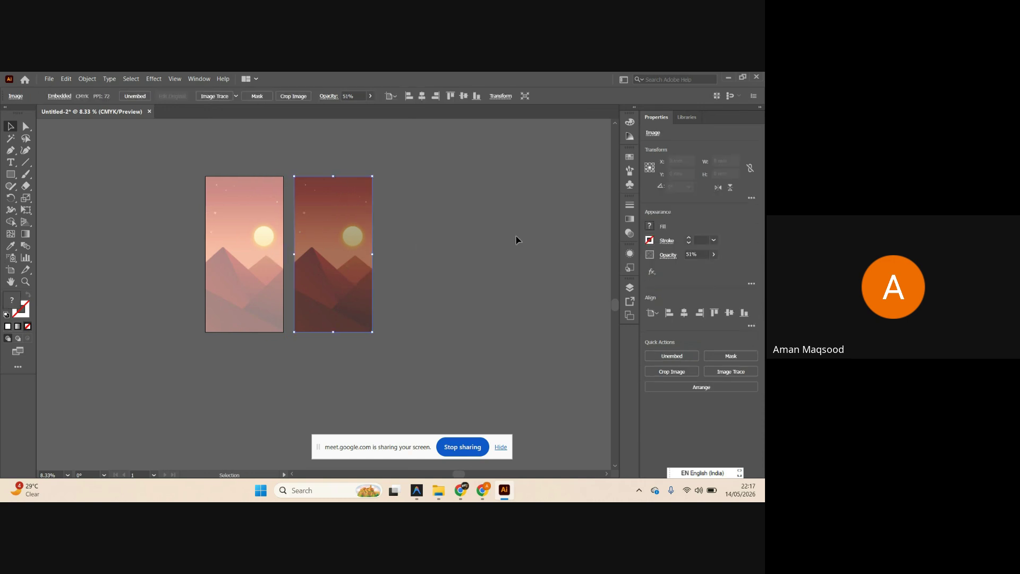
Raise the right-hand copy's opacity back to 100%.
left_click(714, 255)
left_click_drag(693, 266, 714, 266)
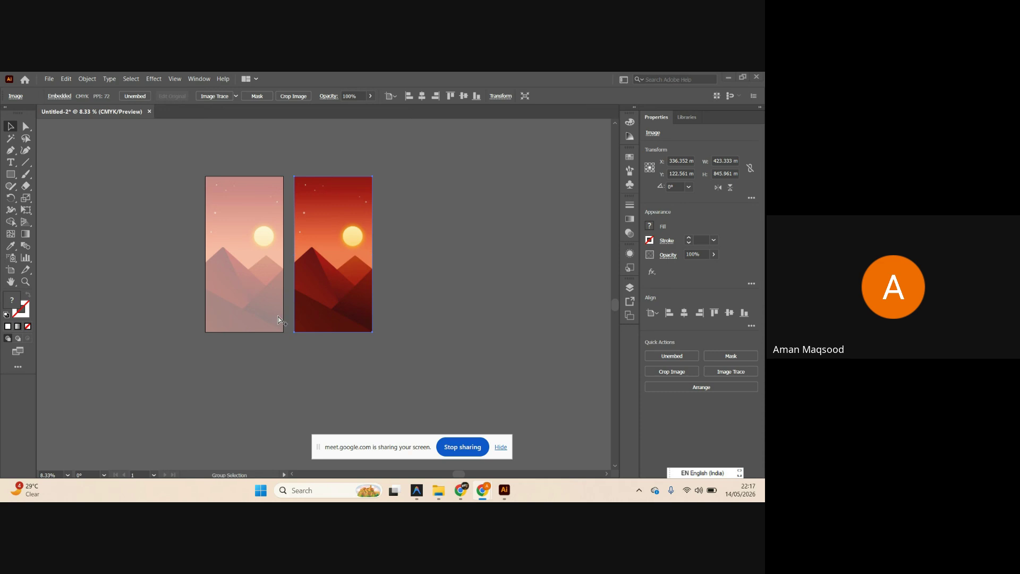
scroll(256, 259, "up", 2)
scroll(255, 259, "left", 1)
scroll(263, 260, "up", 1)
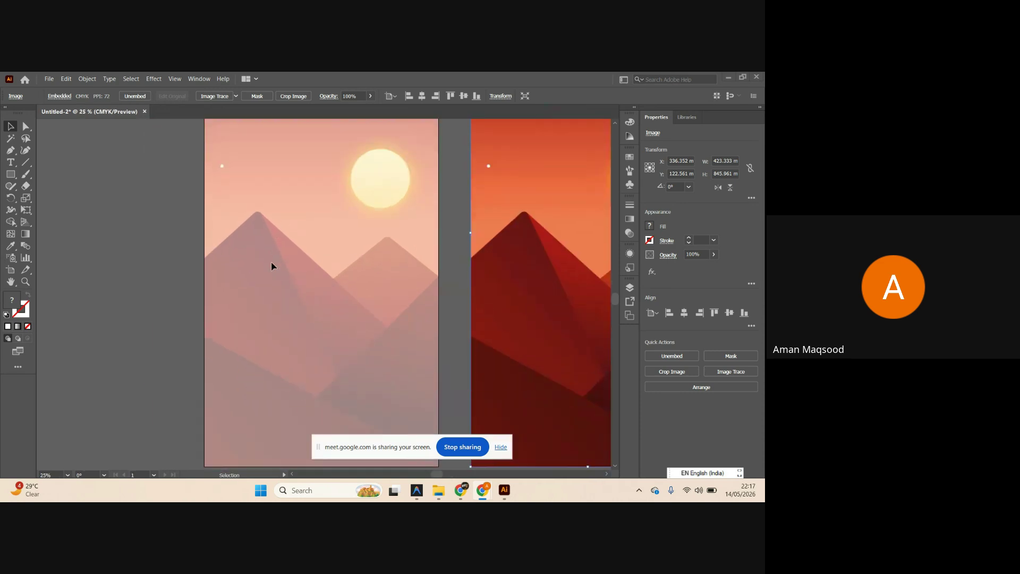
scroll(271, 260, "down", 2)
scroll(271, 259, "up", 1)
scroll(287, 258, "up", 1)
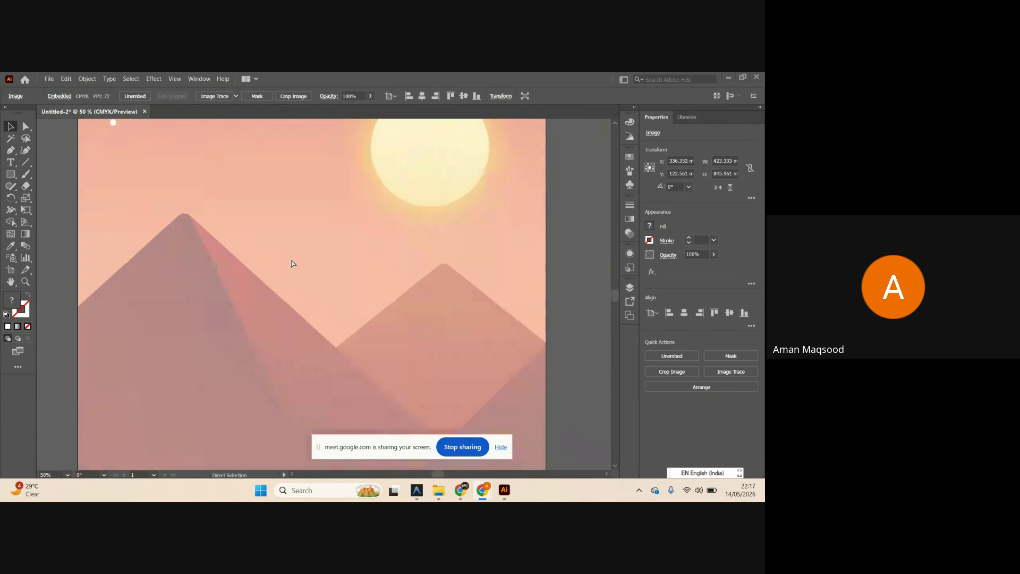
scroll(287, 256, "down", 1)
scroll(314, 308, "down", 1)
scroll(315, 307, "up", 1)
scroll(314, 307, "right", 2)
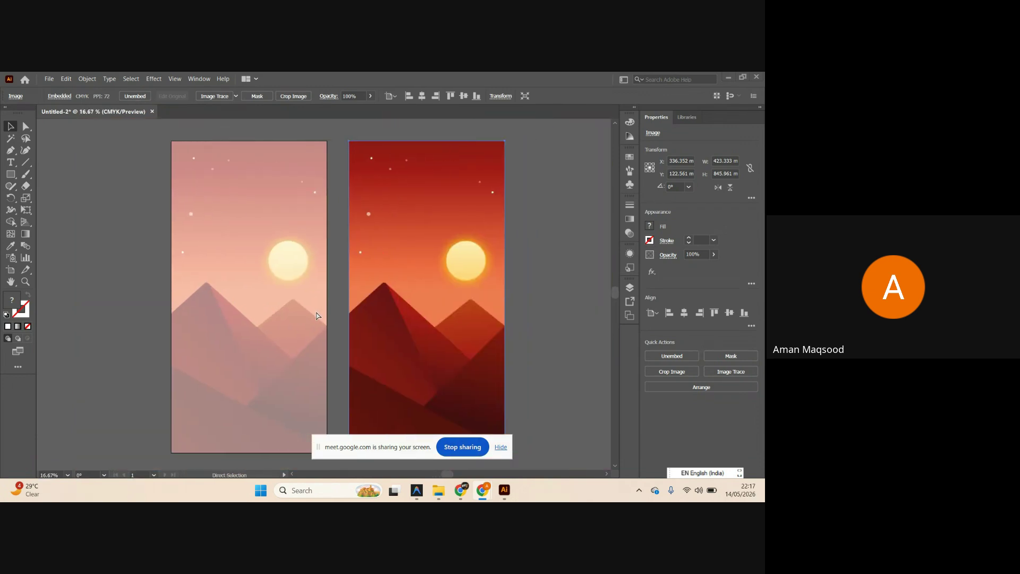
left_click(6, 174)
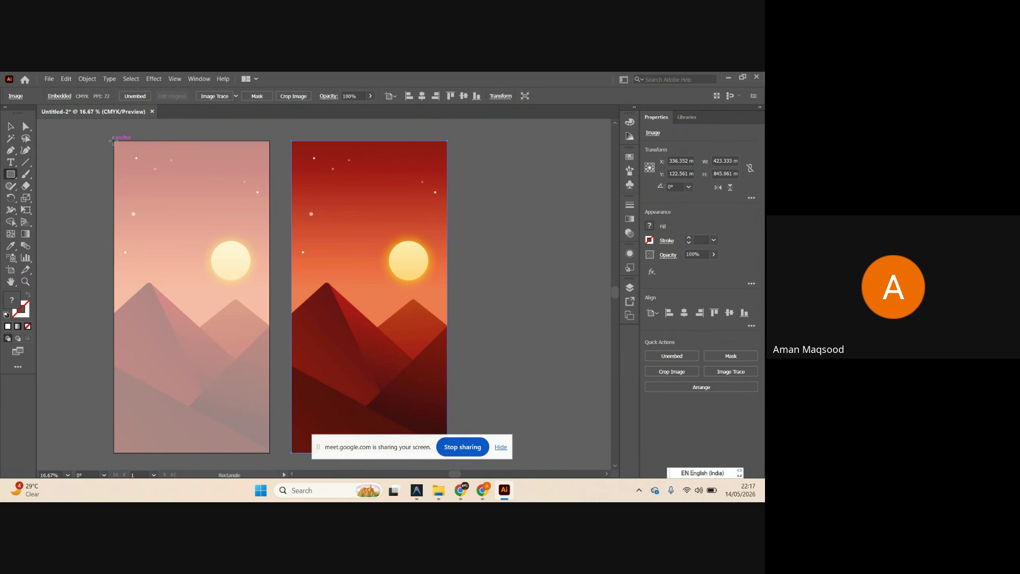
Draw a white, stroke-free 423.333 × 845.961 mm rectangle over the whole artboard.
left_click_drag(113, 141, 269, 453)
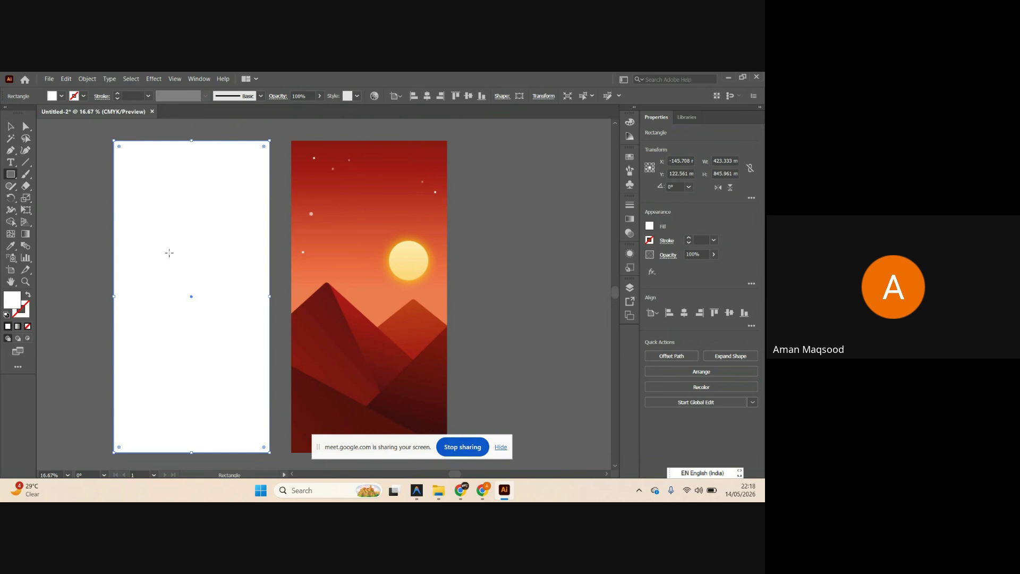
left_click(24, 234)
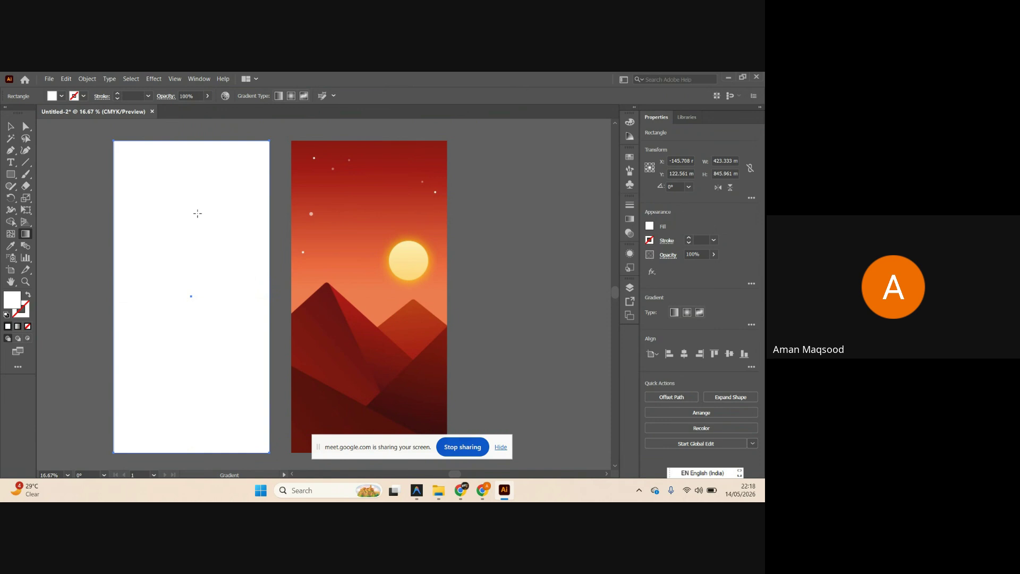
Fill the rectangle with a linear gradient running vertically from top to bottom.
left_click(191, 195)
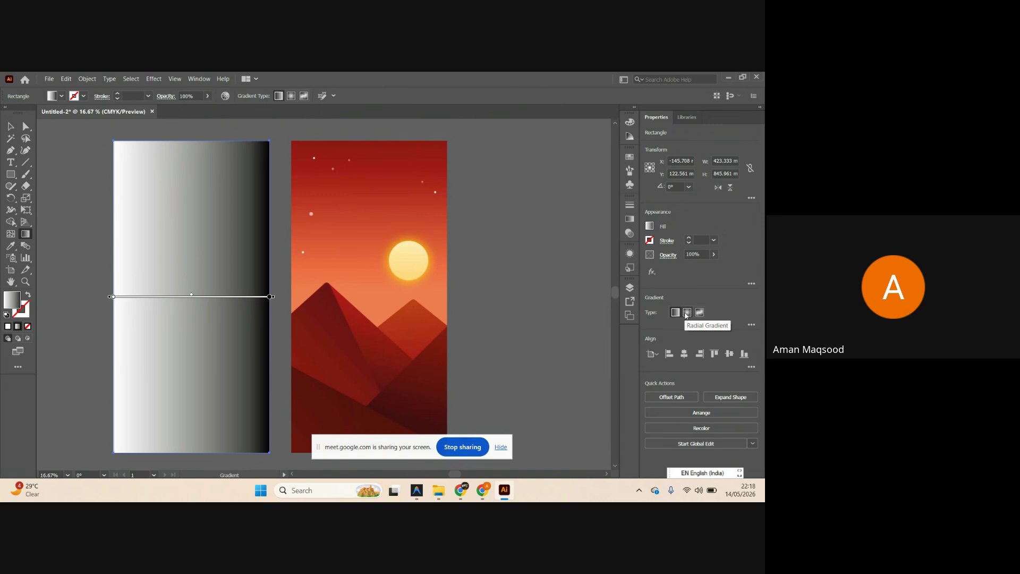
left_click(687, 312)
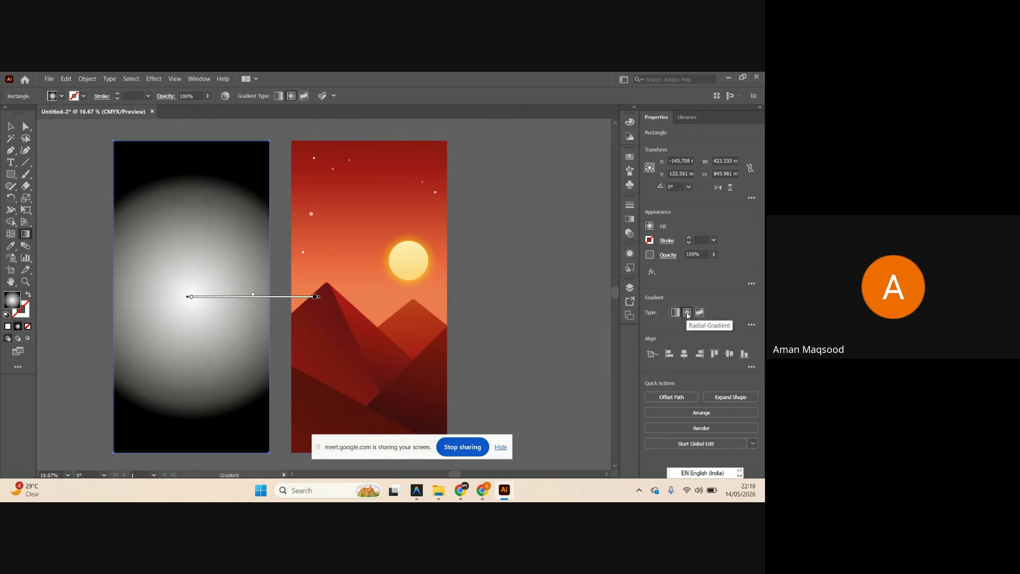
left_click(698, 312)
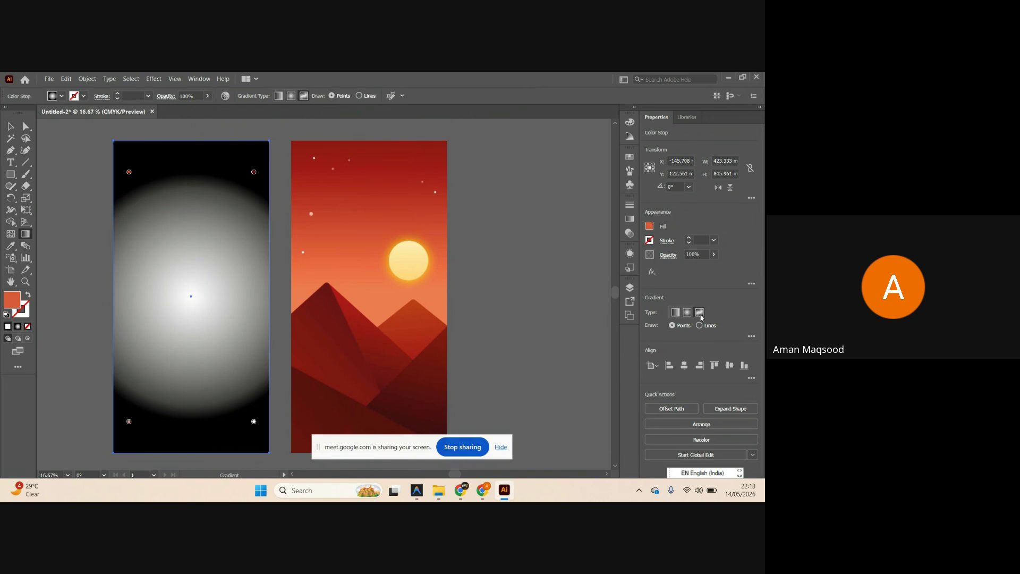
left_click(675, 313)
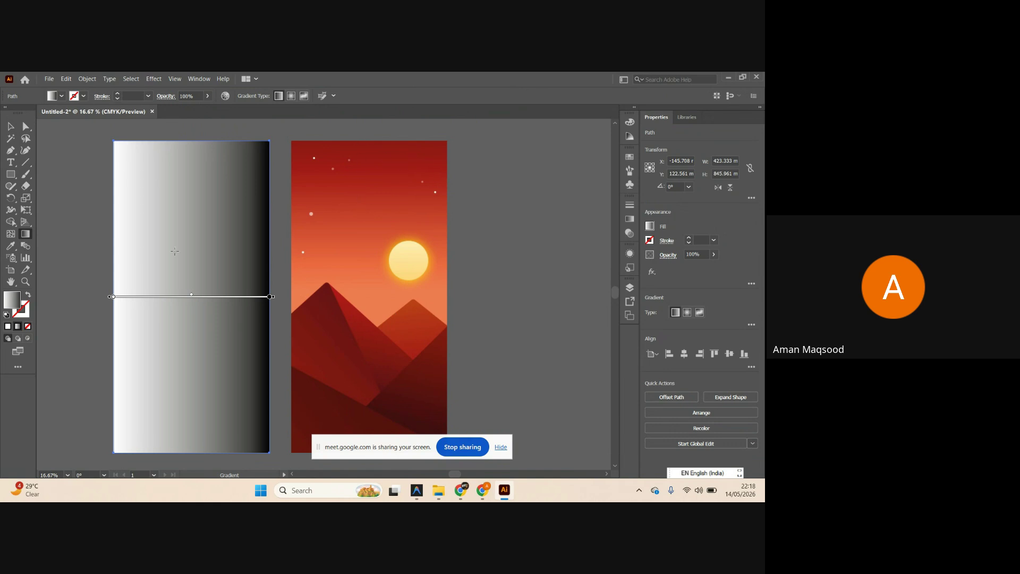
left_click_drag(183, 157, 184, 409)
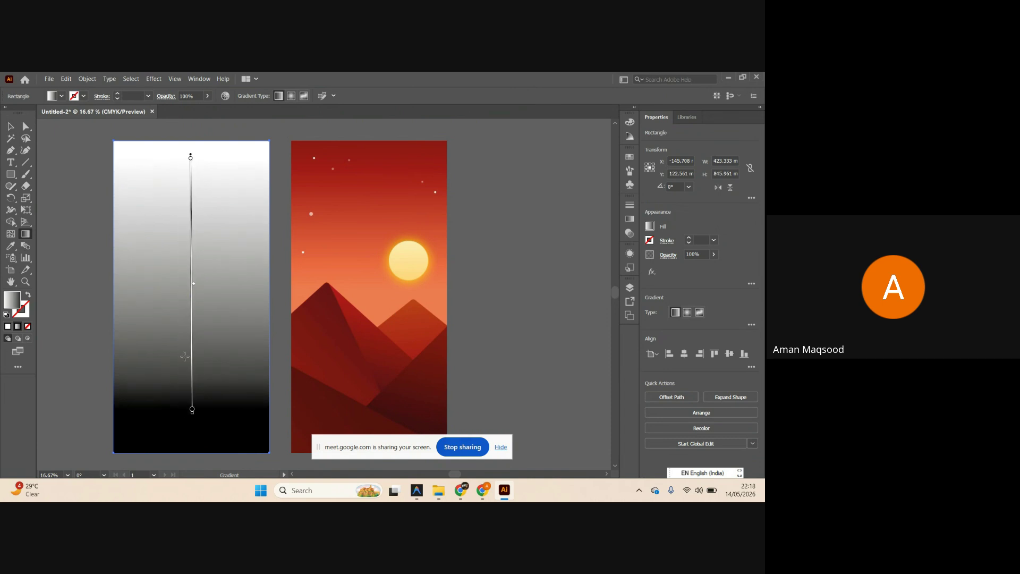
Make the top gradient stop the reference's dark red and the bottom stop white.
double_click(190, 158)
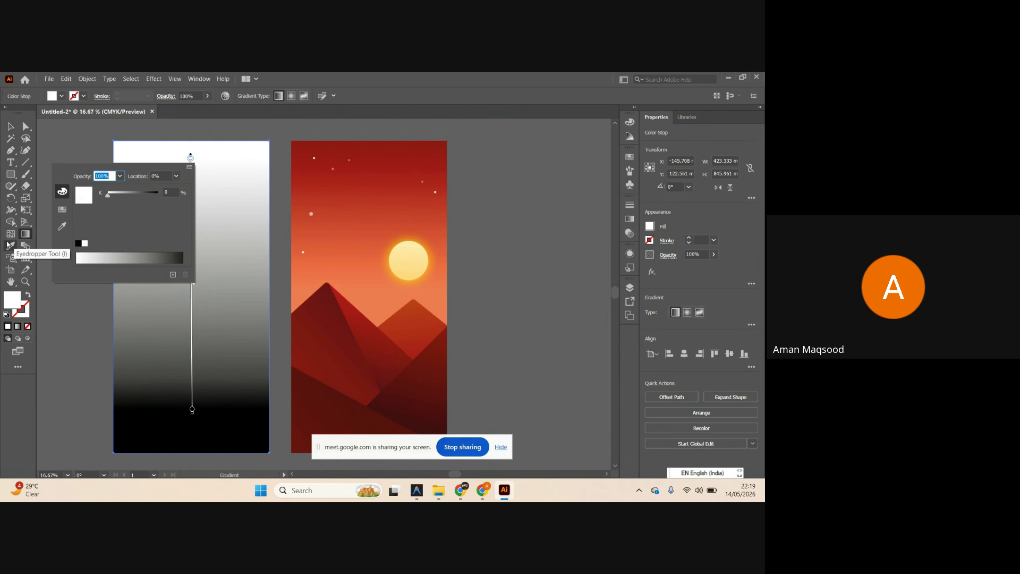
left_click(61, 227)
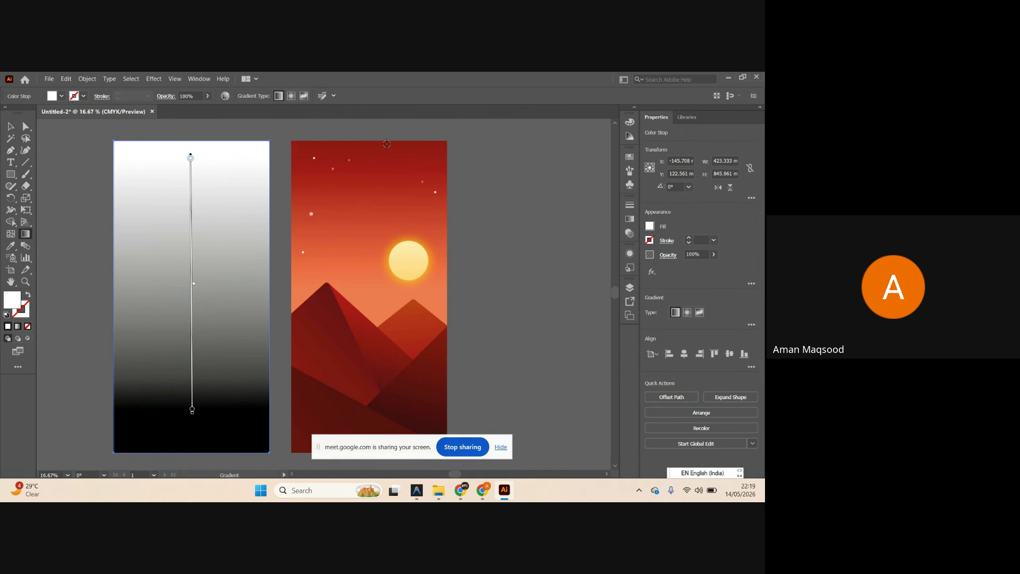
left_click(383, 142)
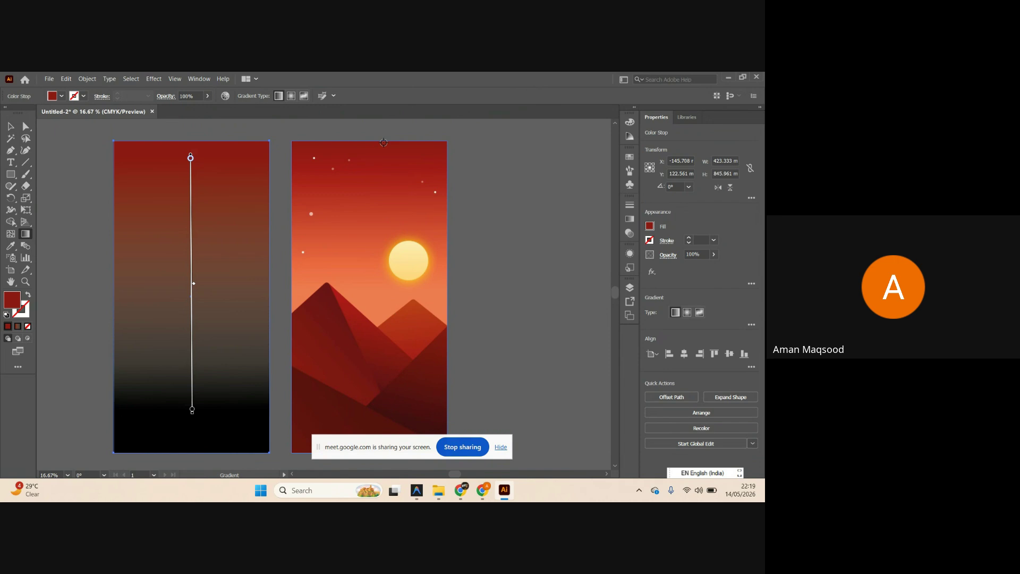
double_click(192, 410)
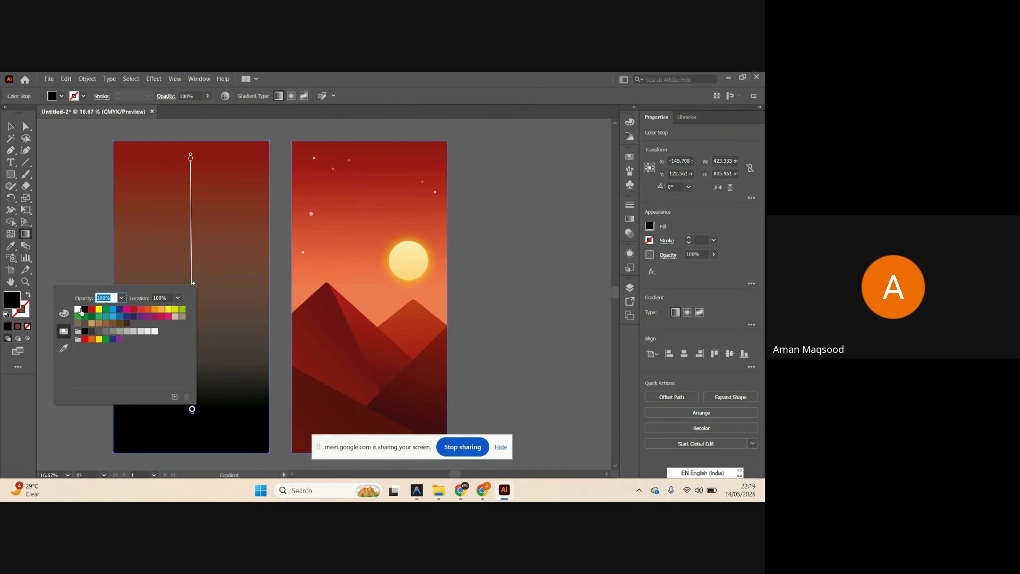
left_click(78, 310)
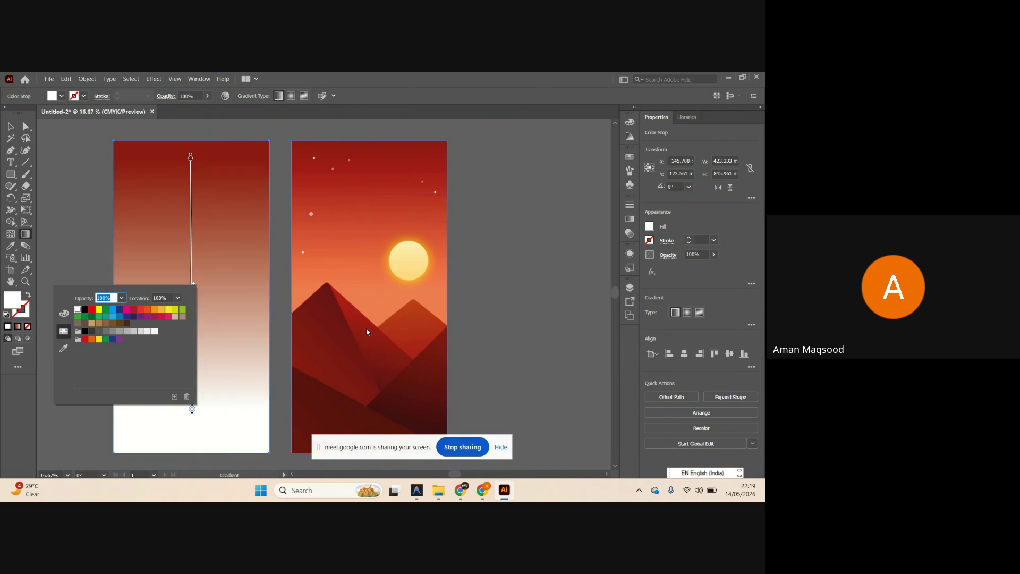
left_click(5, 128)
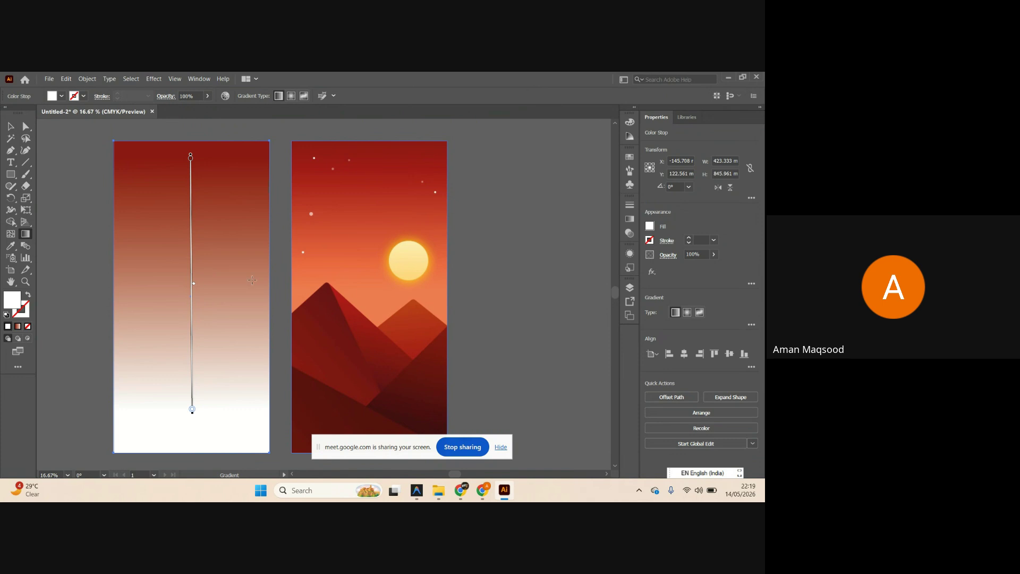
scroll(252, 280, "left", 4)
scroll(251, 280, "up", 1)
left_click(10, 126)
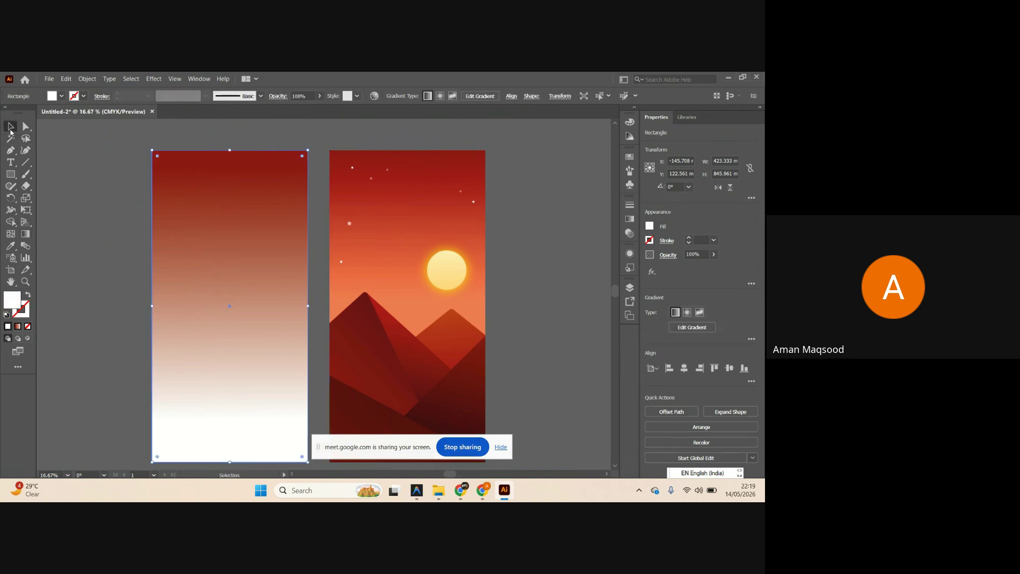
scroll(227, 233, "right", 3)
scroll(228, 236, "down", 1)
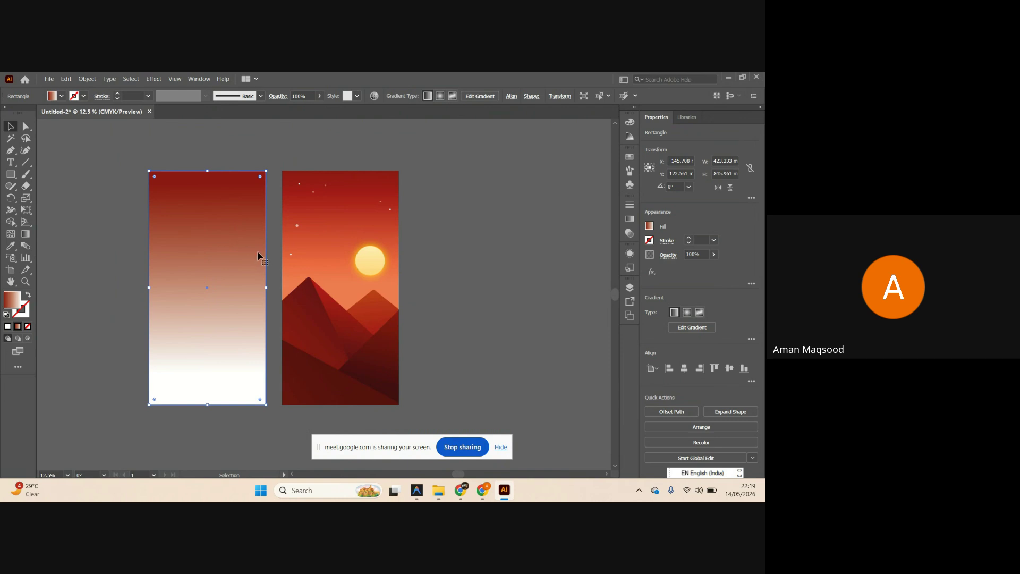
Add an orange-red gradient stop near the top, sampled from the reference sky.
key("g")
scroll(208, 217, "up", 1)
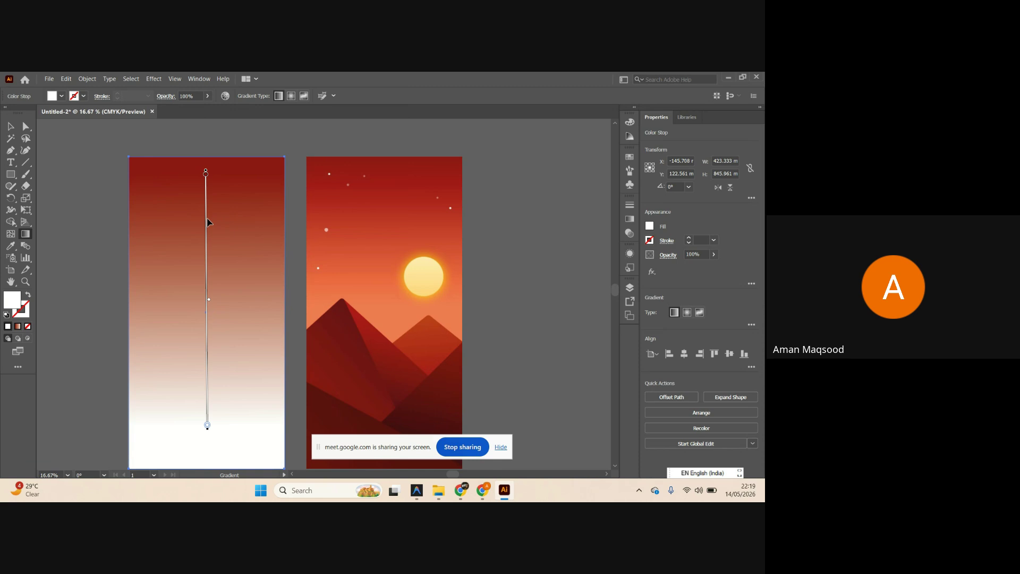
scroll(207, 221, "up", 2)
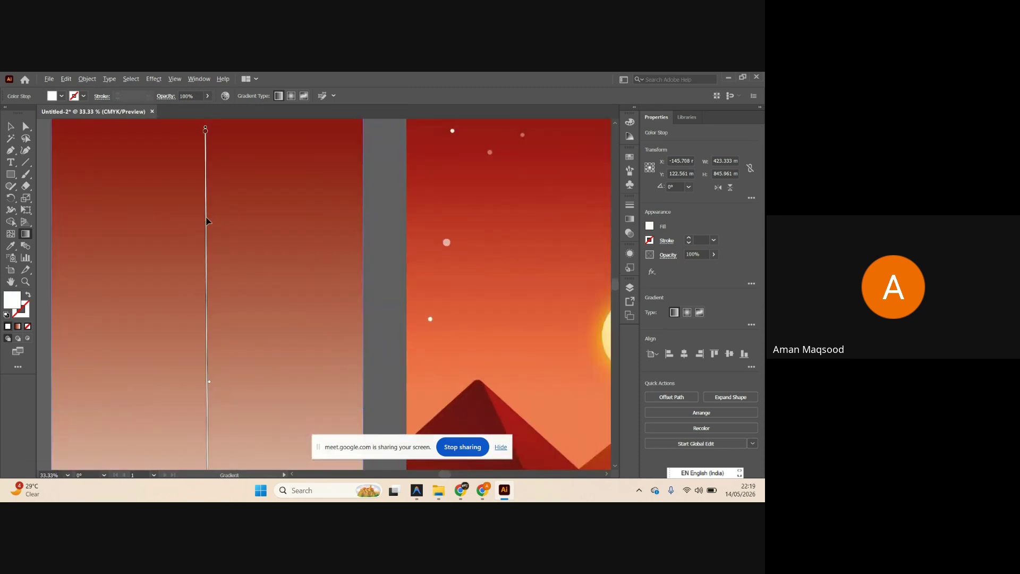
scroll(410, 261, "down", 1)
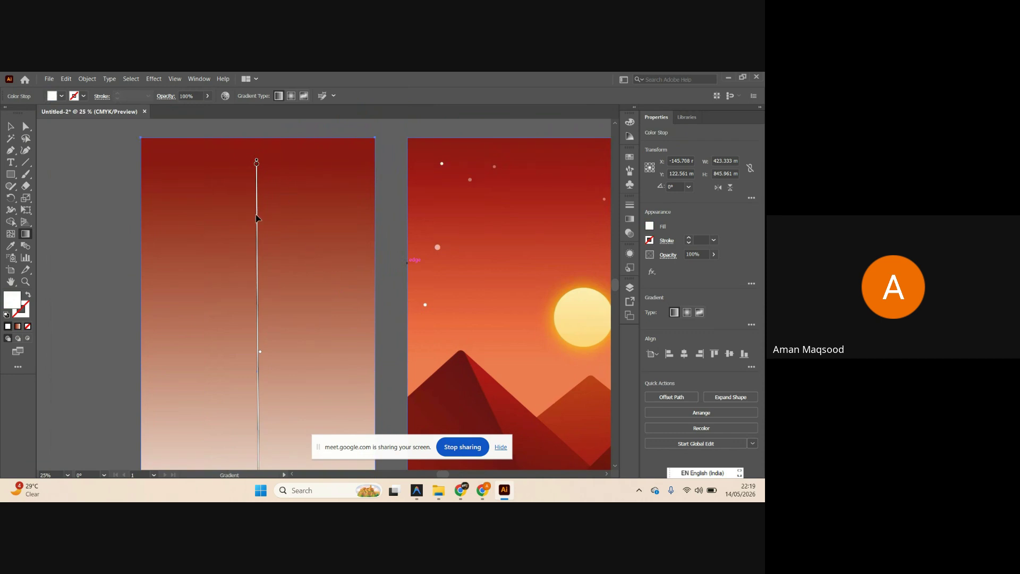
scroll(616, 291, "down", 1)
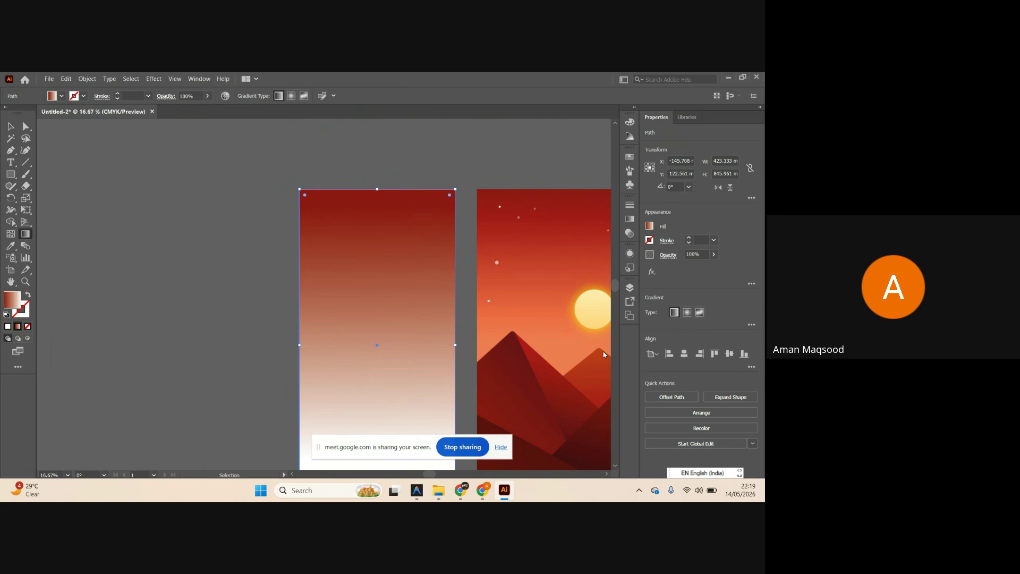
scroll(325, 292, "right", 2)
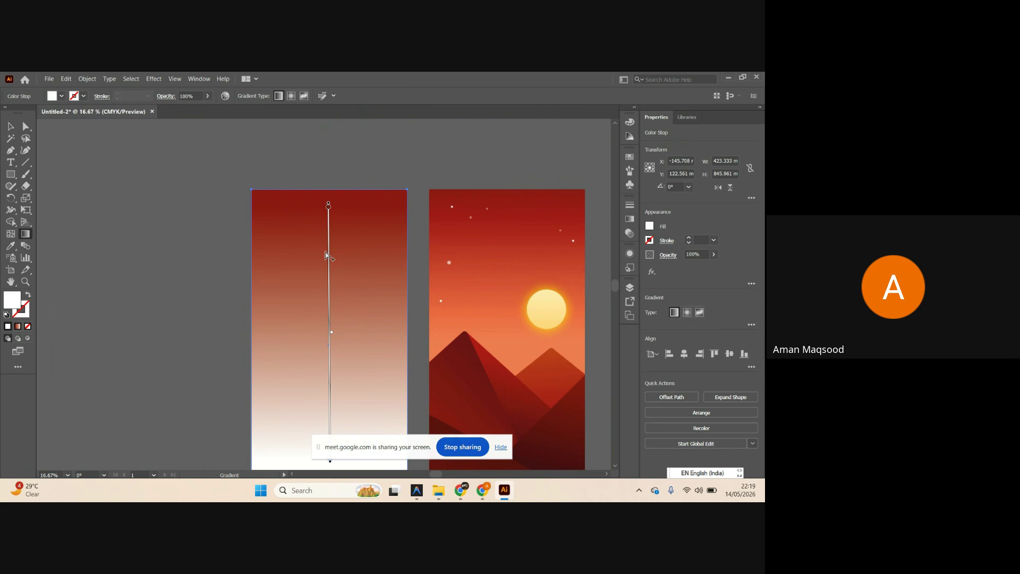
left_click(327, 253)
double_click(328, 252)
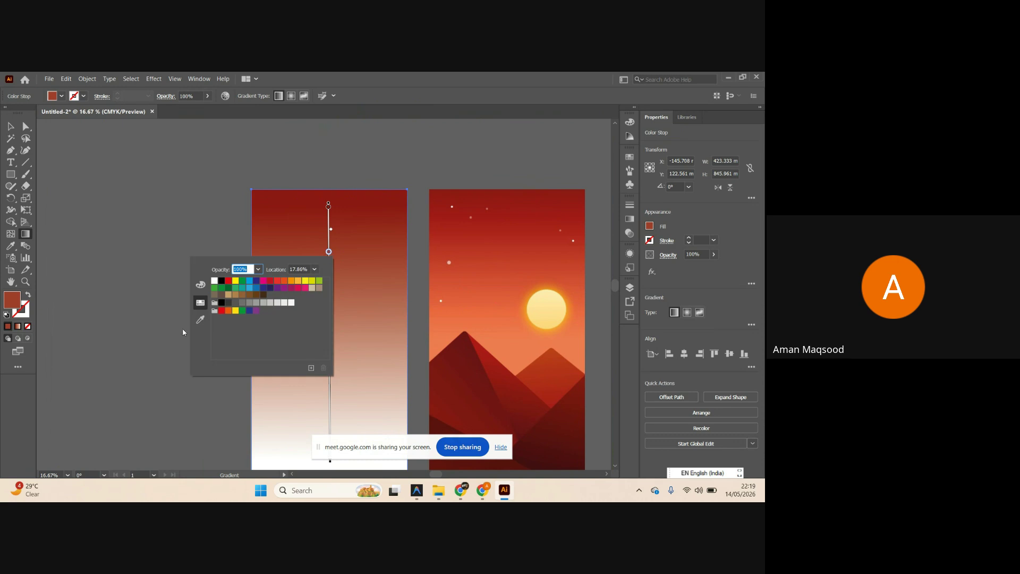
left_click(200, 319)
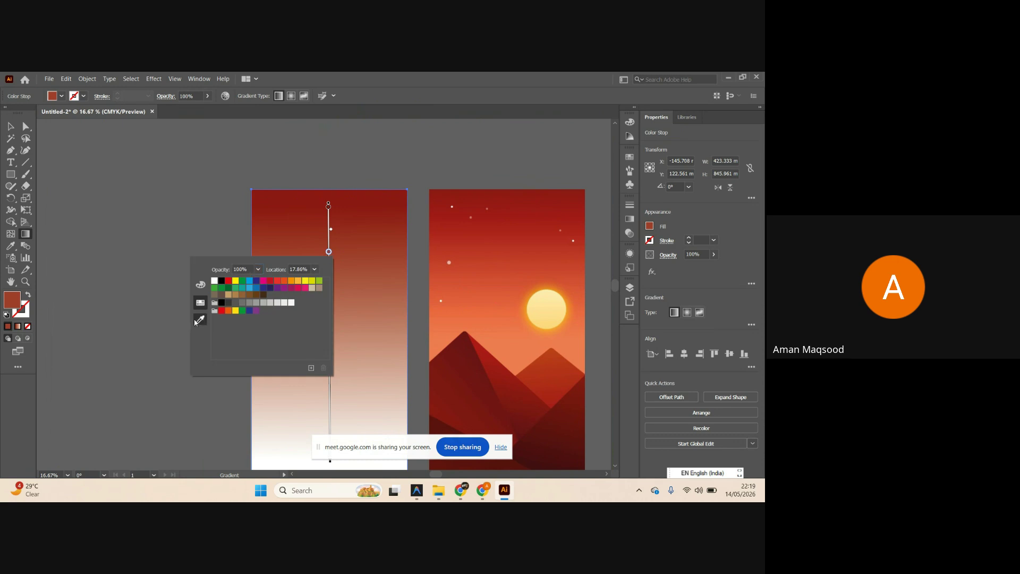
left_click(499, 270)
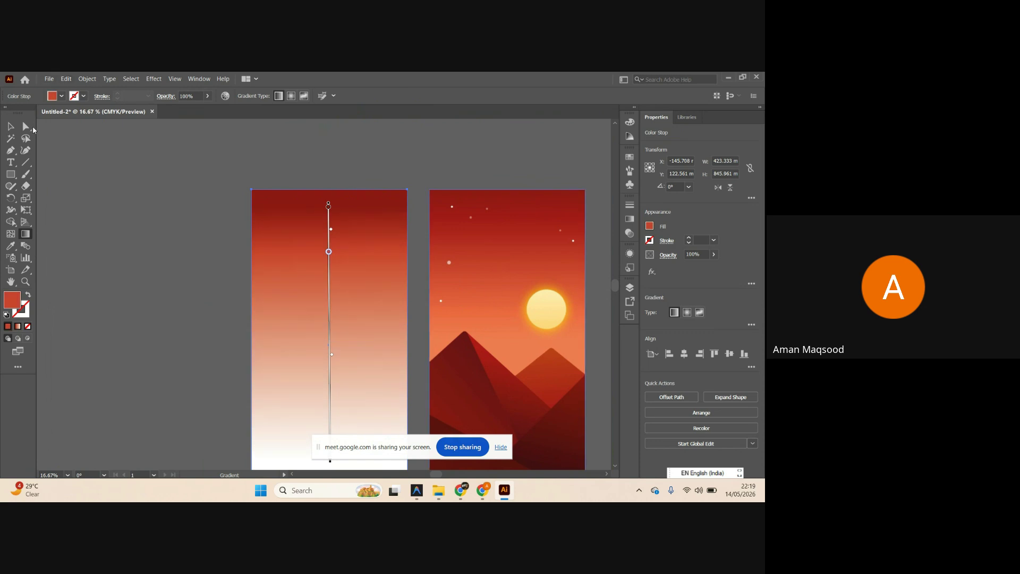
left_click(11, 126)
scroll(266, 229, "right", 3)
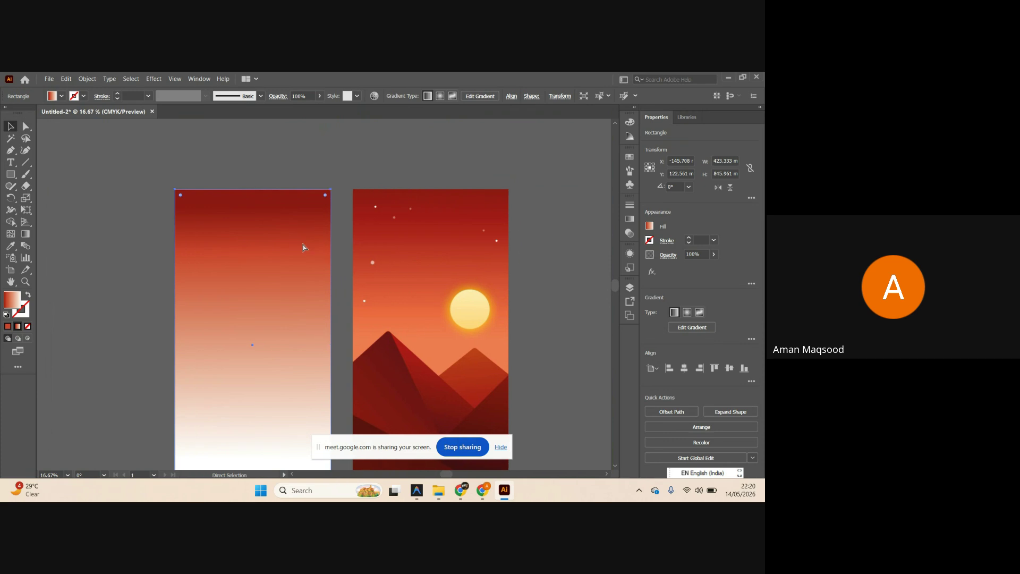
scroll(304, 247, "down", 2)
scroll(318, 239, "right", 1)
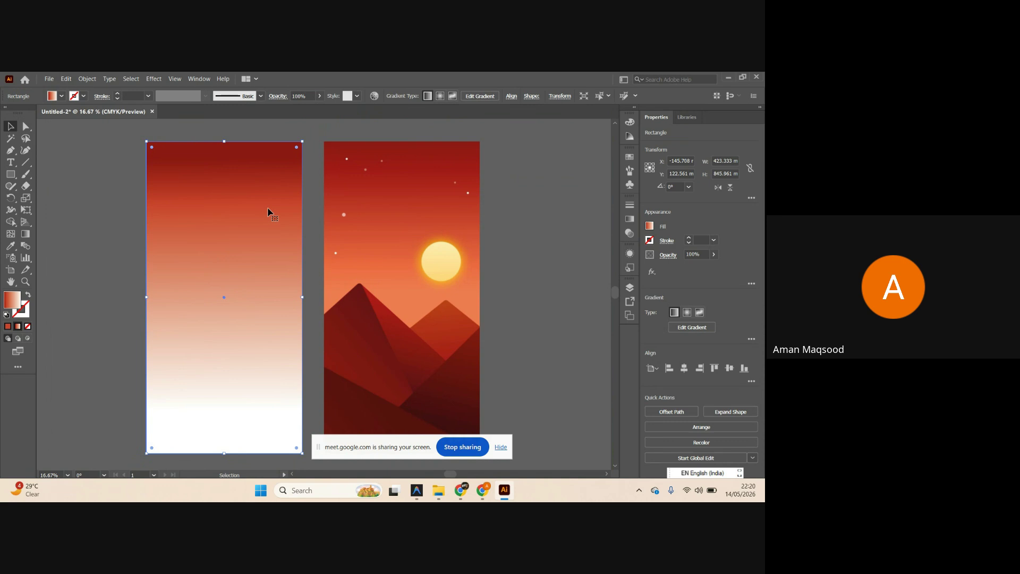
key("ctrl+shift+a")
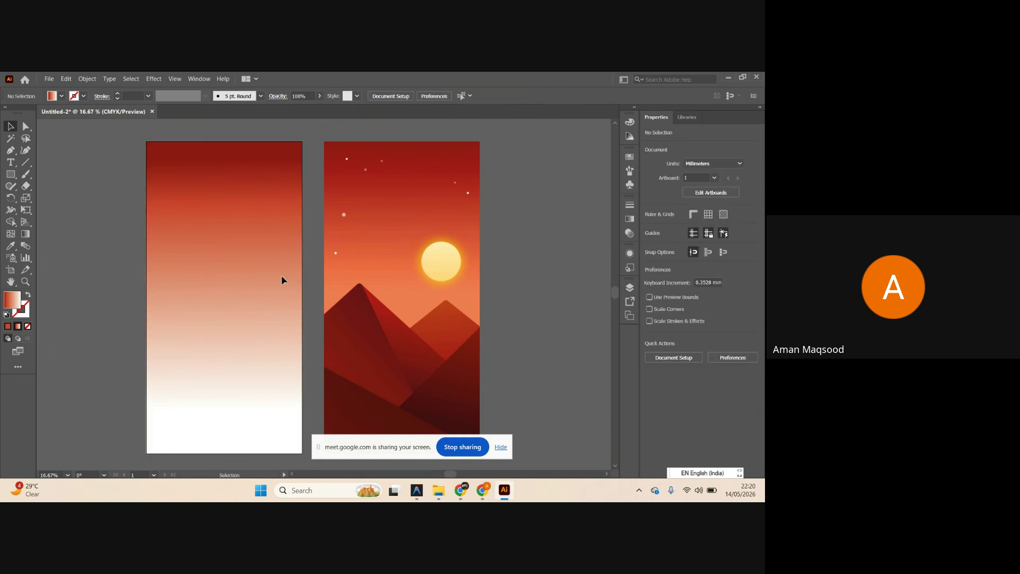
scroll(222, 294, "down", 1)
scroll(229, 295, "down", 1)
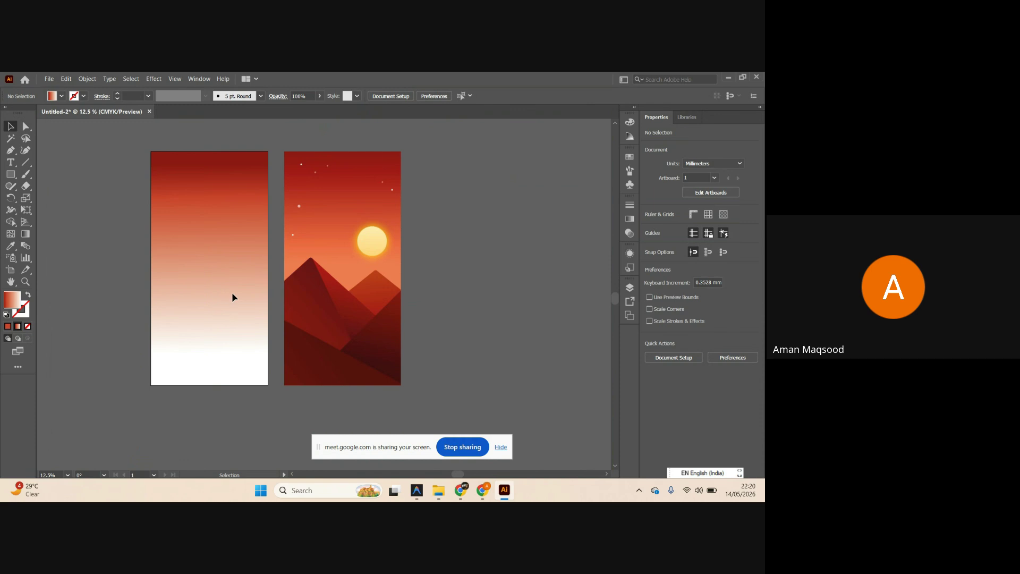
scroll(287, 318, "left", 1)
scroll(230, 314, "up", 1)
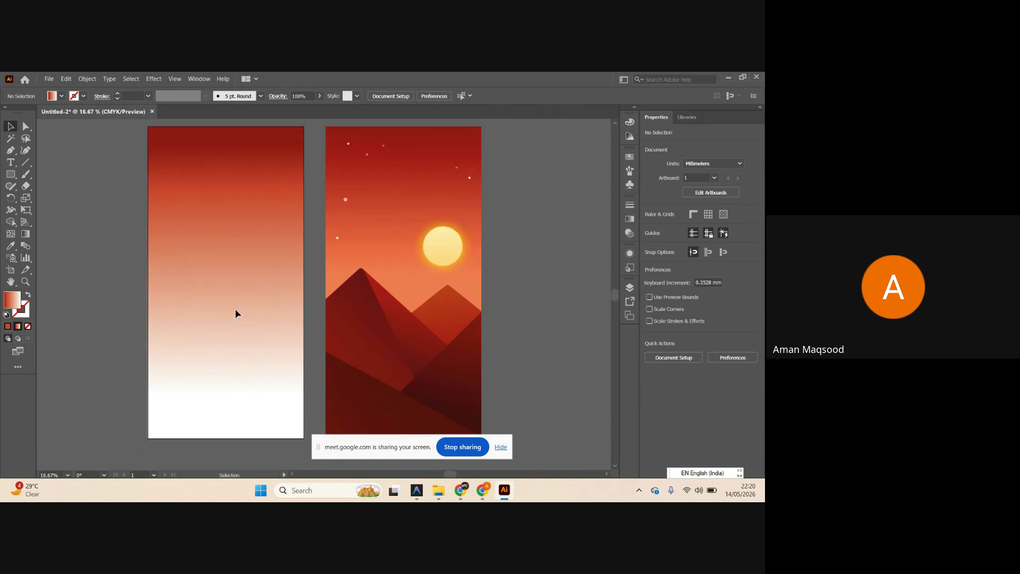
scroll(234, 308, "up", 1)
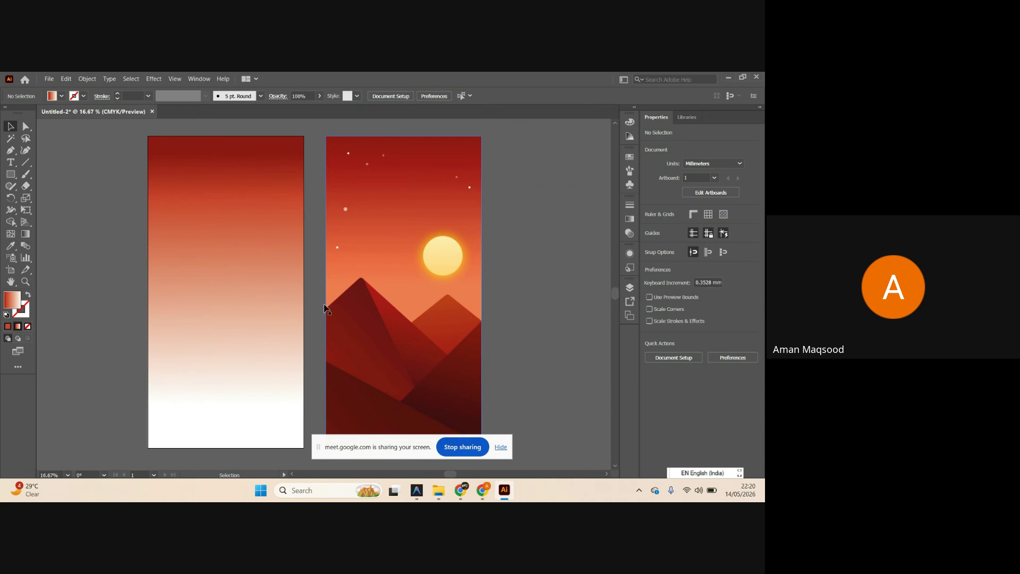
scroll(336, 311, "right", 4)
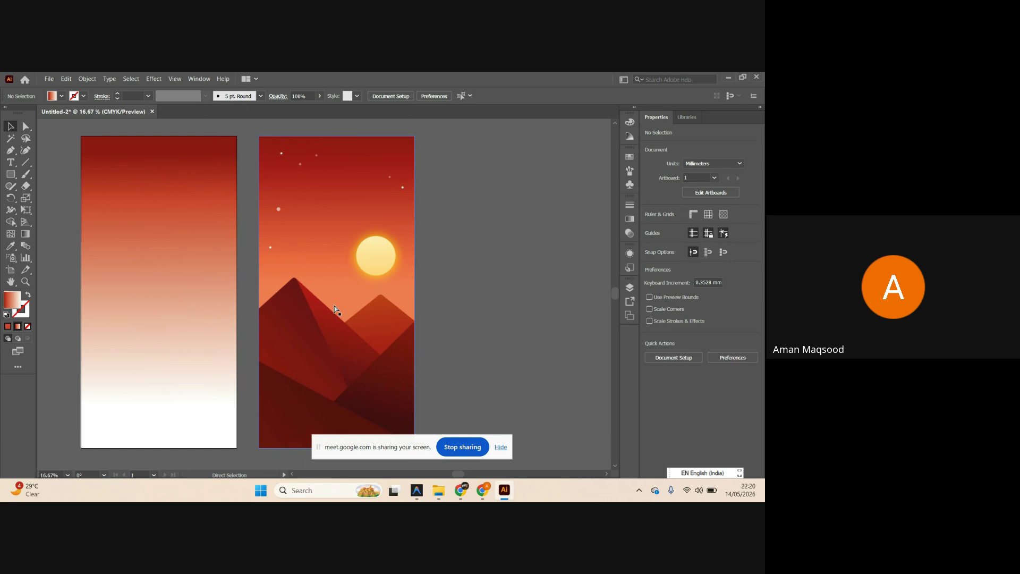
scroll(399, 408, "down", 2)
scroll(305, 388, "up", 1)
scroll(306, 391, "up", 1)
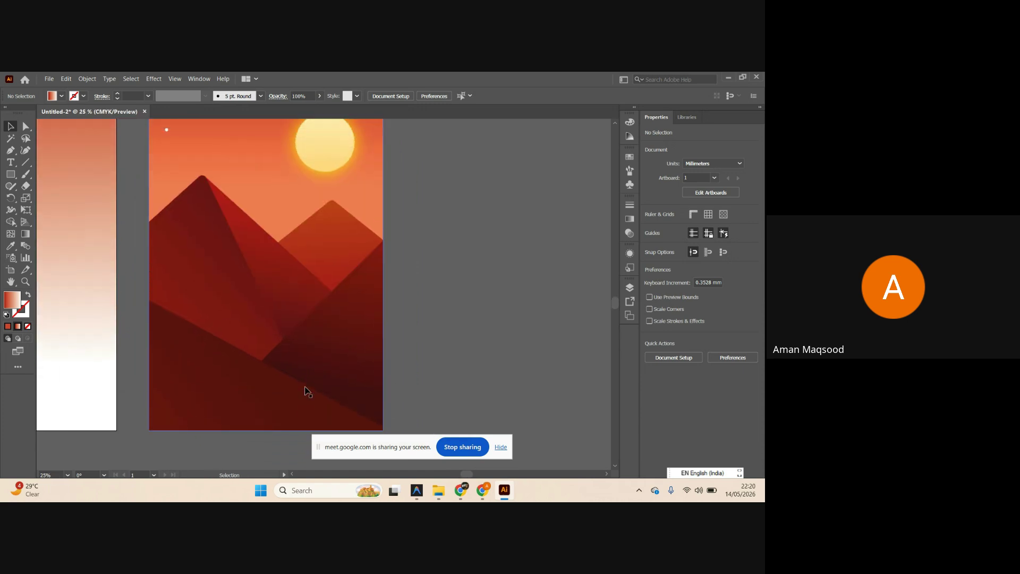
scroll(150, 242, "up", 1)
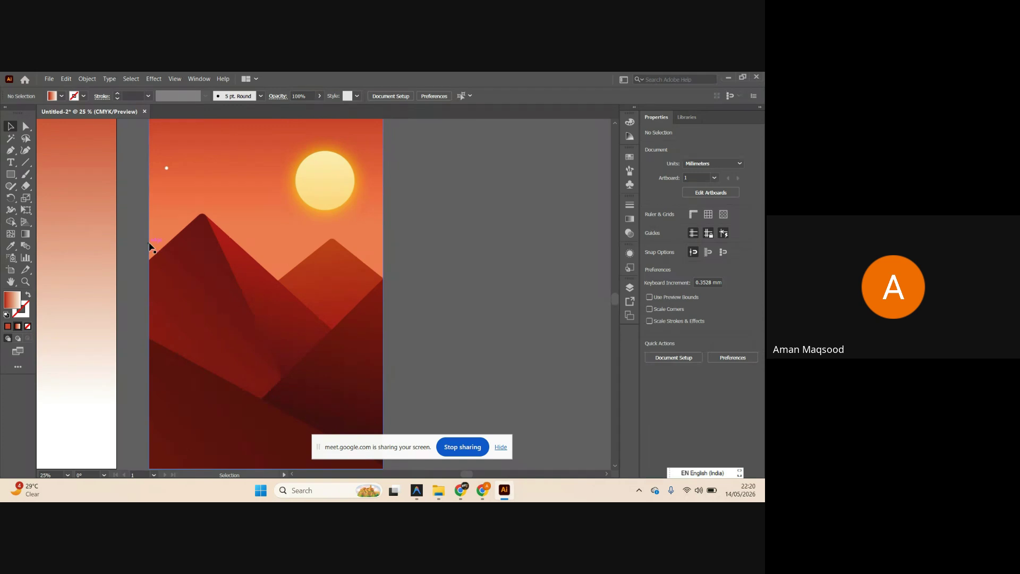
left_click(9, 153)
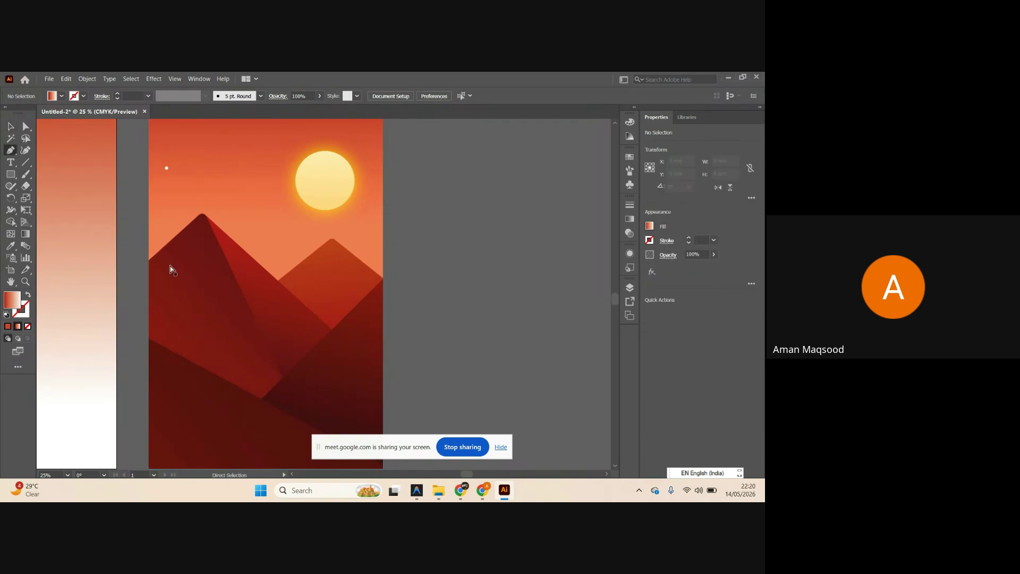
Start the pen outline at the left edge and curve it over the left mountain's peak.
scroll(210, 284, "down", 1)
scroll(208, 274, "up", 1)
scroll(209, 274, "up", 1)
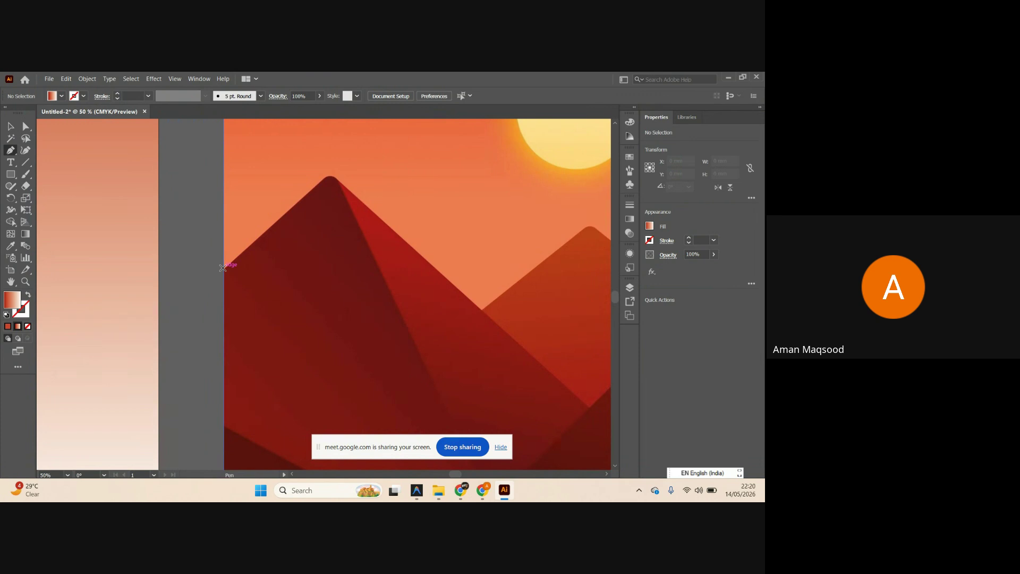
left_click(223, 268)
scroll(255, 261, "down", 2)
scroll(260, 245, "up", 3)
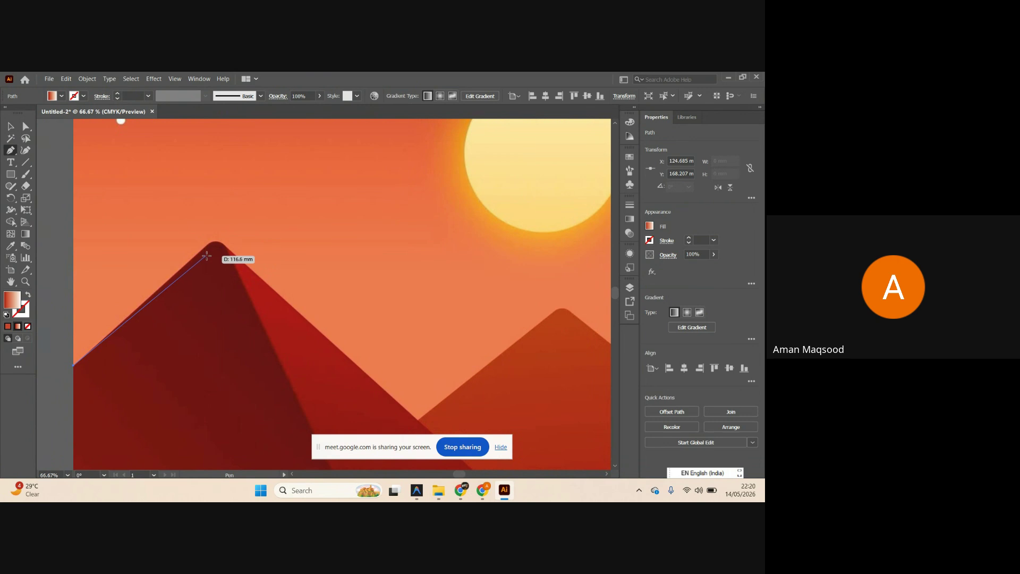
scroll(223, 254, "down", 3)
scroll(227, 256, "down", 1)
scroll(229, 258, "up", 6)
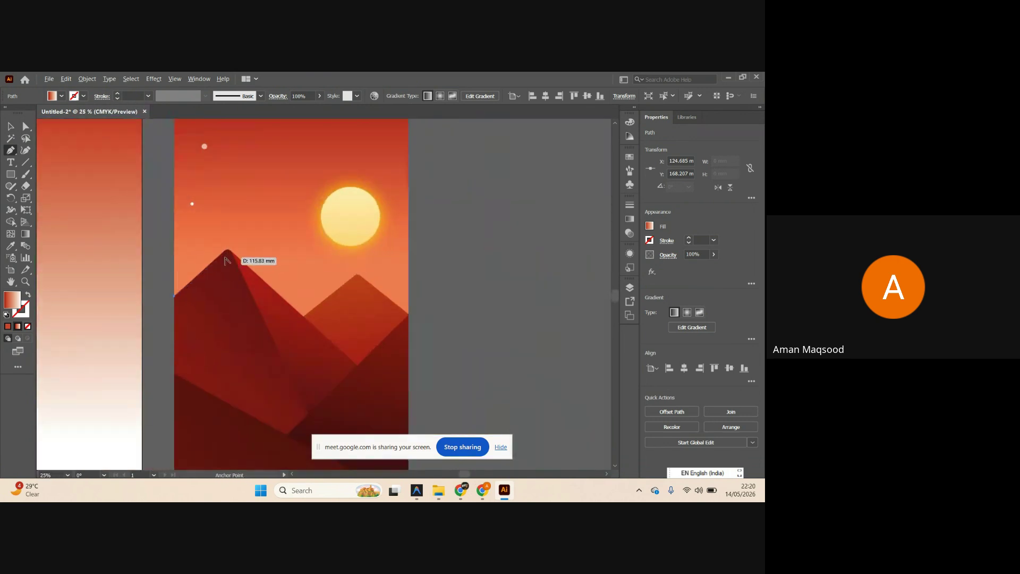
scroll(224, 260, "down", 4)
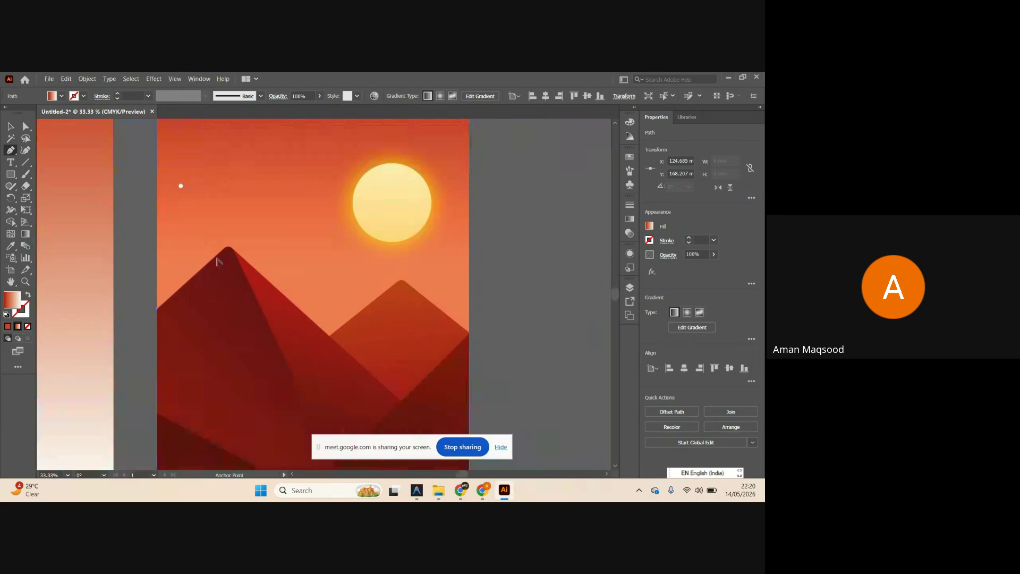
scroll(252, 263, "up", 2)
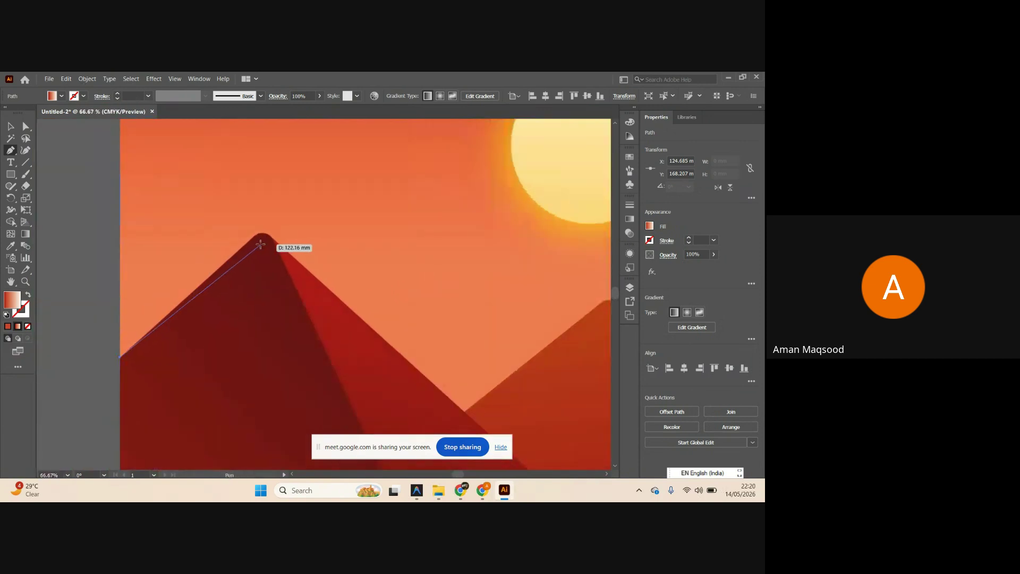
scroll(246, 246, "up", 1)
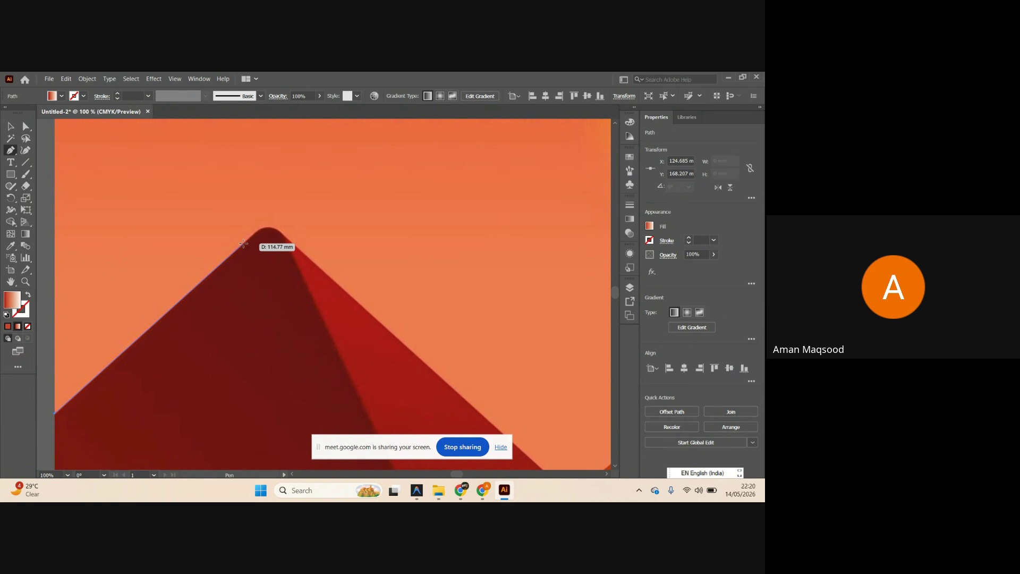
left_click(243, 243)
scroll(287, 242, "up", 2)
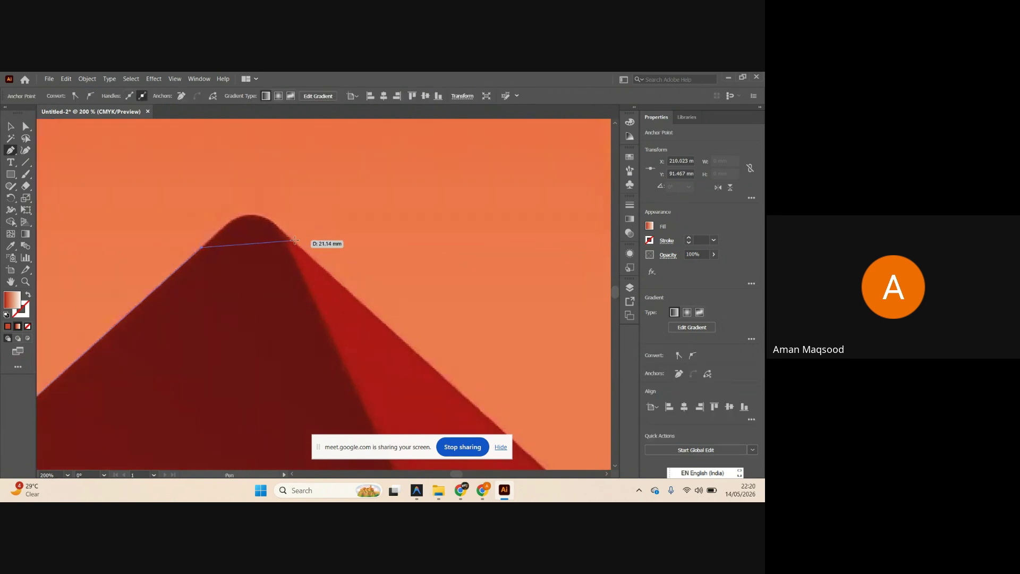
left_click_drag(295, 241, 353, 295)
scroll(239, 239, "down", 2)
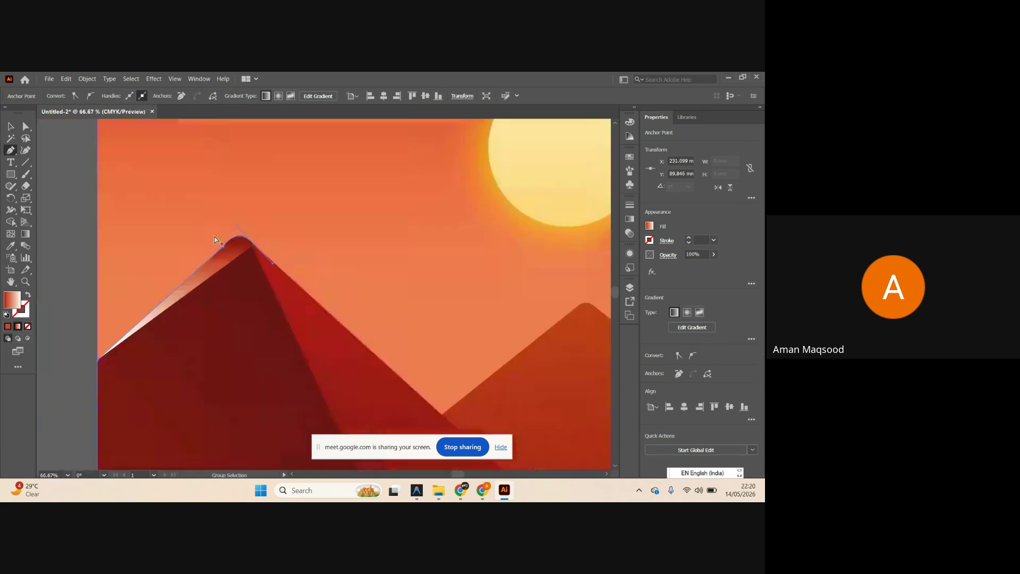
scroll(264, 227, "up", 1)
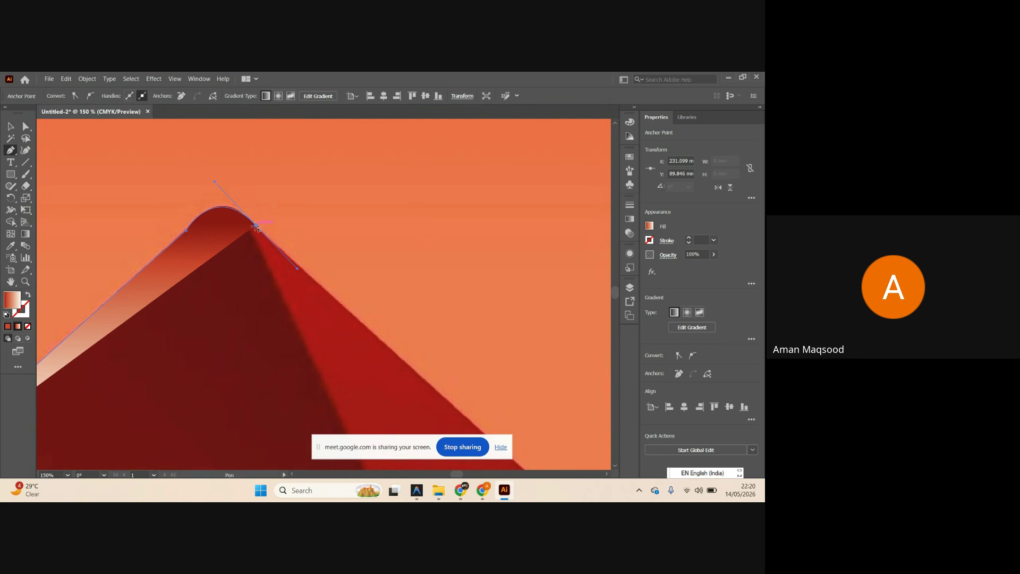
scroll(210, 226, "down", 4)
scroll(234, 245, "down", 2)
scroll(279, 263, "up", 3)
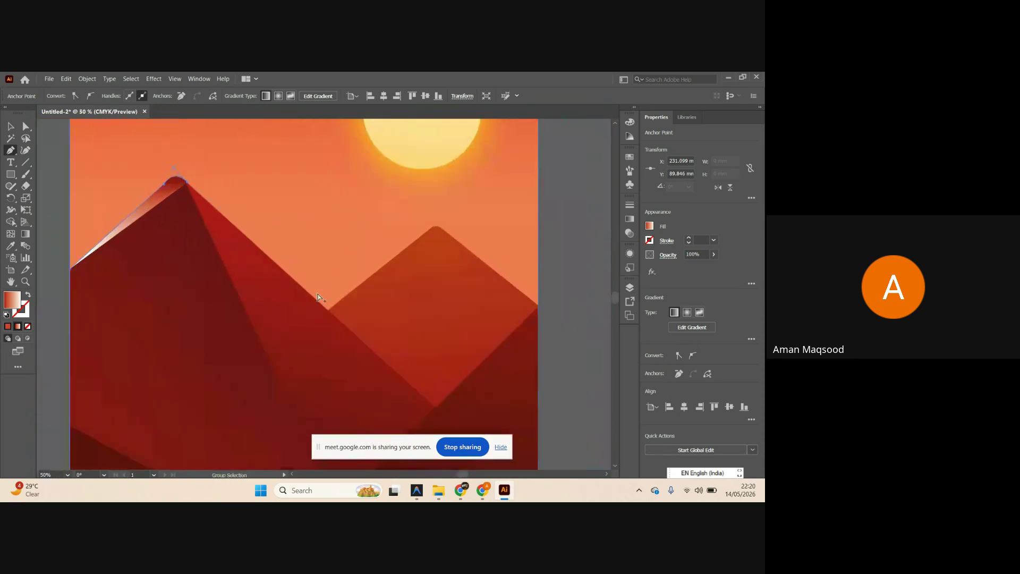
scroll(340, 327, "up", 3)
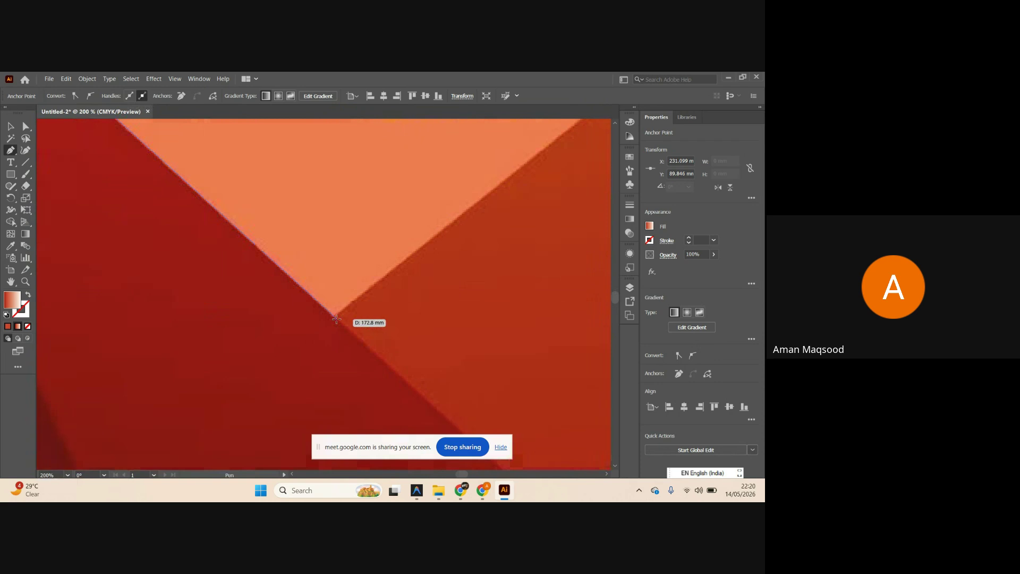
Continue the outline through the valley and over the right mountain's rounded peak.
left_click(333, 317)
scroll(280, 319, "down", 3)
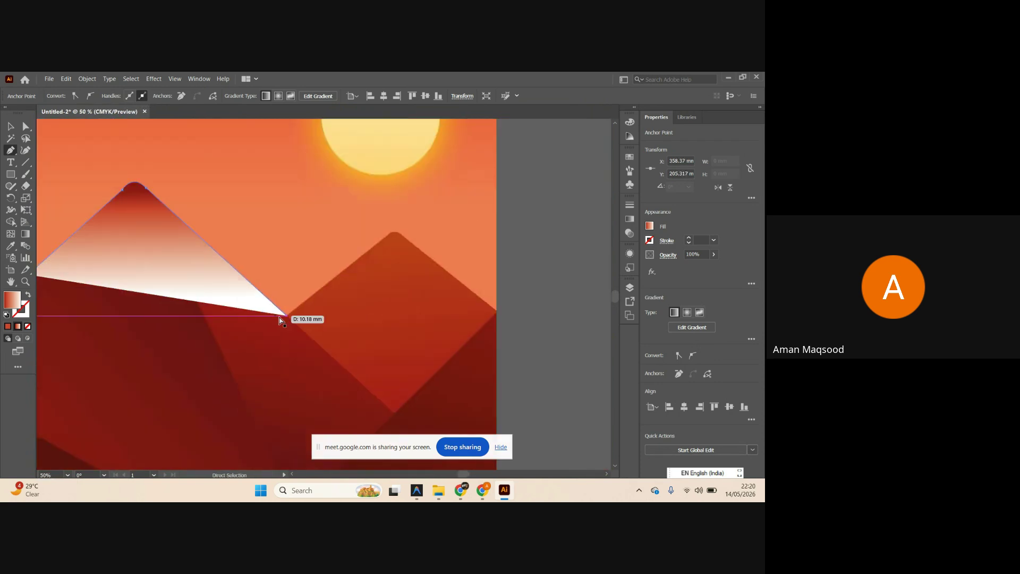
scroll(386, 235, "up", 2)
scroll(403, 240, "up", 2)
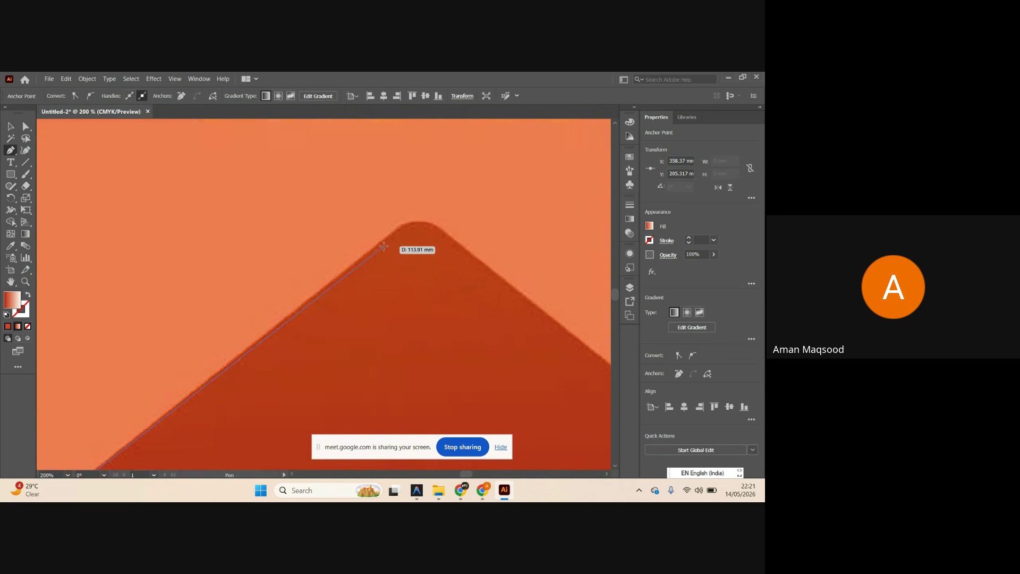
left_click(377, 244)
scroll(448, 236, "up", 2)
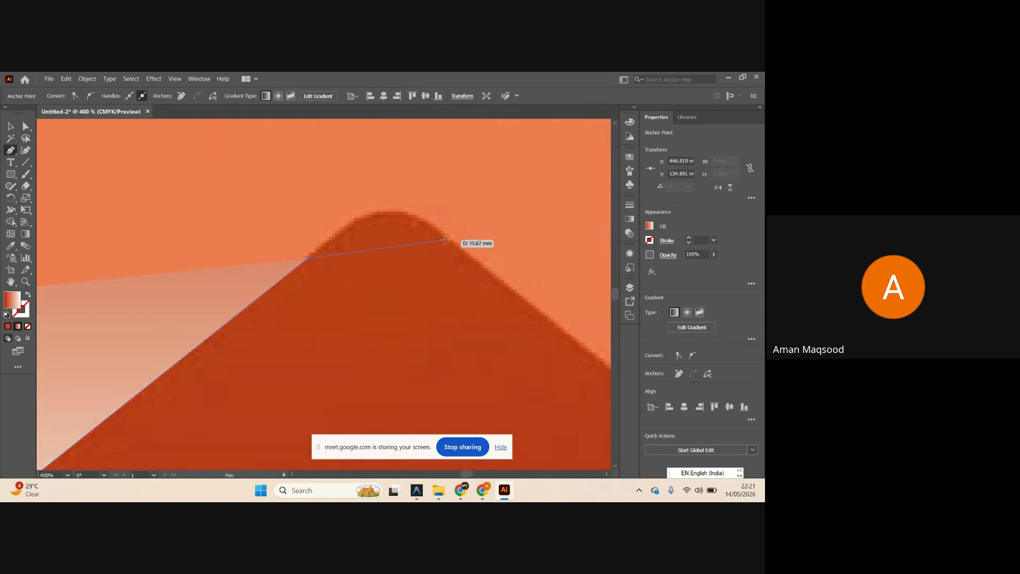
left_click_drag(448, 236, 531, 296)
scroll(420, 255, "down", 3)
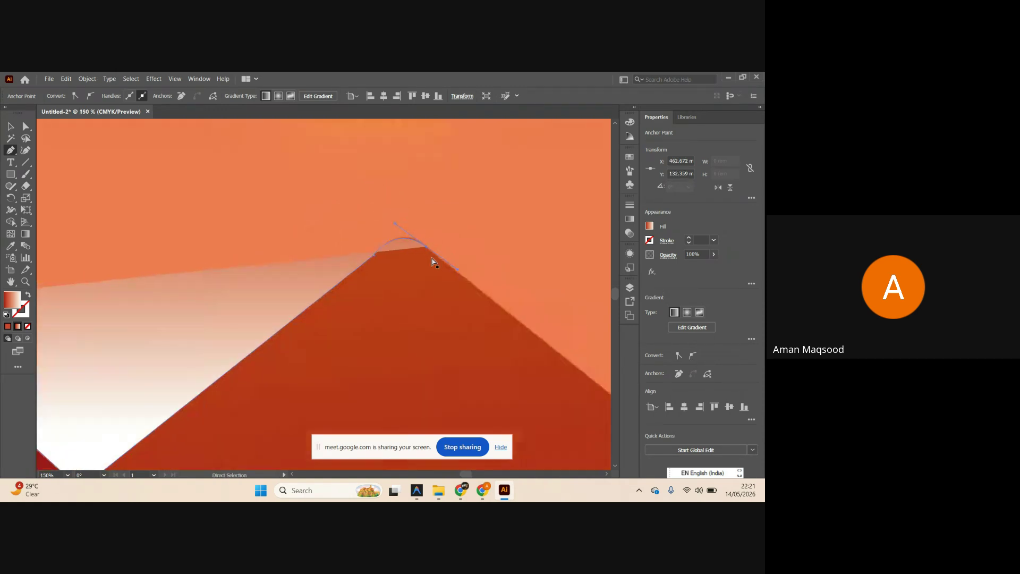
scroll(420, 261, "right", 2)
scroll(383, 252, "up", 3)
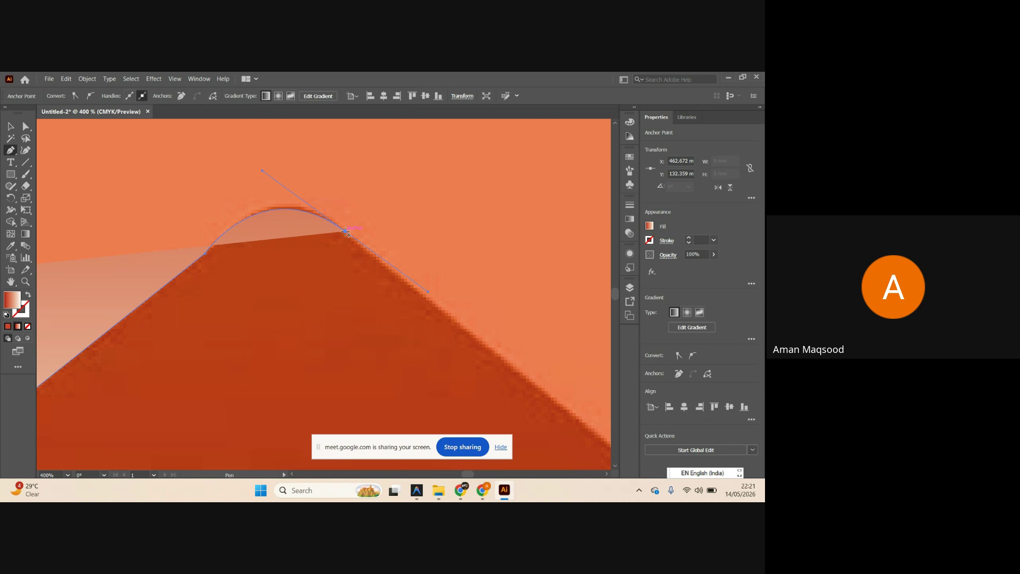
scroll(404, 277, "down", 4)
scroll(433, 314, "right", 1)
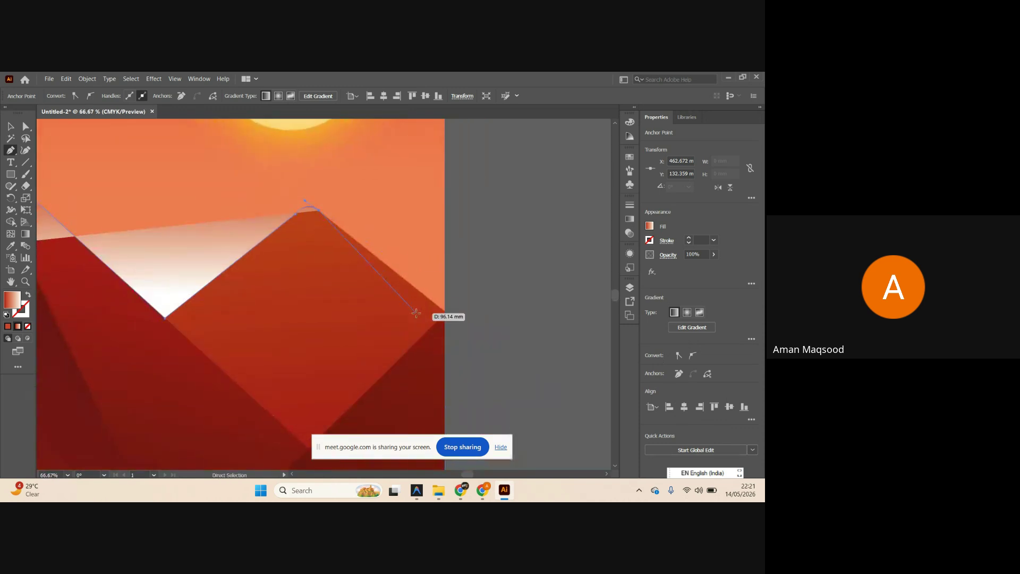
scroll(436, 317, "up", 2)
scroll(441, 319, "up", 2)
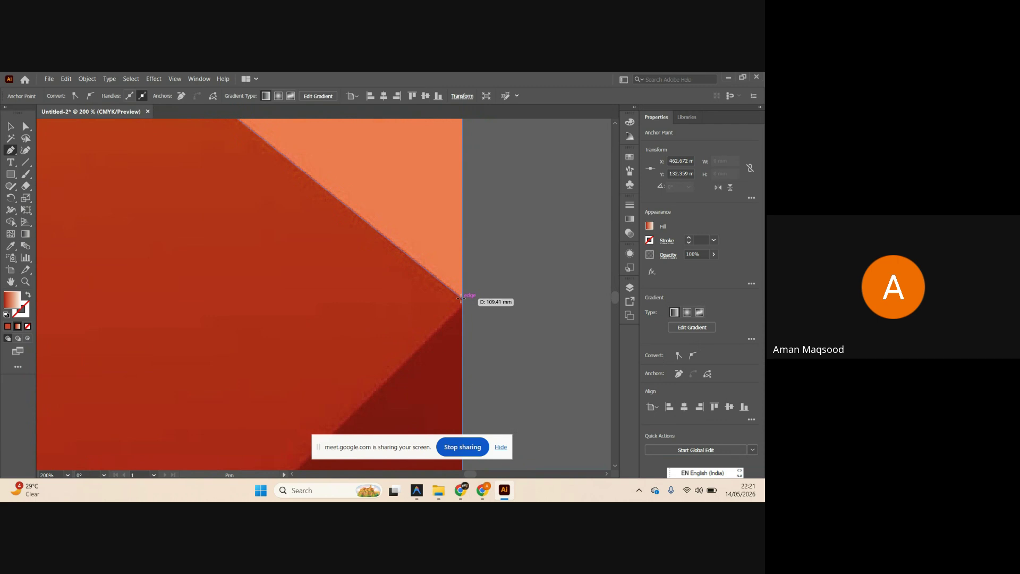
scroll(461, 298, "down", 7)
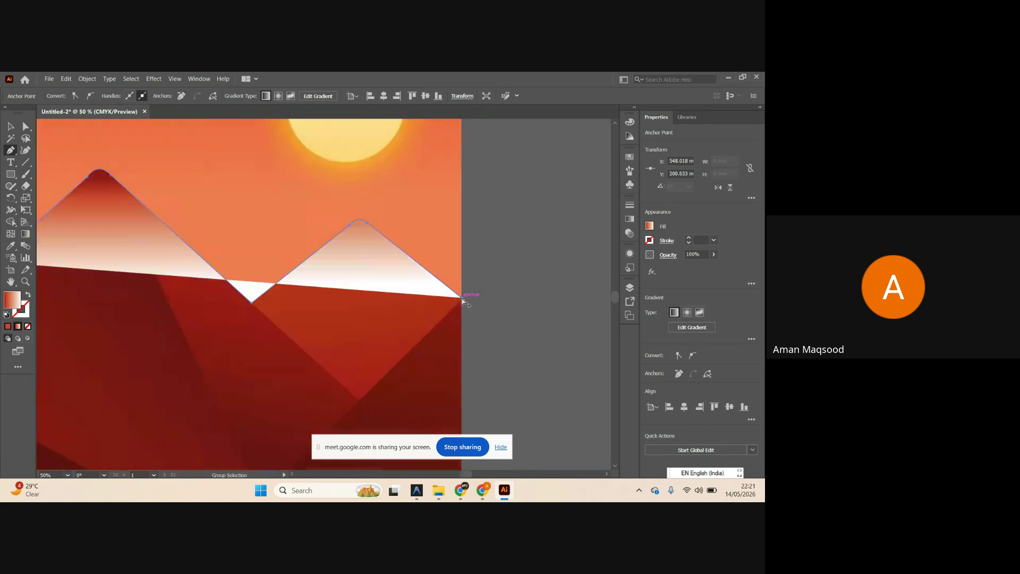
scroll(407, 292, "up", 1)
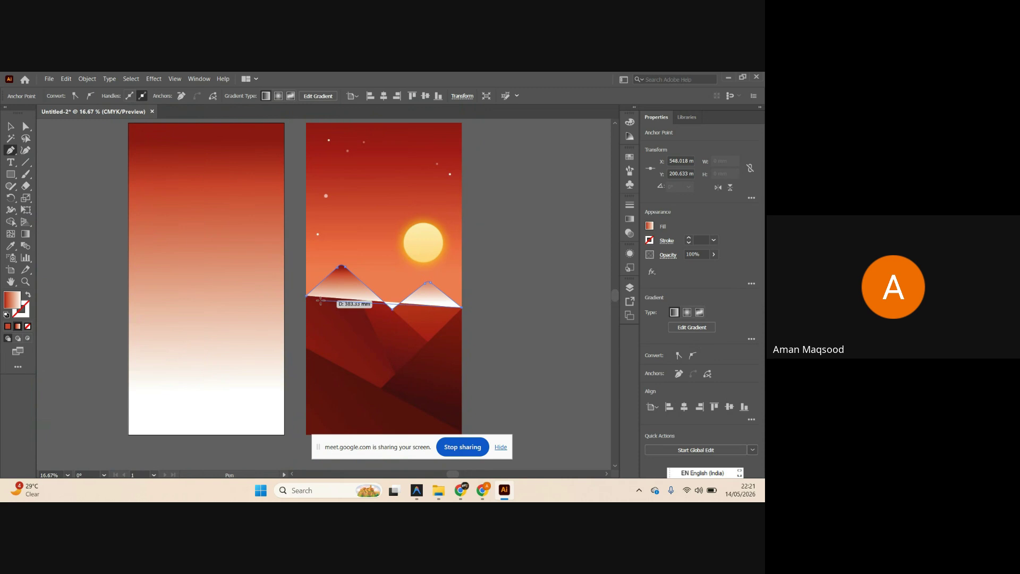
Give the outline path no fill and a black stroke.
left_click(28, 298)
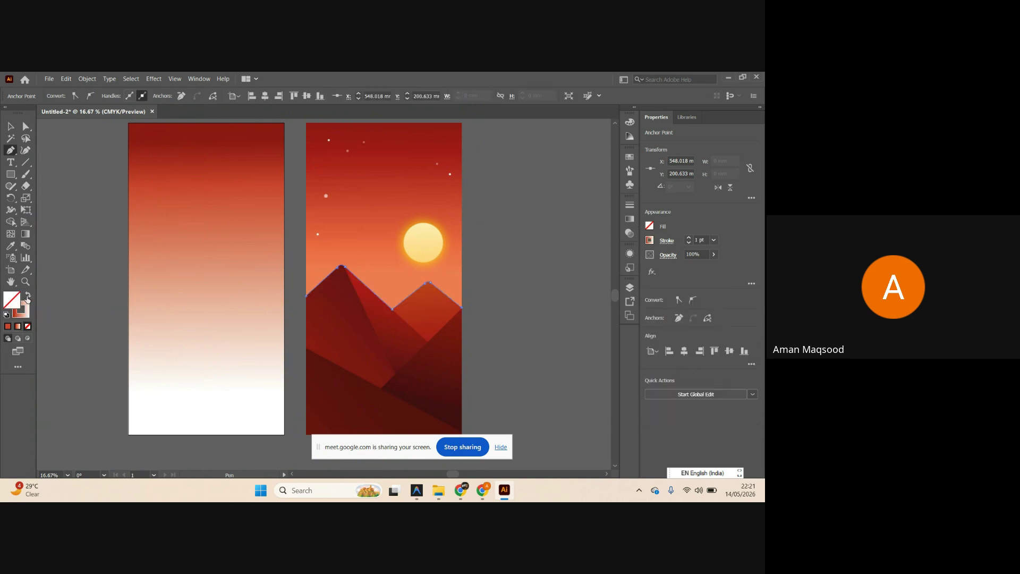
left_click(5, 315)
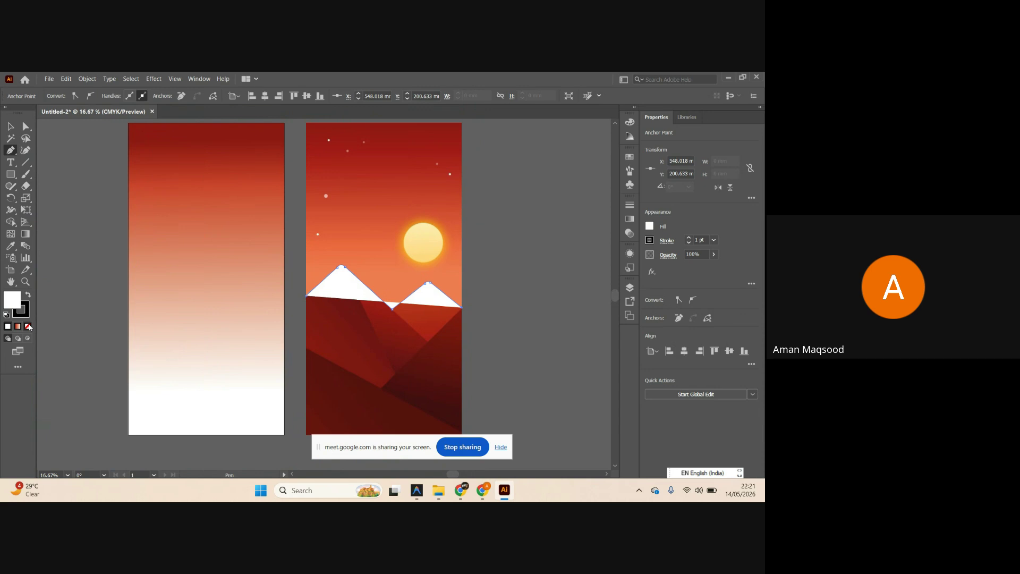
key("slash")
scroll(466, 311, "up", 1)
scroll(465, 310, "up", 1)
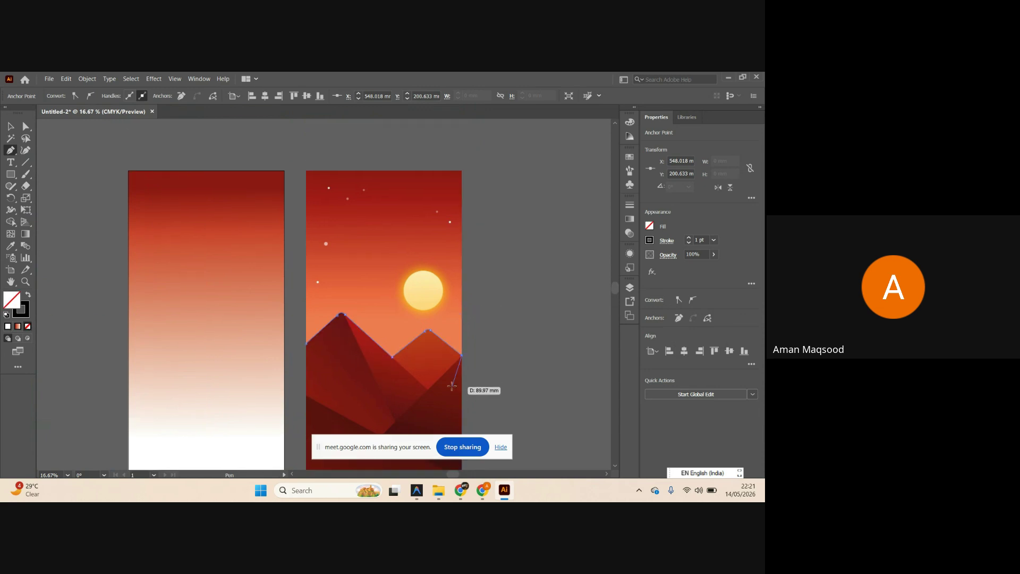
scroll(465, 370, "up", 8, "alt")
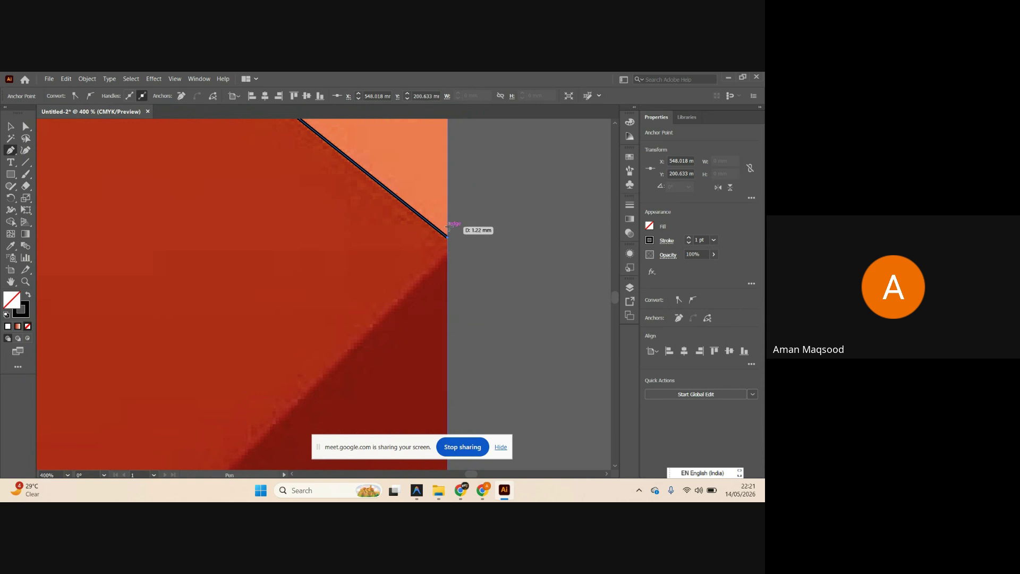
scroll(446, 232, "down", 6, "alt")
scroll(446, 232, "down", 1, "alt")
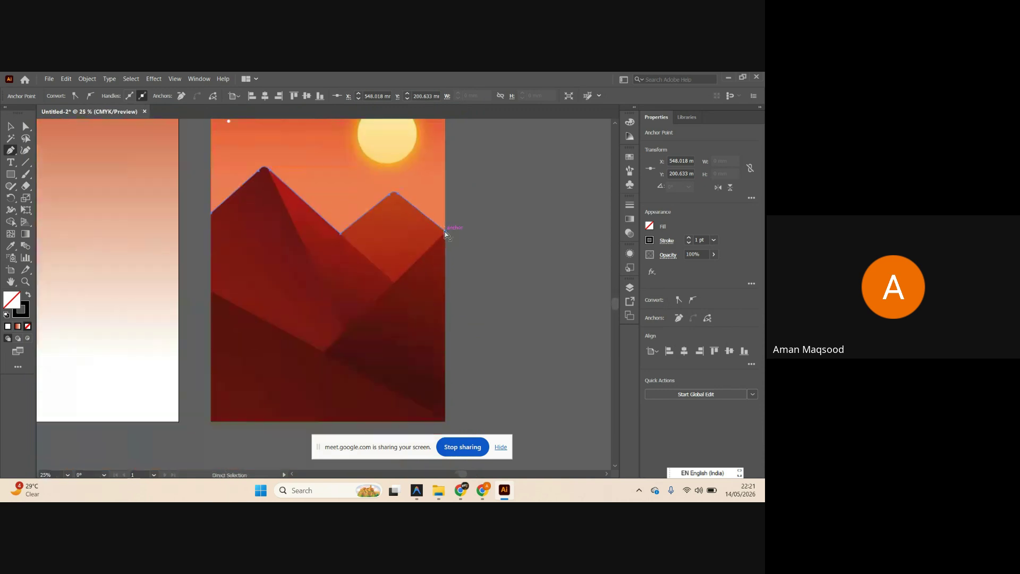
scroll(449, 239, "down", 1)
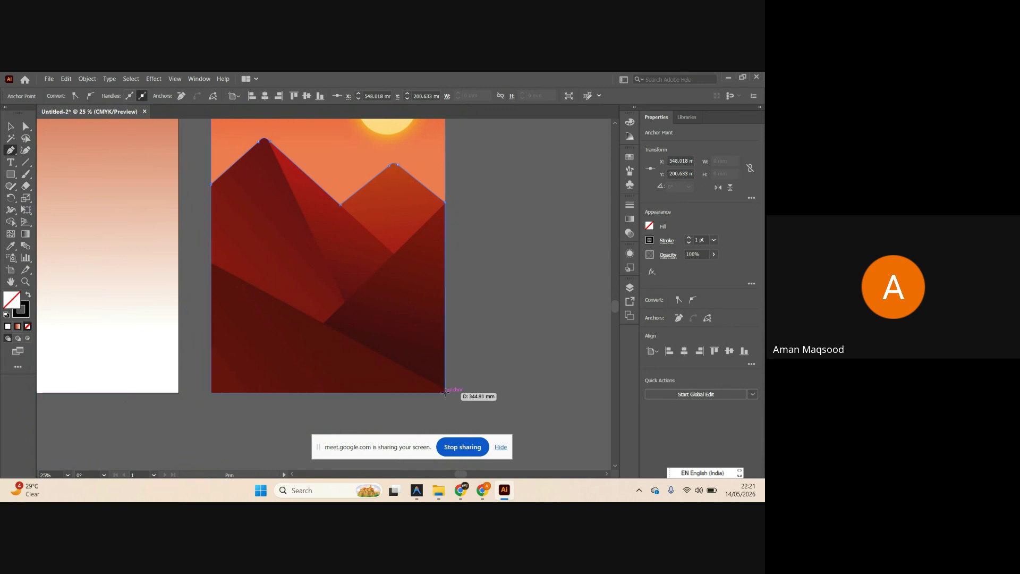
Close the outline through the artboard's bottom-right and bottom-left corners.
left_click(445, 393)
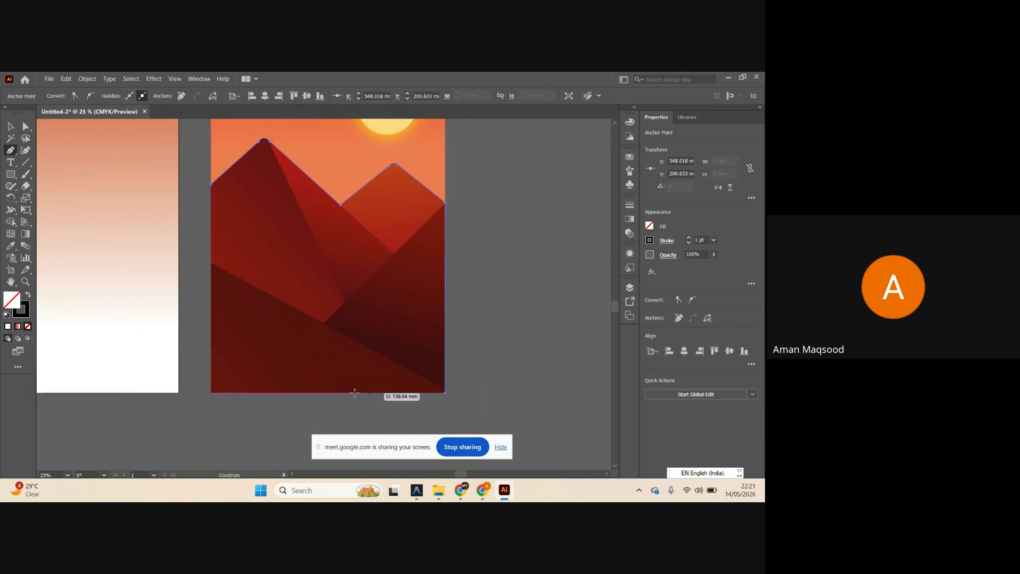
left_click(210, 393)
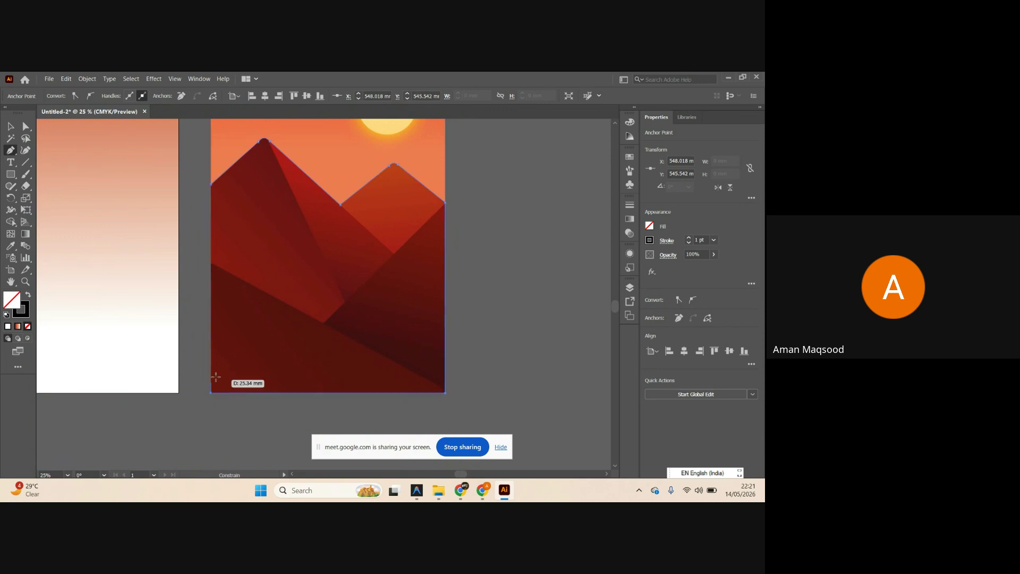
left_click(212, 185)
key("v")
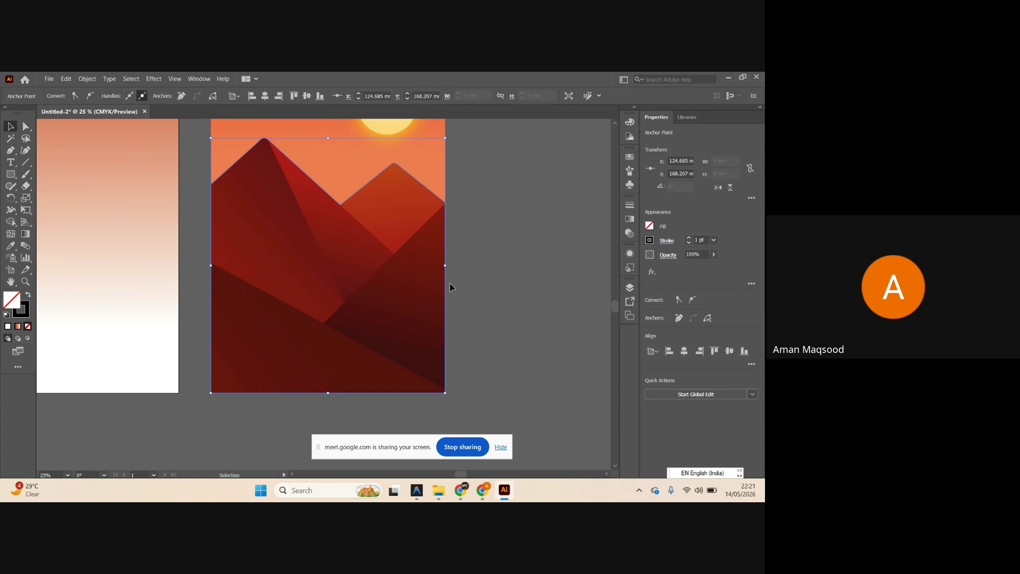
left_click(489, 280)
Set the mountain outline's stroke weight to 8 pt.
scroll(330, 207, "up", 3)
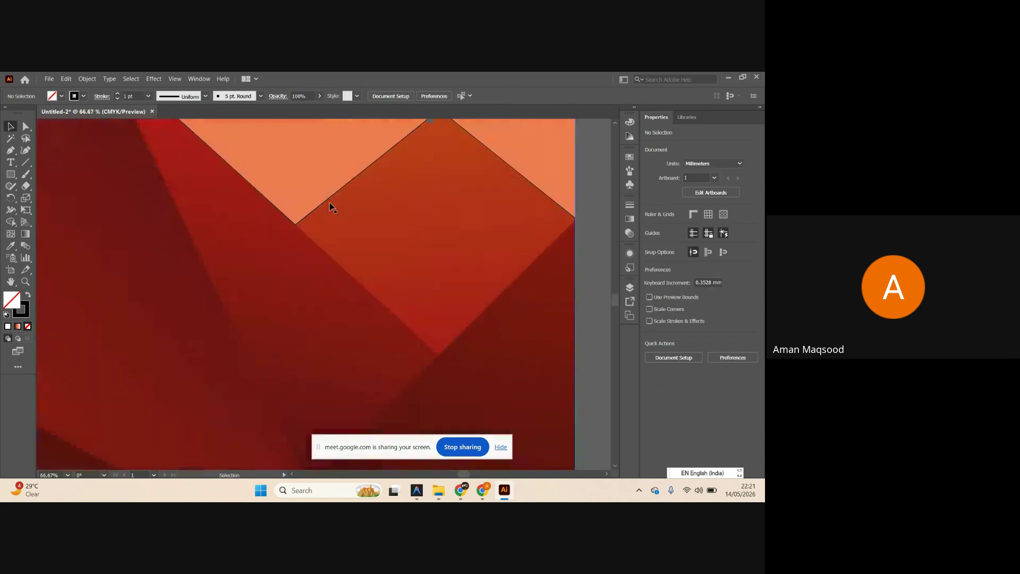
left_click(329, 205)
scroll(327, 203, "down", 2)
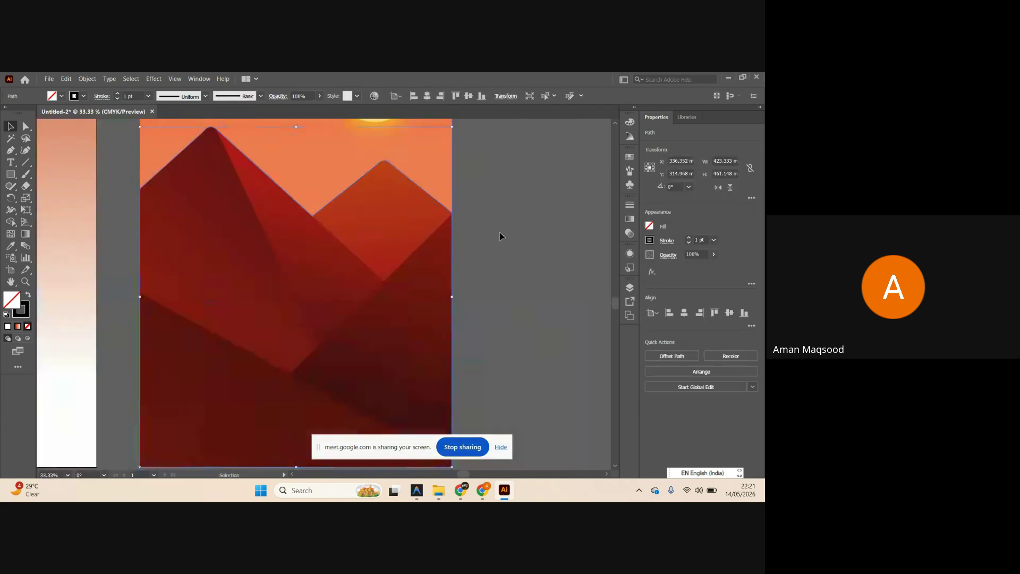
left_click(714, 240)
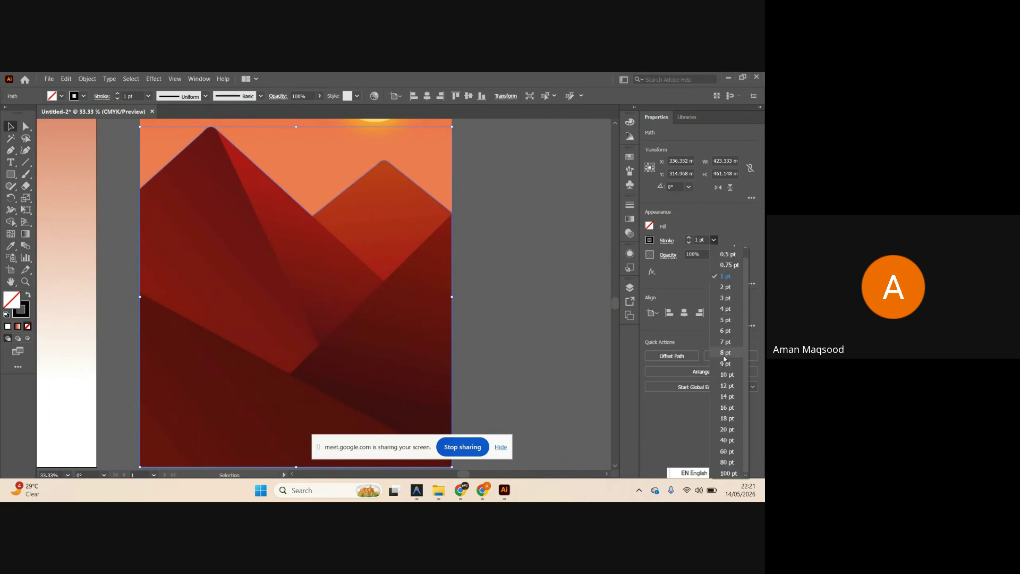
left_click(714, 240)
left_click(725, 340)
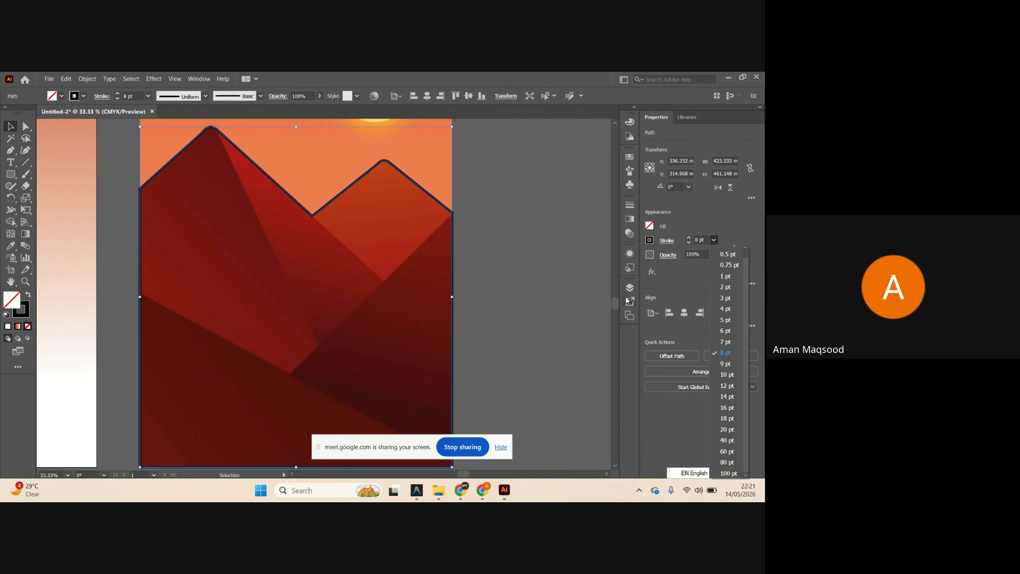
left_click(504, 280)
Draw the long 8 pt diagonal line from left of the artboard past the bottom-right corner.
scroll(405, 258, "down", 3)
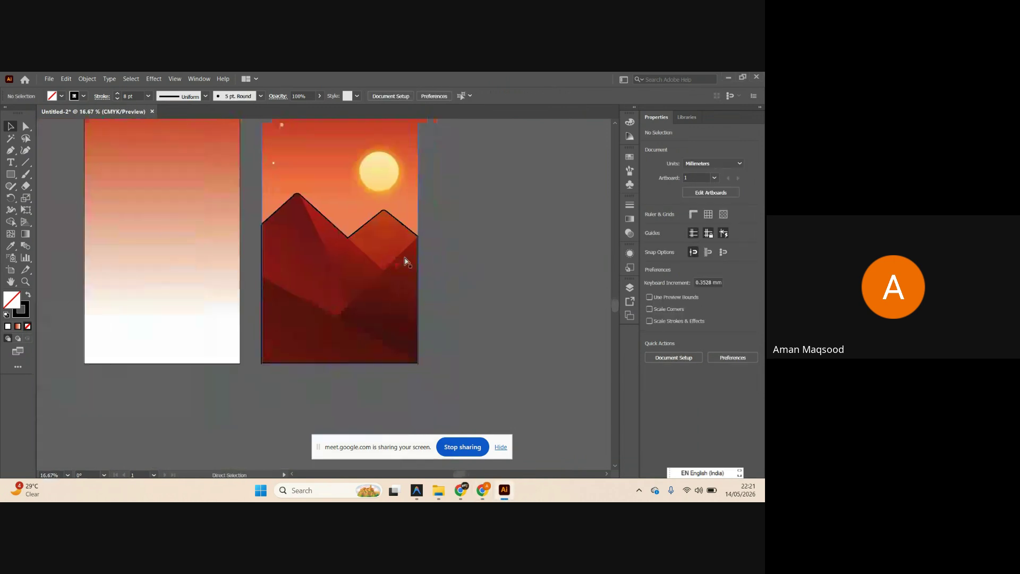
scroll(451, 301, "right", 1)
scroll(365, 317, "up", 3)
scroll(367, 311, "down", 1)
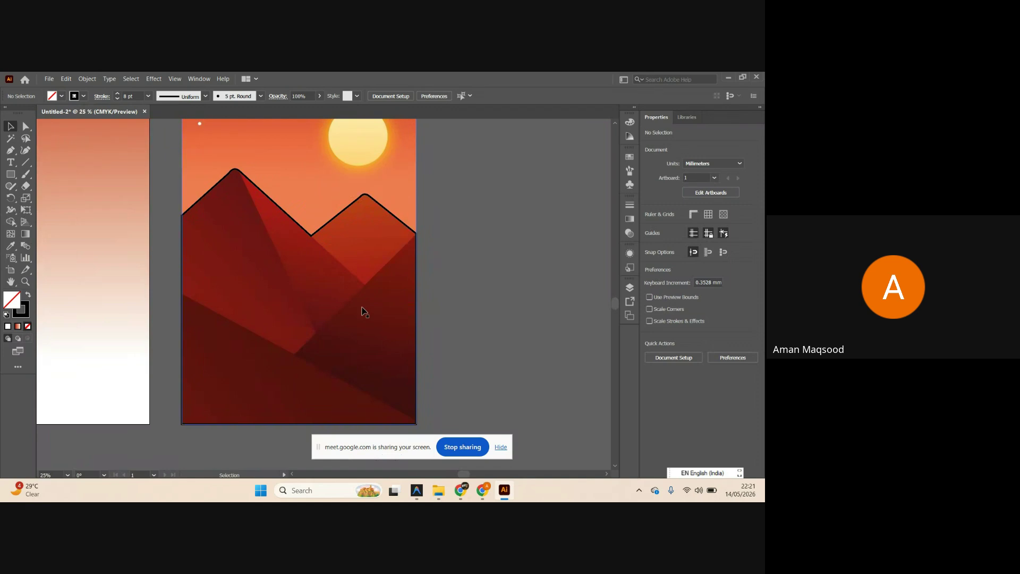
scroll(360, 313, "up", 2)
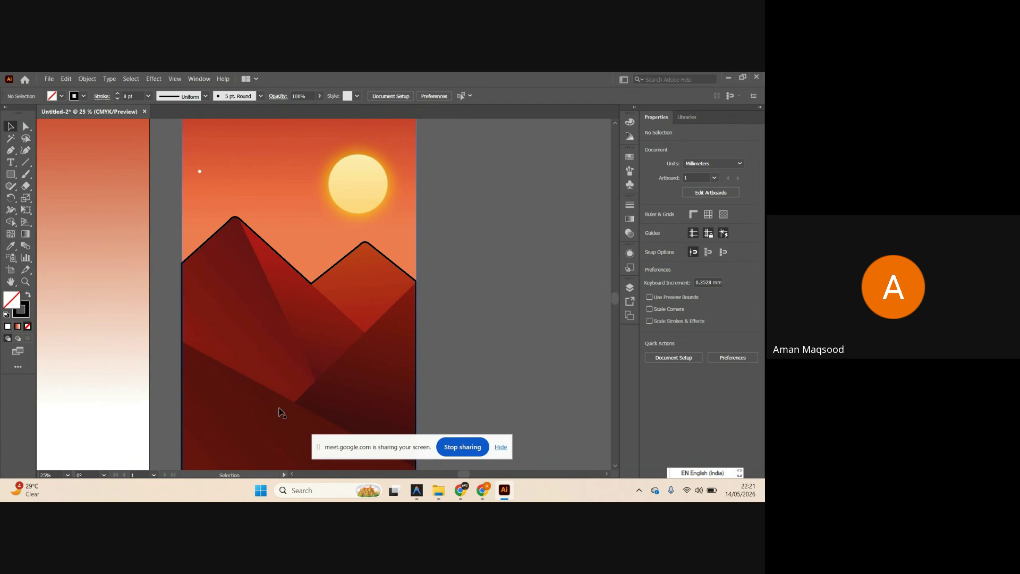
scroll(331, 401, "down", 2)
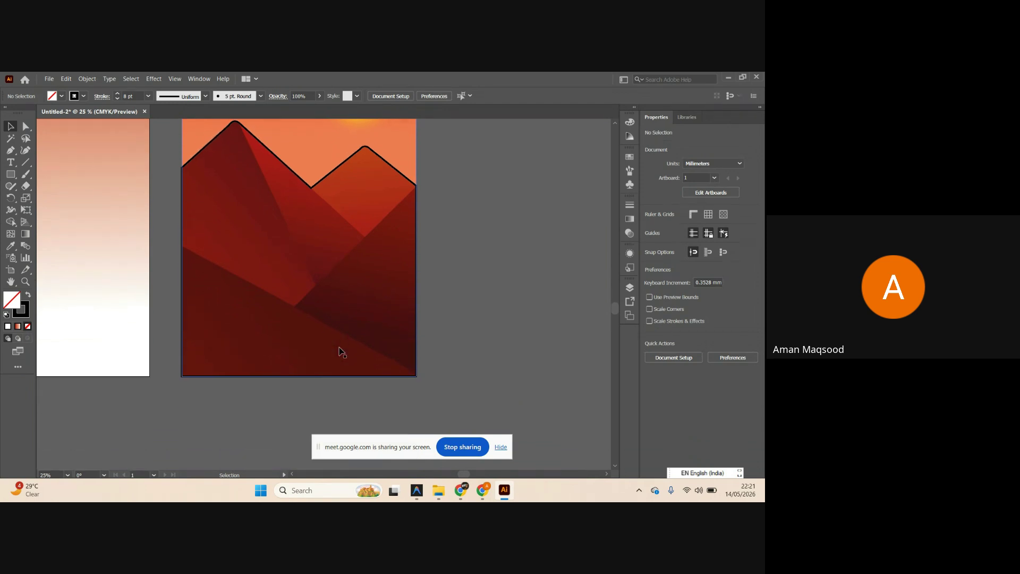
scroll(341, 351, "up", 1)
left_click(10, 150)
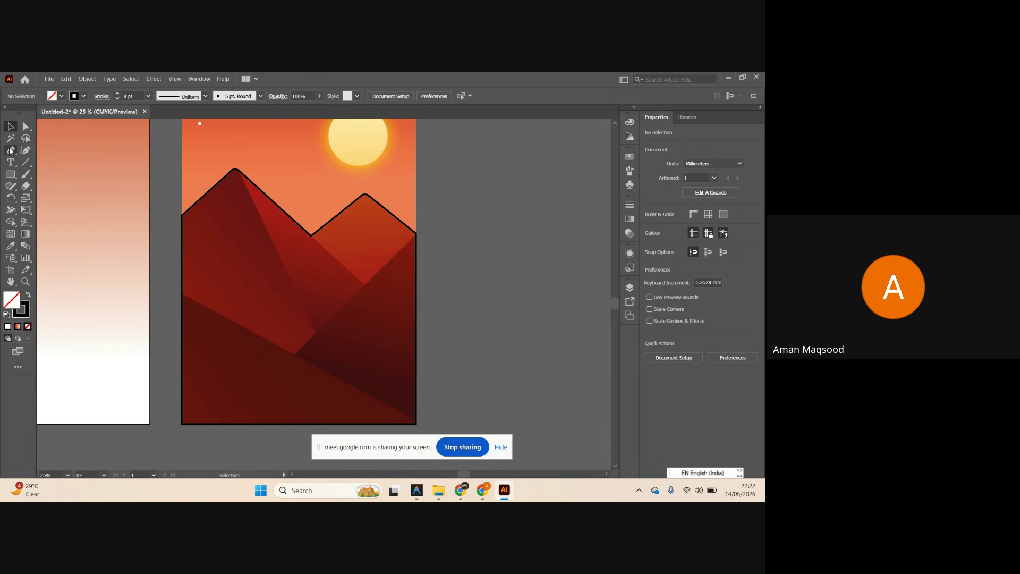
scroll(187, 303, "up", 4)
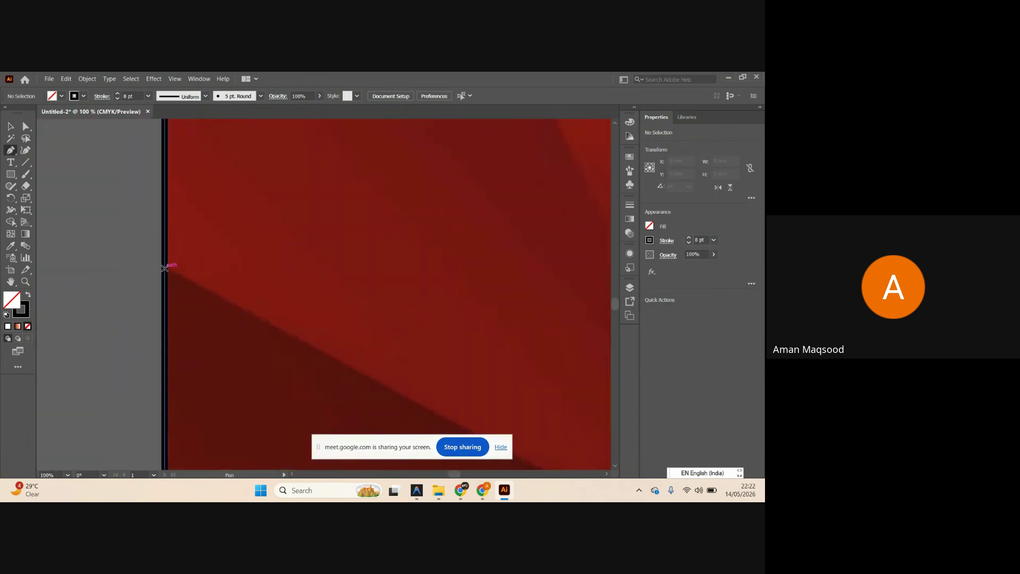
scroll(162, 266, "up", 1)
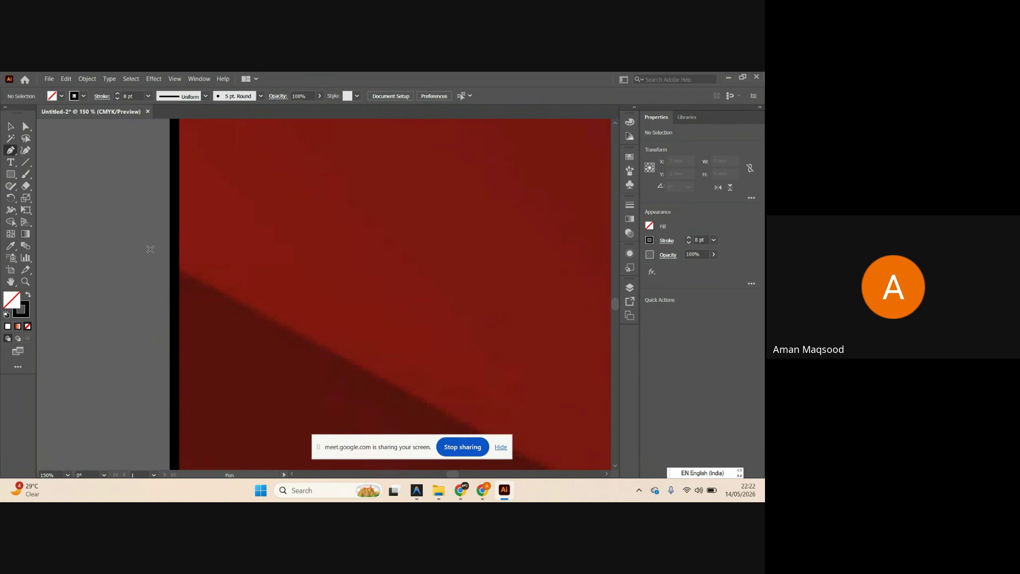
left_click(148, 249)
scroll(172, 266, "down", 5)
scroll(207, 289, "right", 1)
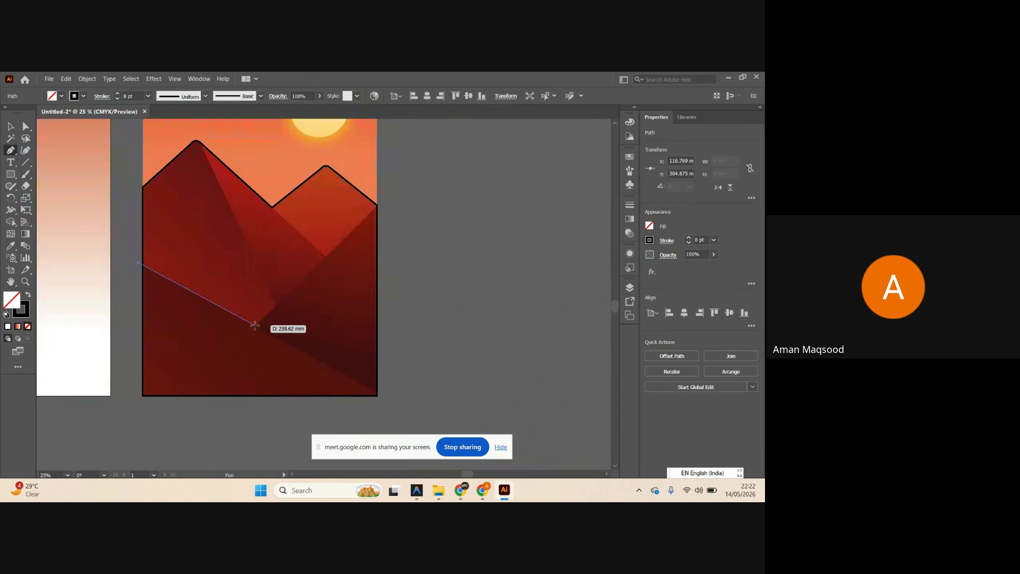
scroll(256, 326, "up", 4)
scroll(259, 330, "down", 3)
scroll(266, 332, "right", 1)
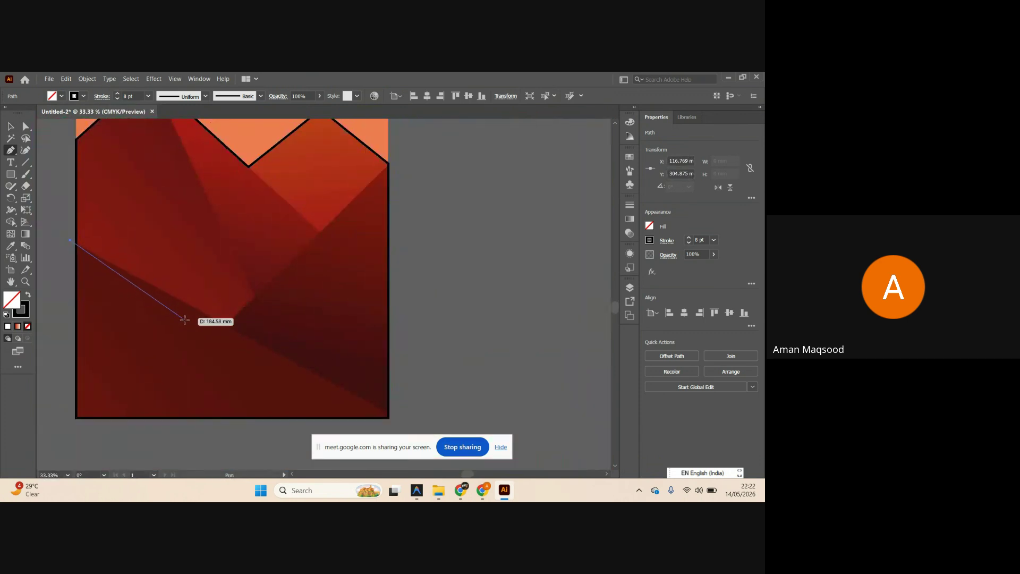
left_click(403, 419)
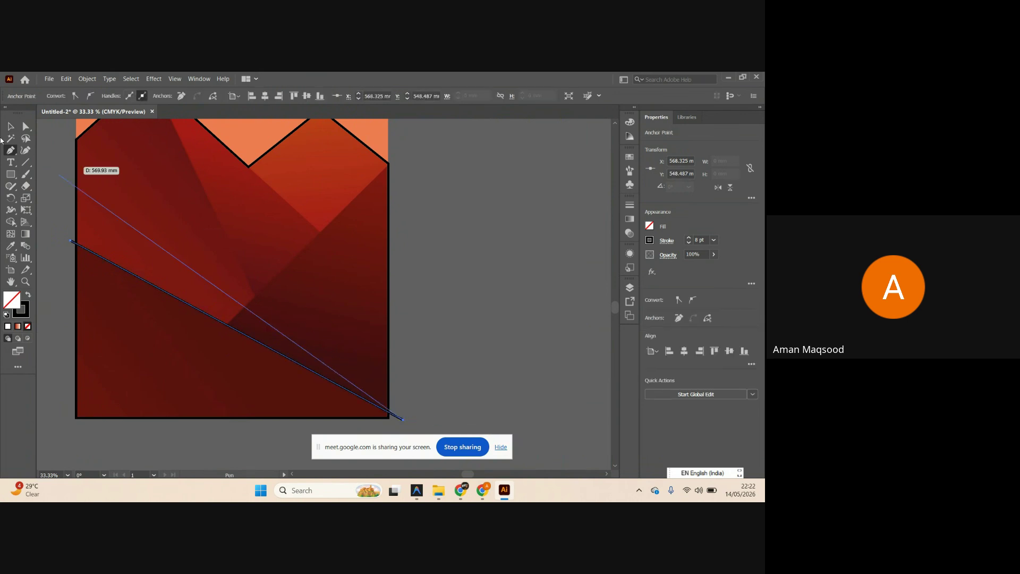
left_click(11, 123)
scroll(480, 315, "left", 3)
left_click(473, 321)
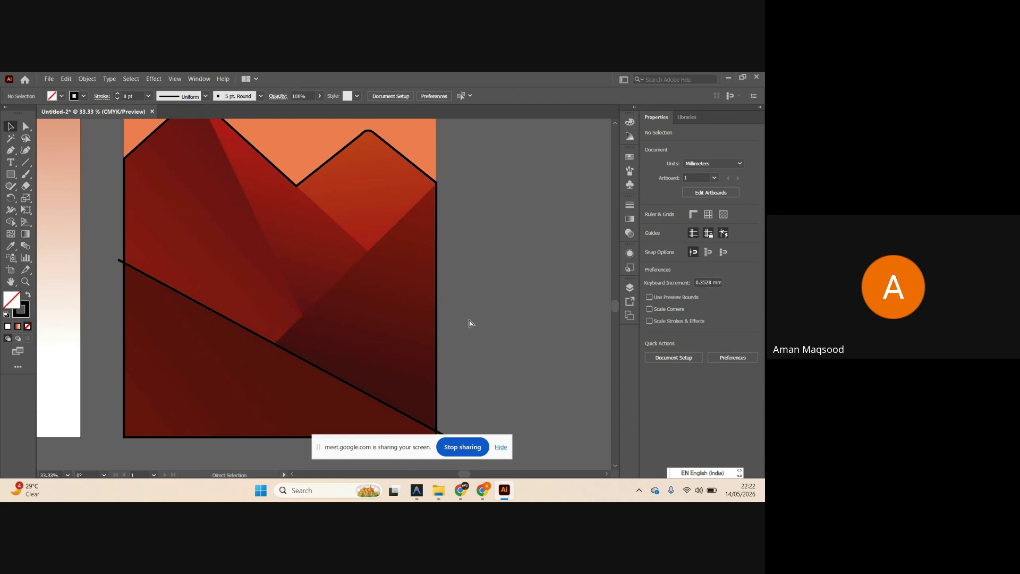
Draw a line from beside the artboard's right edge down to the lower diagonal.
key("p")
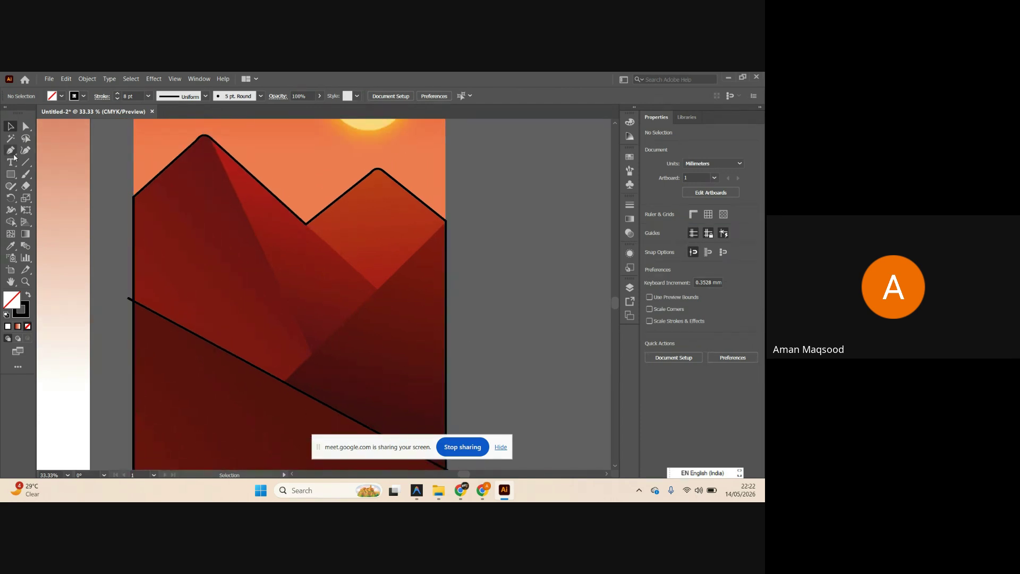
key("ctrl+minus")
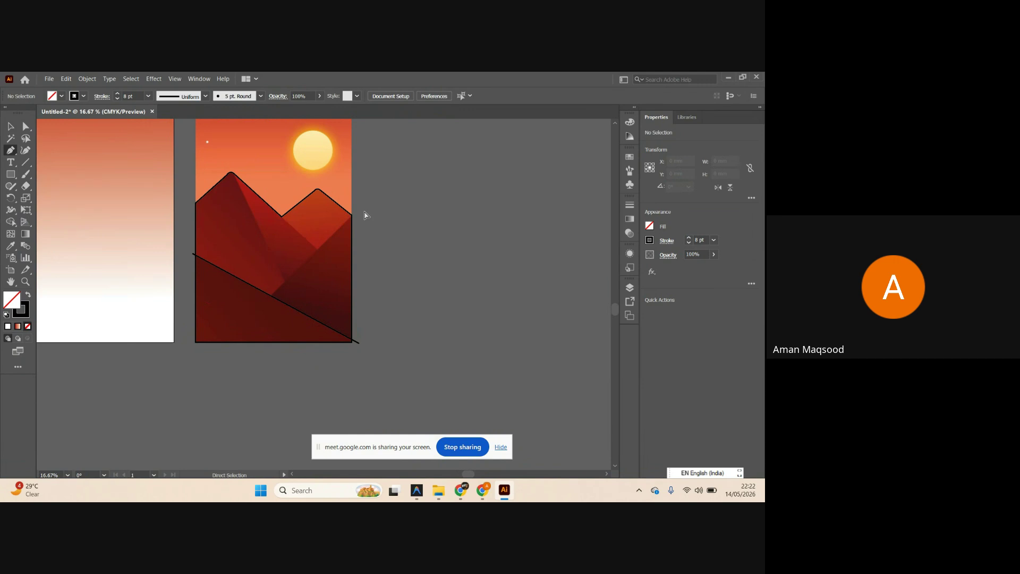
scroll(364, 216, "up", 5)
left_click(326, 224)
scroll(326, 227, "down", 7)
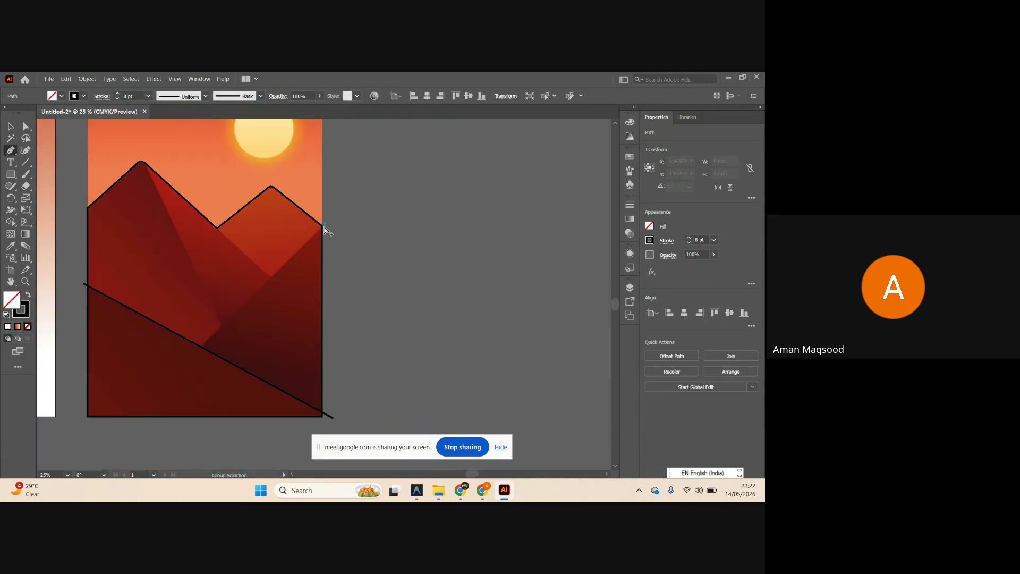
scroll(261, 302, "up", 4)
scroll(339, 178, "up", 3)
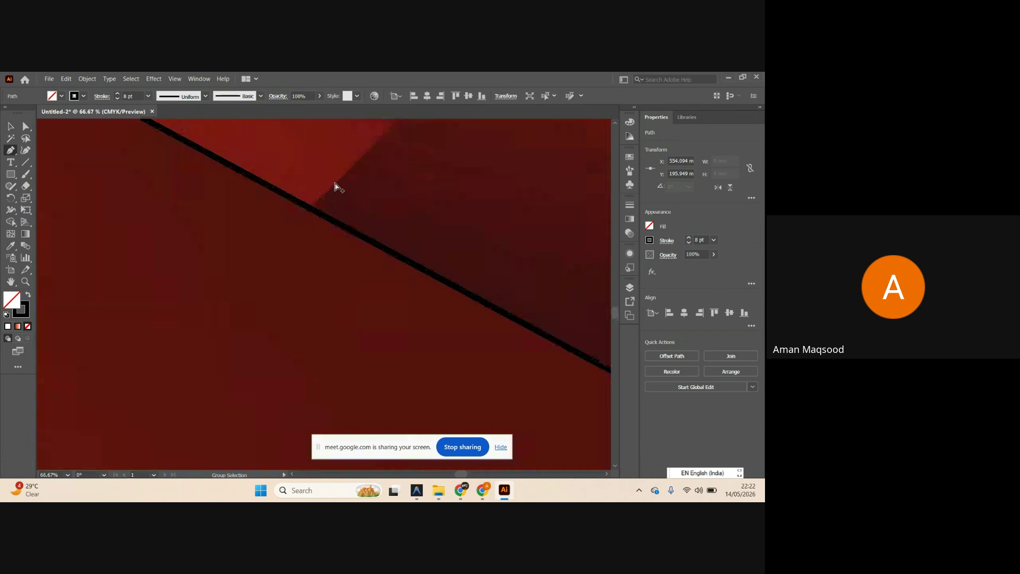
left_click(291, 237)
scroll(291, 234, "down", 3)
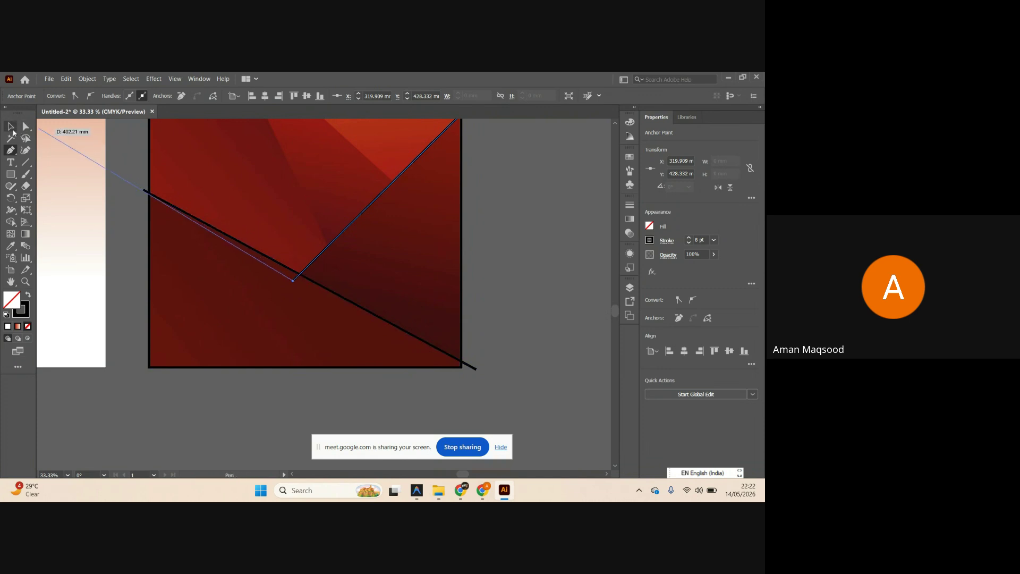
left_click(10, 126)
scroll(445, 321, "up", 5)
left_click(532, 343)
Draw a short line from the notch between peaks up to the rising line.
scroll(532, 344, "up", 7)
scroll(404, 313, "up", 2)
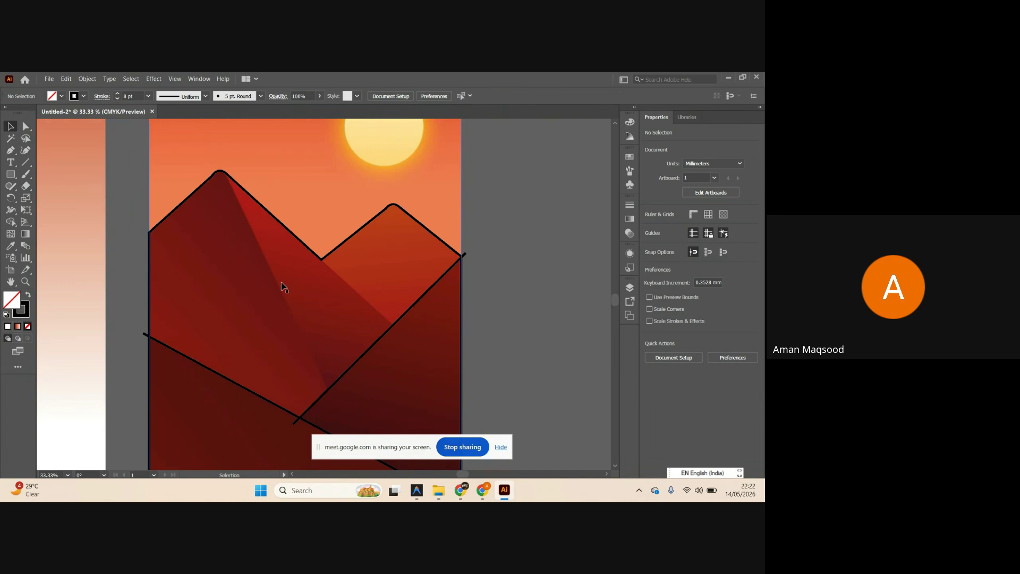
scroll(372, 265, "up", 2)
left_click(10, 150)
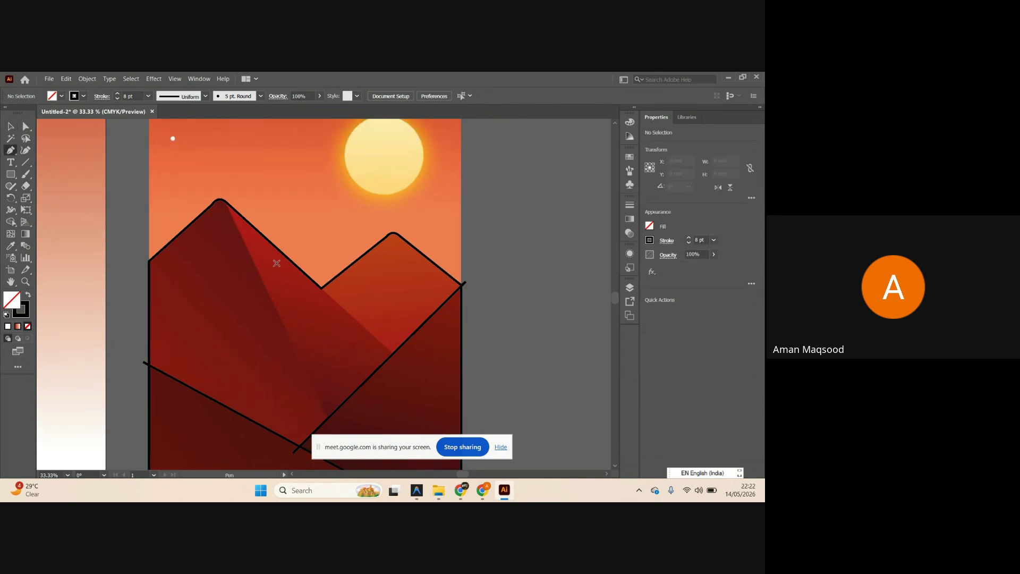
scroll(380, 342, "up", 5)
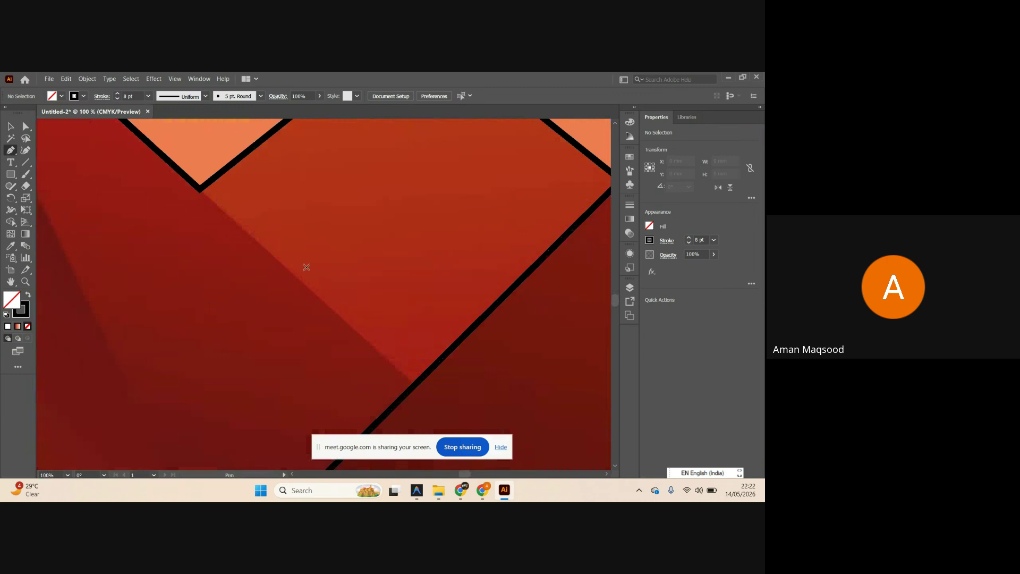
scroll(305, 266, "right", 3)
scroll(221, 205, "up", 3)
left_click(222, 202)
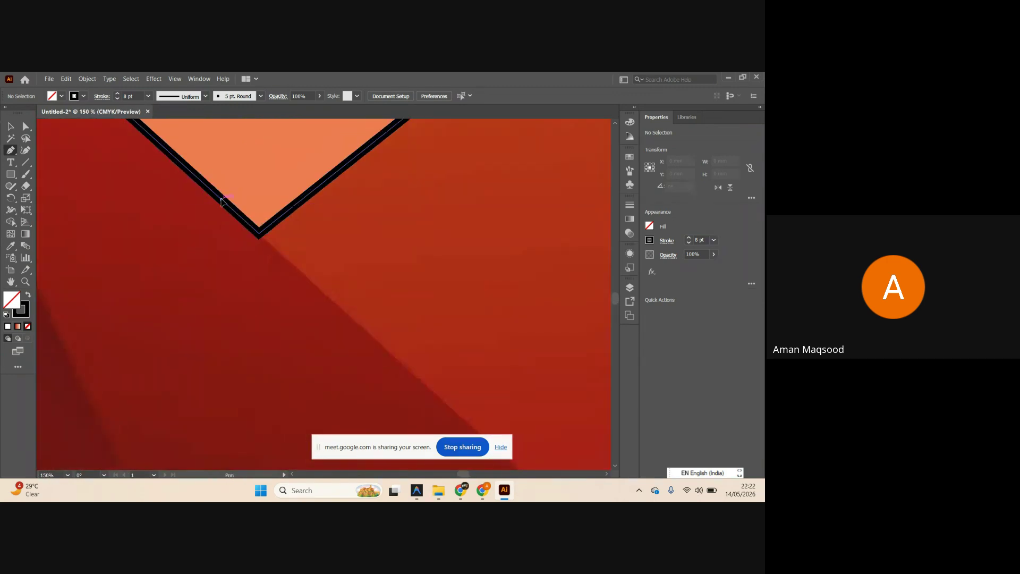
scroll(257, 227, "down", 5)
scroll(303, 278, "up", 2)
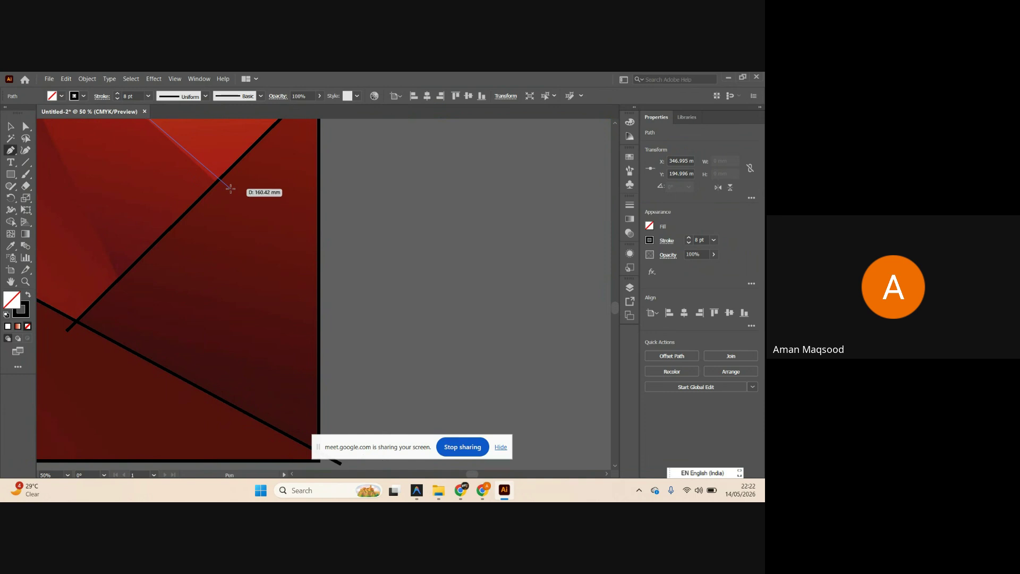
left_click(227, 191)
scroll(266, 213, "down", 4)
key("v")
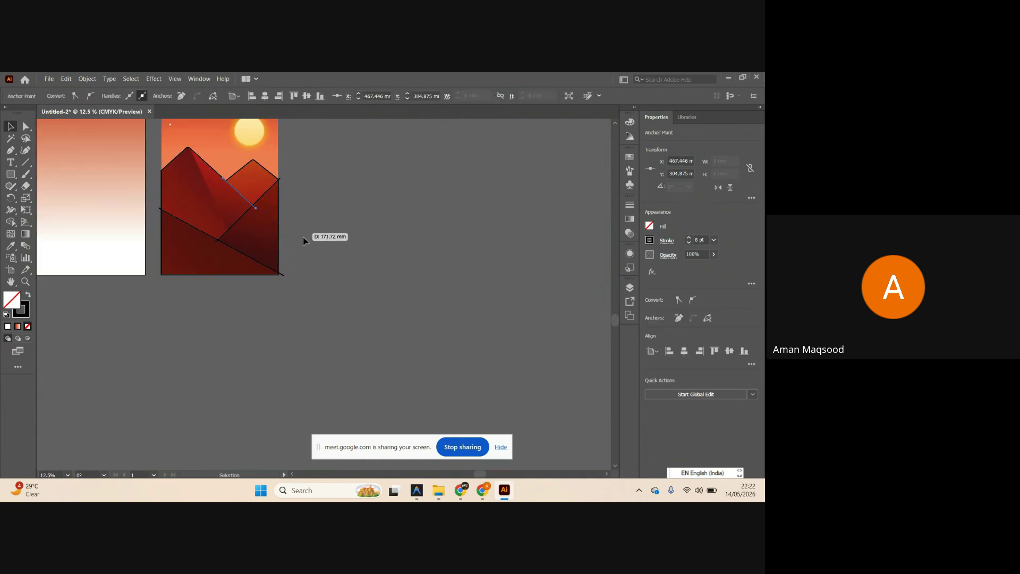
left_click(282, 237)
scroll(250, 227, "up", 2)
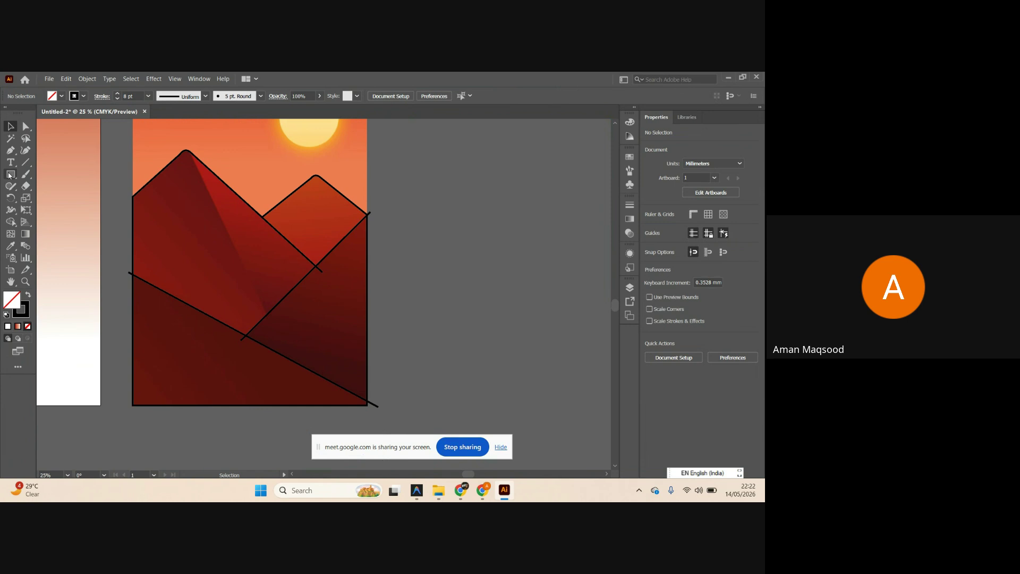
Draw an 8 pt line from the left peak's summit down to the lower diagonal.
key("p")
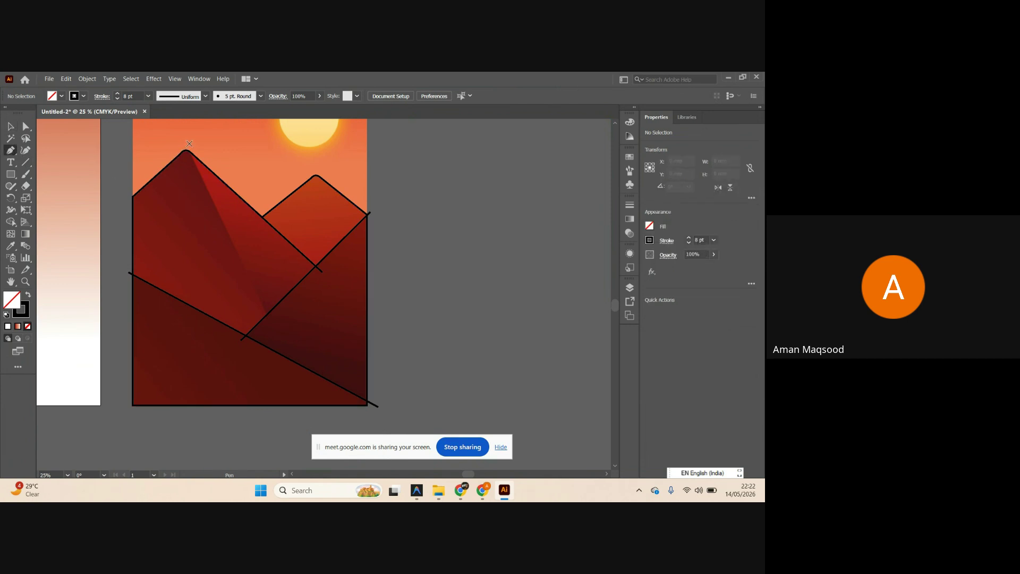
left_click(189, 143)
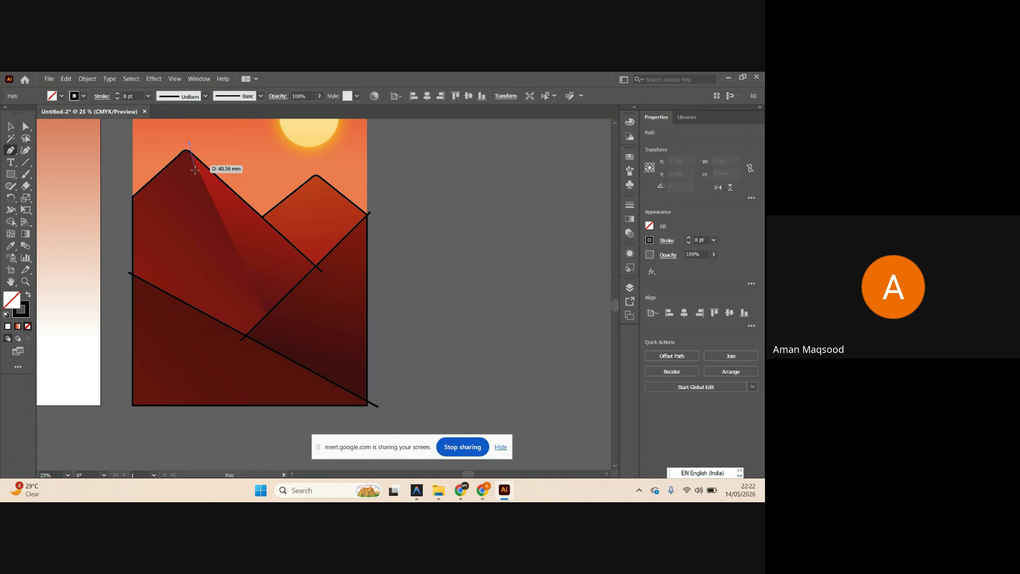
left_click(272, 324)
key("v")
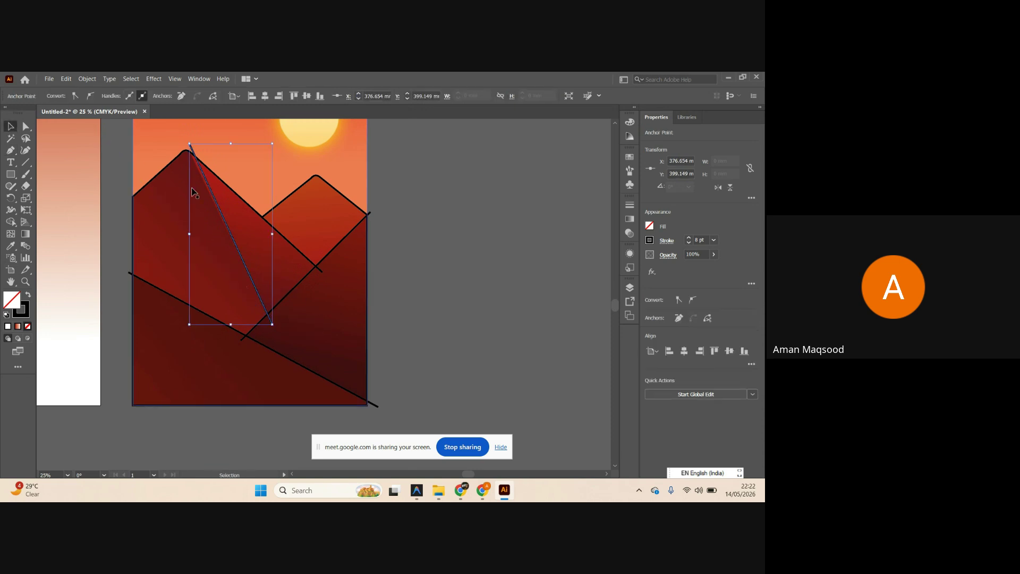
scroll(192, 186, "up", 2)
left_click(190, 178)
scroll(191, 180, "up", 1)
scroll(192, 181, "left", 1)
left_click(474, 203)
scroll(221, 172, "up", 1)
scroll(221, 173, "left", 1)
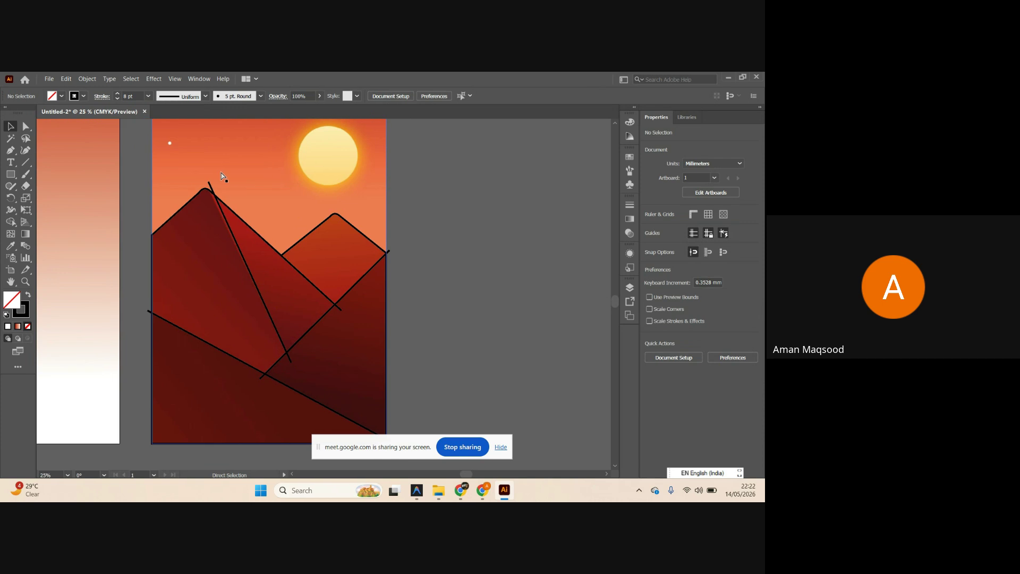
scroll(222, 176, "up", 3)
scroll(202, 200, "up", 2)
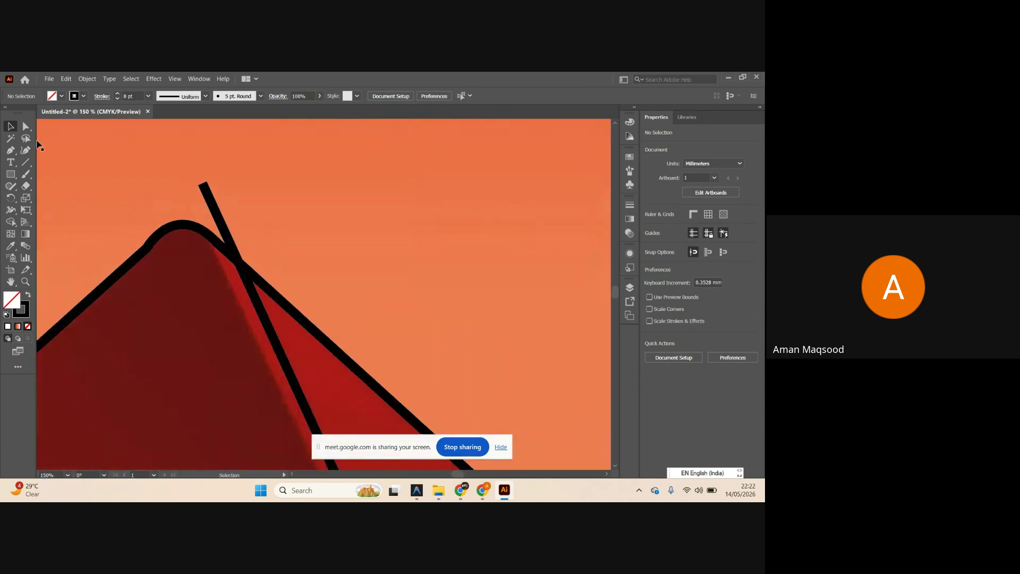
Drag the long diagonal line's top anchor onto the left mountain peak with Direct Selection.
left_click(25, 126)
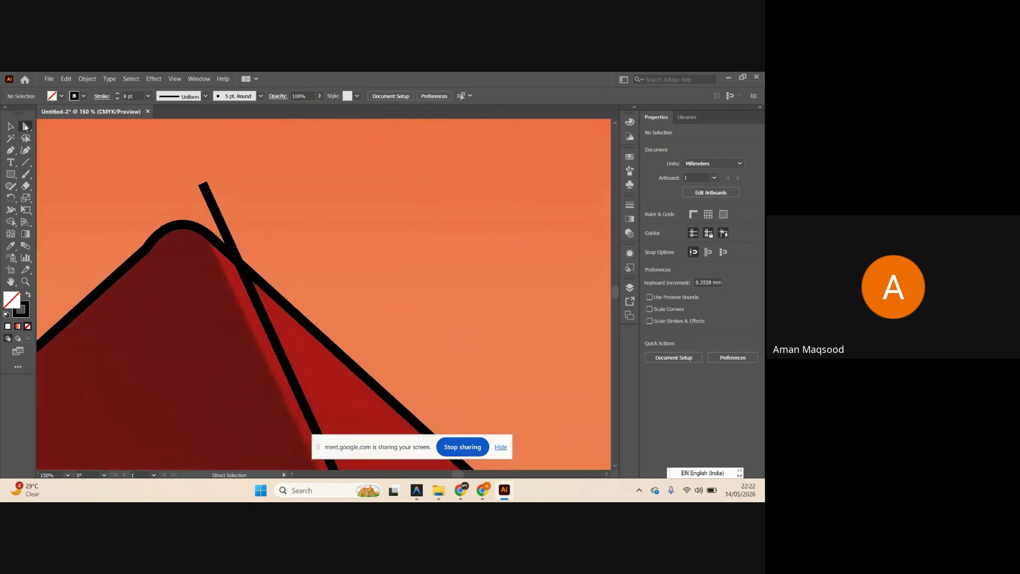
left_click(206, 191)
left_click(203, 185)
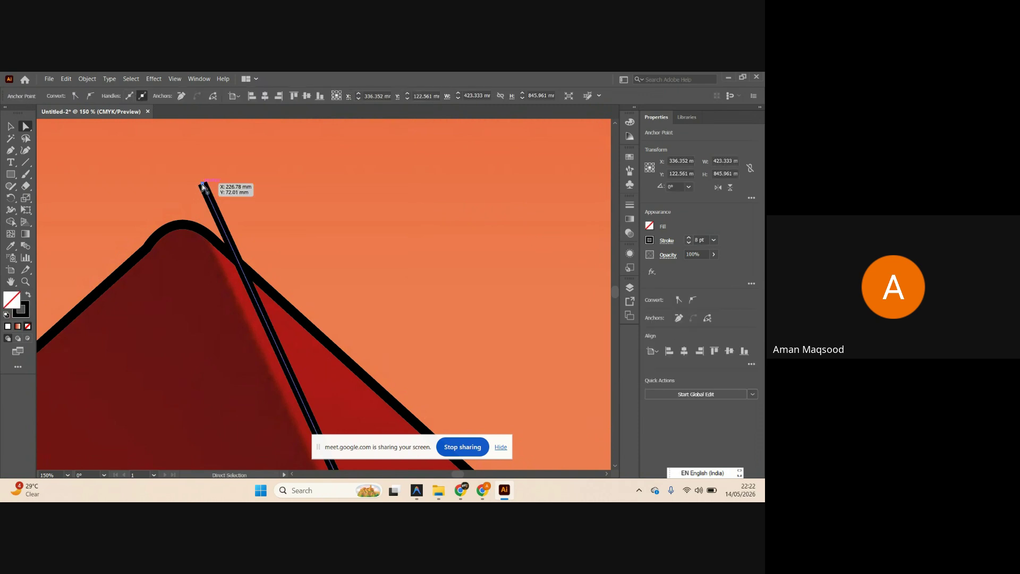
left_click_drag(203, 185, 186, 192)
scroll(186, 192, "down", 4)
key("v")
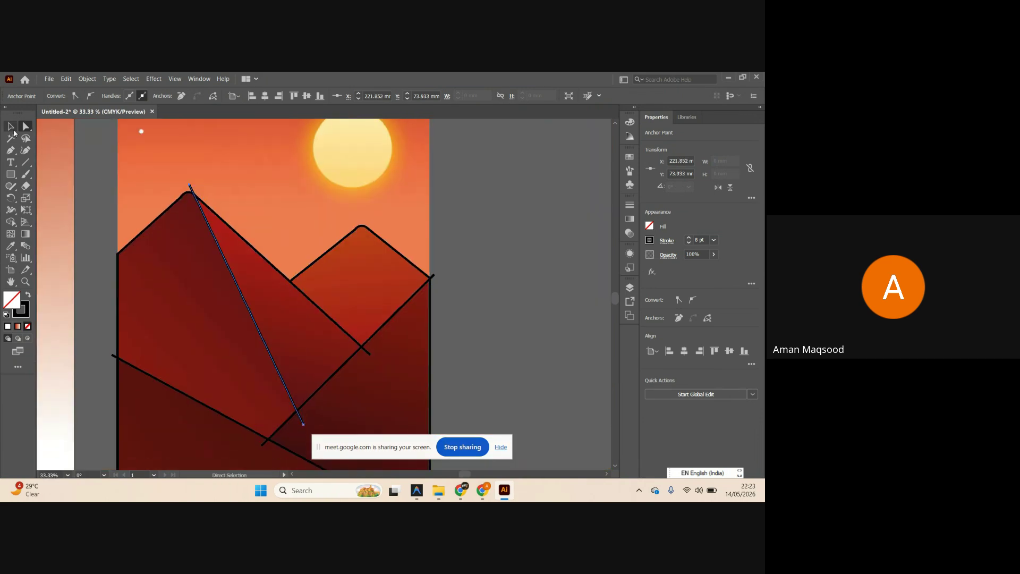
left_click(530, 250)
scroll(519, 245, "down", 1)
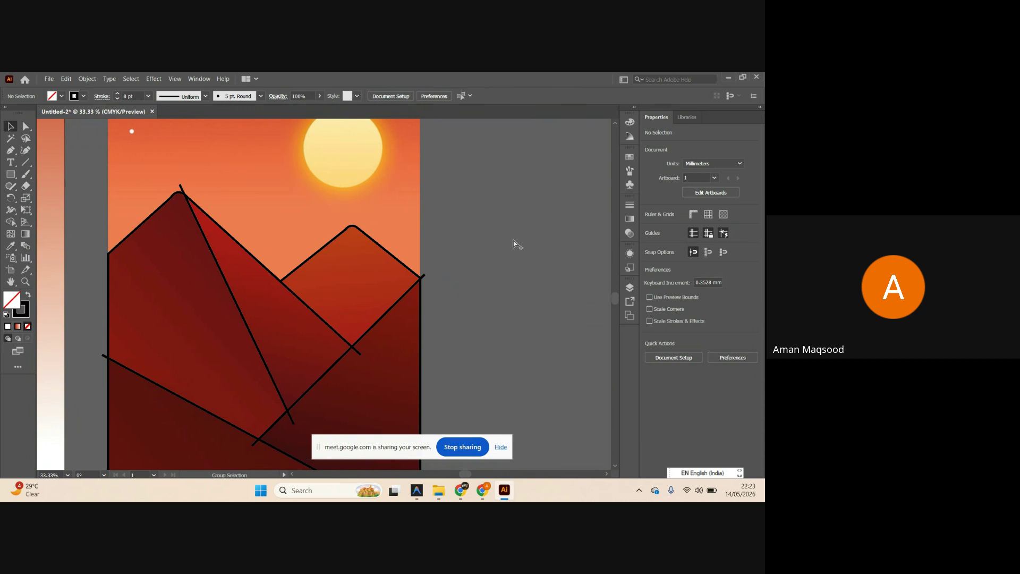
scroll(481, 237, "down", 2)
scroll(450, 232, "right", 4)
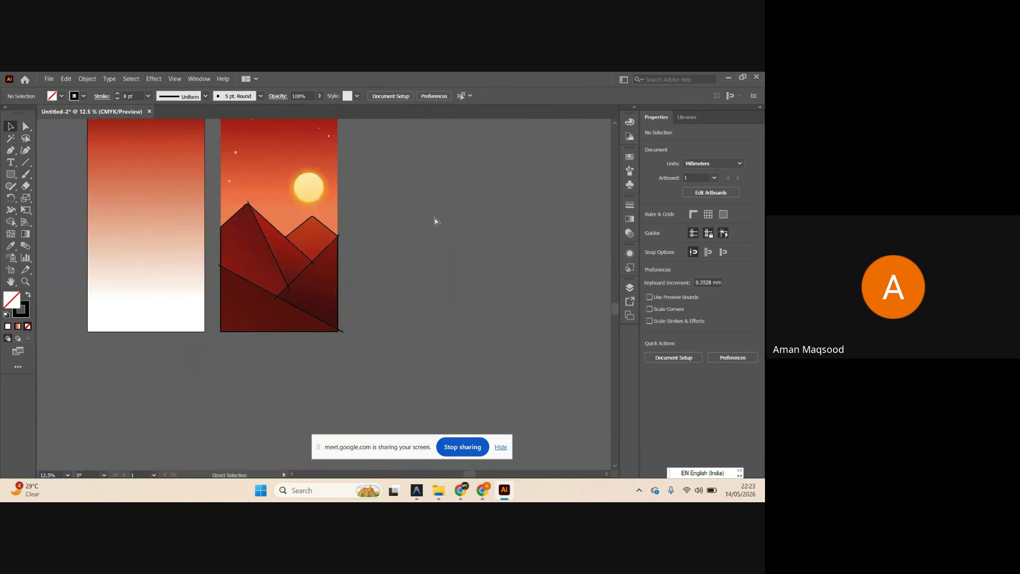
scroll(452, 226, "left", 1)
Move the mountain line art off the artboard to the right of the scene.
left_click_drag(222, 375, 290, 315)
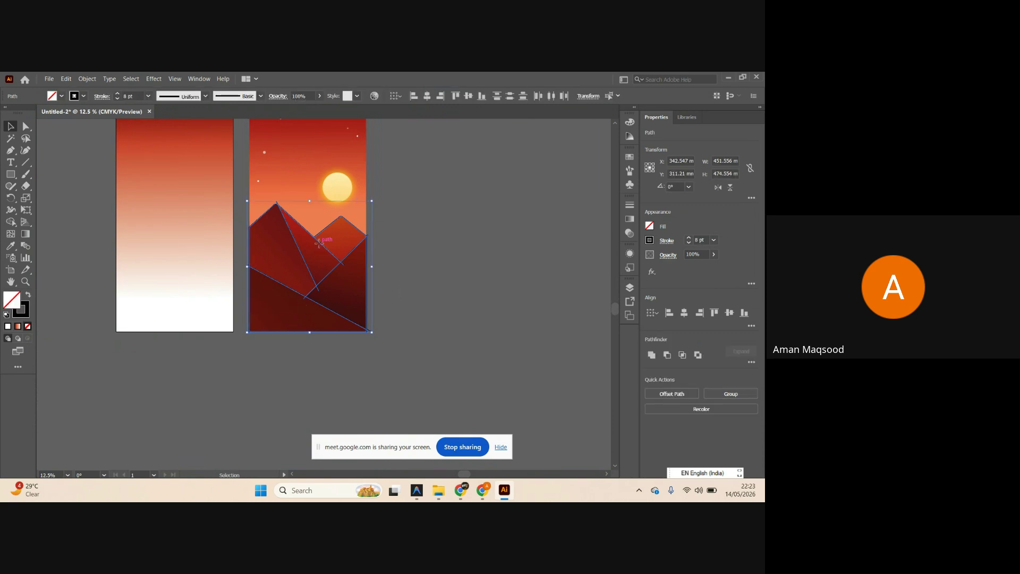
left_click_drag(317, 259, 454, 258)
left_click(534, 264)
scroll(489, 258, "right", 1)
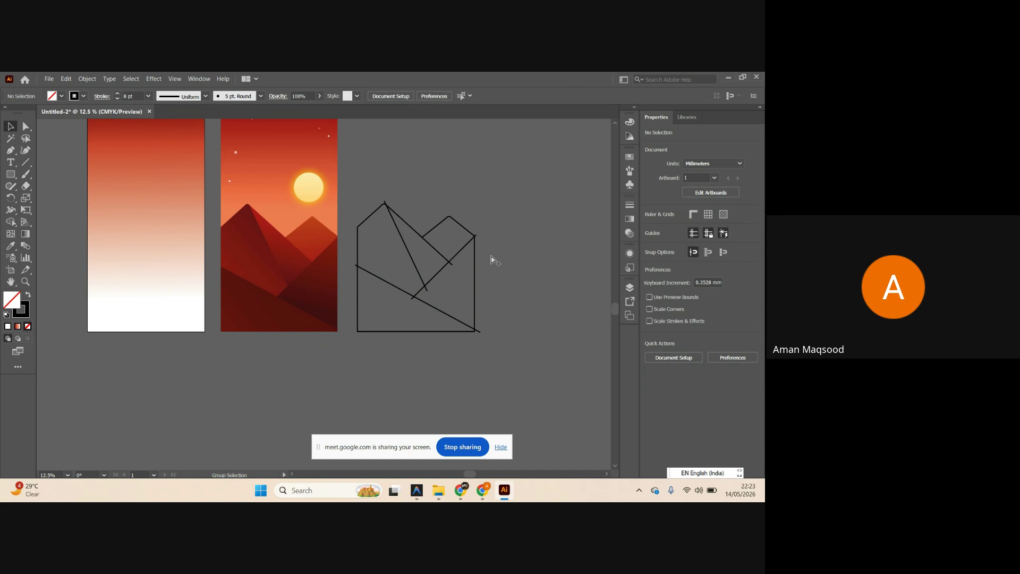
scroll(511, 237, "up", 1)
scroll(501, 233, "right", 1)
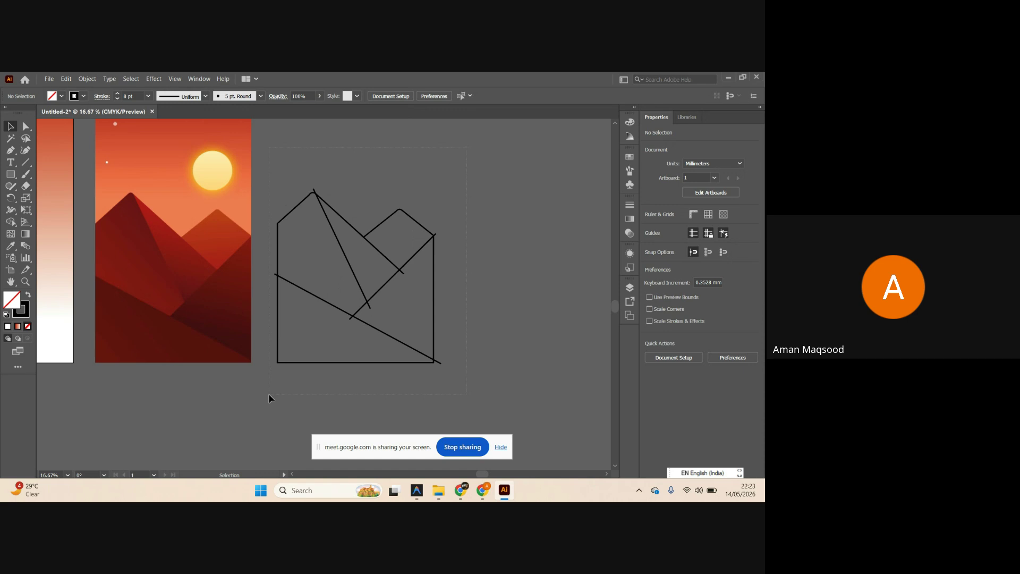
Build separate shapes from the middle, adjacent and lower-left triangle regions with Shape Builder.
left_click_drag(270, 398, 269, 399)
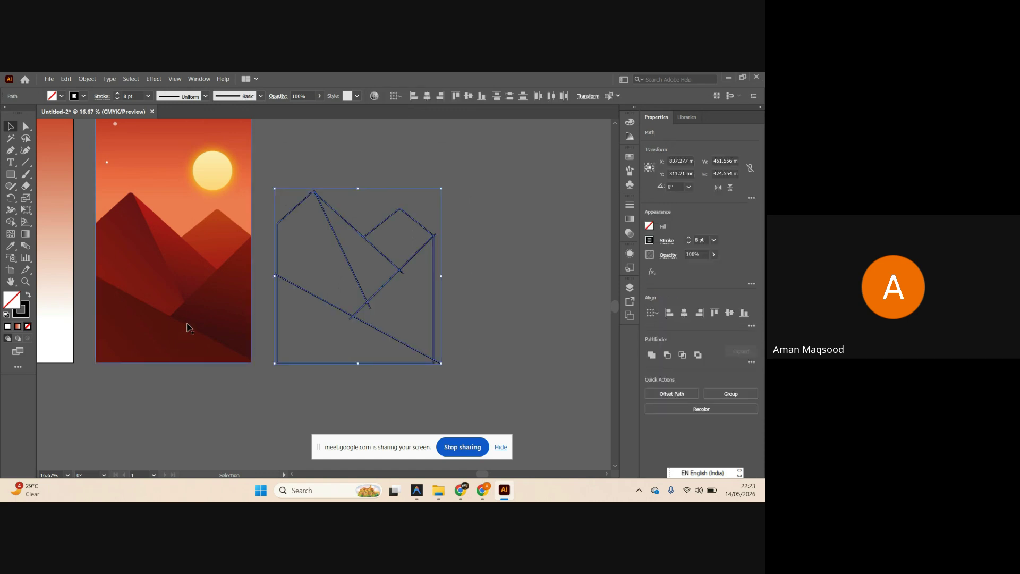
left_click(11, 222)
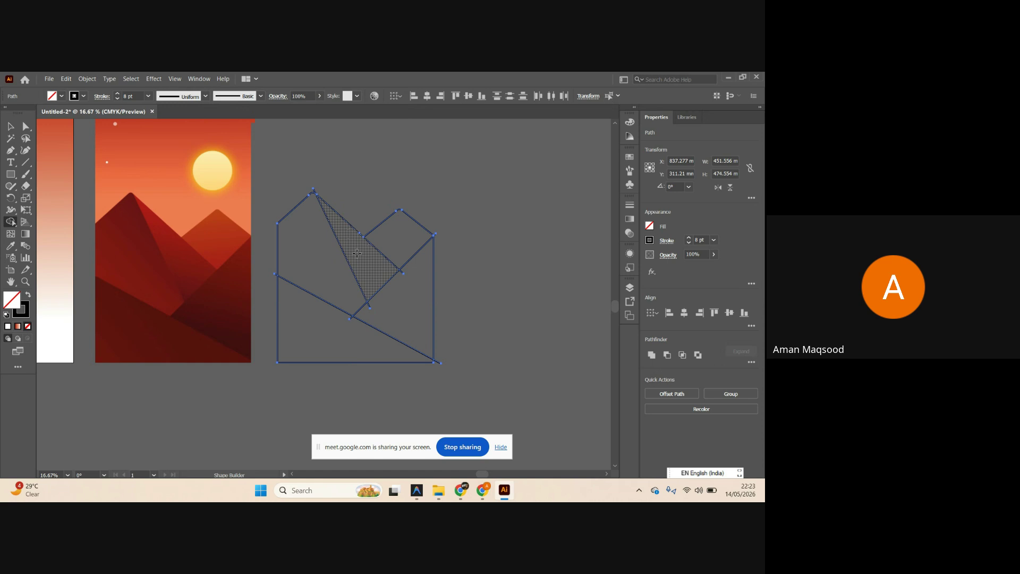
left_click(356, 254)
left_click(330, 270)
left_click(311, 341)
key("v")
left_click(503, 303)
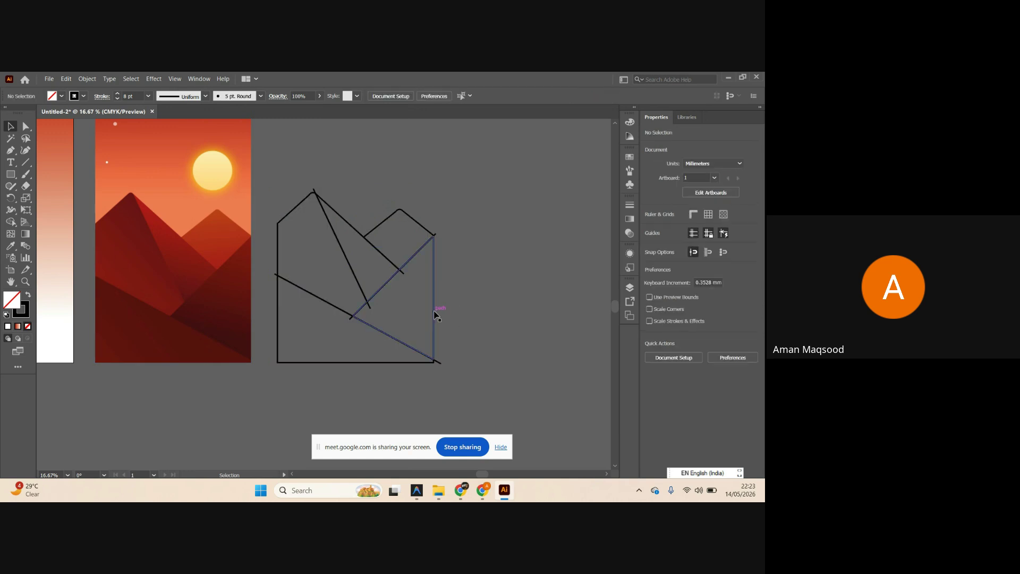
Check each new shape and select the right-hand triangle.
scroll(434, 313, "up", 1)
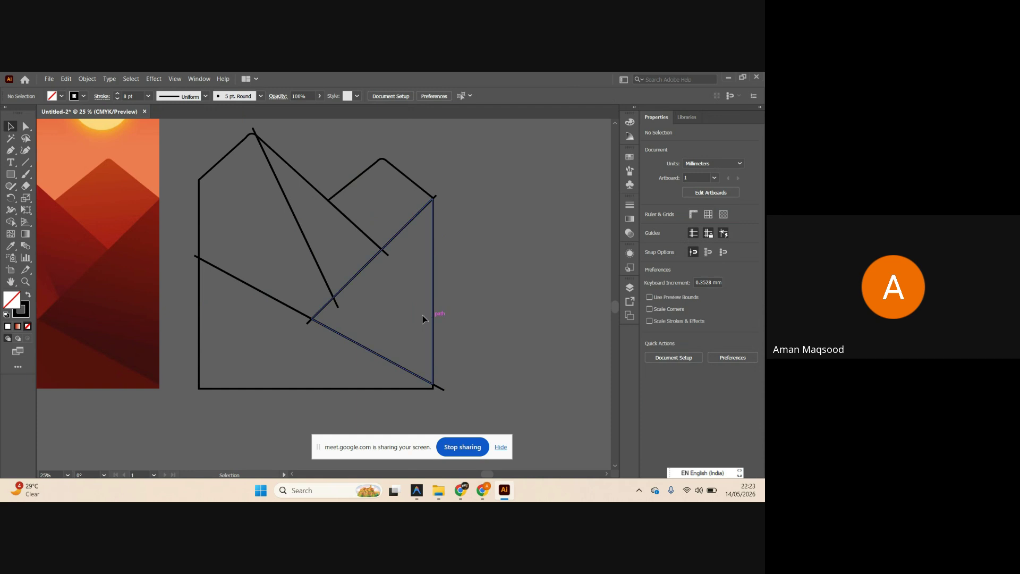
left_click(434, 213)
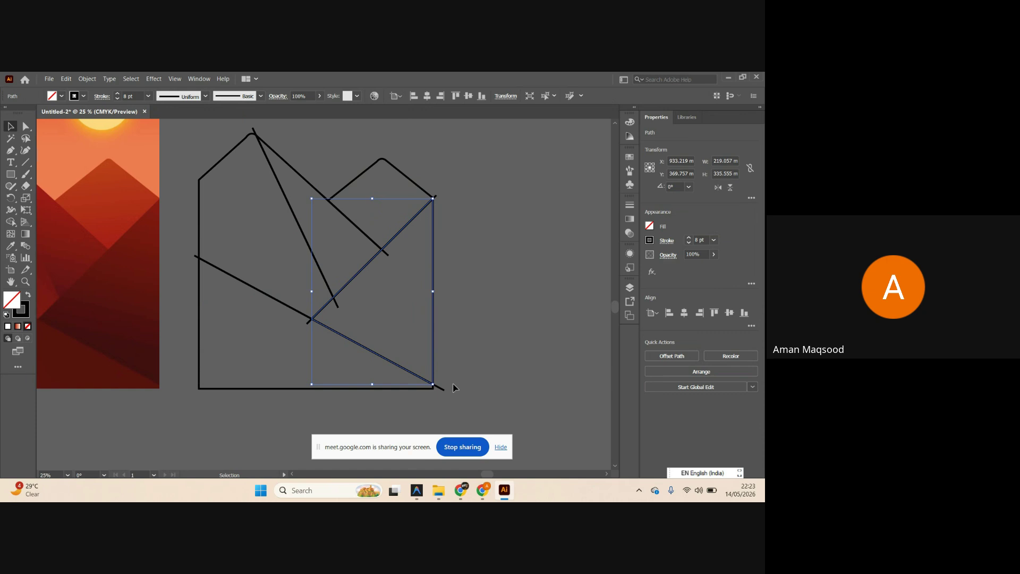
left_click(200, 298)
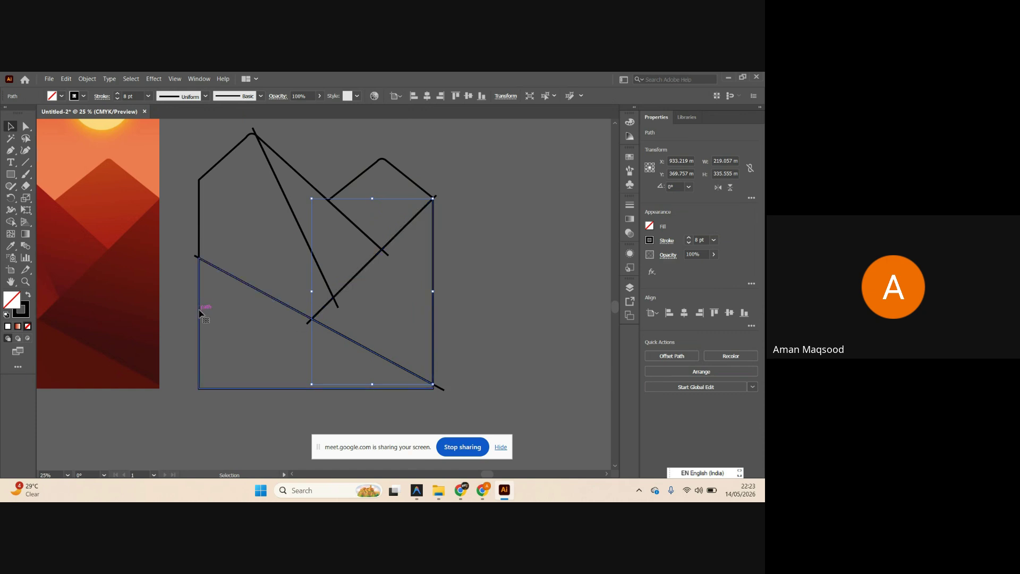
left_click(210, 173)
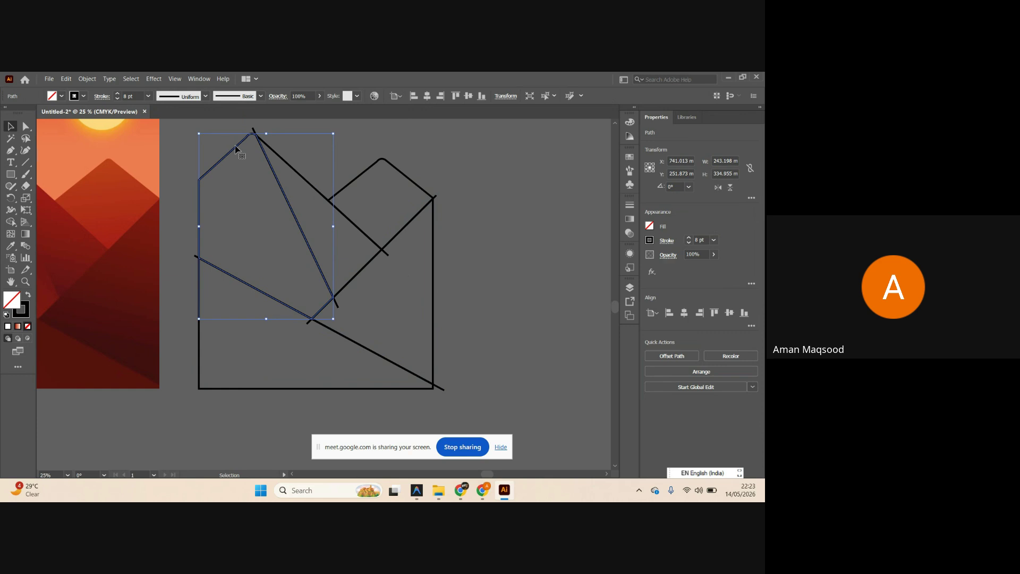
left_click(296, 171)
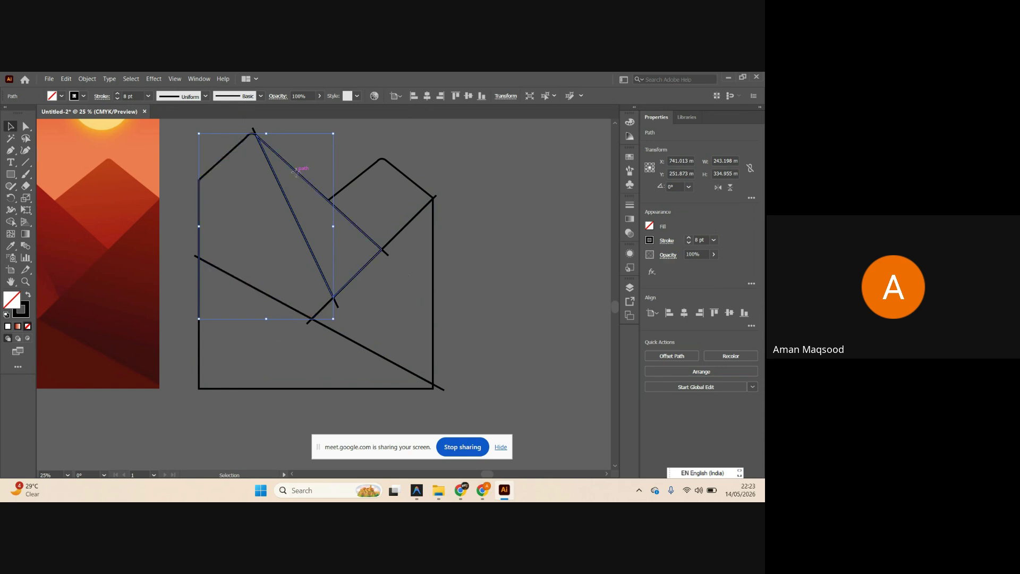
scroll(366, 256, "down", 1)
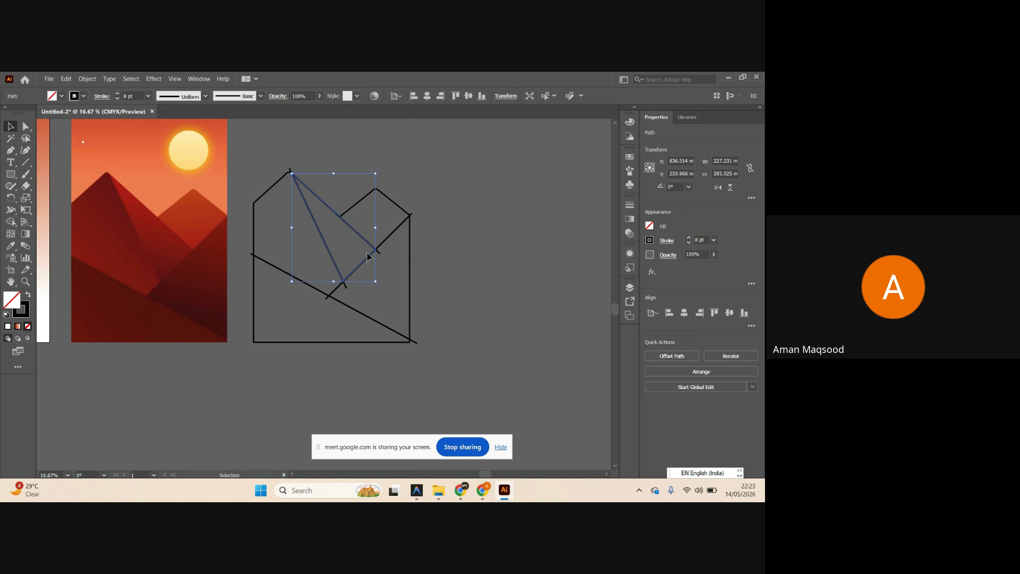
left_click(410, 259)
left_click(467, 257)
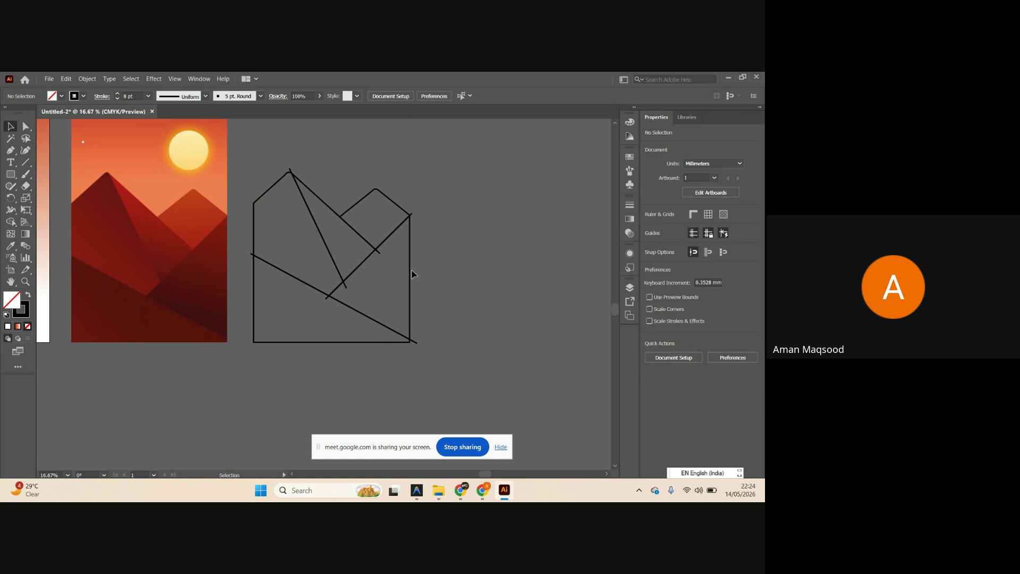
scroll(417, 267, "left", 3)
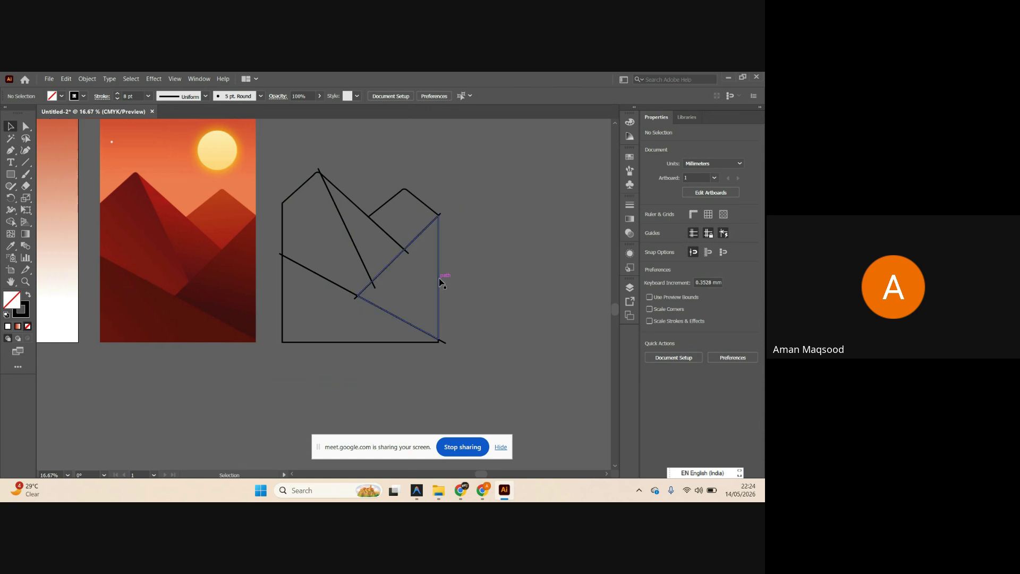
left_click(439, 281)
scroll(440, 280, "up", 1)
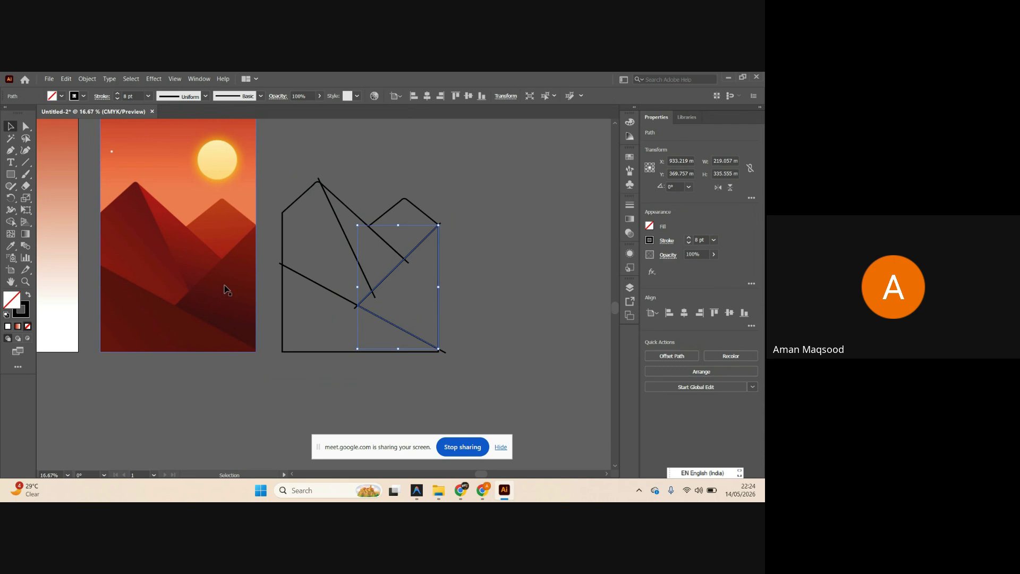
scroll(234, 287, "up", 2, "alt")
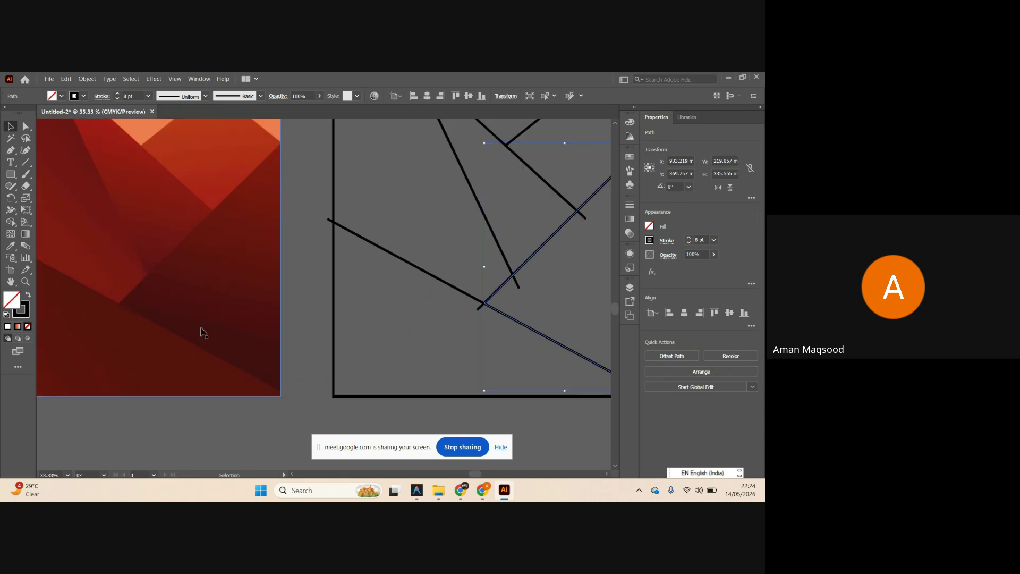
scroll(234, 250, "down", 2, "alt")
scroll(322, 249, "up", 1, "alt")
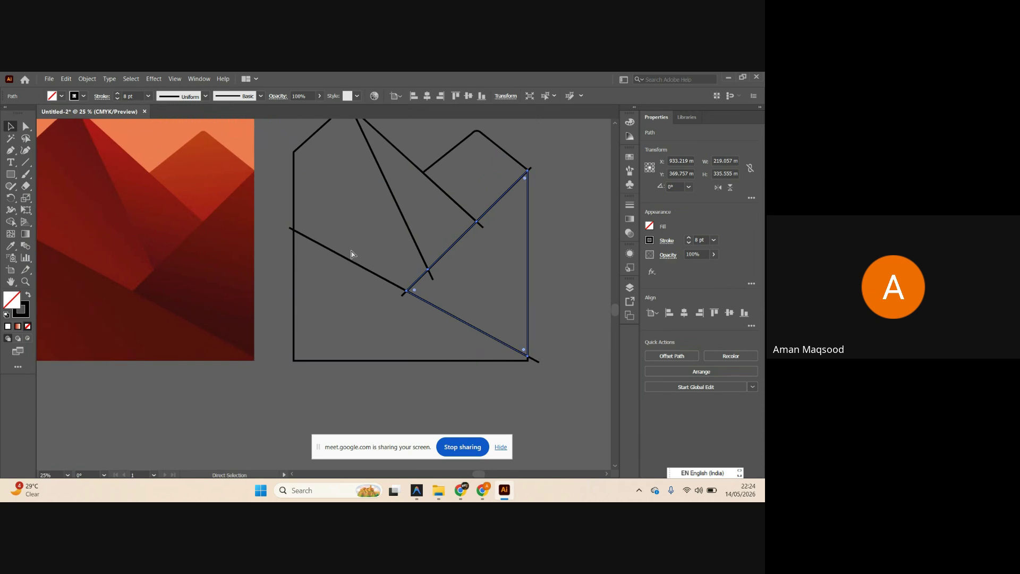
Fill the right triangle with a two-stop gradient running from its top-right corner down-left.
left_click(29, 298)
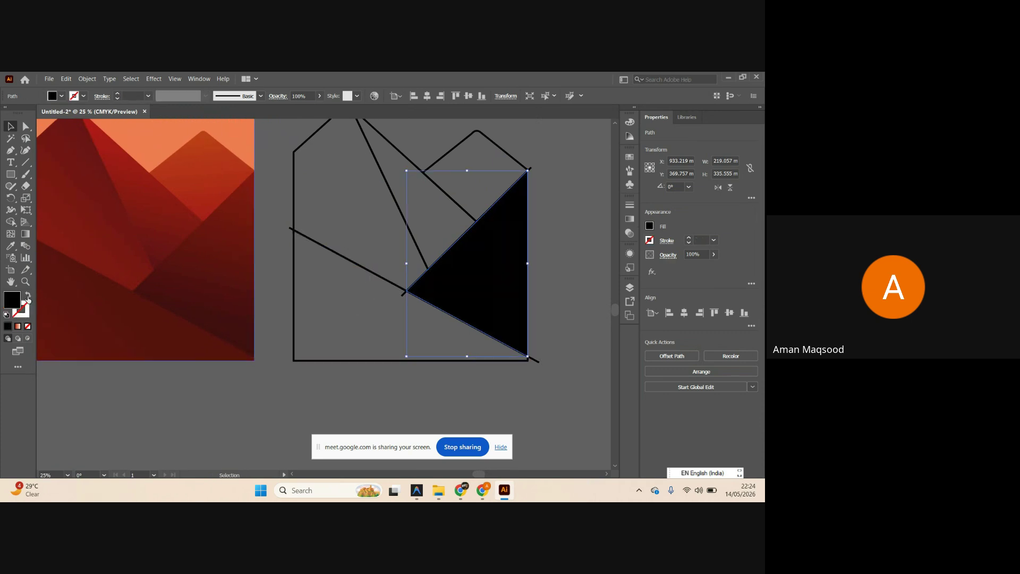
scroll(243, 308, "down", 1, "alt")
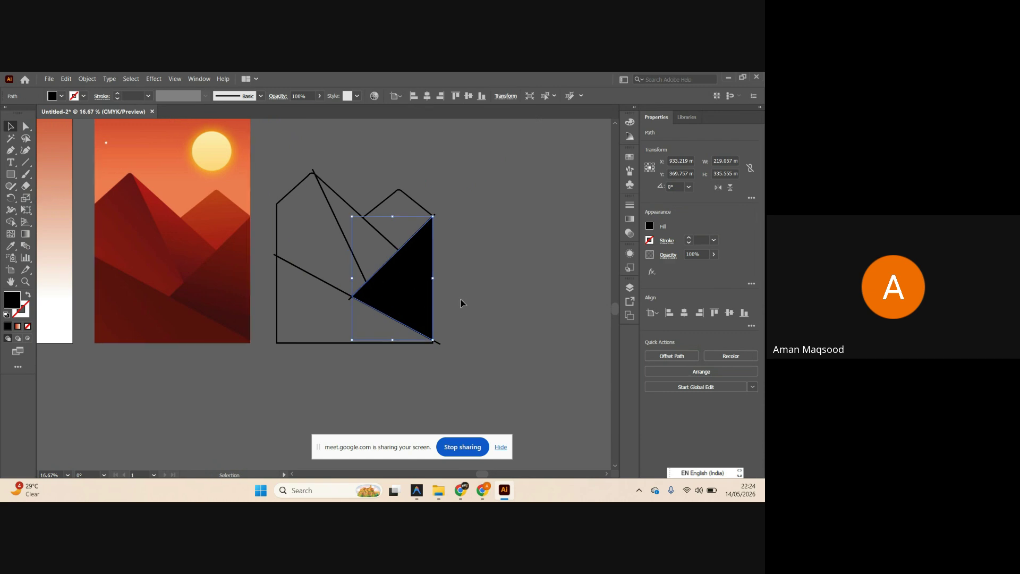
key("g")
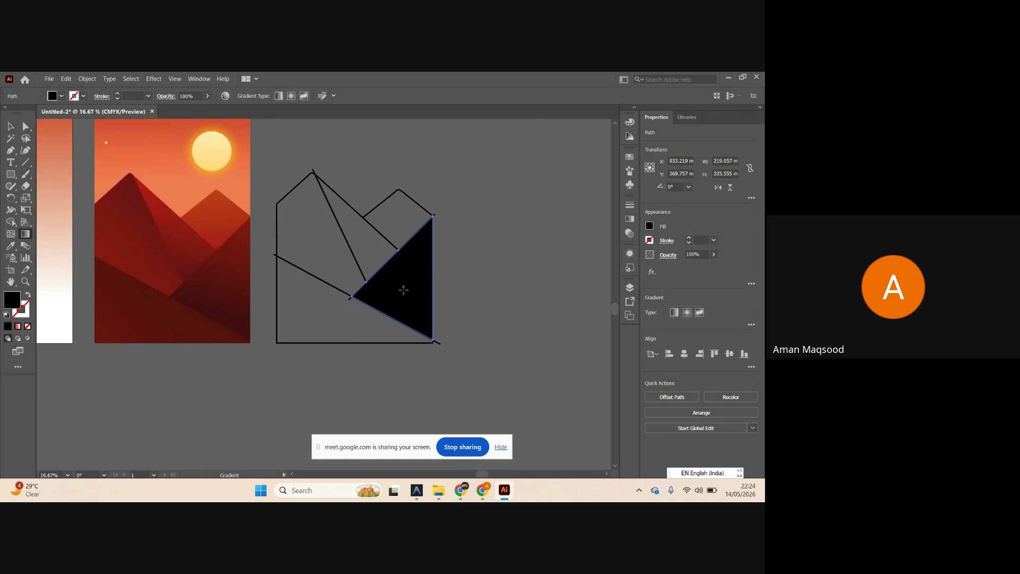
left_click(404, 290)
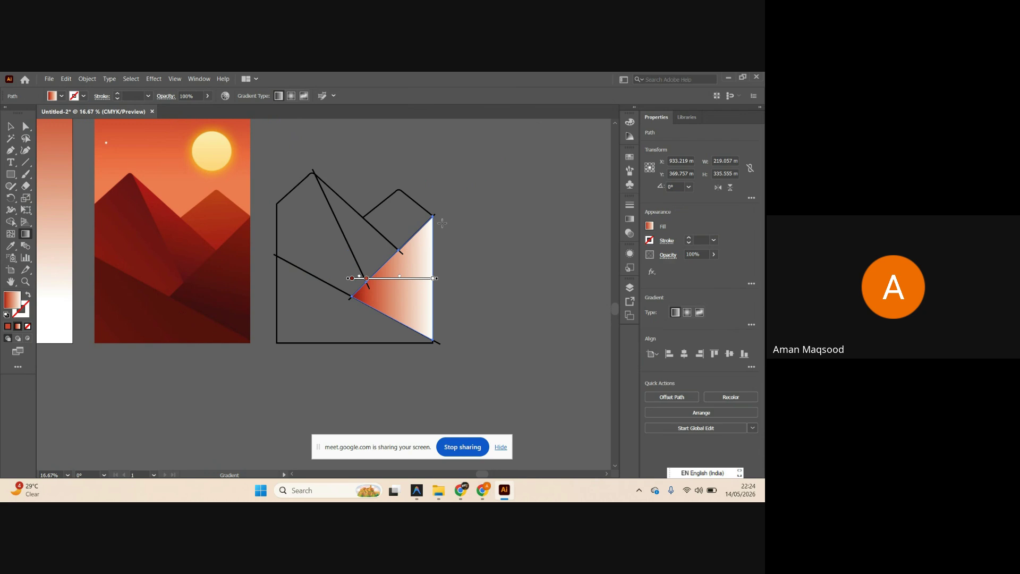
mouse_move(440, 223)
left_mouse_down()
mouse_move(371, 319)
mouse_move(375, 307)
left_mouse_up()
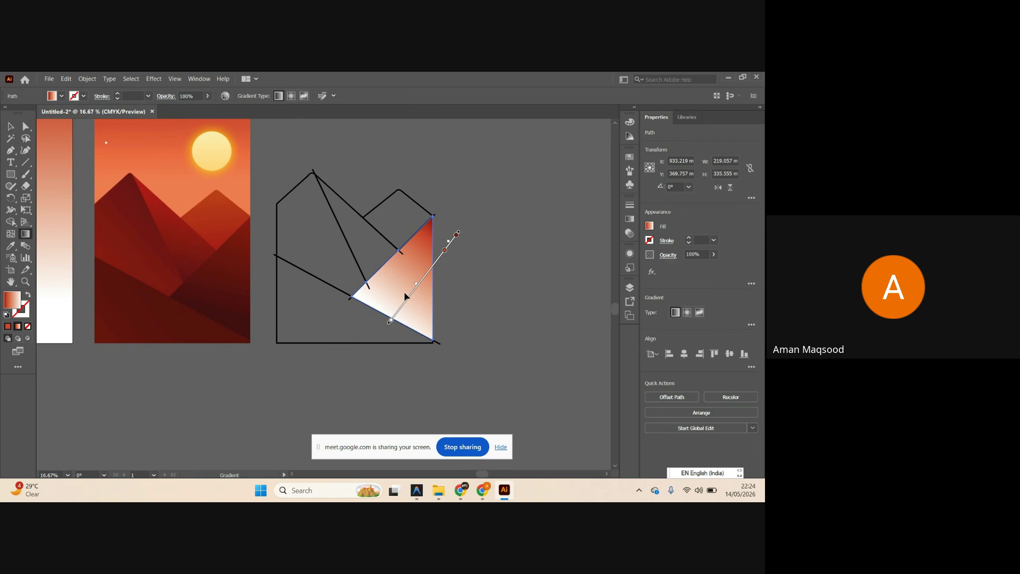
left_click(445, 251)
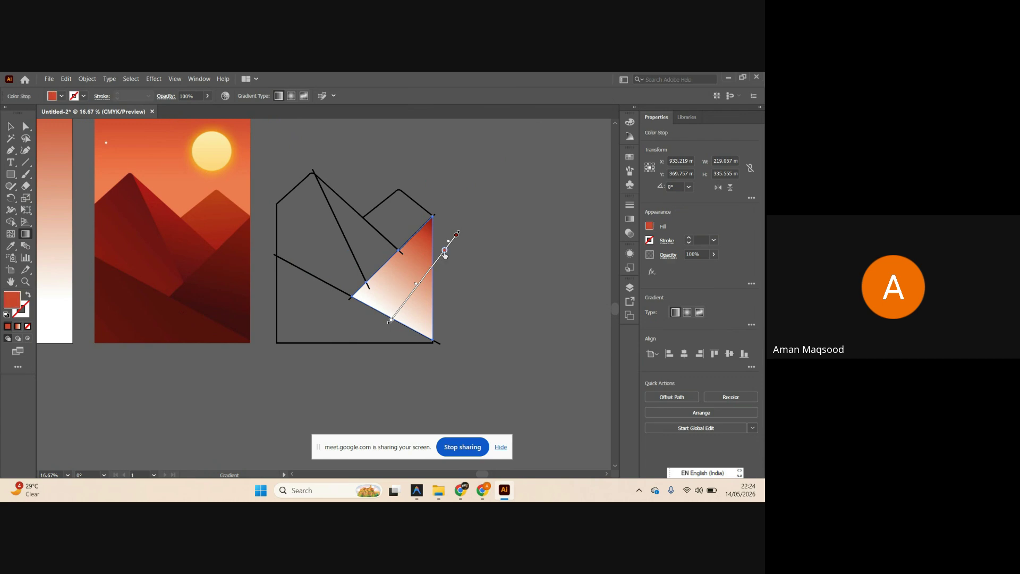
key("Delete")
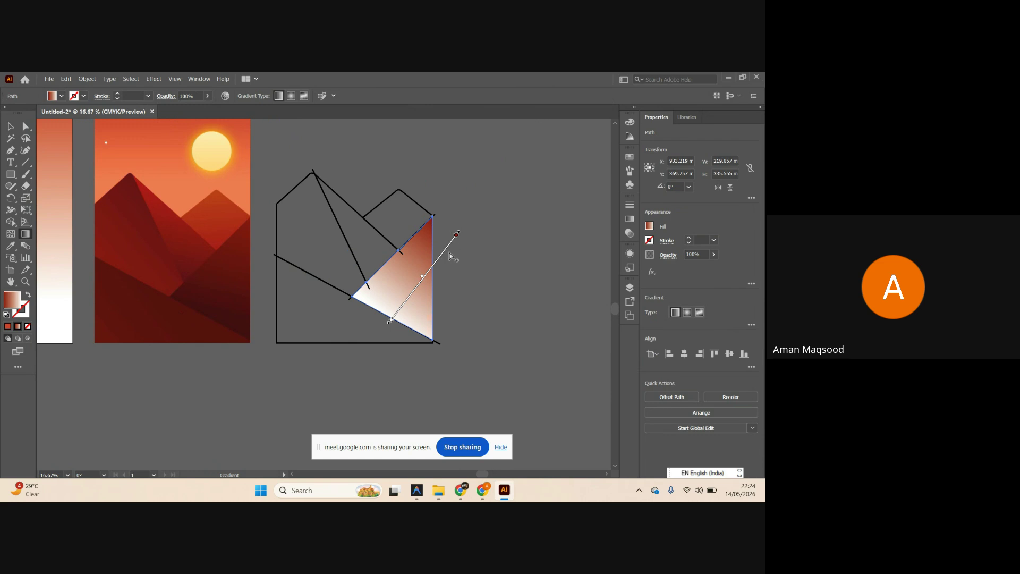
Sample dark red from the reference into the white gradient stop and redraw the gradient toward lower-left.
double_click(456, 235)
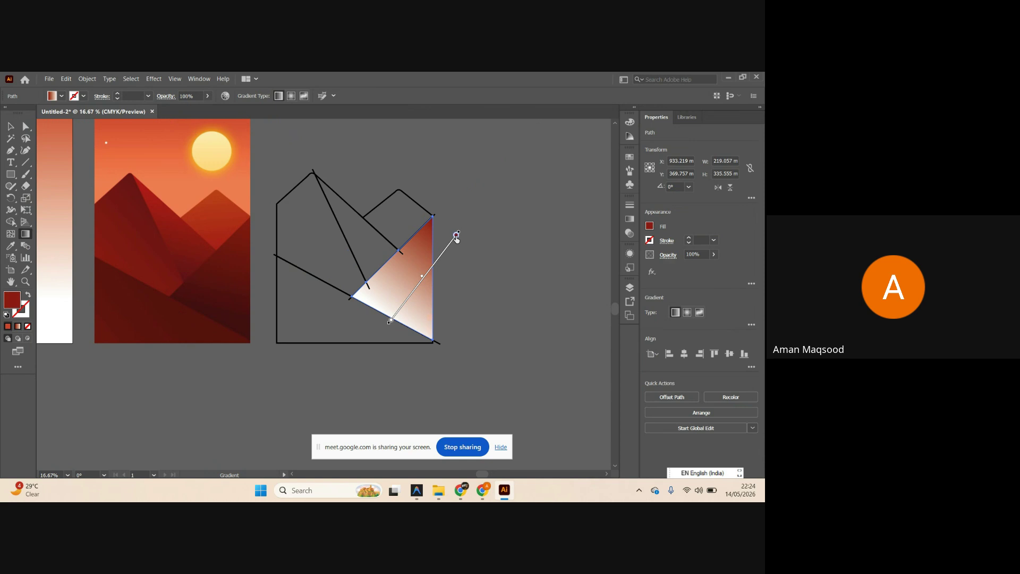
left_click(328, 303)
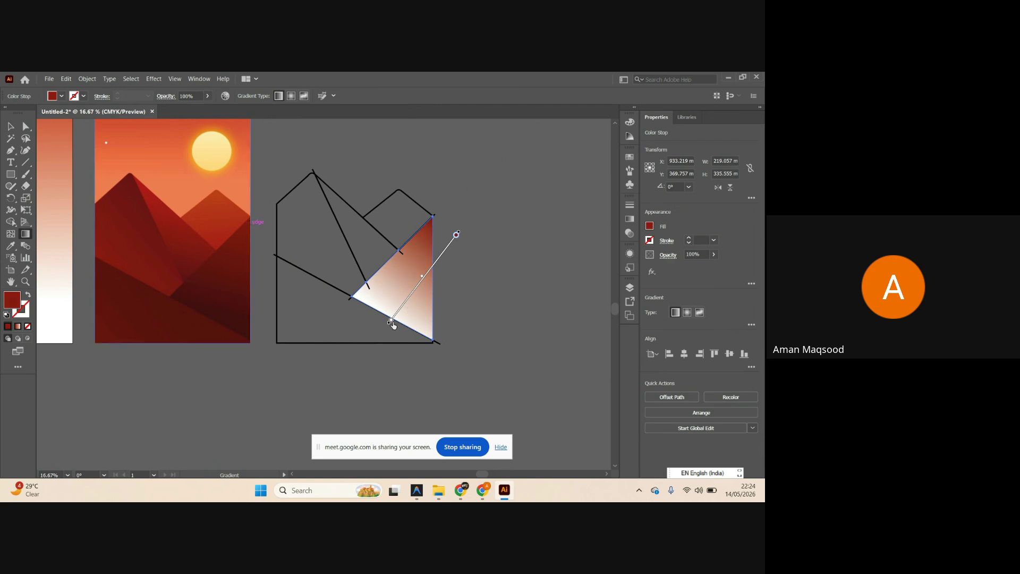
double_click(390, 321)
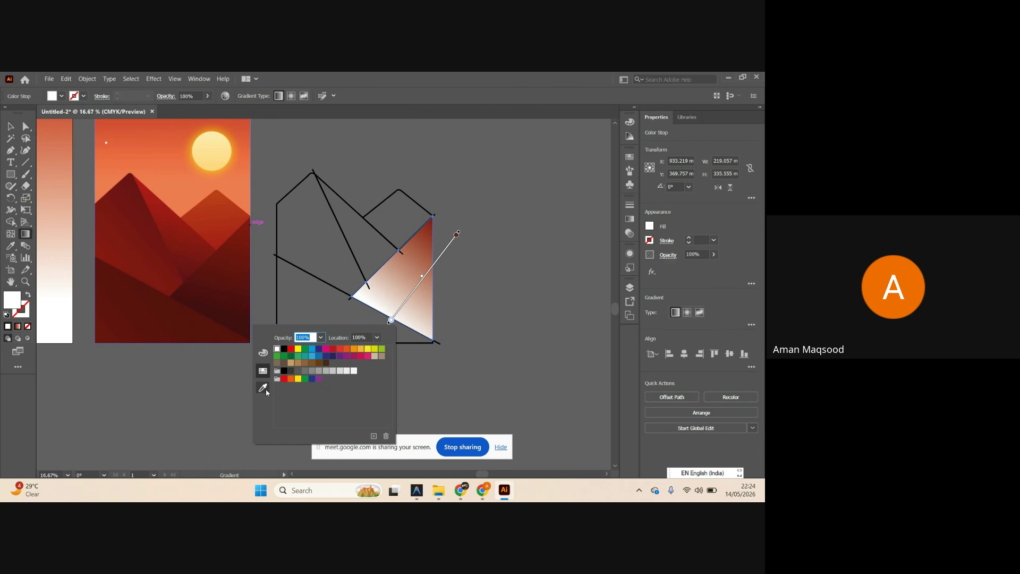
left_click(266, 389)
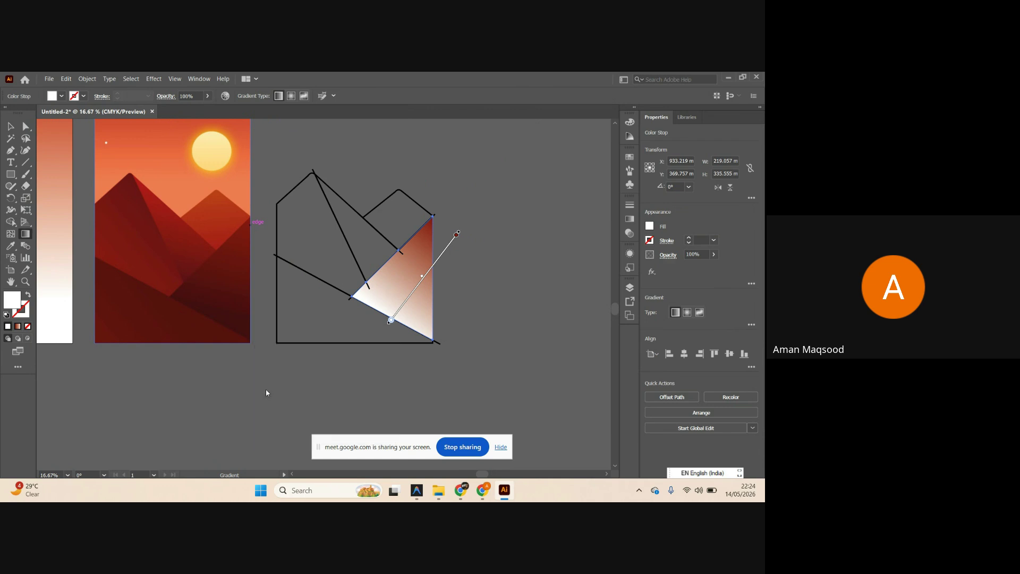
left_click(209, 314)
key("Escape")
left_click(10, 126)
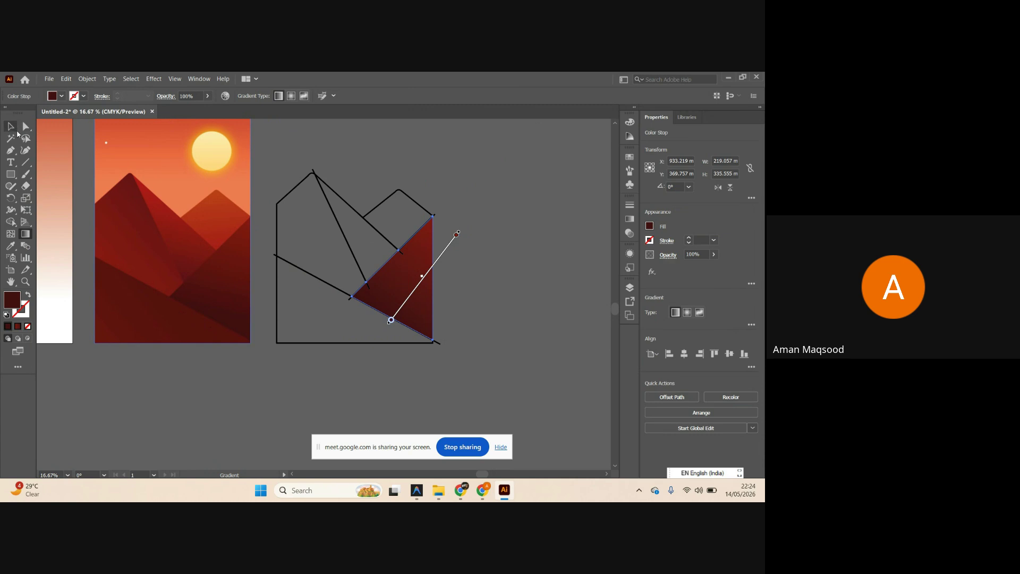
key("g")
left_click_drag(425, 227, 380, 292)
key("v")
left_click(360, 333)
Give the lower slope shape the red gradient fill and no stroke.
scroll(354, 349, "left", 1)
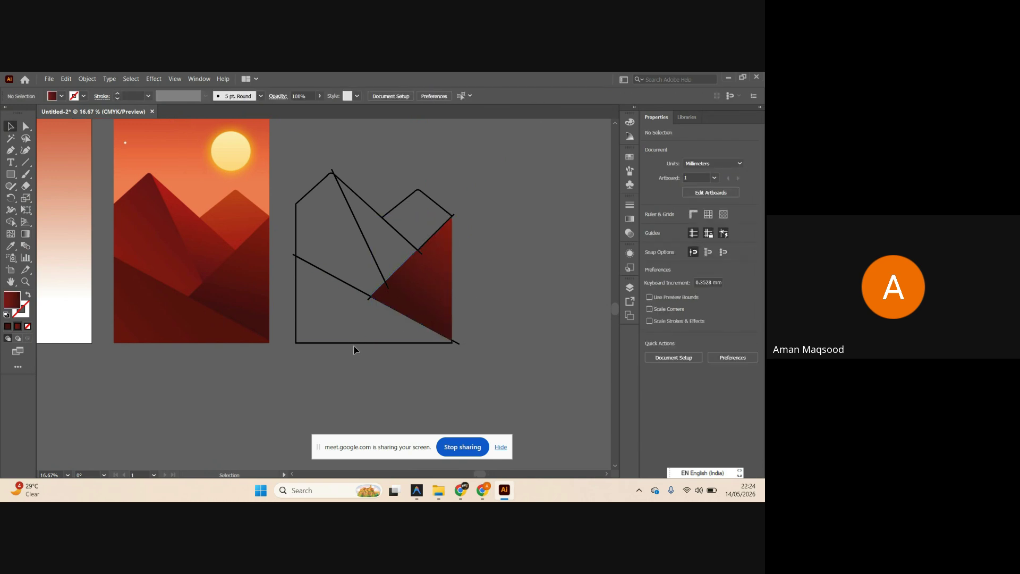
left_click(354, 345)
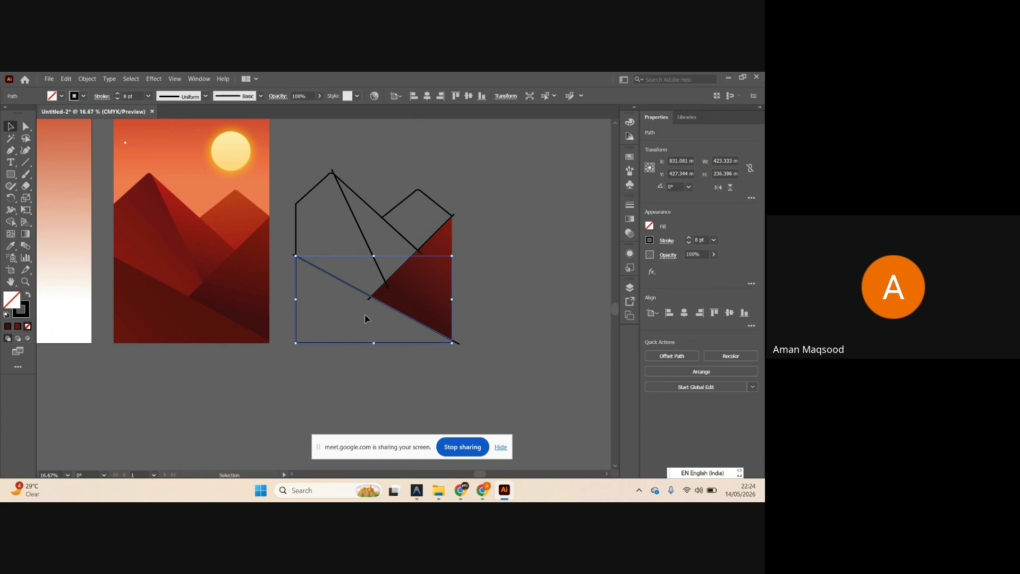
left_click(20, 326)
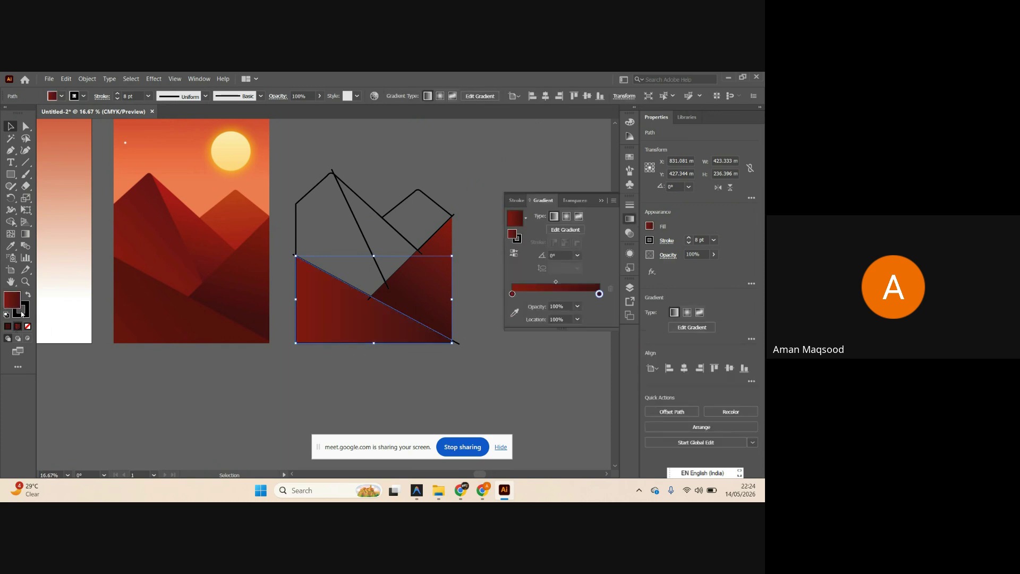
left_click(24, 312)
left_click(27, 326)
Redraw the lower slope's gradient from bottom-left up to its top edge.
key("g")
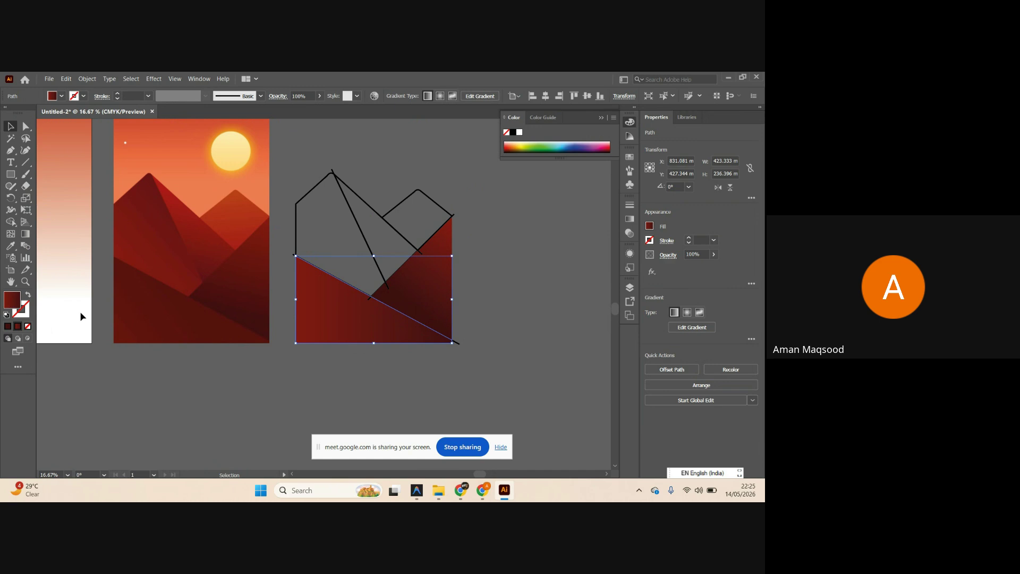
scroll(456, 325, "up", 1)
left_click(402, 337)
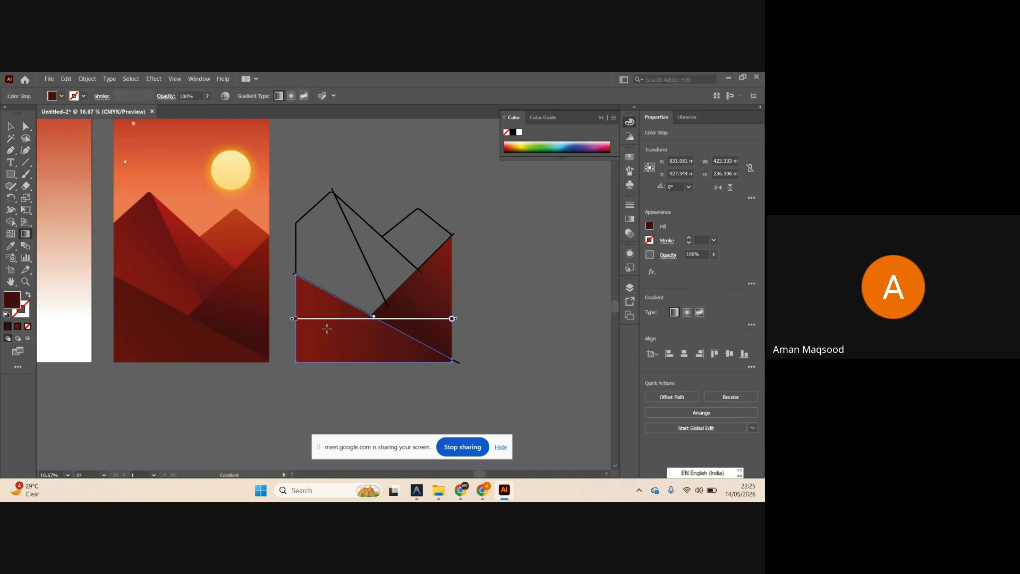
mouse_move(370, 322)
left_mouse_down()
mouse_move(318, 351)
mouse_move(337, 369)
left_mouse_up()
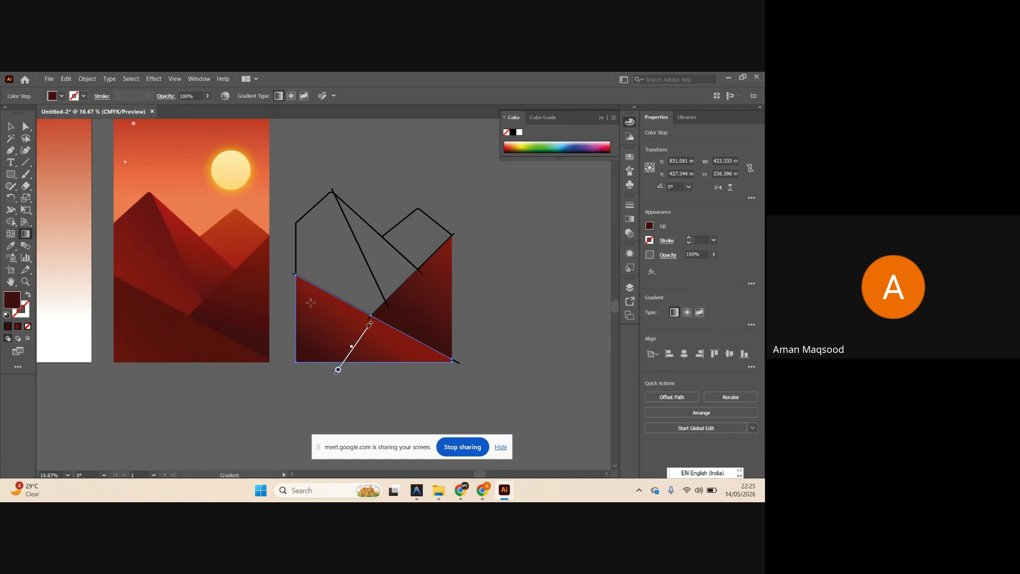
mouse_move(298, 368)
left_mouse_down()
mouse_move(340, 303)
mouse_move(330, 303)
left_mouse_up()
left_click(10, 125)
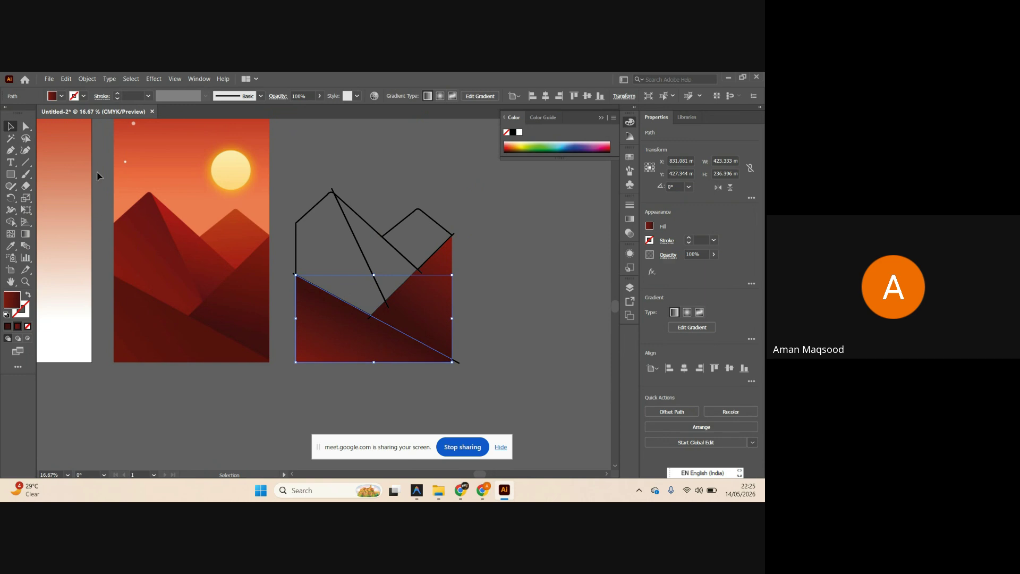
left_click(483, 293)
Check the finished lower slope and select the left peak outline path.
scroll(498, 312, "right", 1)
scroll(497, 312, "right", 2)
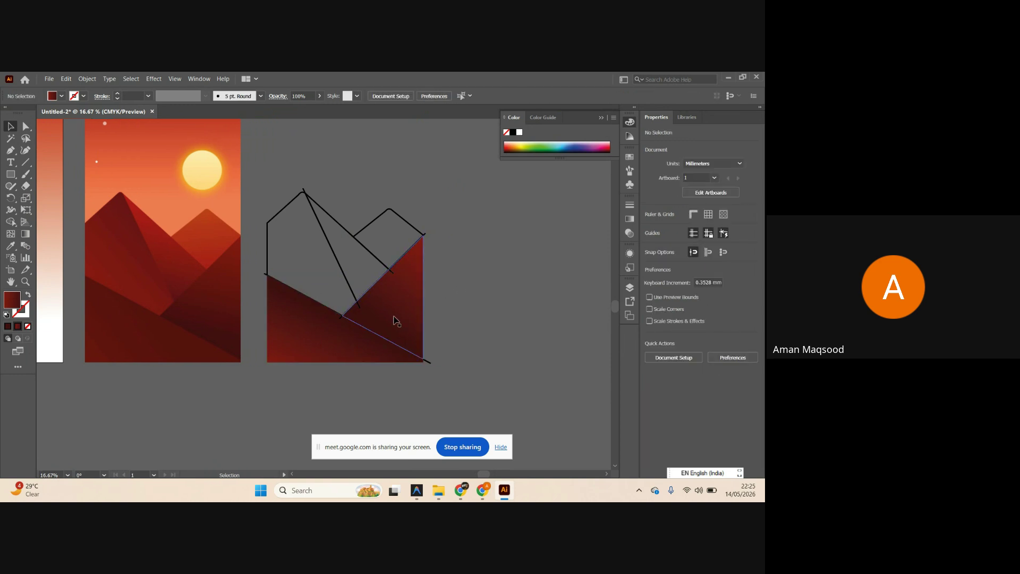
left_click(394, 318)
scroll(425, 317, "right", 2)
left_click(455, 316)
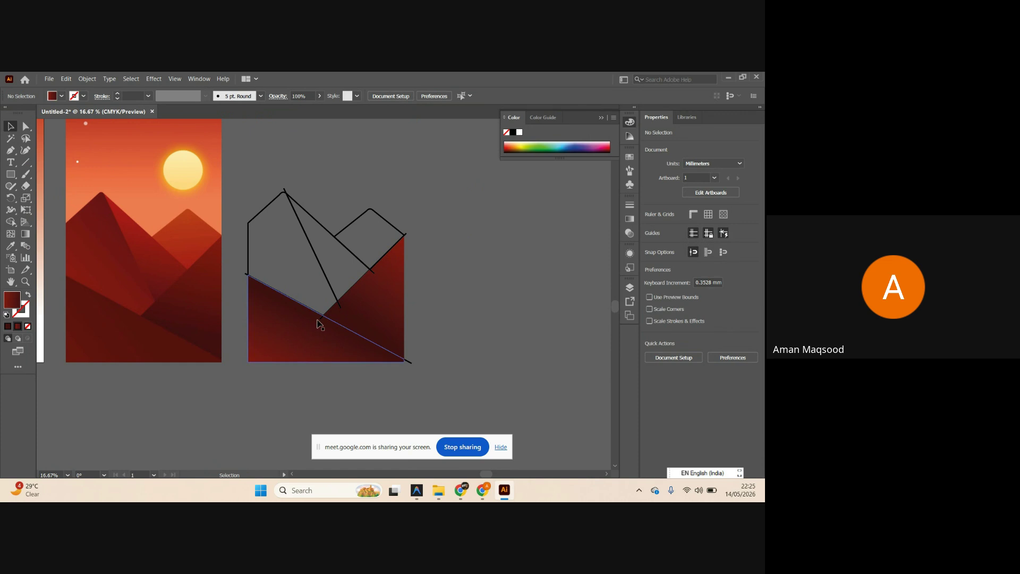
left_click(261, 214)
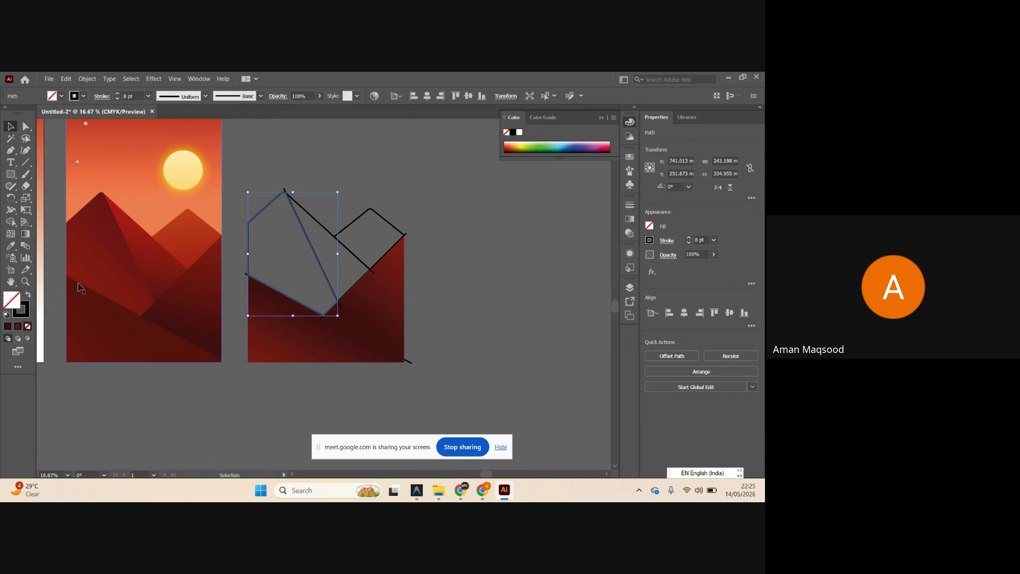
Fill the left peak with the reference's dark red as a linear gradient, sampling the left stop colour.
key("i")
left_click(111, 264)
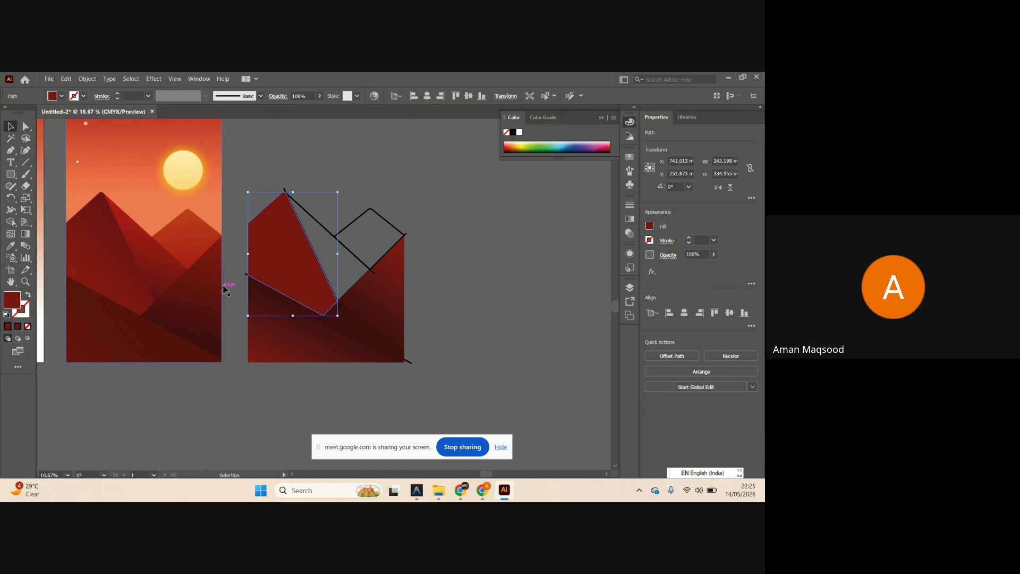
key("g")
left_click(285, 257)
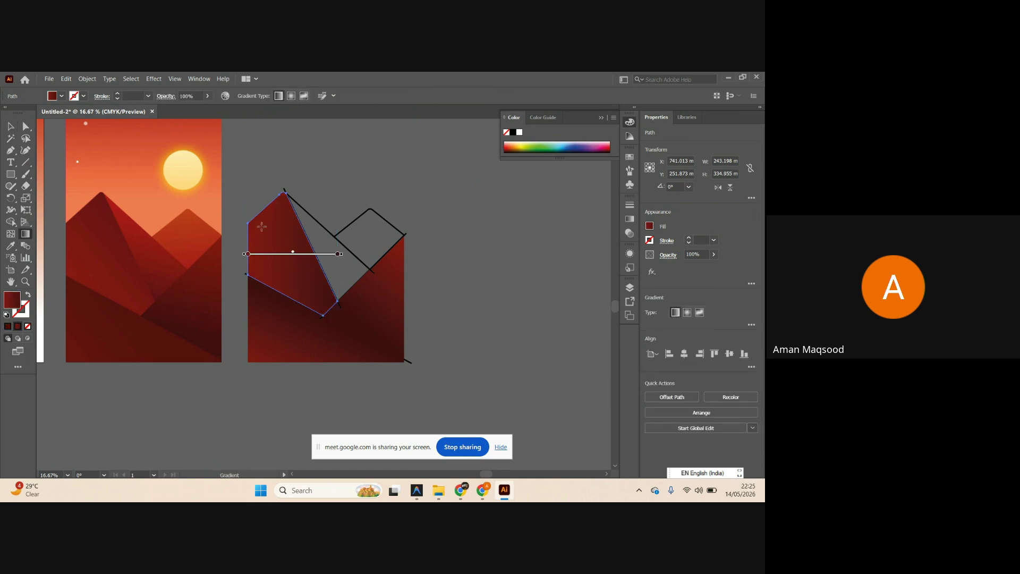
double_click(248, 253)
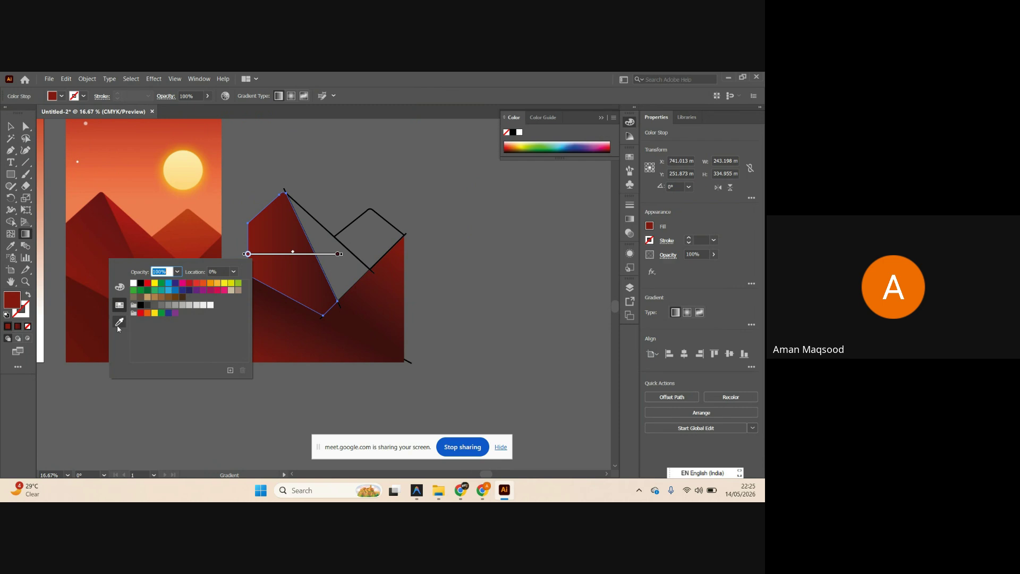
left_click(119, 322)
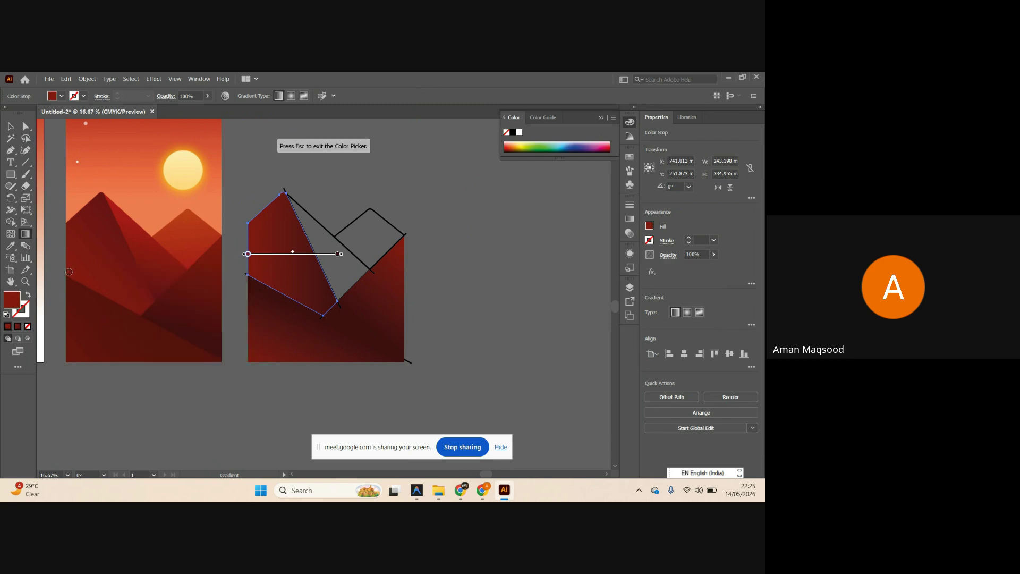
left_click(147, 271)
Sample then undo a red for the right stop, and redraw the gradient from lower-left upward across the peak.
double_click(338, 253)
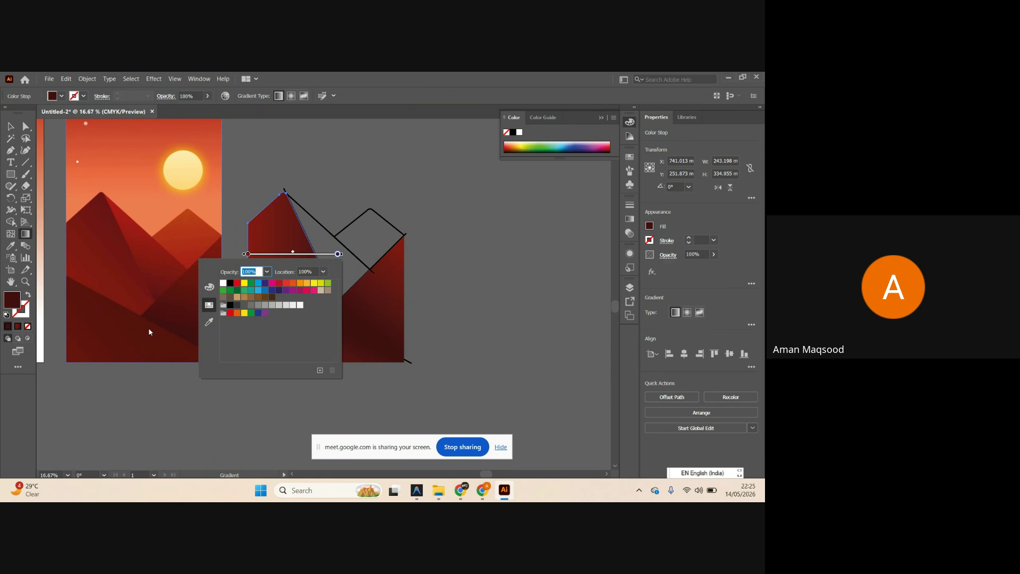
left_click(209, 322)
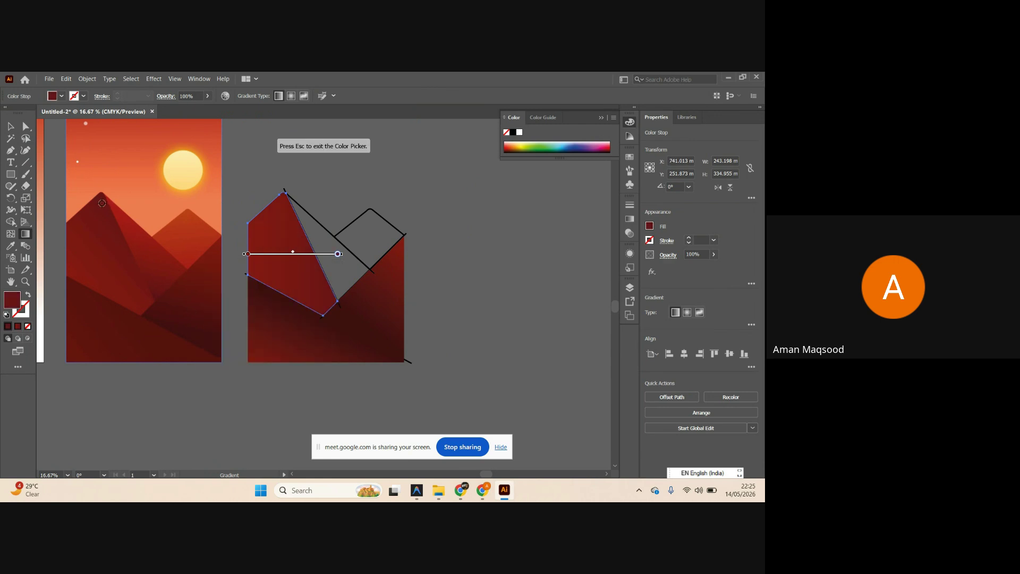
left_click(158, 209)
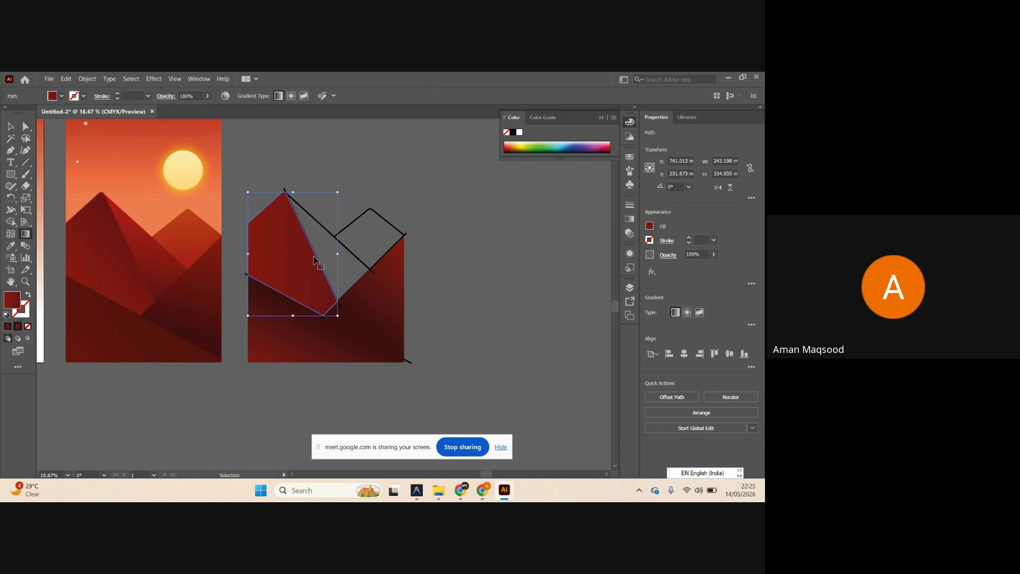
key("ctrl+z")
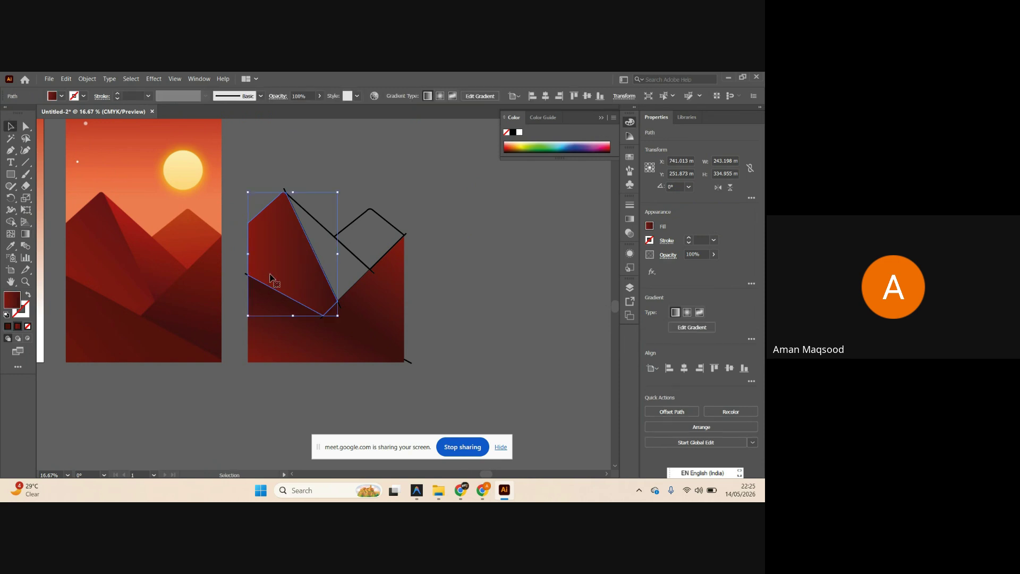
key("g")
mouse_move(271, 278)
left_mouse_down()
mouse_move(289, 238)
mouse_move(306, 259)
mouse_move(303, 252)
left_mouse_up()
key("v")
left_click(467, 257)
left_click(319, 225)
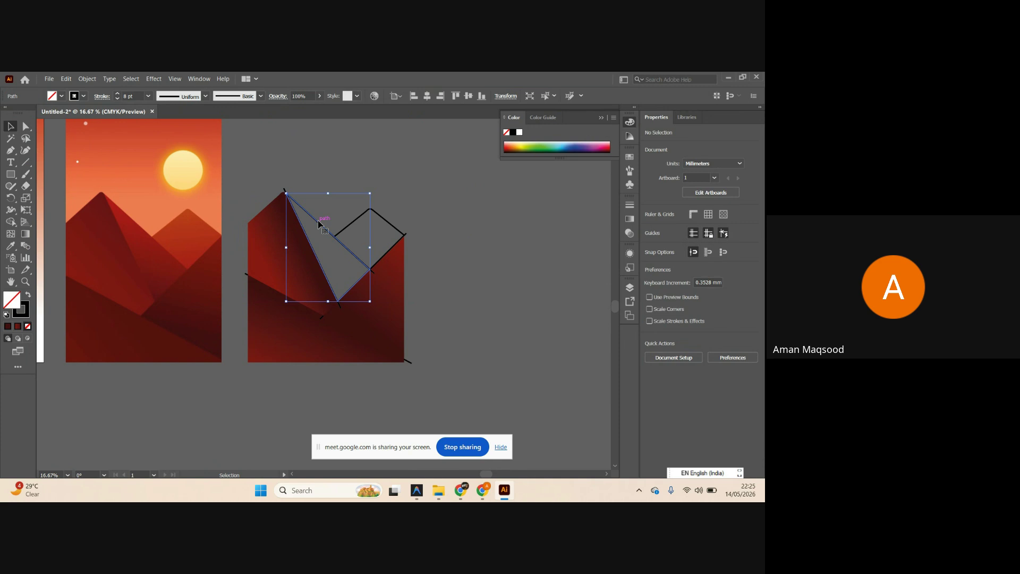
key("i")
left_click(269, 250)
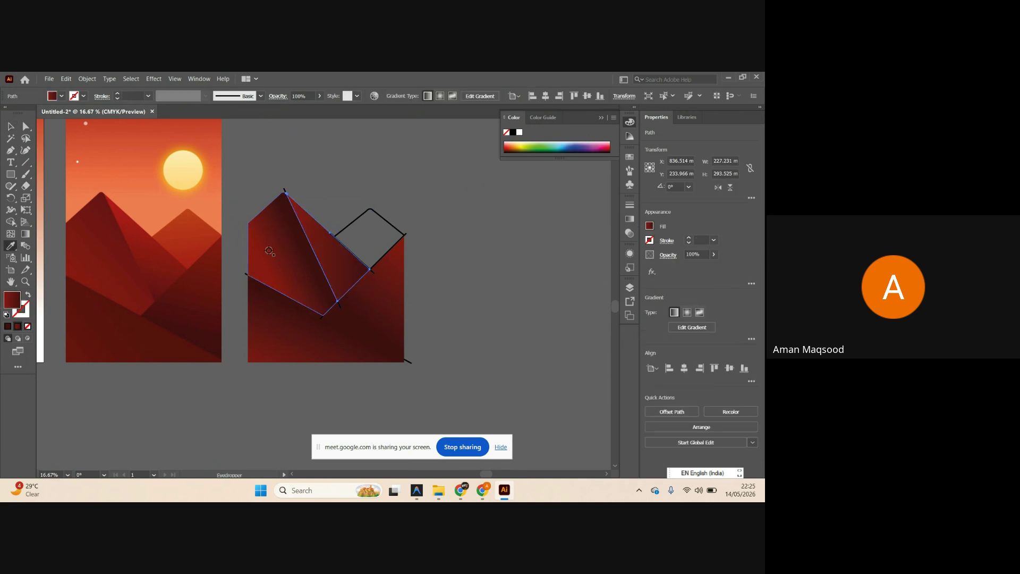
left_click(373, 235)
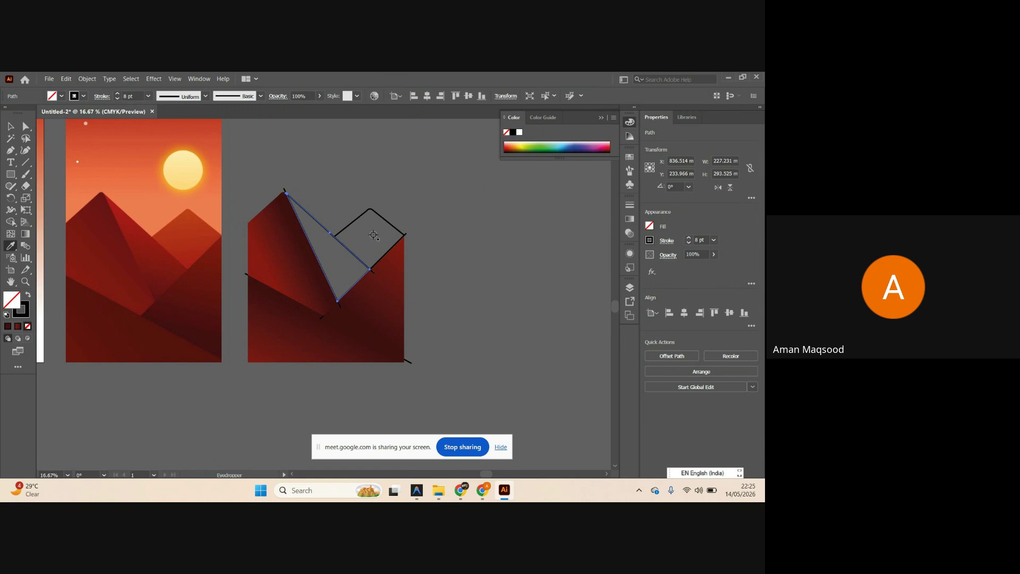
key("v")
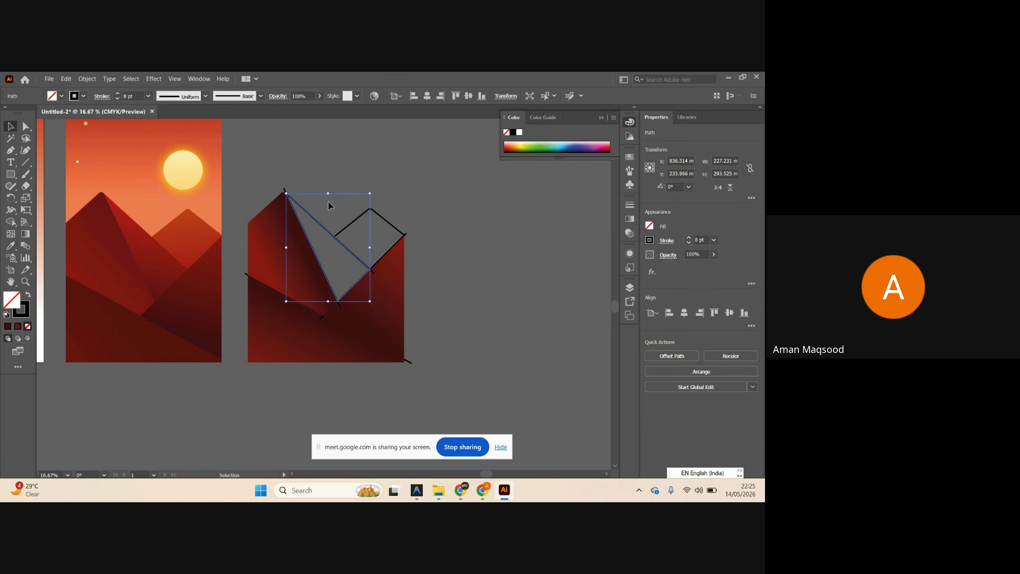
left_click(318, 223)
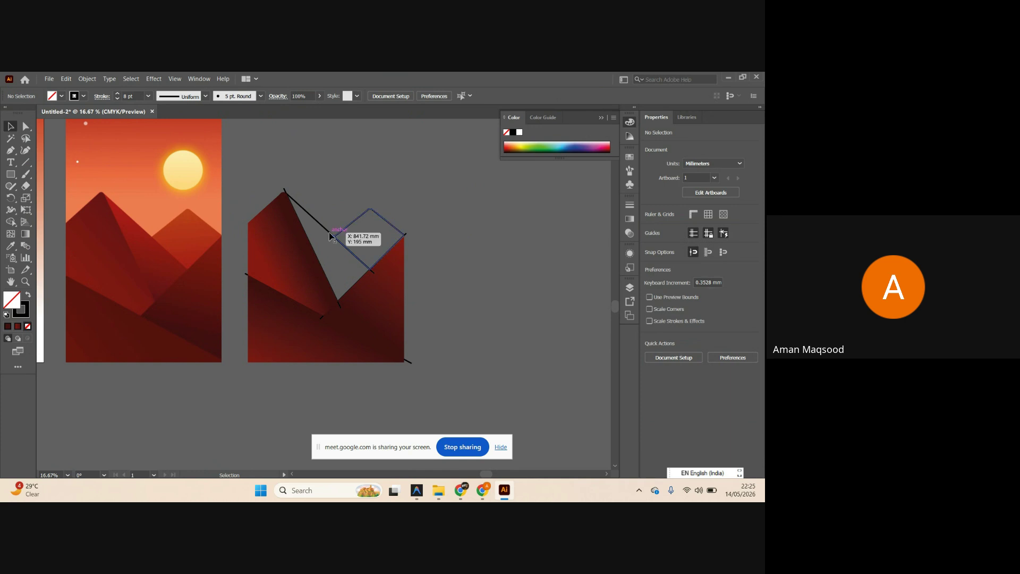
left_click(326, 231)
scroll(326, 231, "right", 2)
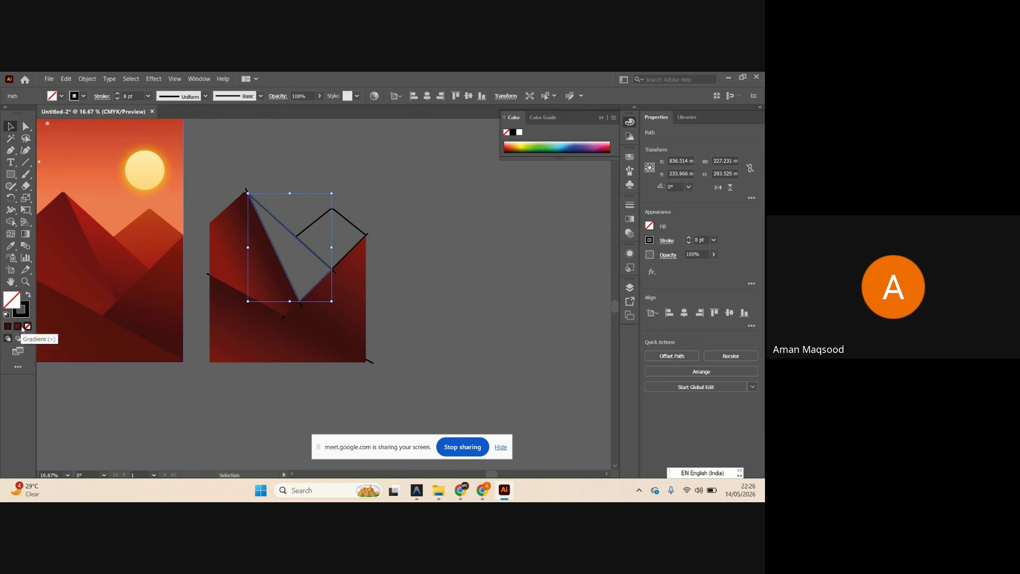
Eyedrop the red mountain gradient onto the right artboard's peak facet.
key("i")
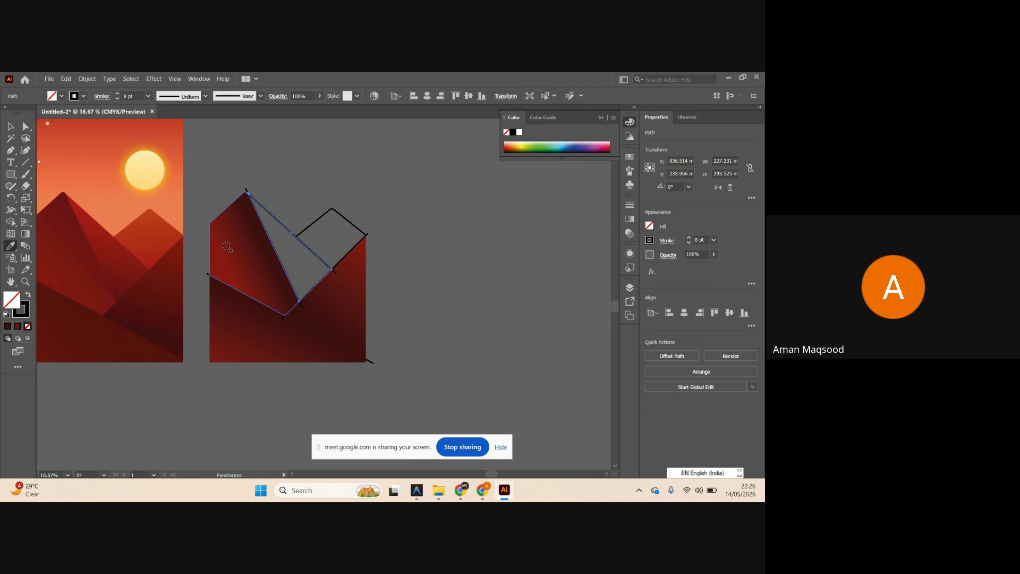
left_click(226, 246)
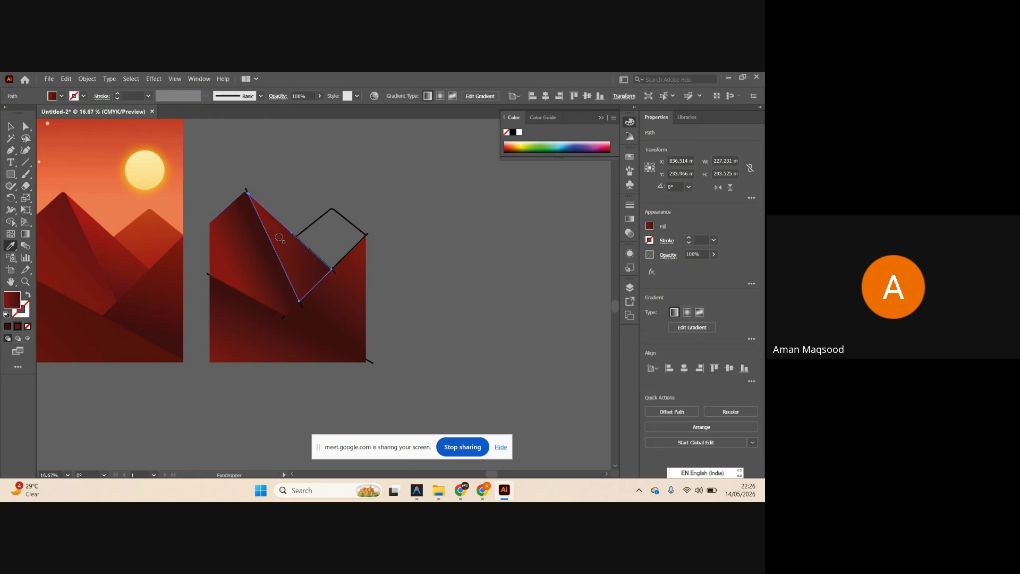
key("v")
left_click(430, 275)
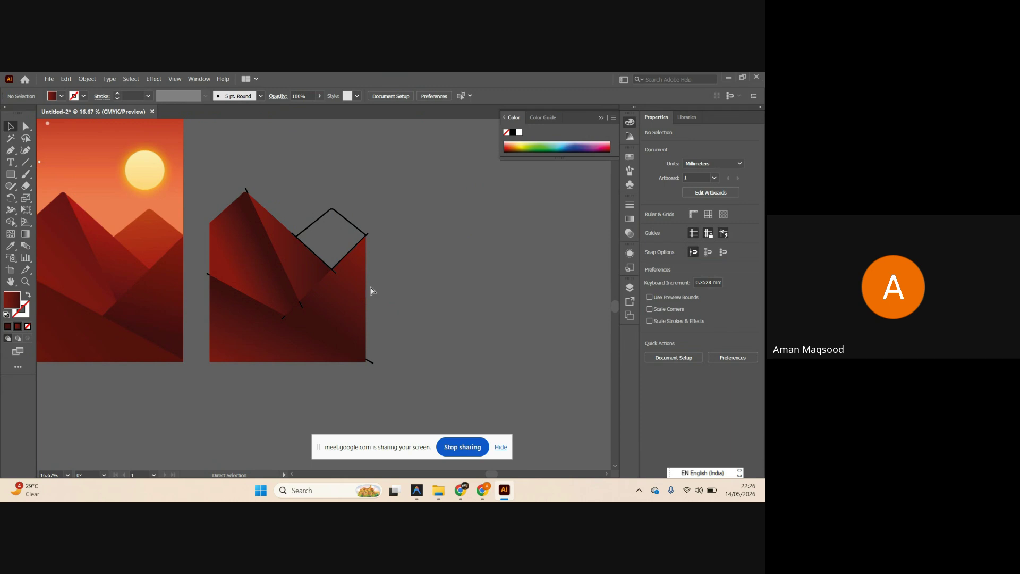
Redraw the facet's gradient diagonally from upper left to lower right along the slope.
scroll(367, 287, "right", 1)
left_click(287, 256)
key("g")
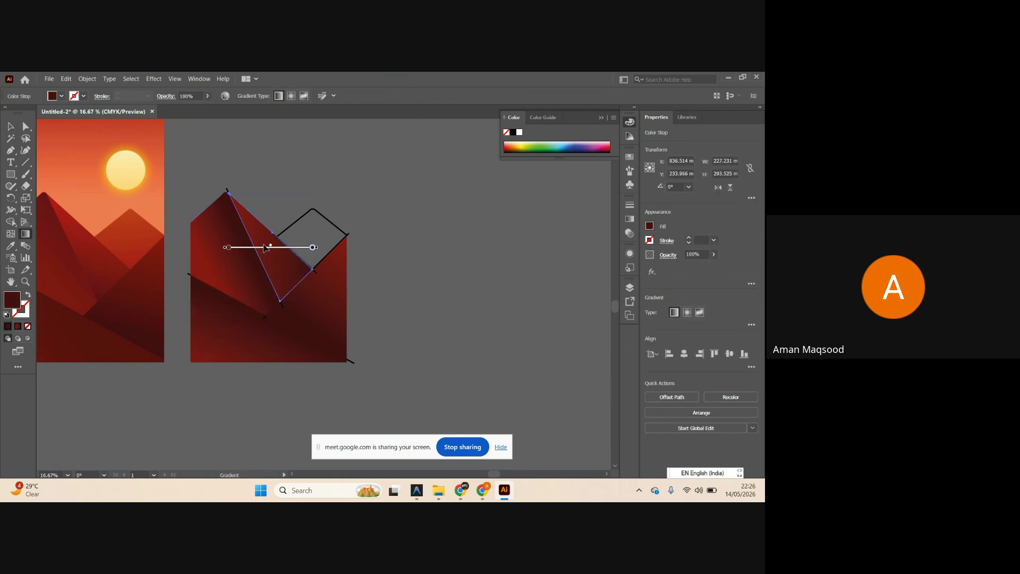
left_click_drag(247, 218, 312, 296)
key("v")
left_click(417, 311)
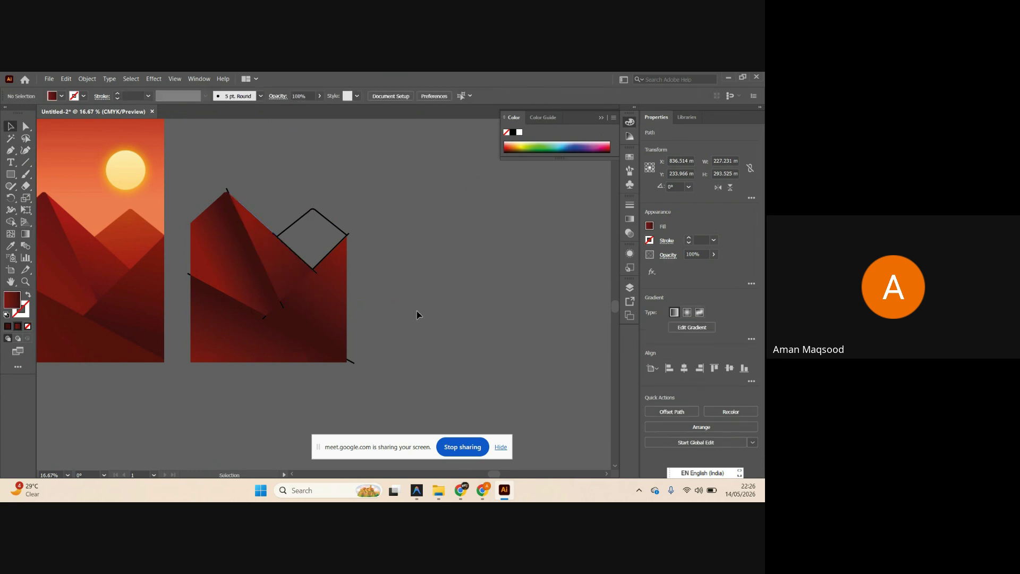
scroll(370, 255, "left", 2)
Eyedrop the red gradient onto the diamond peak and run it vertically top to bottom.
left_click(368, 251)
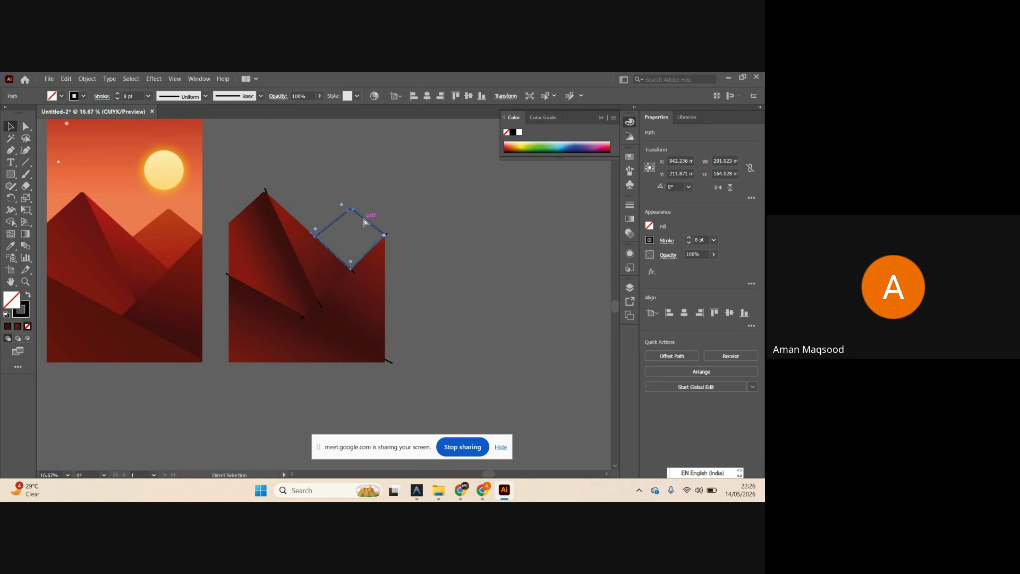
scroll(419, 253, "left", 2)
key("i")
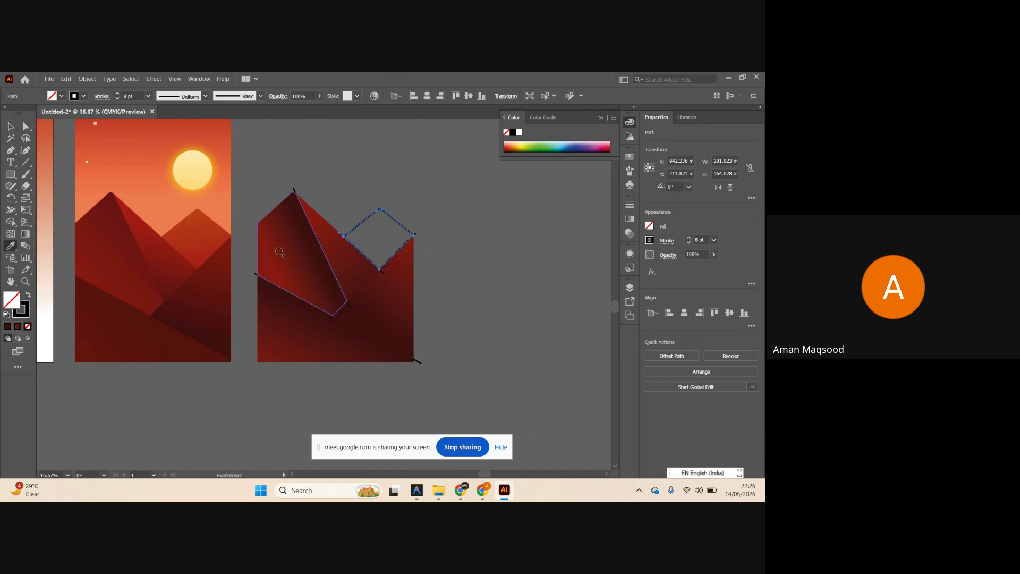
left_click(402, 241)
key("v")
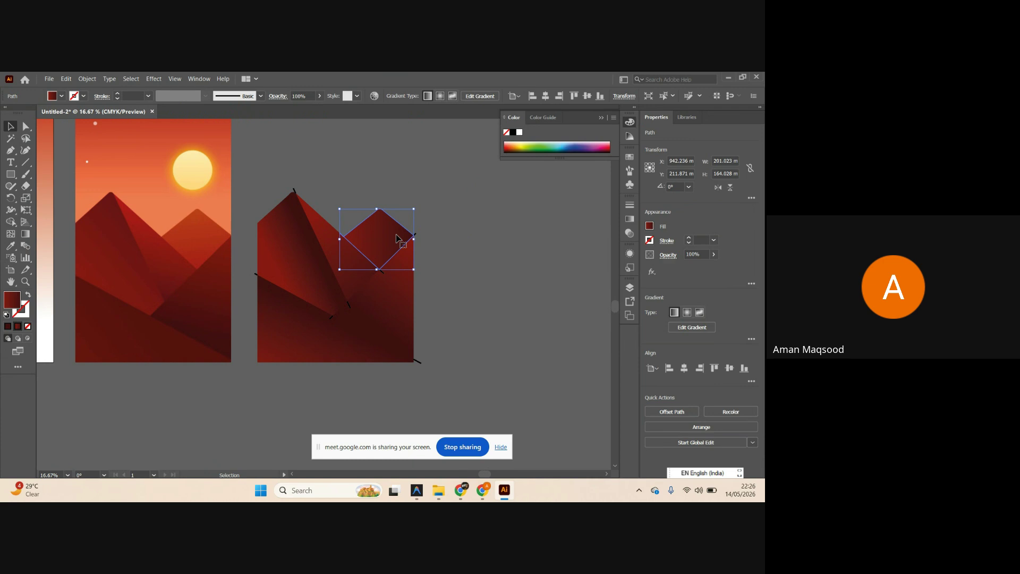
key("g")
left_click_drag(380, 218, 379, 301)
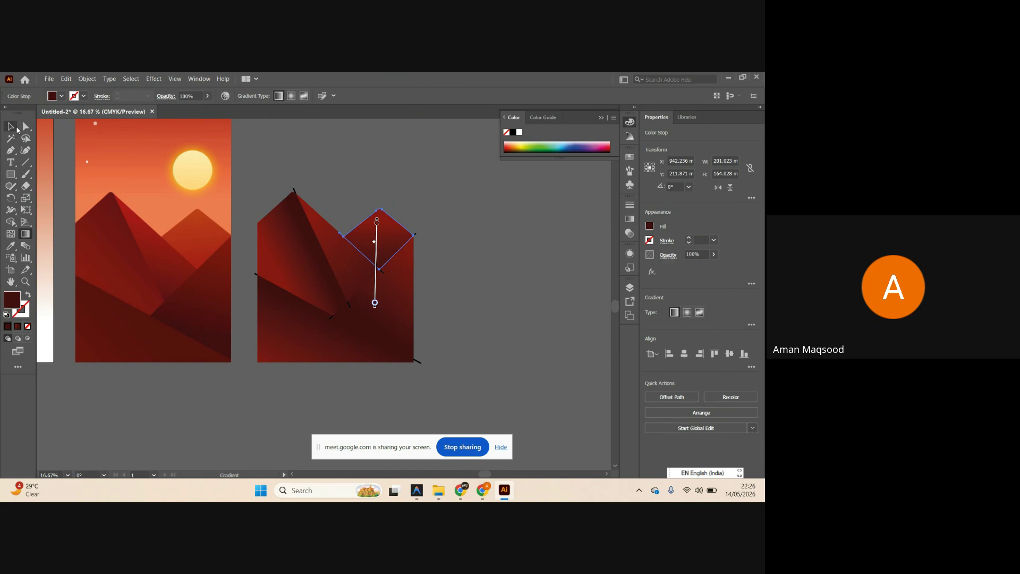
Set the diamond's top gradient stop to orange sampled from the left artwork.
double_click(377, 227)
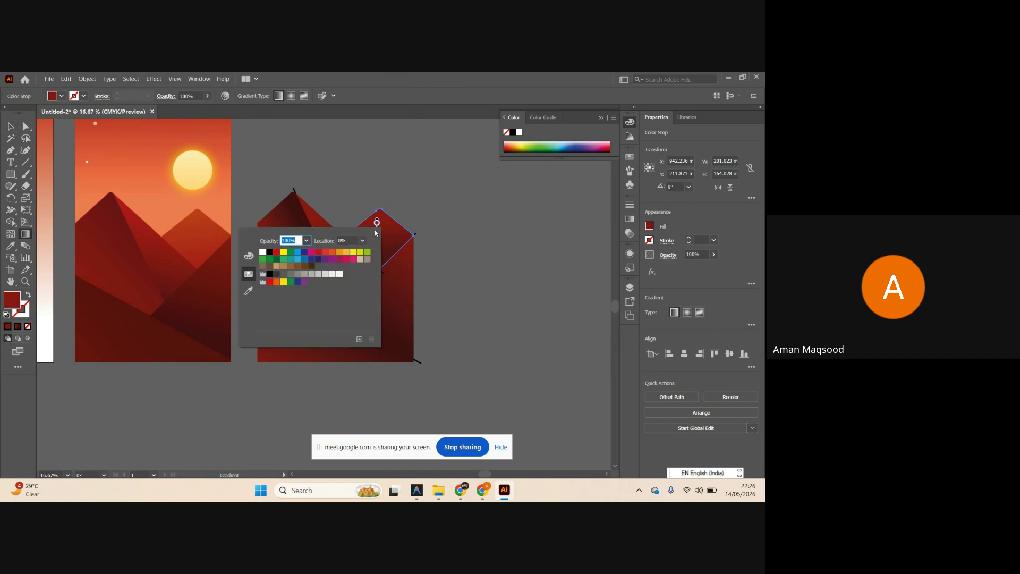
left_click(248, 292)
left_click(200, 215)
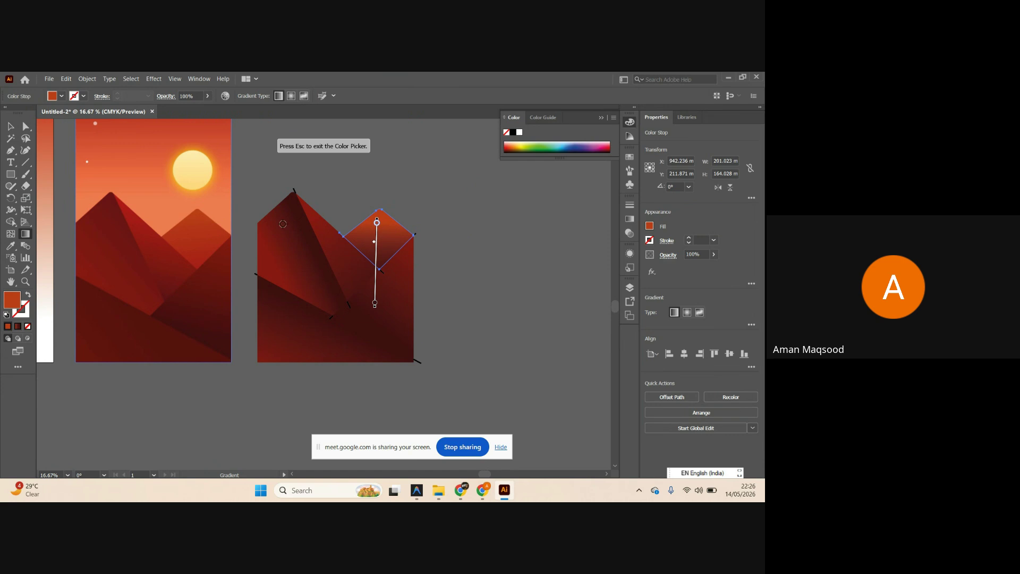
key("b")
key("g")
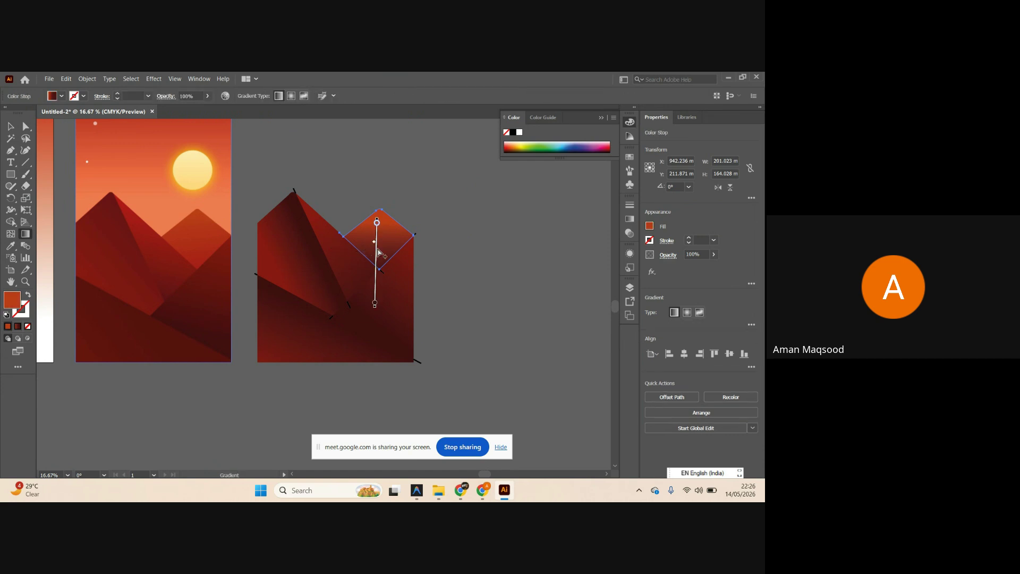
Set the lower gradient stop to red sampled from the left artwork.
double_click(376, 249)
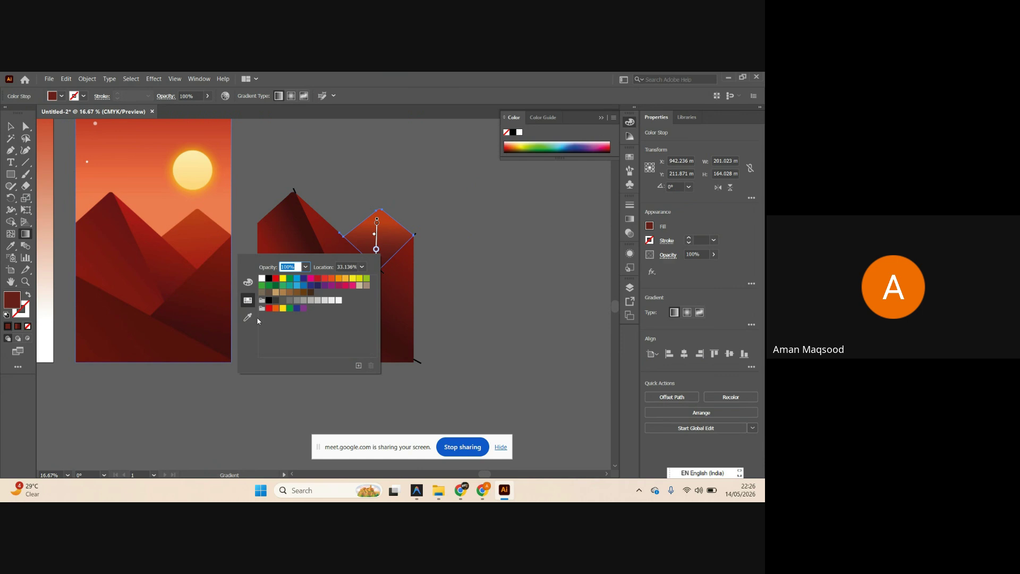
left_click(247, 317)
left_click(213, 250)
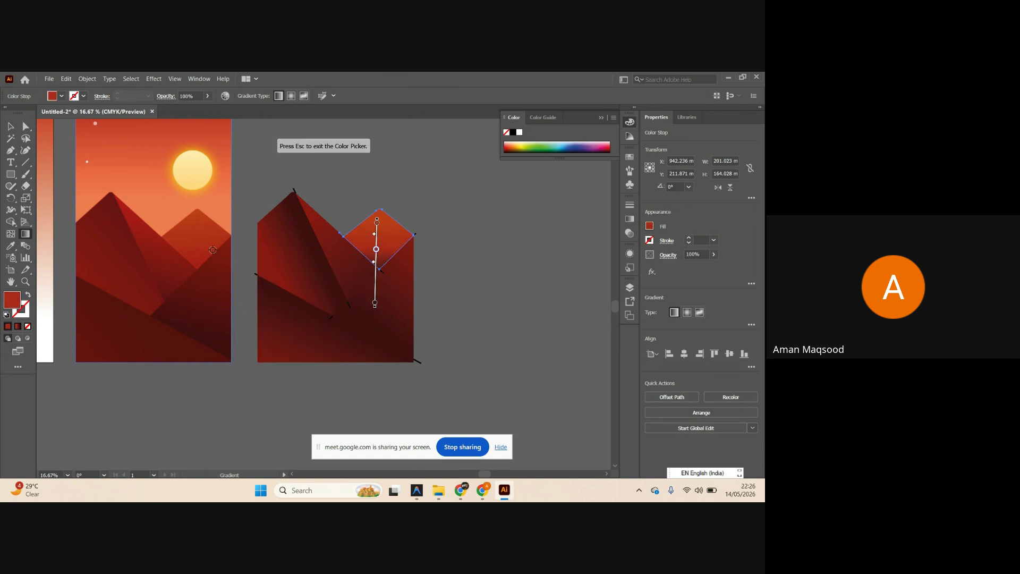
key("v")
left_click(464, 223)
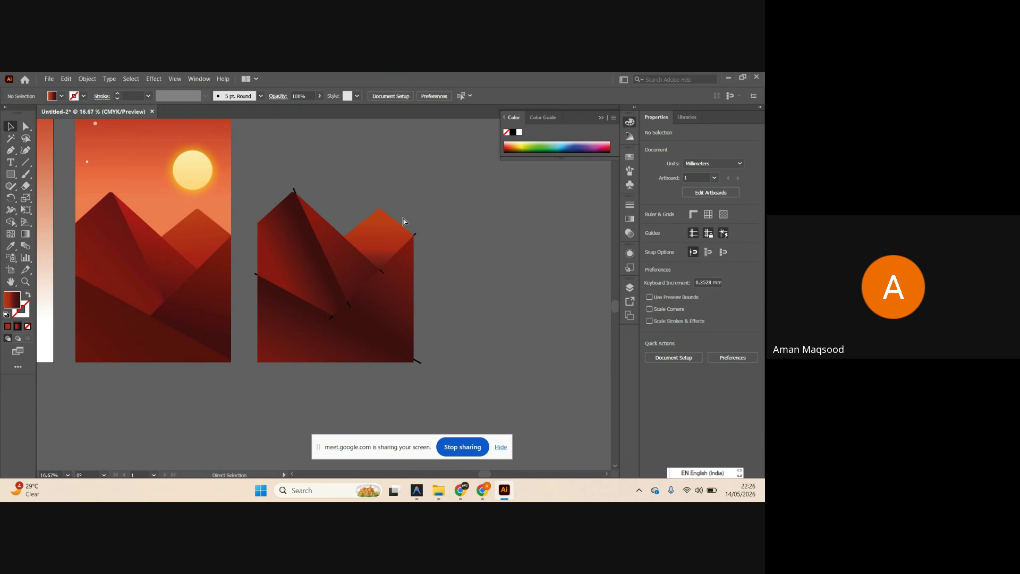
left_click(403, 221)
Inspect the lower triangle facet and its diagonal edge on the right artboard.
left_click(457, 247)
left_click_drag(458, 244, 431, 244)
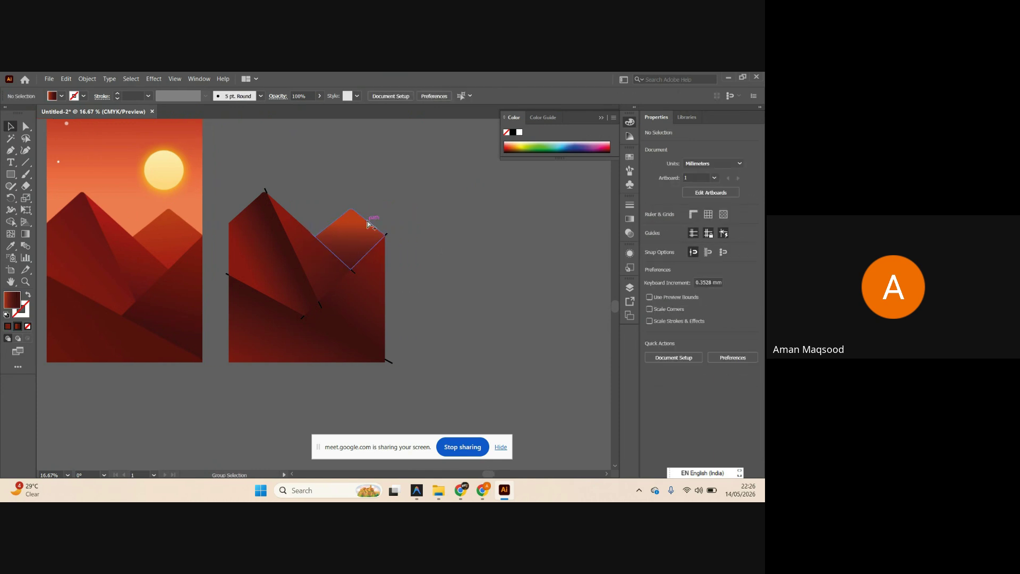
scroll(412, 232, "down", 3)
scroll(405, 248, "up", 2)
scroll(417, 280, "left", 2)
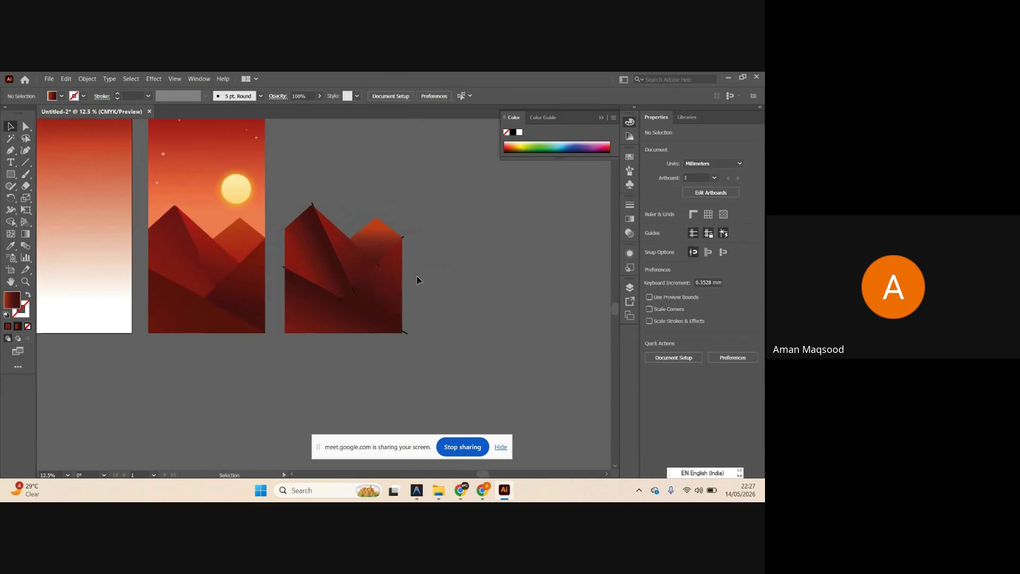
left_click(382, 321)
scroll(206, 322, "up", 3)
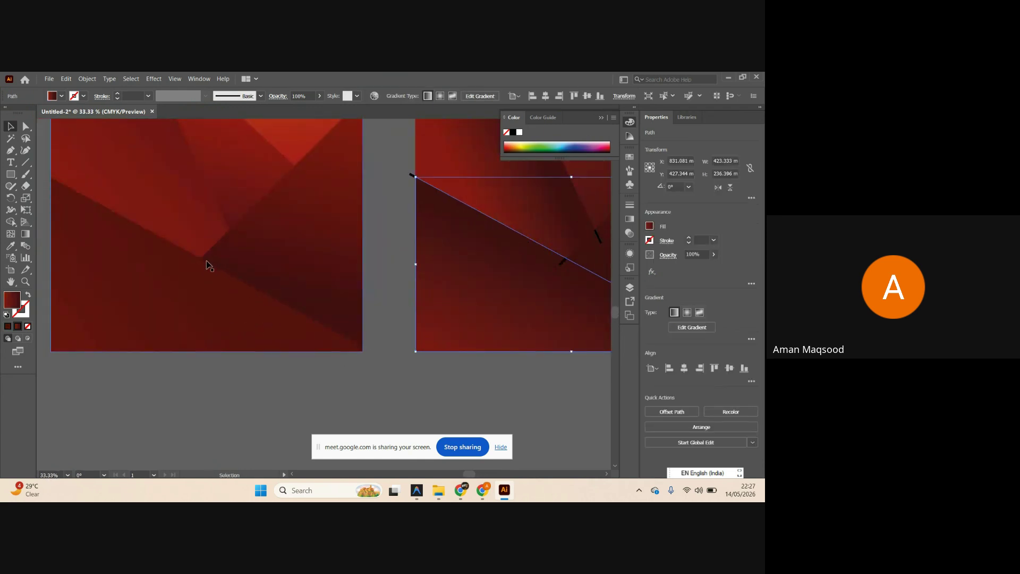
scroll(194, 265, "down", 2)
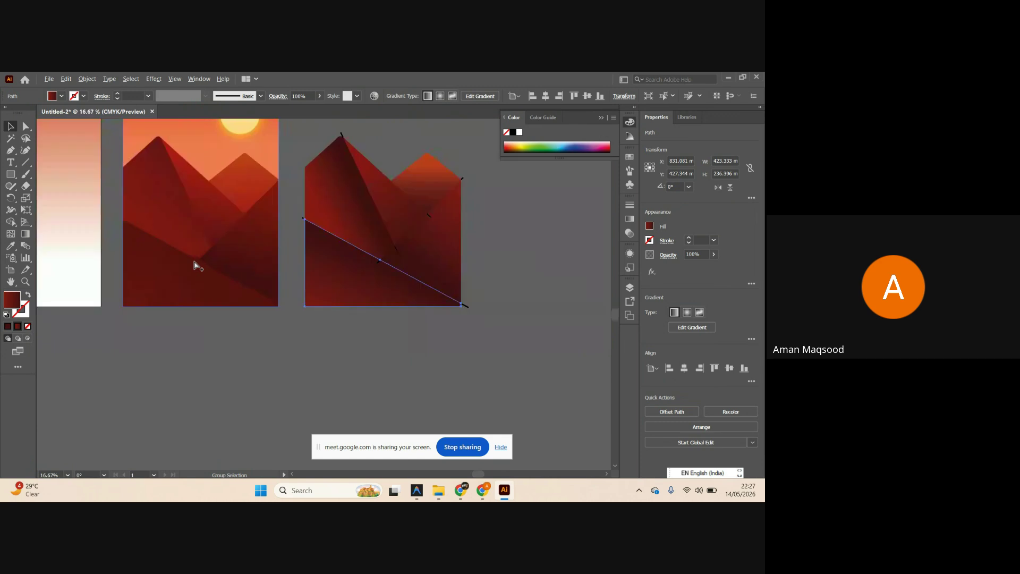
scroll(195, 265, "down", 1)
scroll(195, 265, "right", 1)
left_click(365, 317)
scroll(337, 298, "right", 2)
scroll(305, 313, "up", 1)
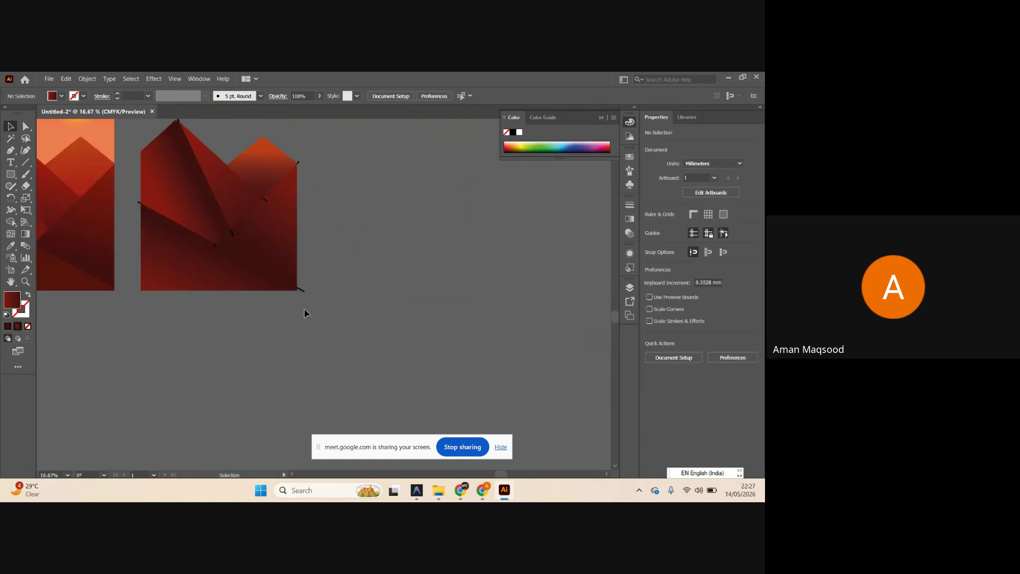
left_click(294, 318)
scroll(262, 291, "up", 3)
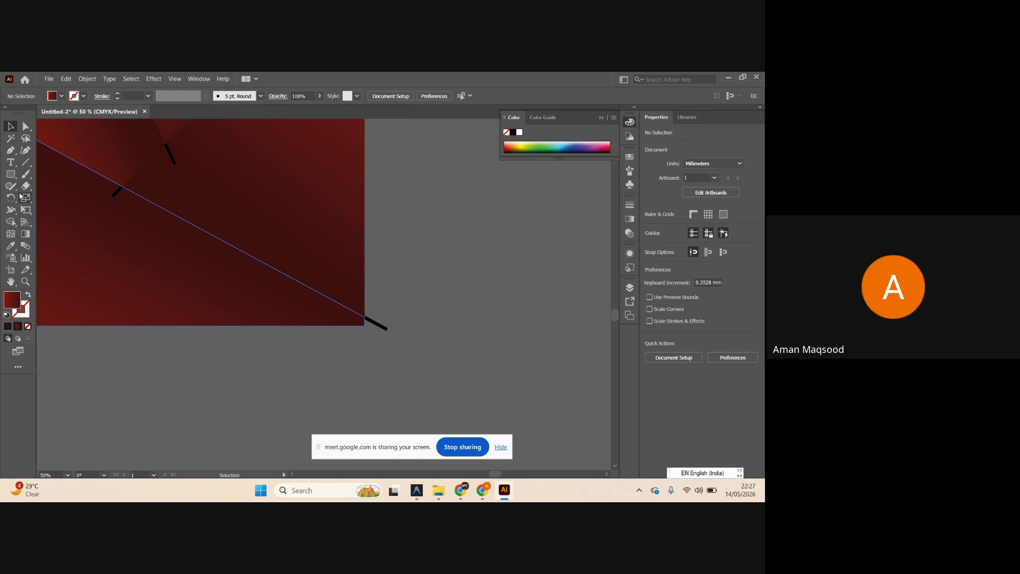
Draw a straight line along the lower facet's diagonal edge, black stroke and no fill.
left_click(30, 164)
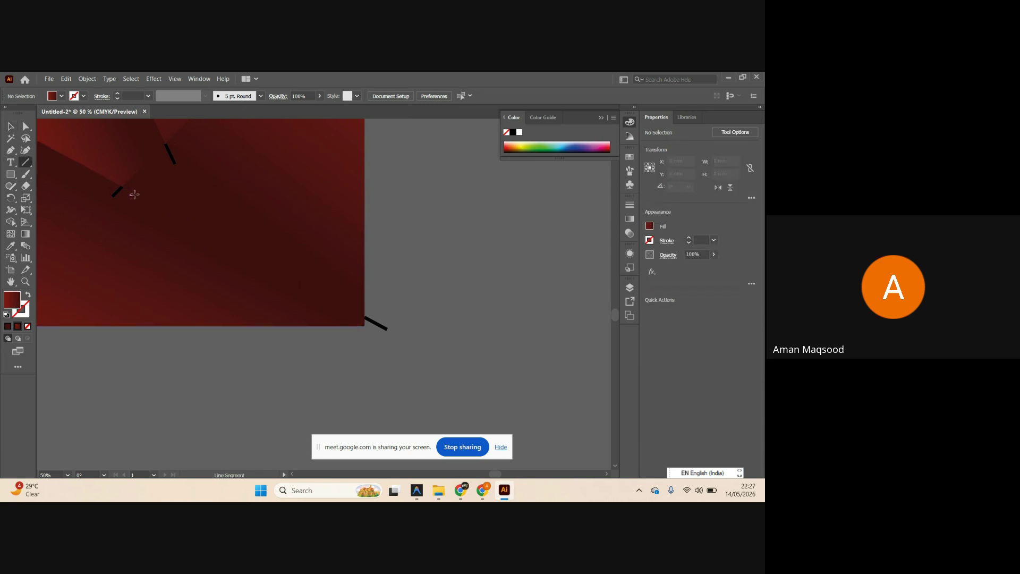
left_click_drag(125, 187, 350, 308)
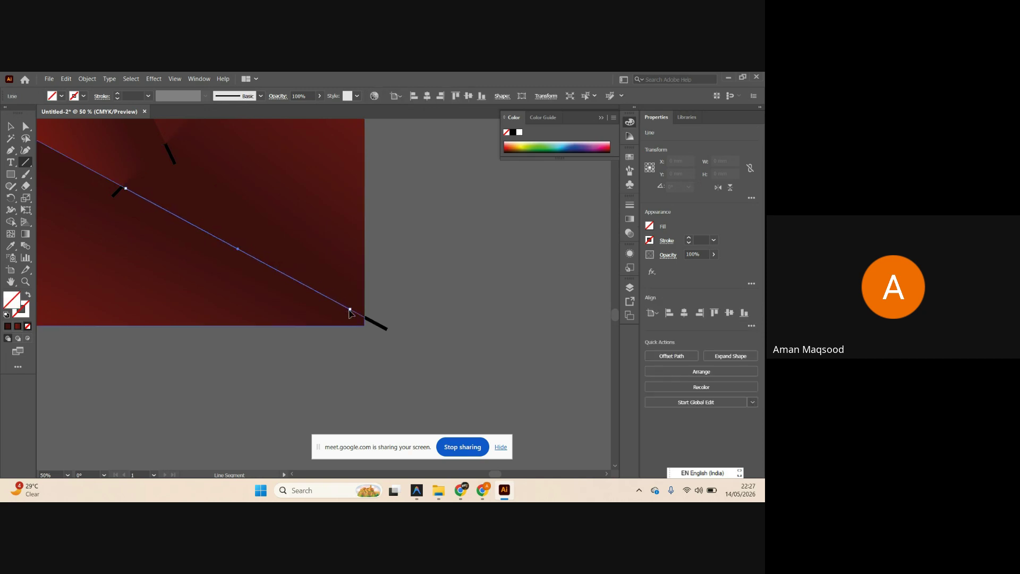
left_click(6, 315)
left_click(28, 326)
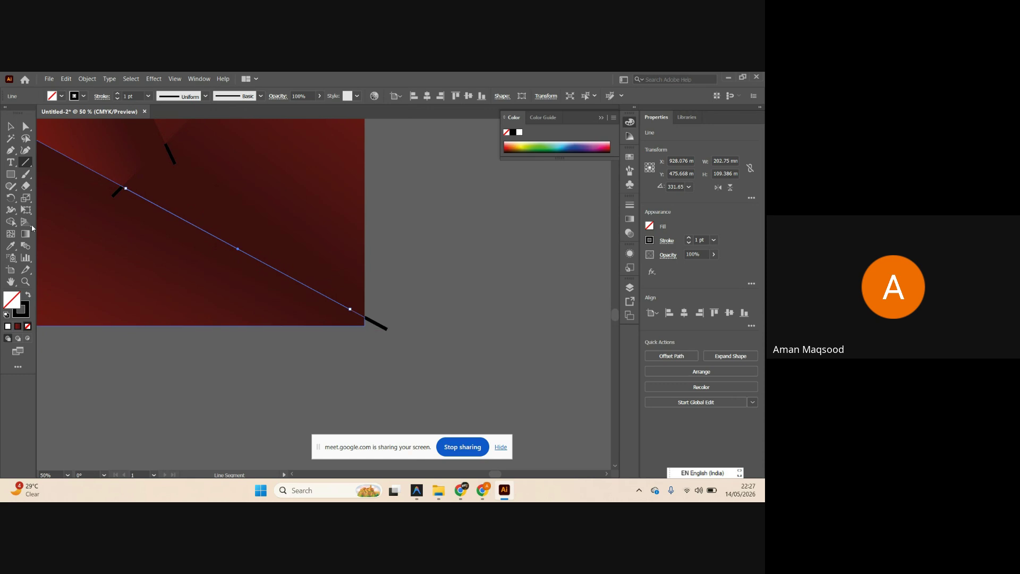
left_click(10, 126)
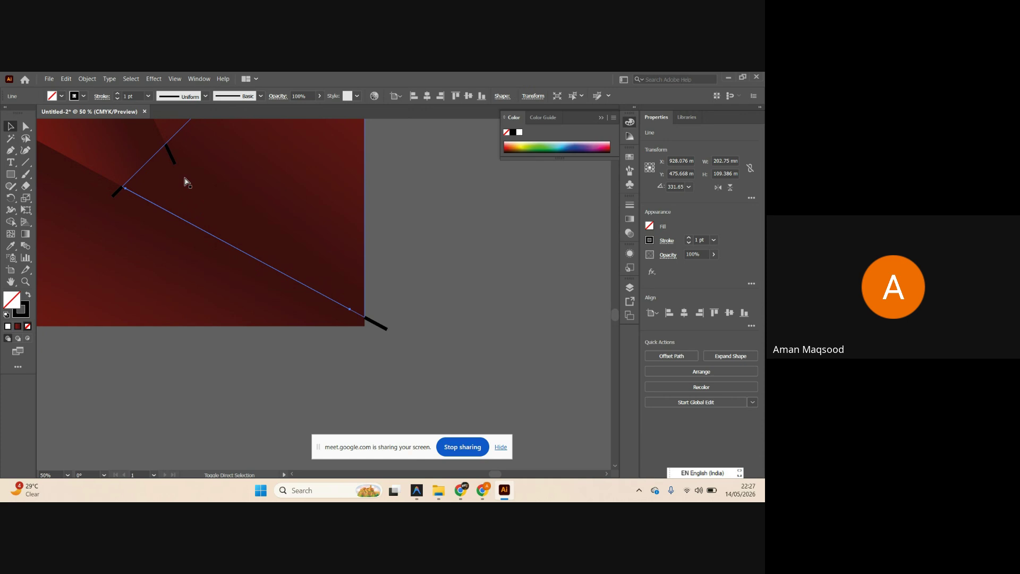
Set the diagonal line's stroke weight to 14 pt.
left_click(714, 240)
left_click(729, 400)
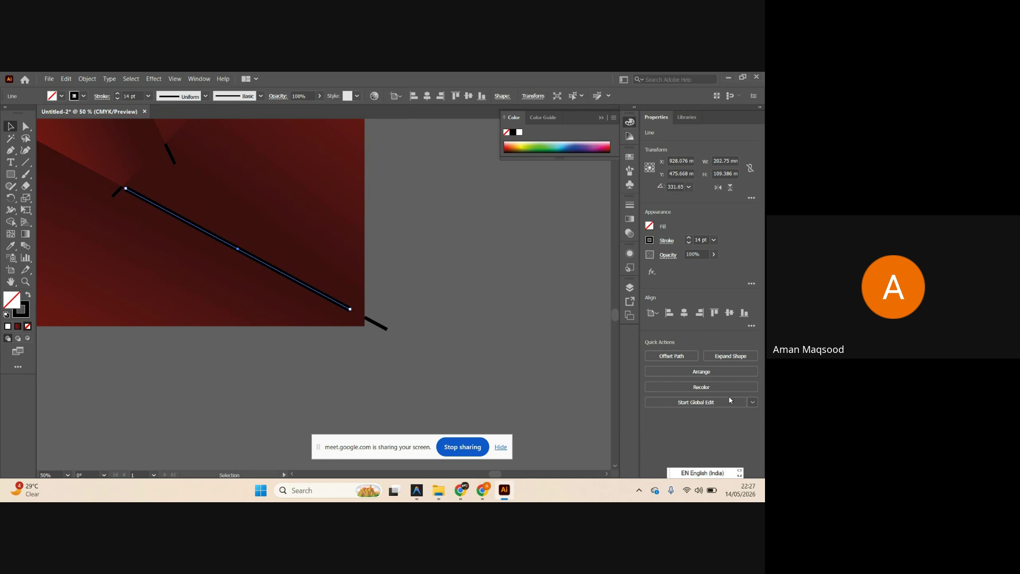
left_click(550, 297)
scroll(332, 296, "left", 2)
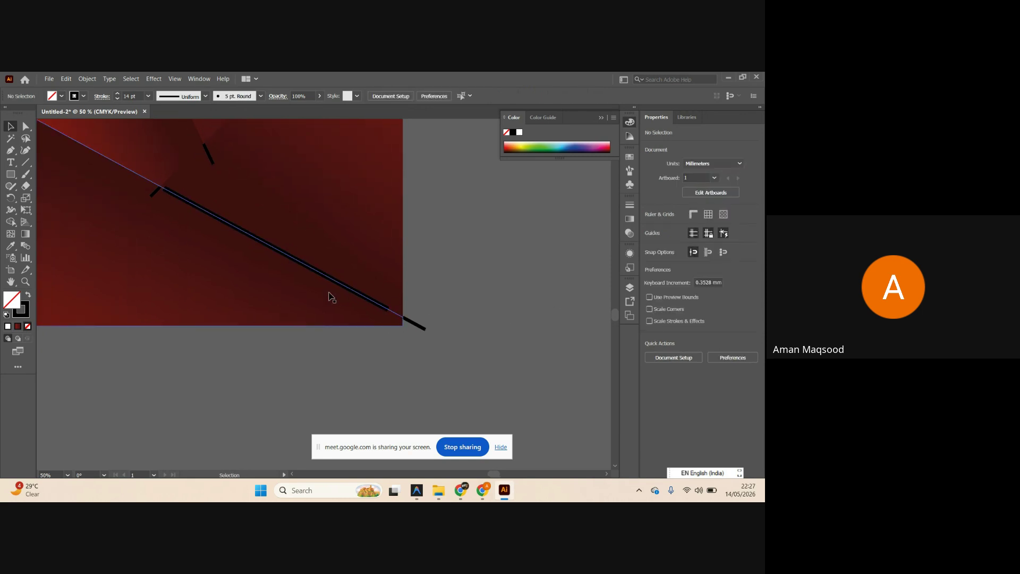
left_click(326, 278)
left_click(505, 296)
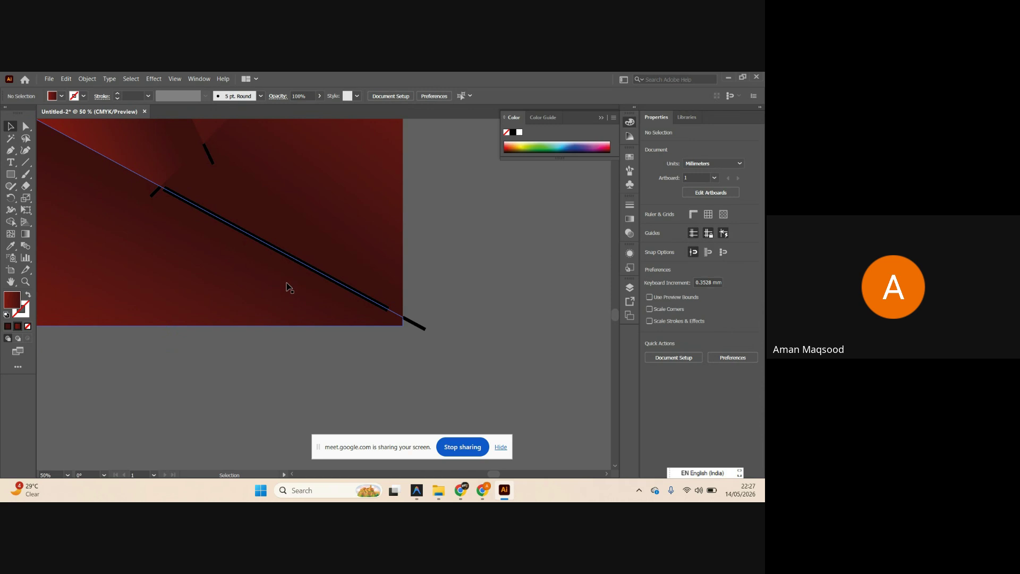
left_click(293, 263)
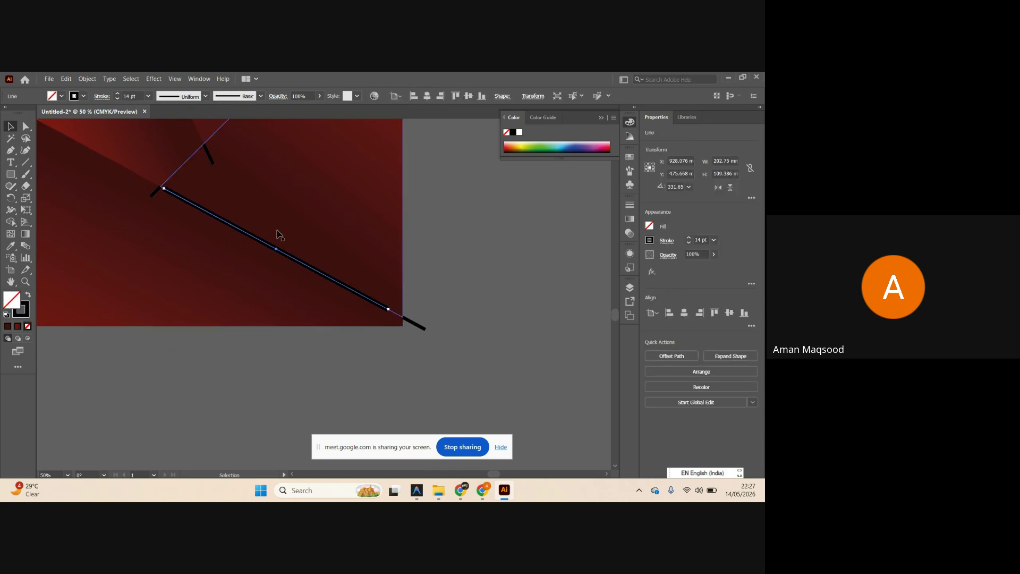
Apply a Gaussian Blur of about 36 px to the diagonal ridge line.
left_click(652, 272)
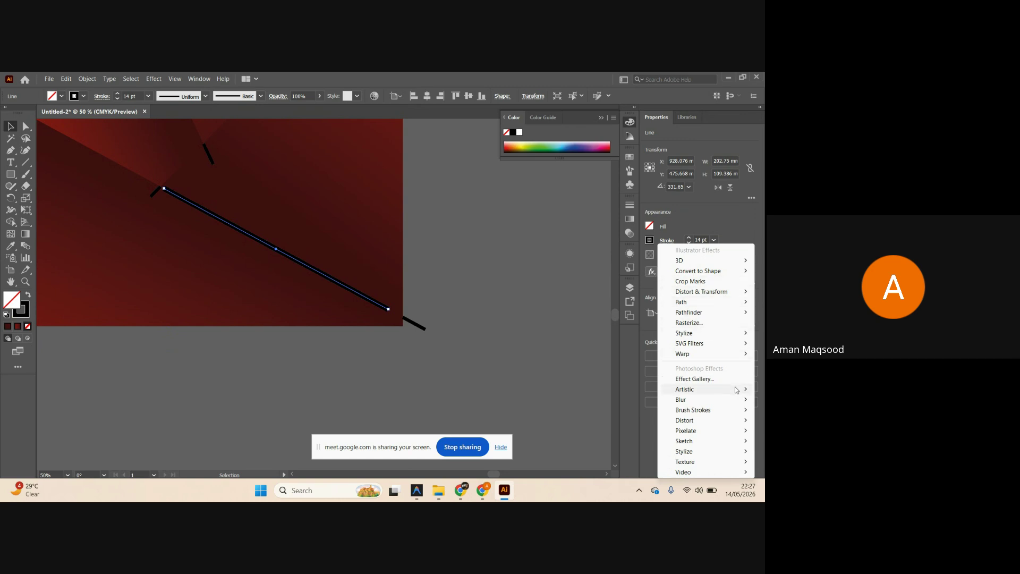
mouse_move(694, 402)
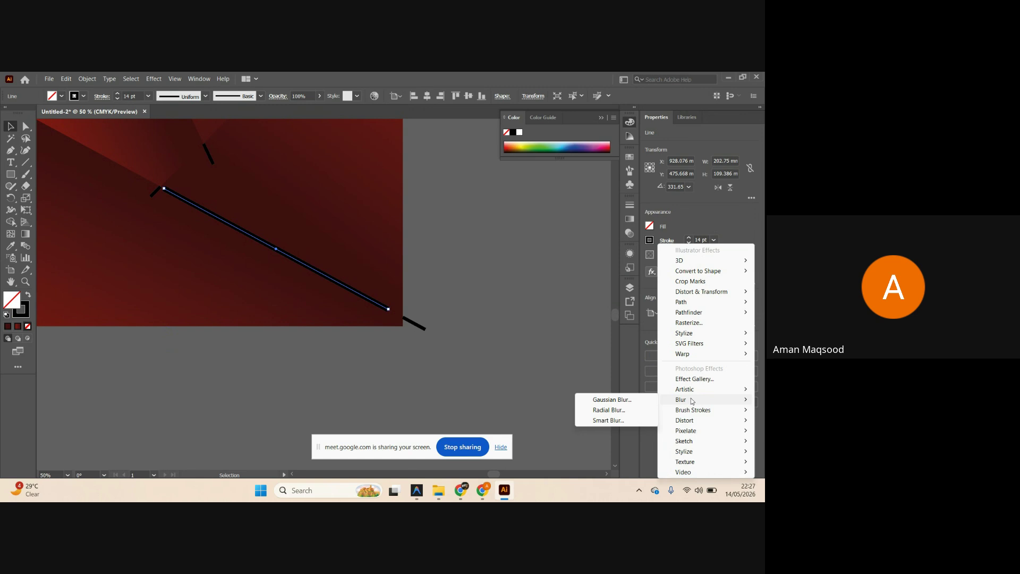
left_click(648, 402)
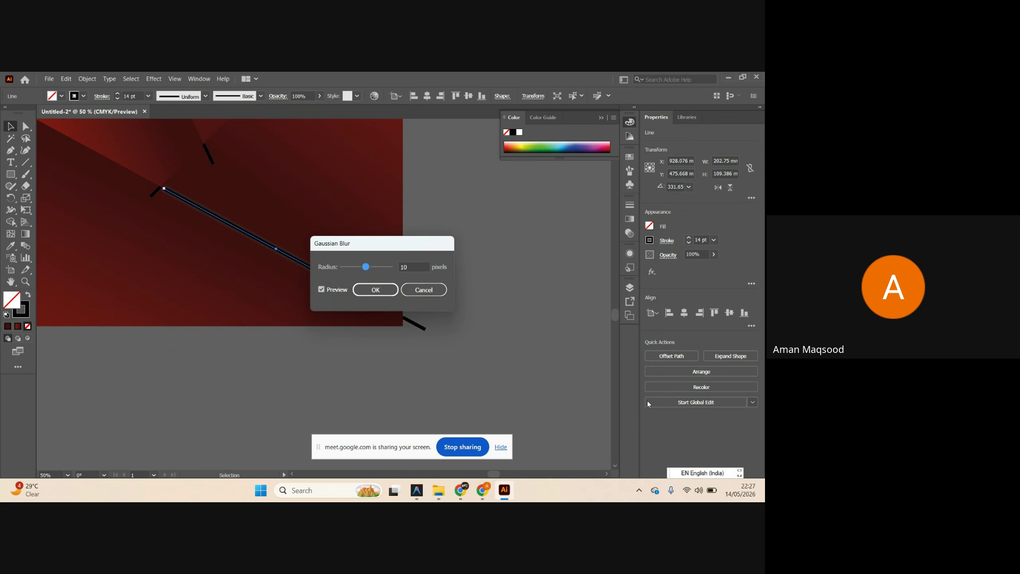
left_click_drag(381, 244, 501, 242)
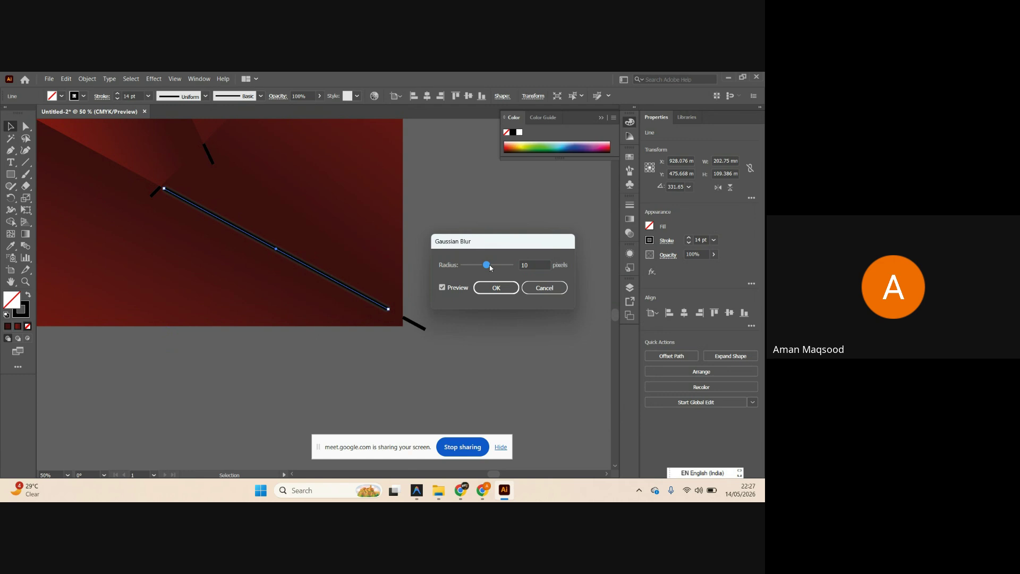
left_click_drag(493, 268, 494, 268)
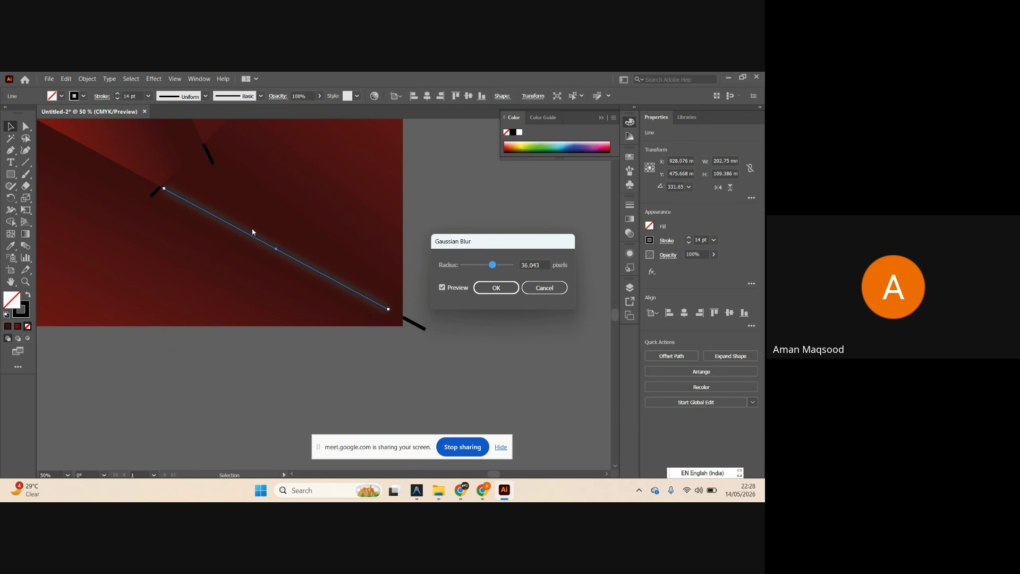
left_click(496, 287)
left_click(442, 303)
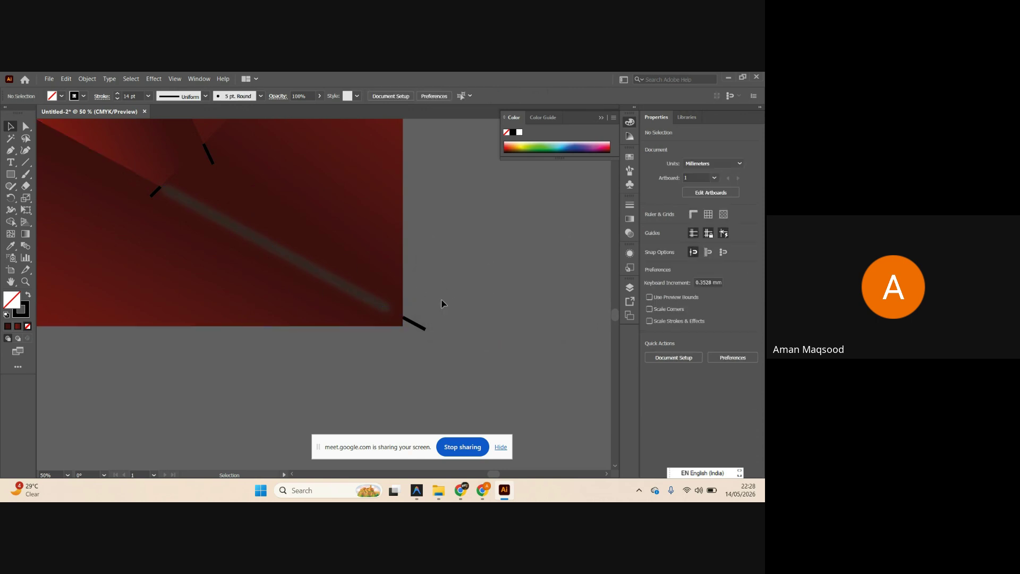
left_click(374, 308)
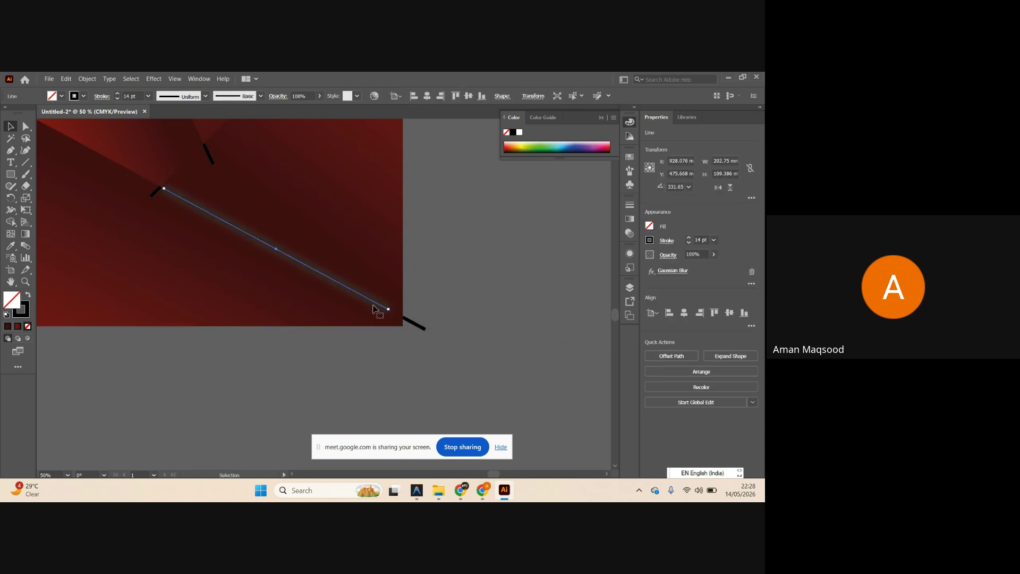
left_click(650, 242)
Set the line's stroke colour to rich black, CMYK 100/100/100/100.
left_click(602, 260)
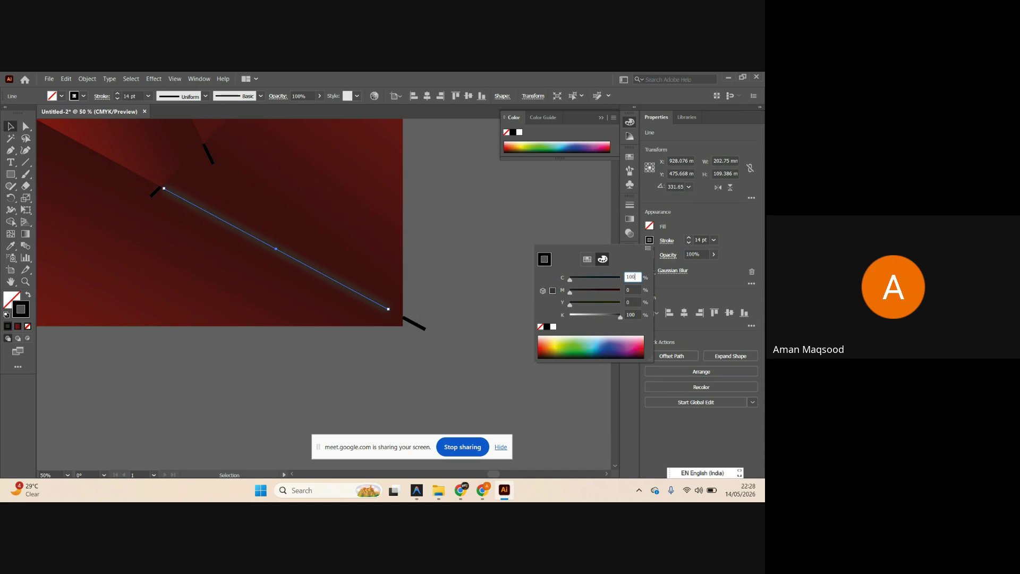
key("Tab")
type("100")
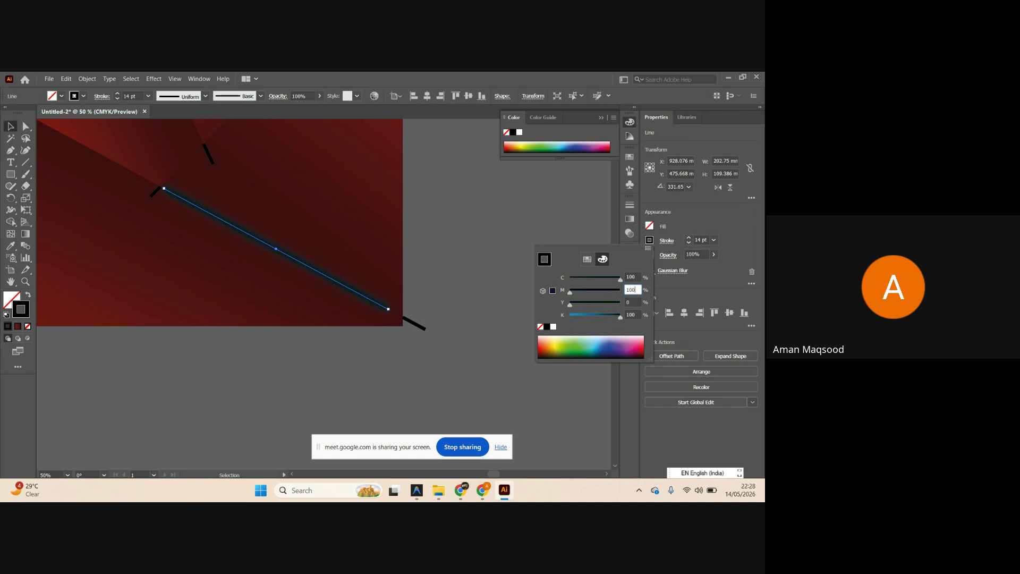
key("Tab")
type("100")
key("Return")
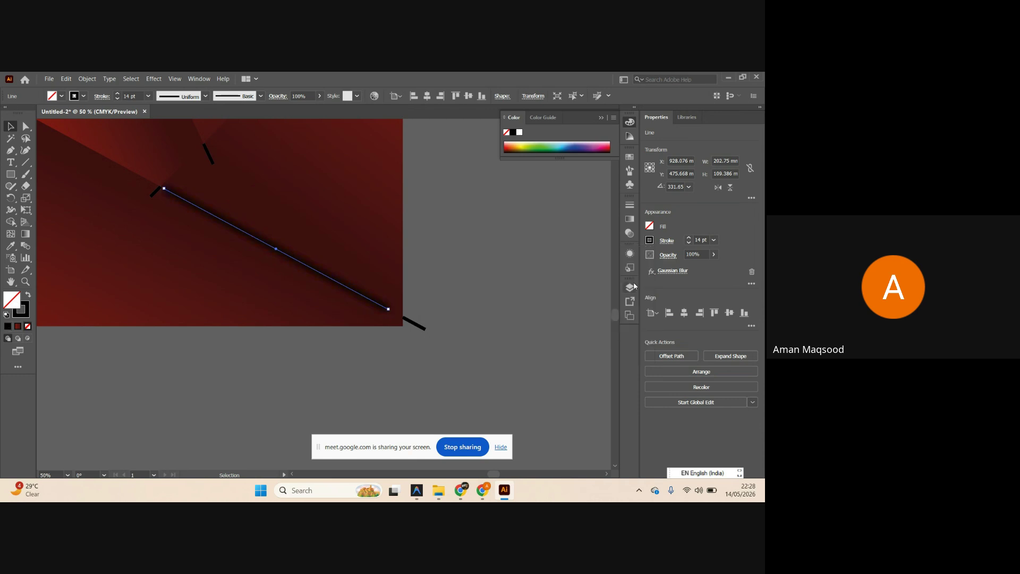
Raise the line's Gaussian Blur radius to about 44.7 px.
left_click(501, 298)
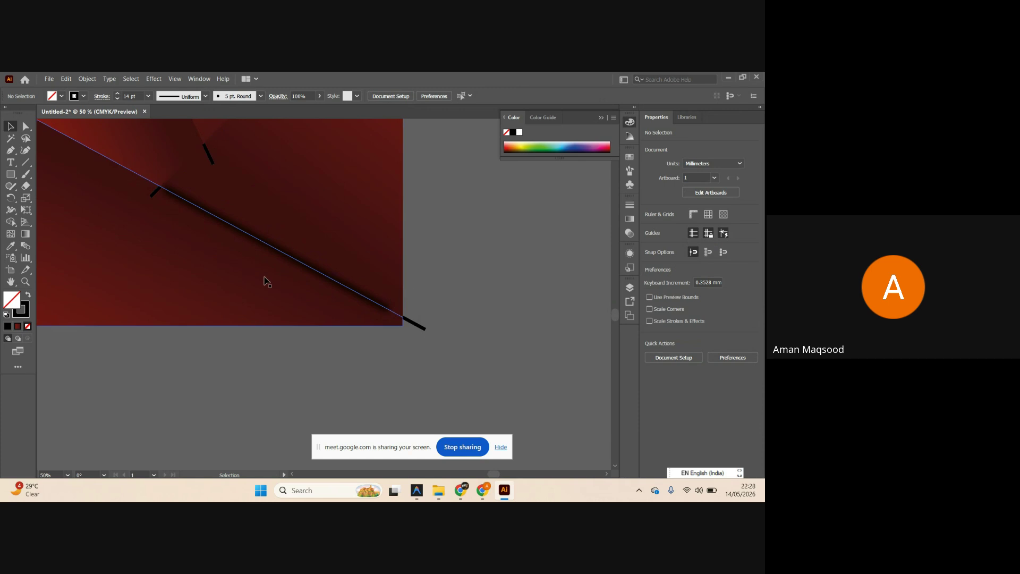
left_click(264, 282)
scroll(478, 273, "down", 2)
left_click(504, 292)
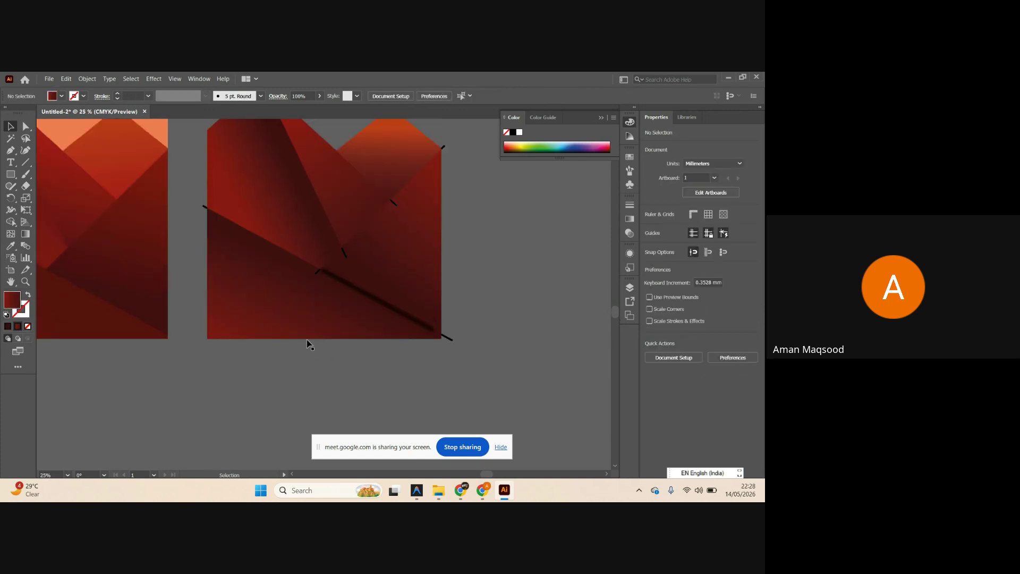
left_click(370, 300)
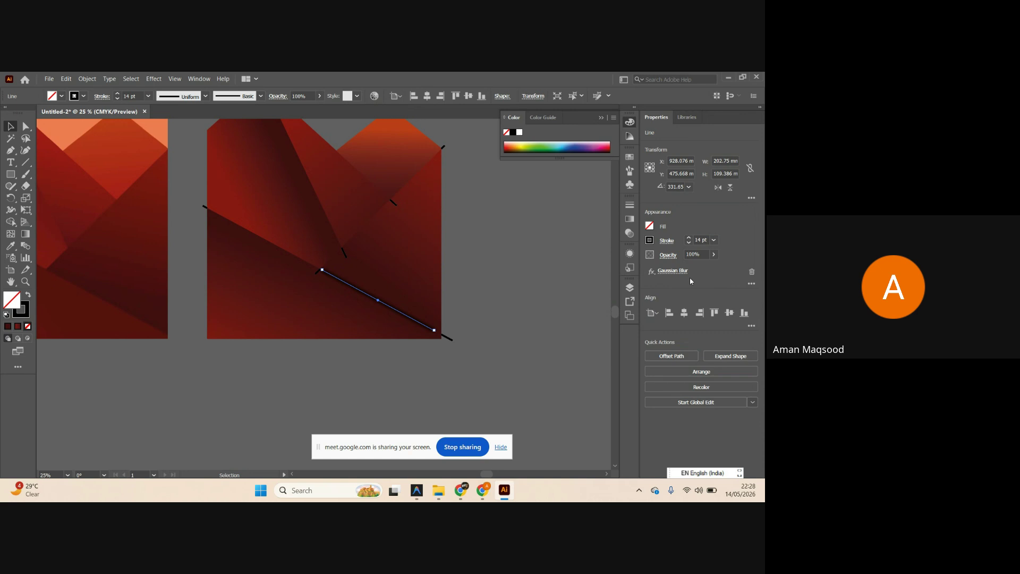
left_click(673, 271)
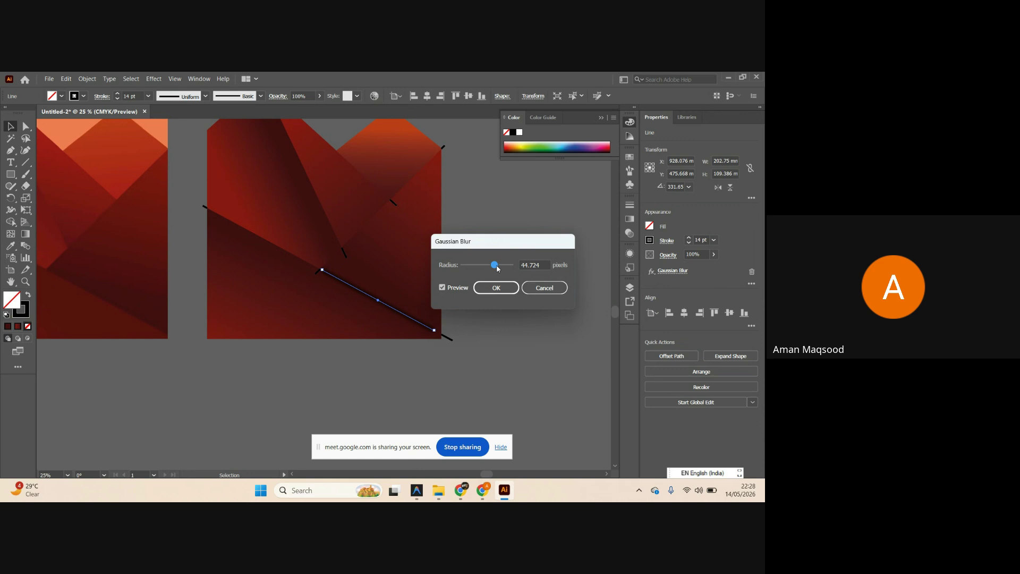
left_click(495, 287)
Select the lower red mountain facet to inspect its anchor points.
left_click(324, 322)
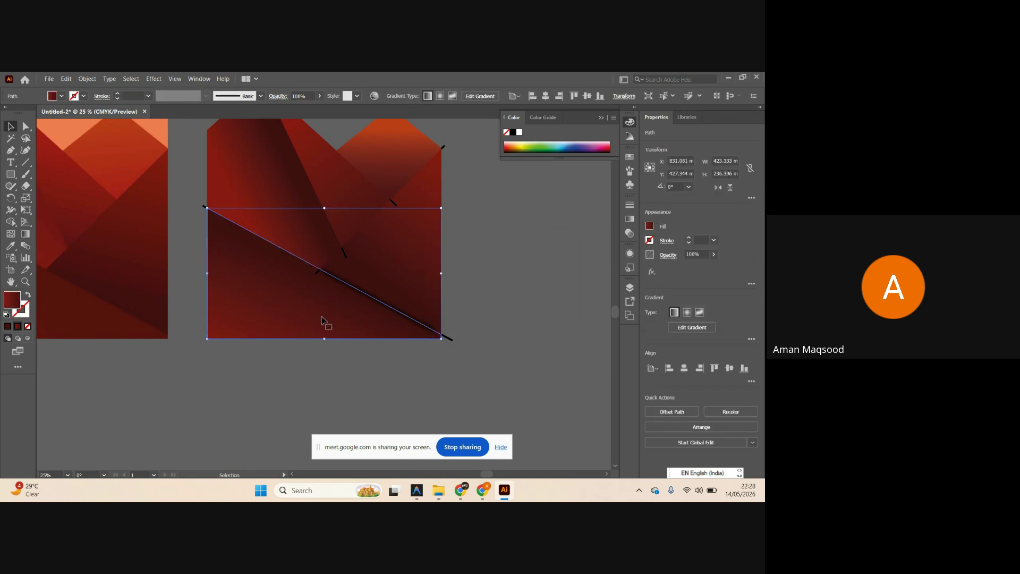
key("ctrl")
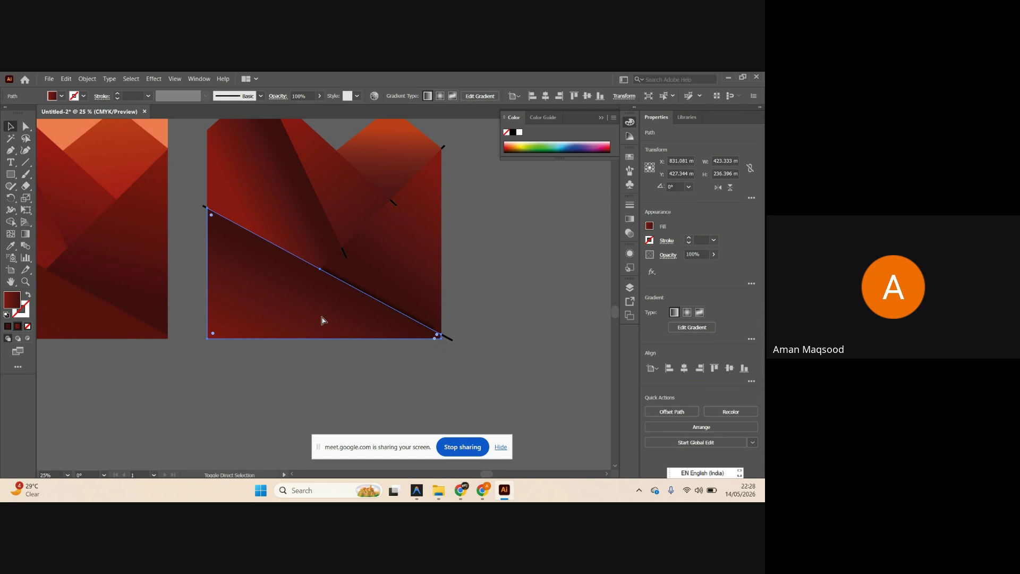
left_click(482, 312)
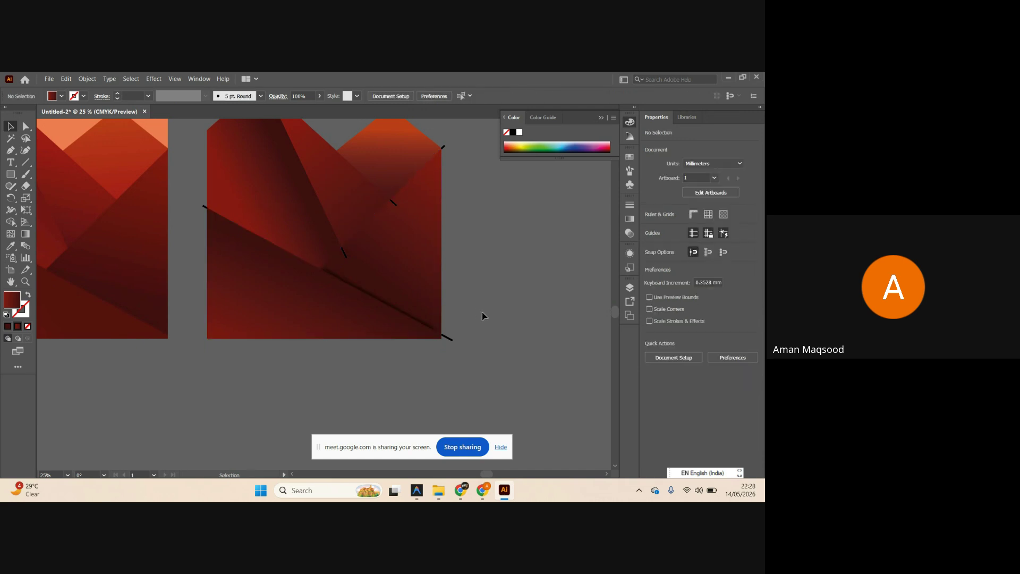
scroll(483, 317, "up", 1)
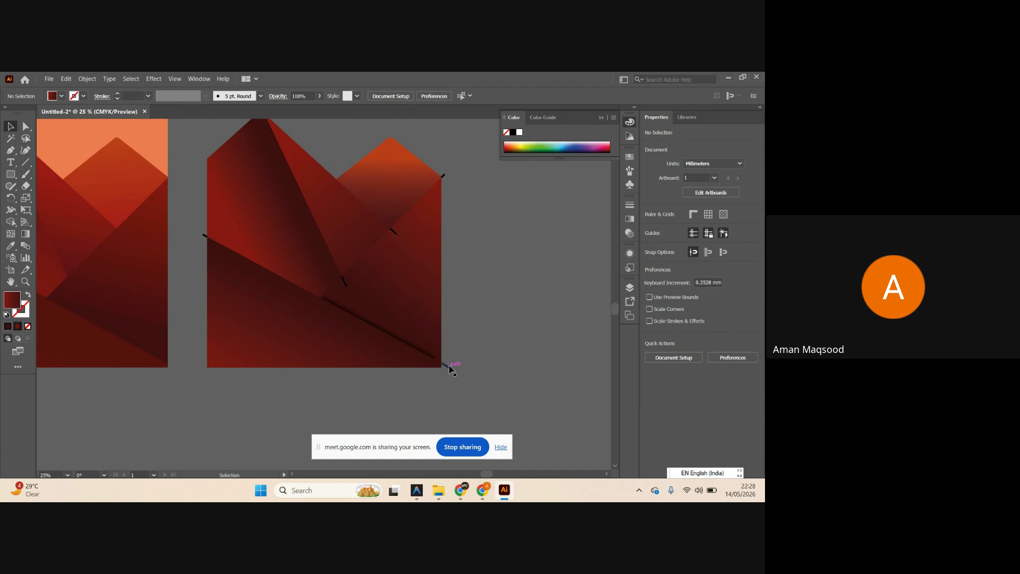
Select the three gradient mountain facets on the second artboard.
left_click(555, 355)
key("ctrl+minus")
scroll(441, 313, "up", 1)
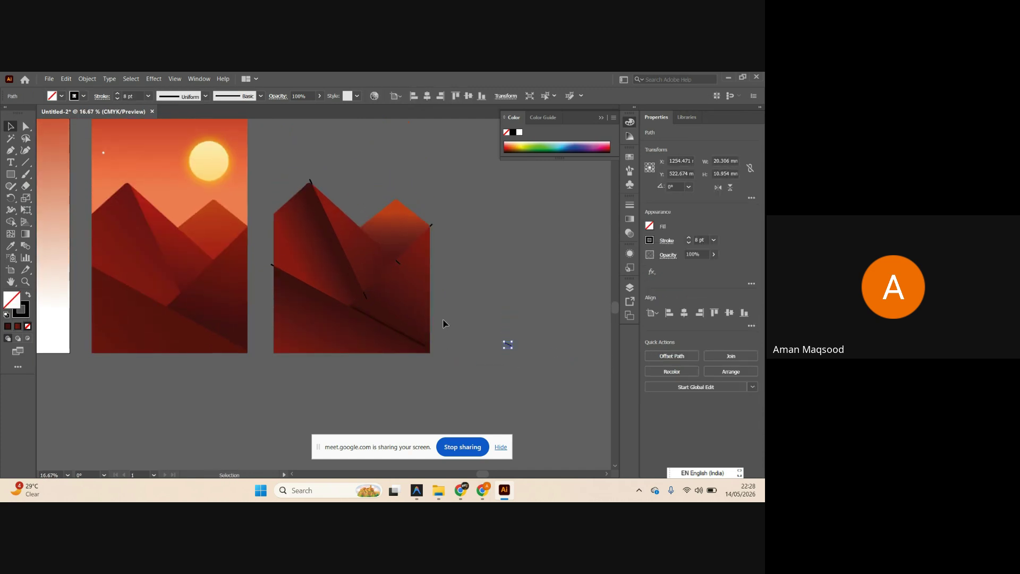
left_click(456, 370)
left_click_drag(457, 381, 305, 333)
left_click(482, 394)
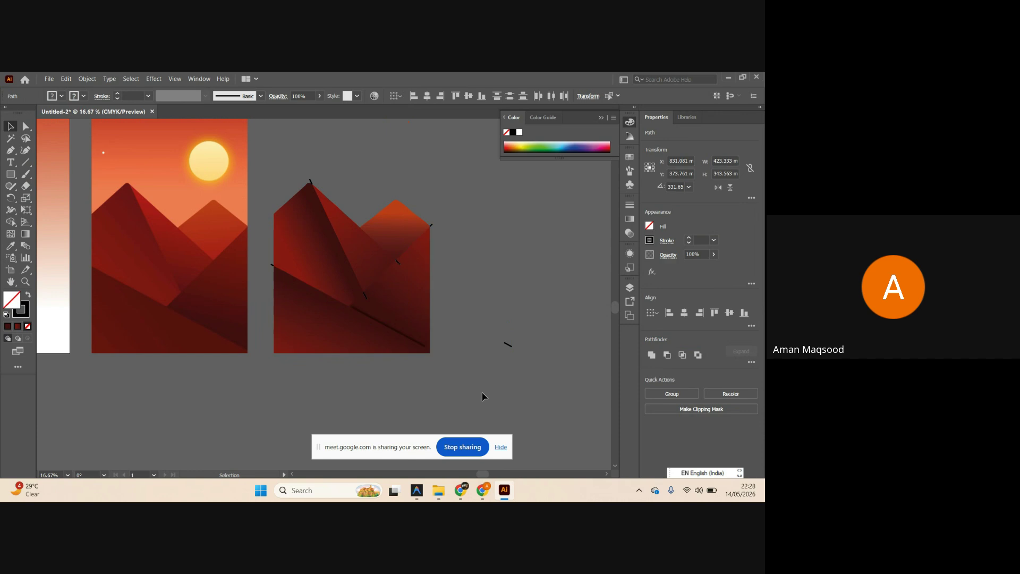
left_click(383, 338)
left_click(400, 312, "shift")
left_click(366, 260, "shift")
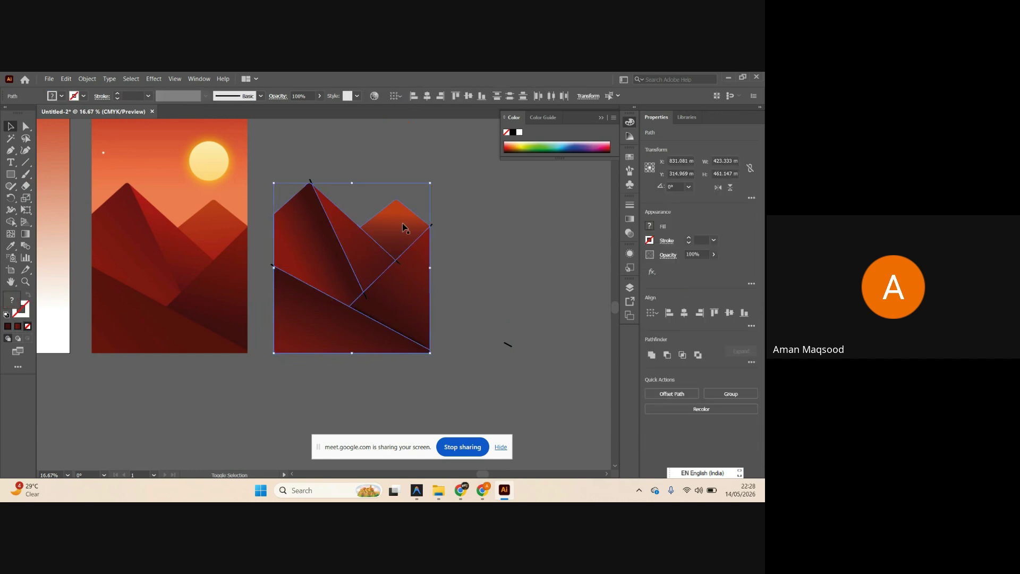
Group the selected facets with Ctrl+G and zoom out to all artboards.
key("a")
key("ctrl+g")
key("v")
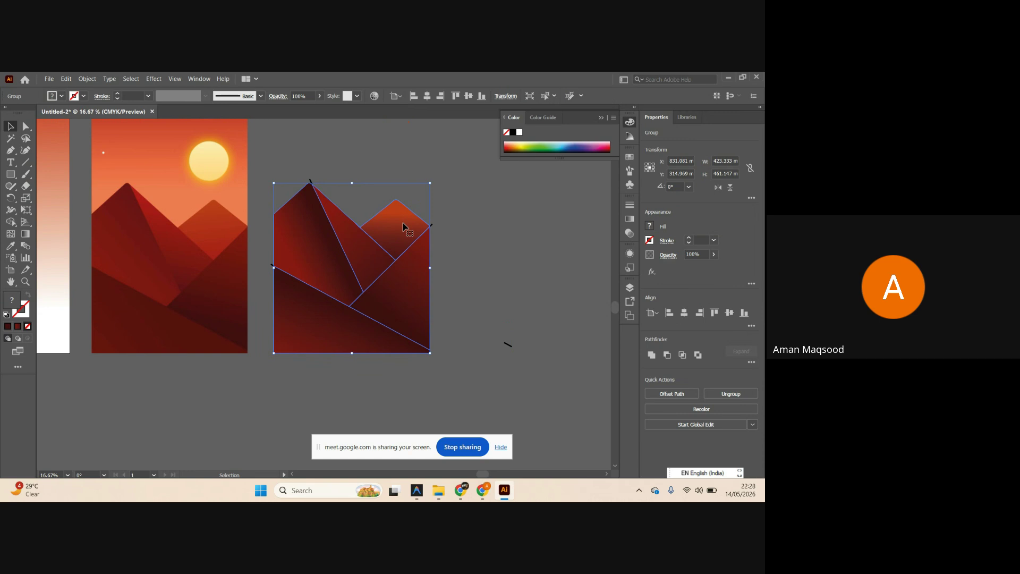
key("a")
scroll(404, 234, "down", 1)
scroll(390, 282, "down", 2, "alt")
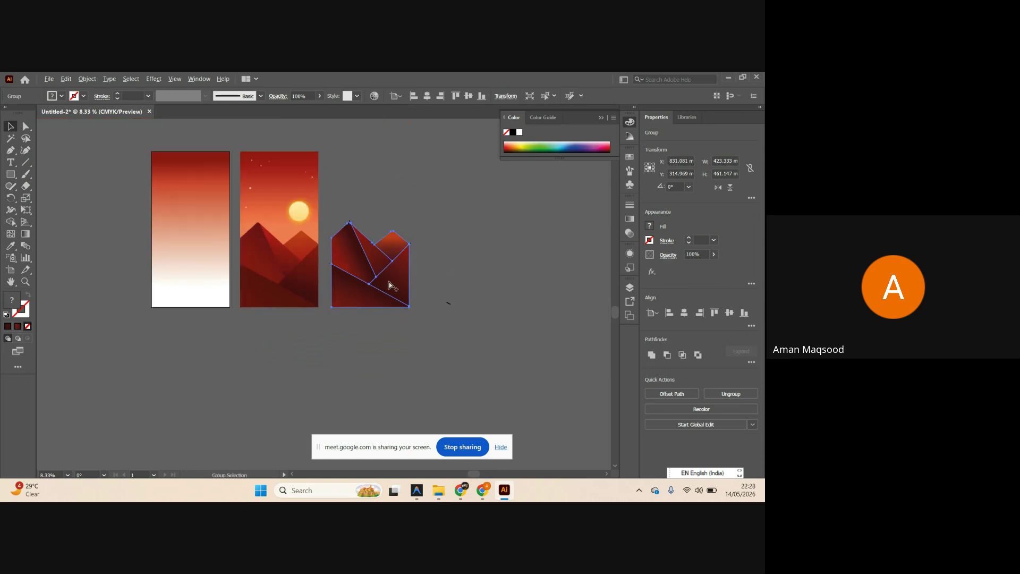
key("v")
Centre the mountain group horizontally on the first artboard, aligned to the artboard.
left_click(427, 97)
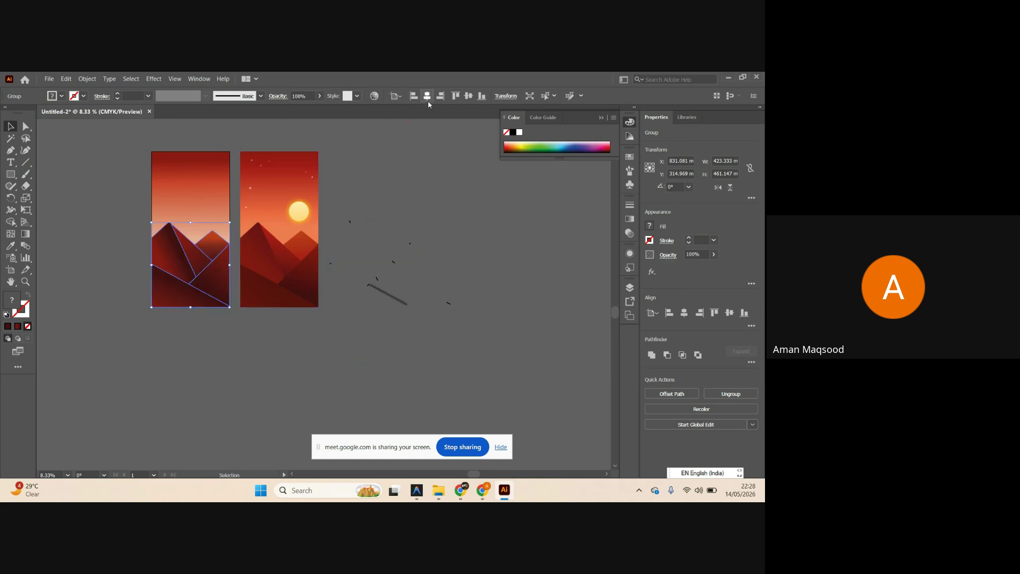
left_click(464, 227)
key("ctrl+z")
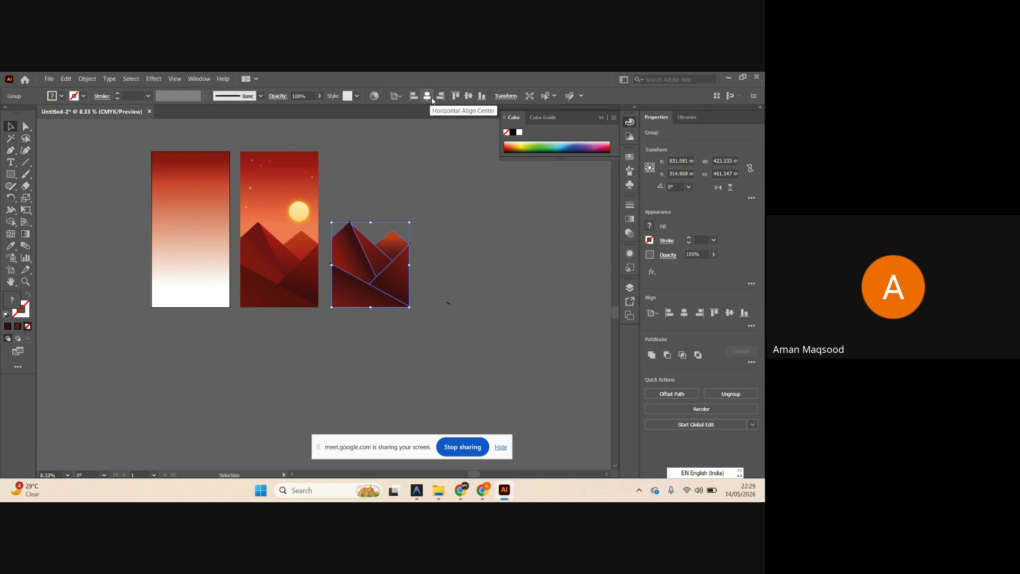
left_click(395, 97)
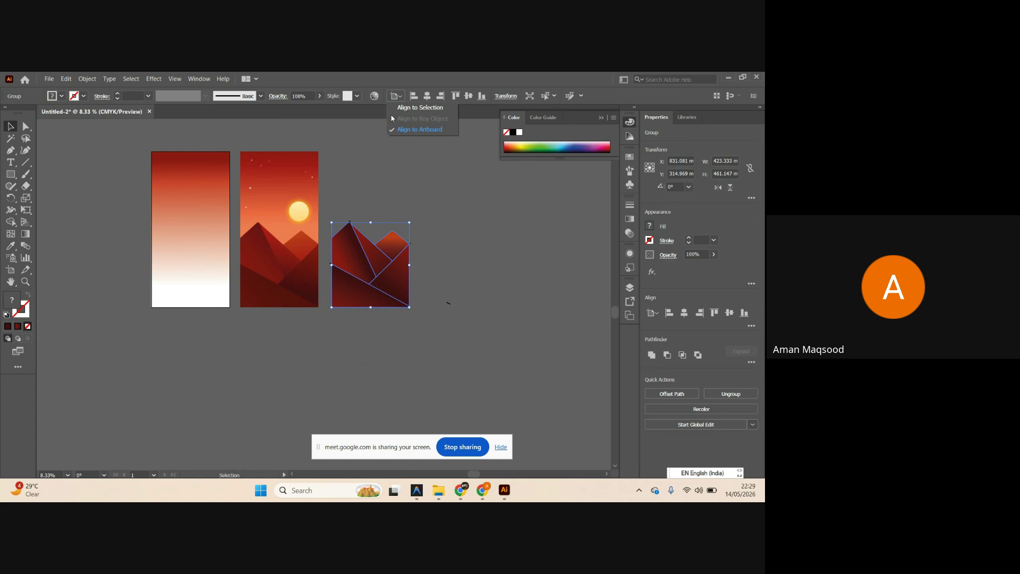
left_click(426, 96)
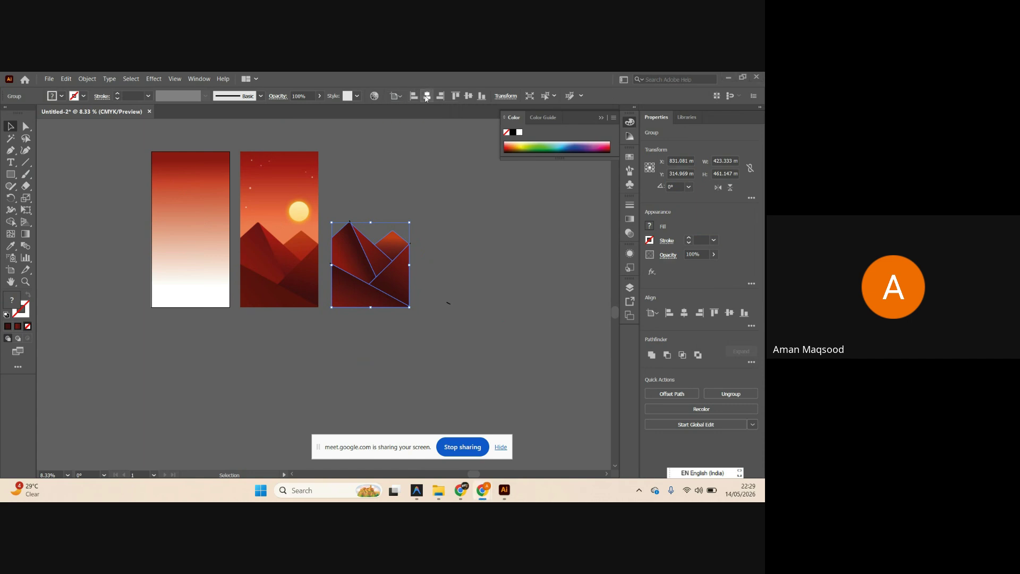
left_click(426, 96)
left_click(428, 246)
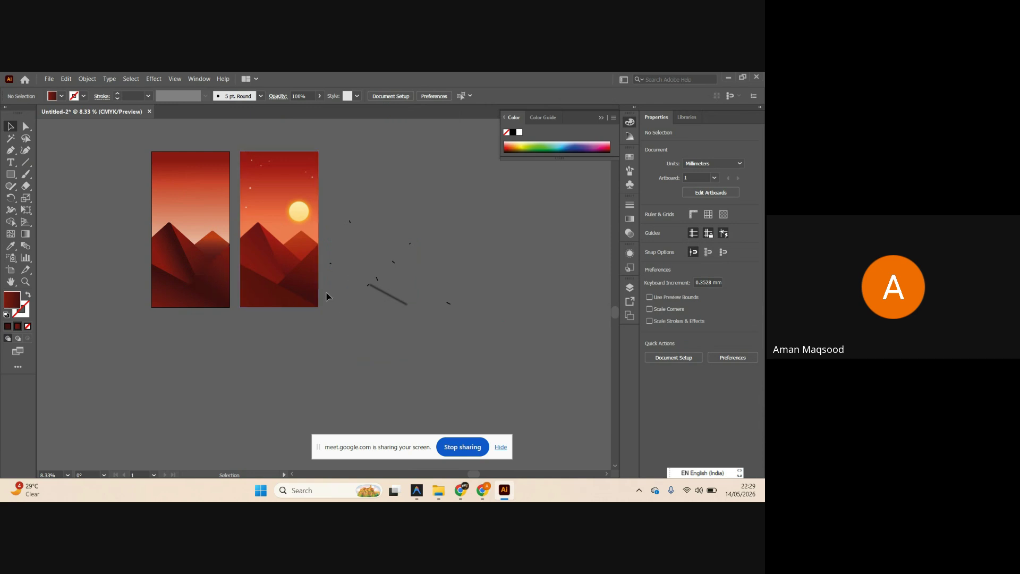
Switch to the Google Meet call window in Chrome.
left_click(460, 490)
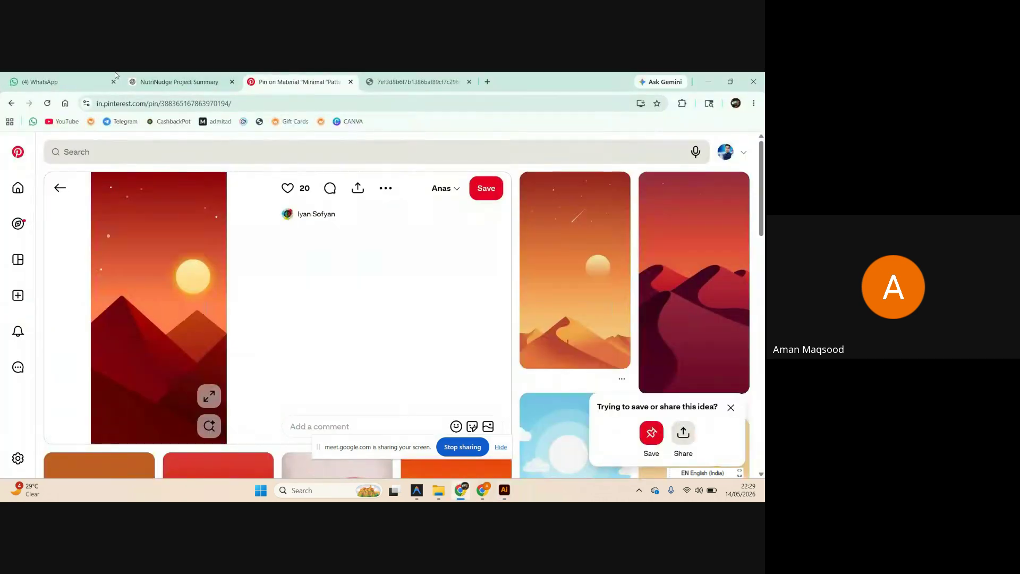
mouse_move(483, 489)
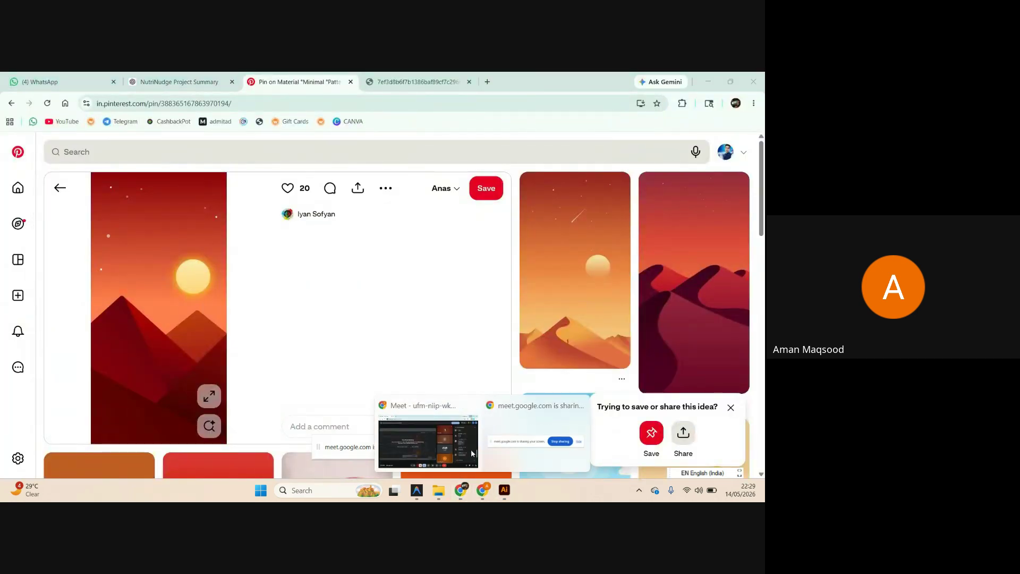
left_click(468, 447)
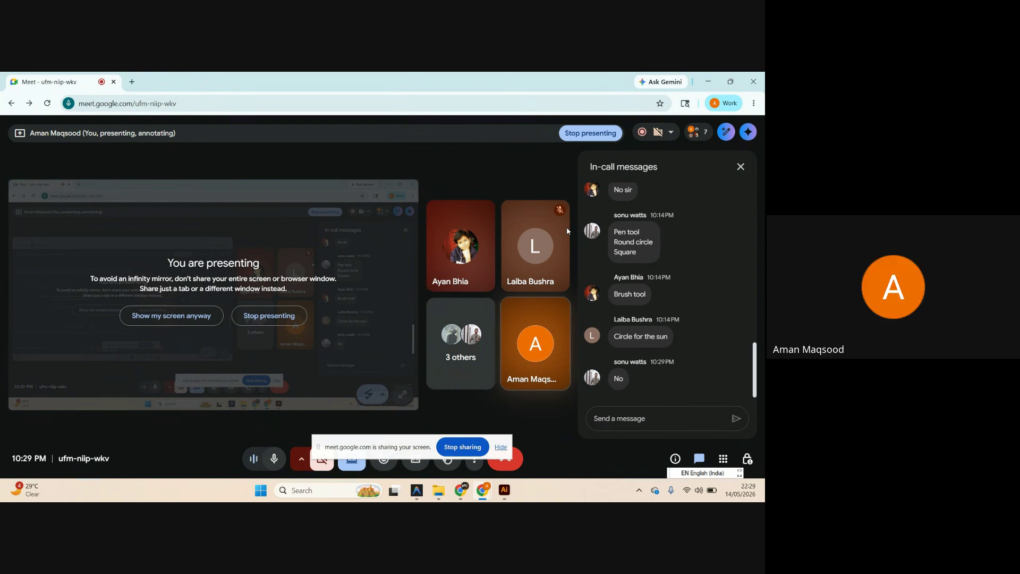
Review the Meet in-call messages, then return to the Illustrator sunset document.
mouse_move(565, 276)
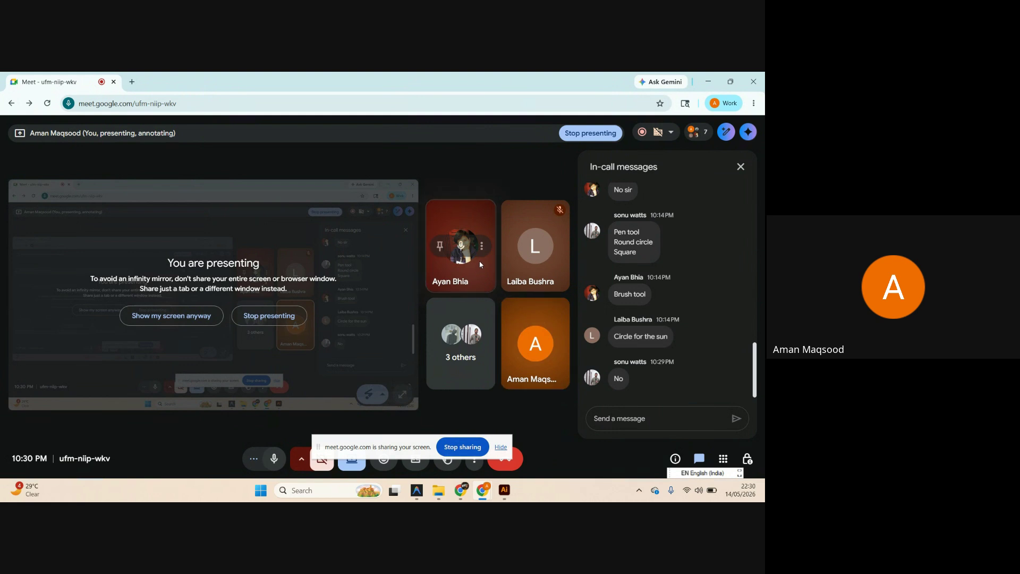
right_click(477, 248)
left_click(466, 184)
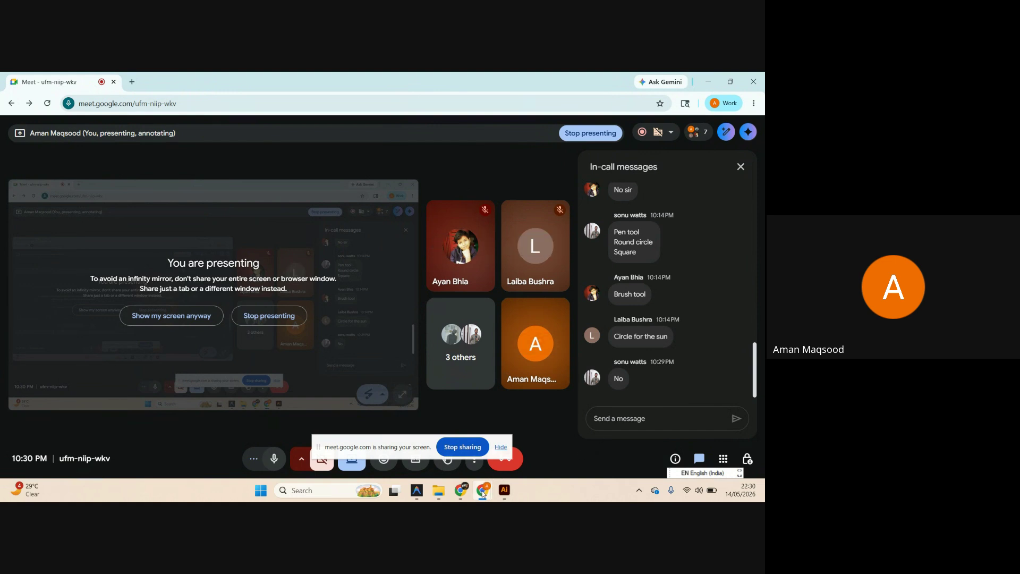
mouse_move(498, 494)
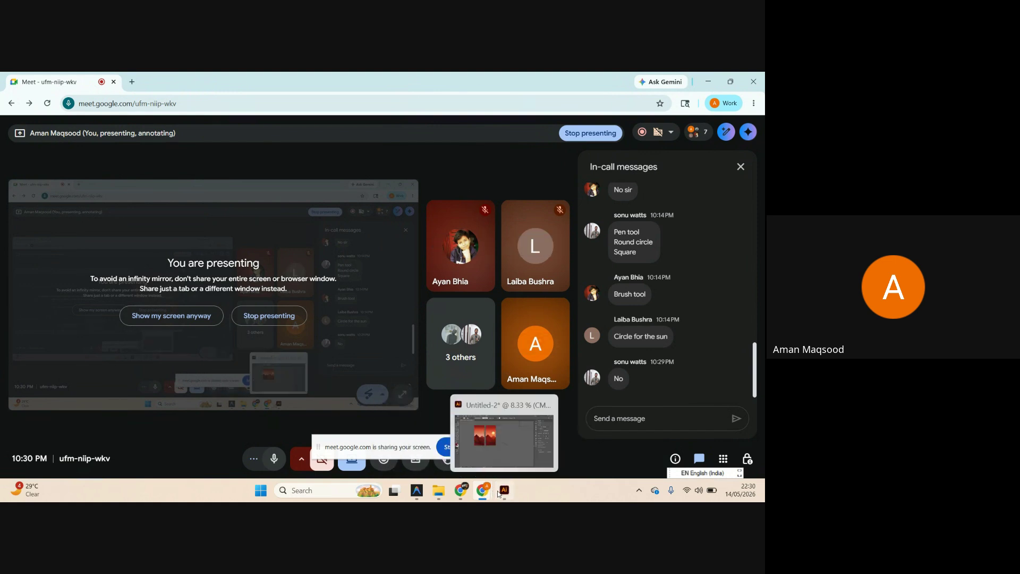
left_click(501, 491)
Zoom in on the sun and draw a circle over it with the Ellipse Tool.
scroll(292, 273, "left", 5)
scroll(292, 273, "up", 1)
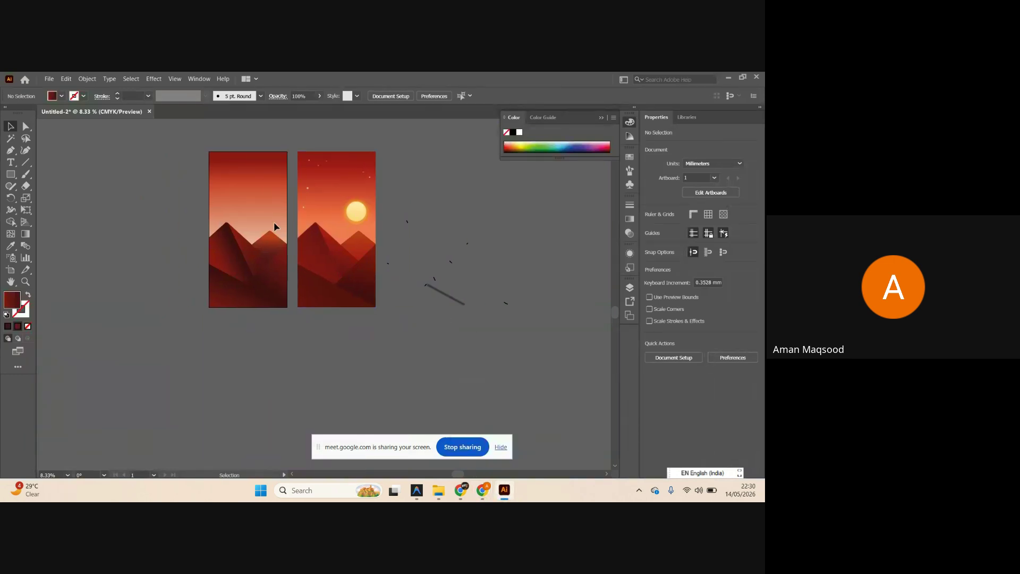
scroll(372, 268, "up", 1)
scroll(372, 268, "left", 3)
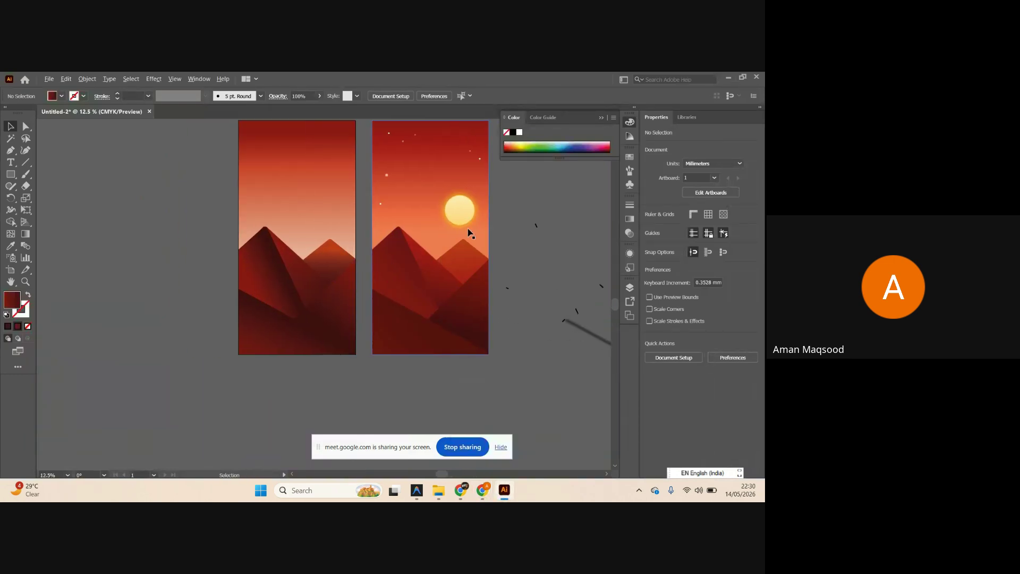
scroll(433, 267, "up", 1)
scroll(434, 266, "right", 4)
scroll(433, 266, "up", 3)
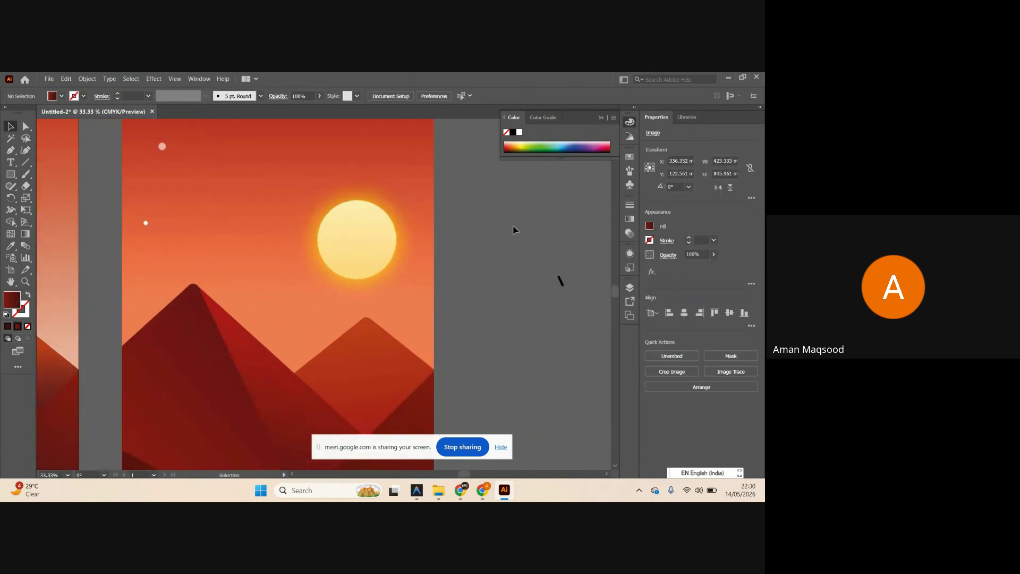
scroll(477, 260, "up", 2)
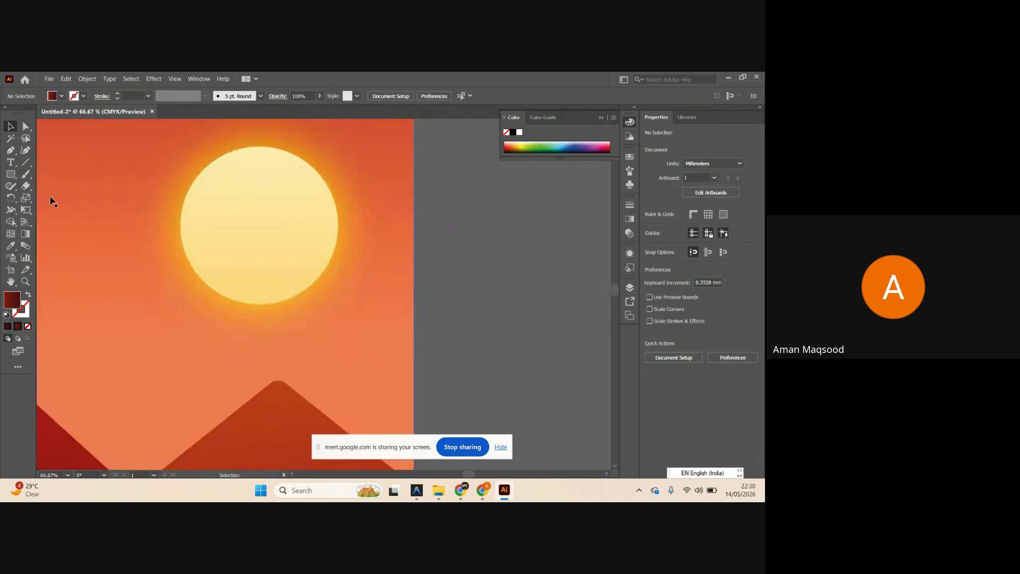
left_click(11, 174)
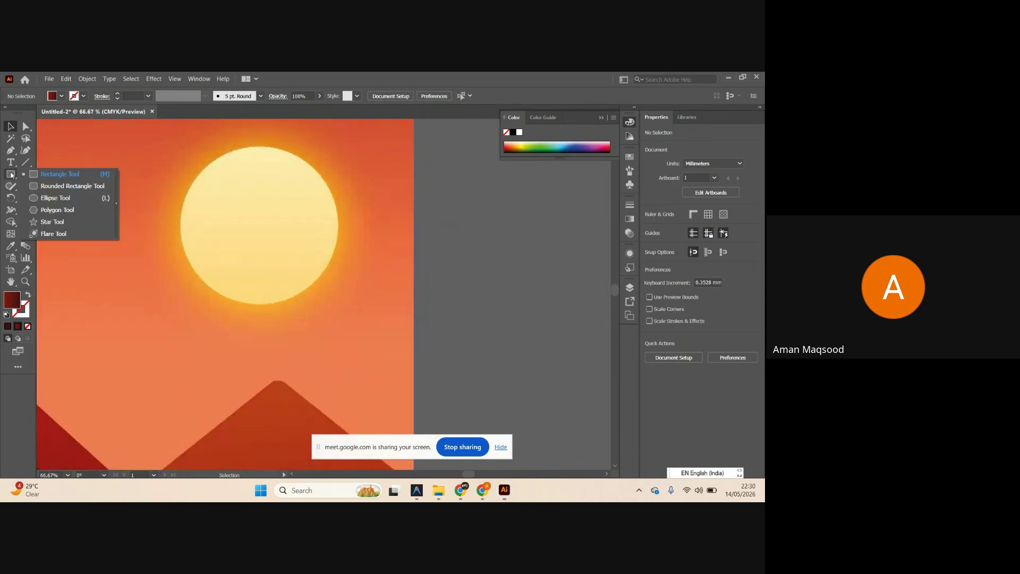
left_click(55, 198)
left_click_drag(265, 219, 297, 286)
Centre the circle, swap to an outline-only stroke, and resize it to about 107.3 mm.
key("v")
left_click_drag(272, 238, 267, 244)
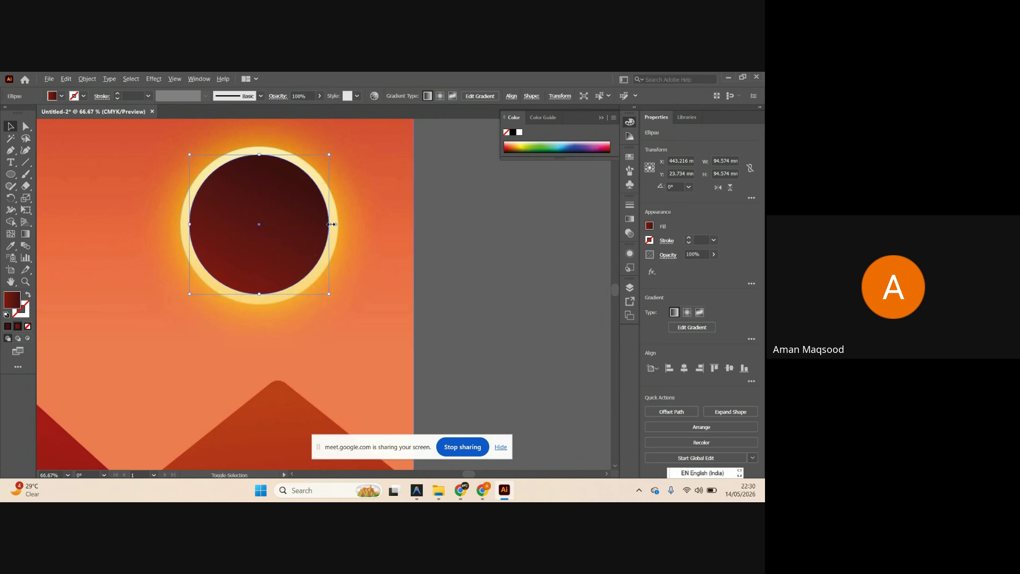
left_click_drag(330, 224, 338, 225)
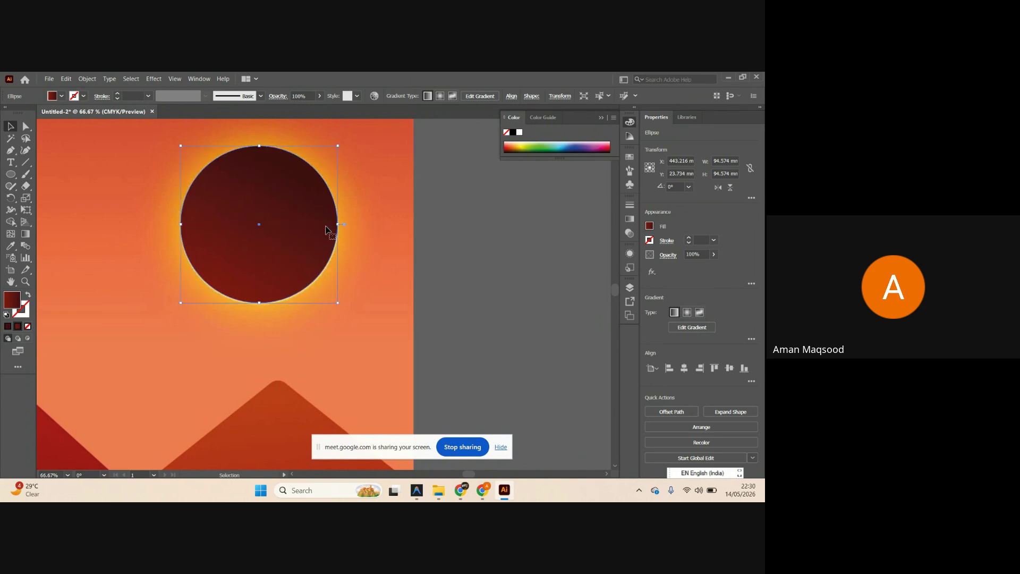
left_click(27, 295)
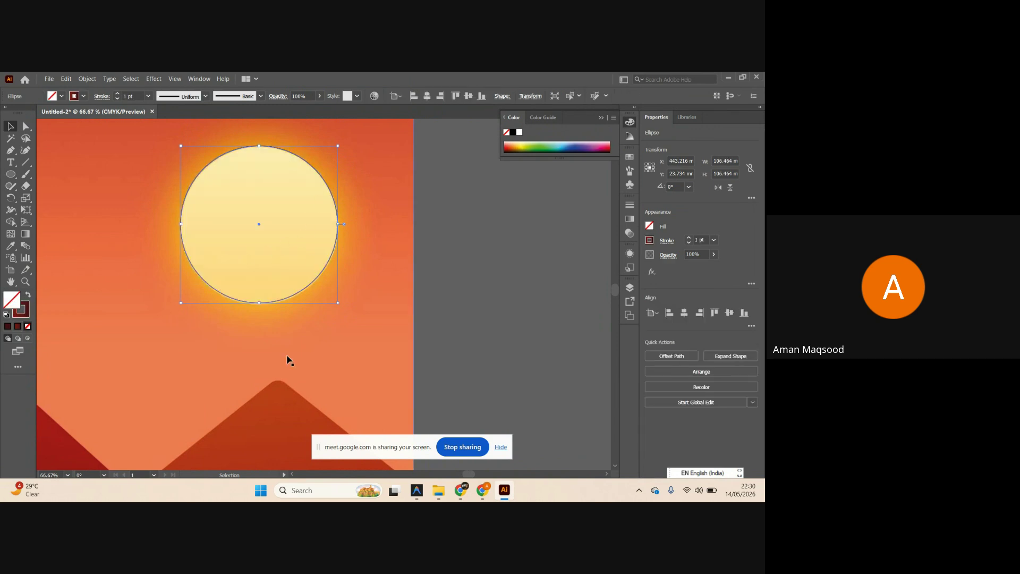
scroll(258, 307, "up", 3)
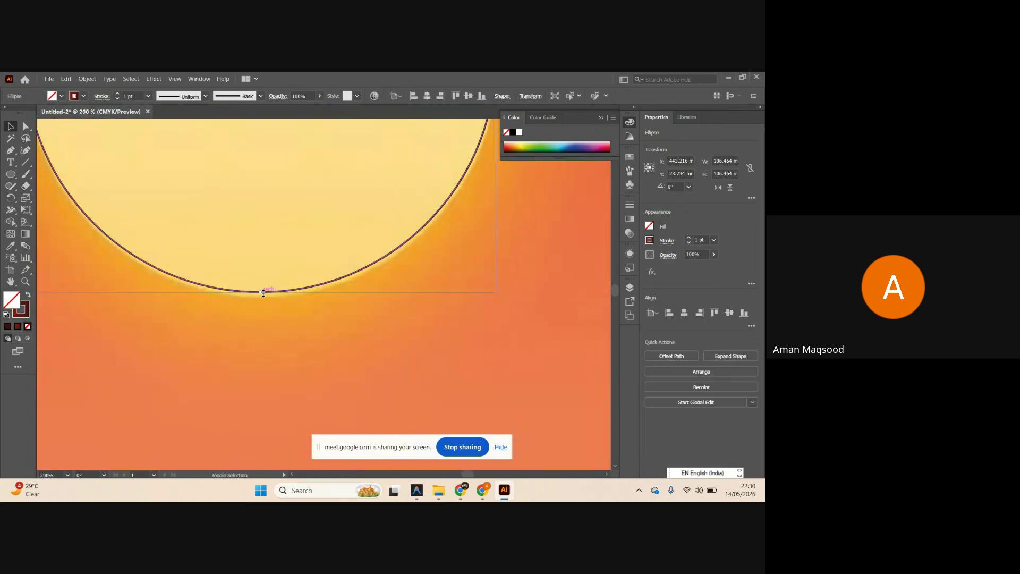
left_click_drag(262, 292, 262, 297)
key("a")
scroll(262, 297, "down", 3)
key("v")
scroll(261, 300, "down", 1)
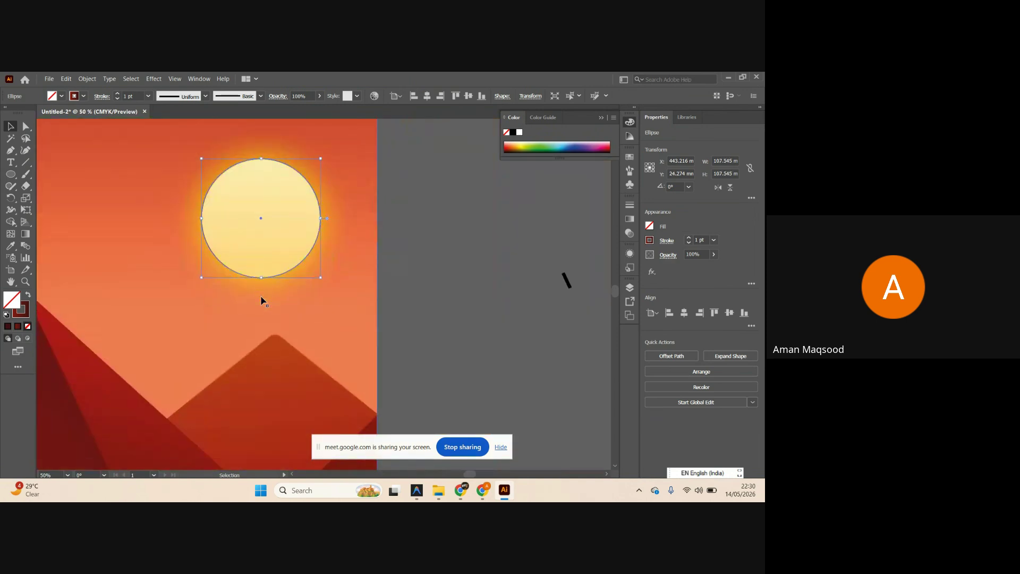
Reset the circle to default colours, remove its outline and move it beside the second artboard.
left_click(7, 315)
left_click(26, 314)
left_click(28, 326)
scroll(231, 219, "right", 2)
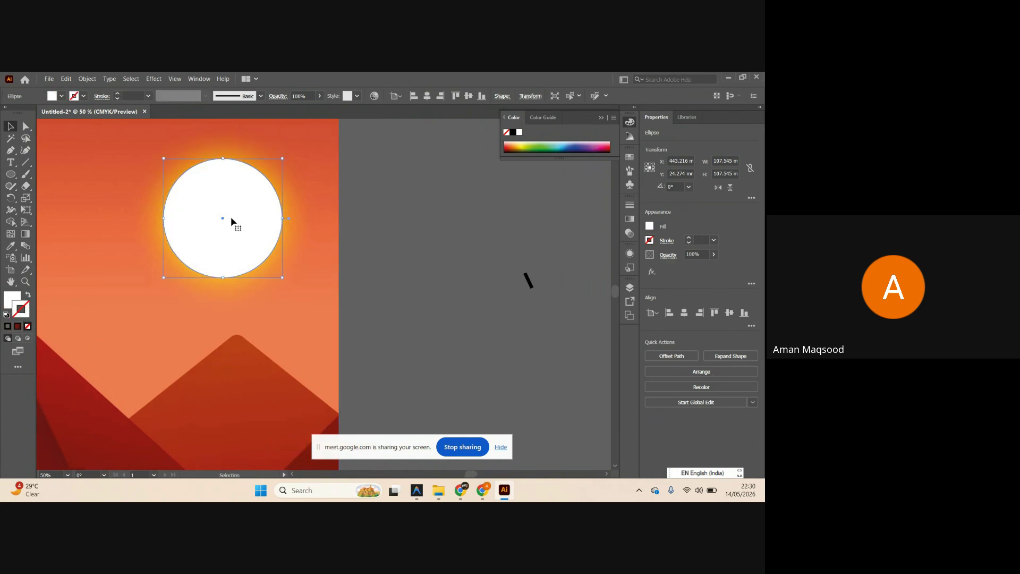
left_click_drag(223, 224, 409, 218)
scroll(410, 218, "right", 4)
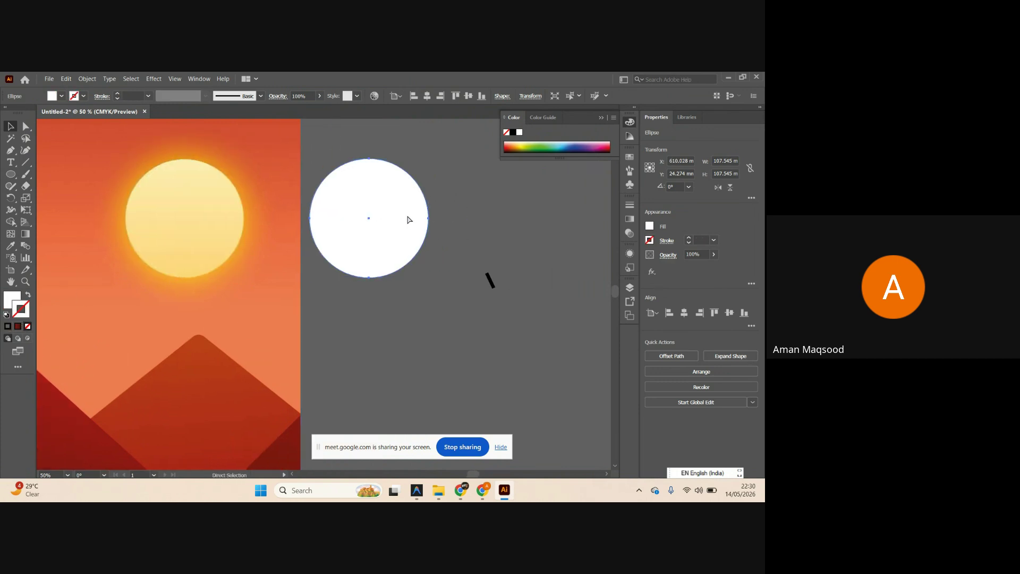
scroll(385, 221, "right", 3)
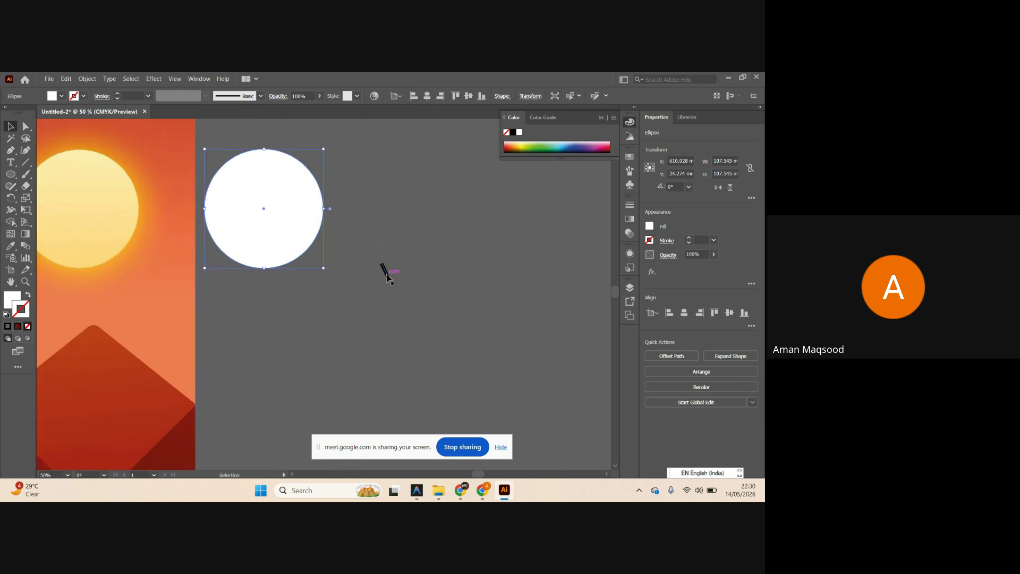
Fill the white circle with the sun's pale yellow using the Eyedropper.
left_click(384, 272)
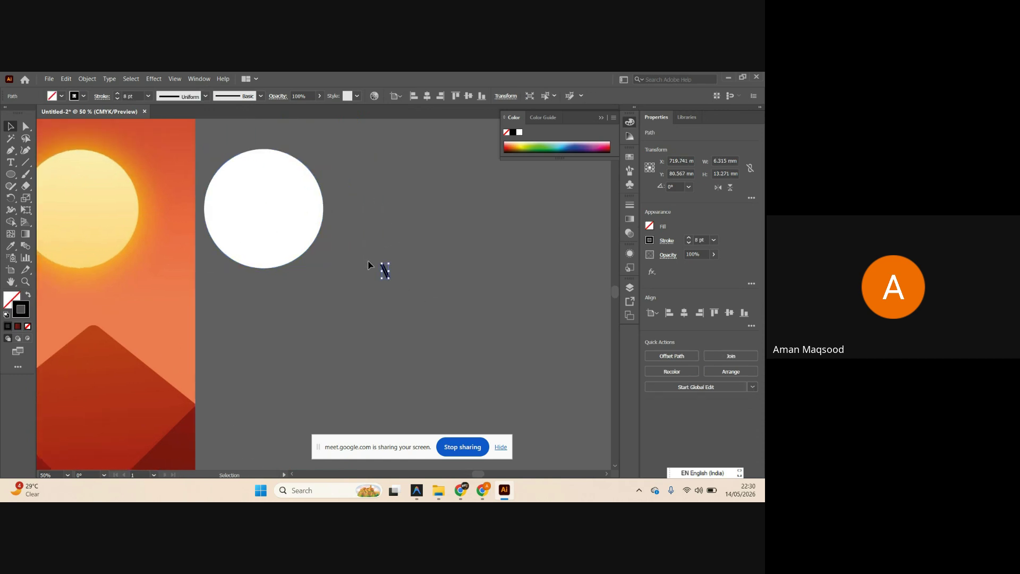
scroll(372, 264, "down", 5)
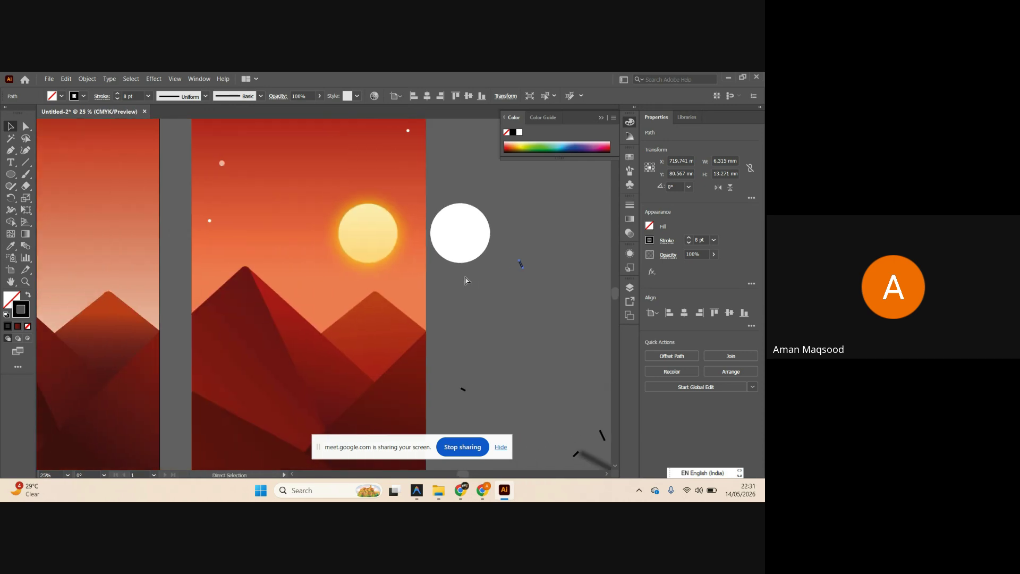
scroll(486, 241, "up", 3)
left_click(478, 246)
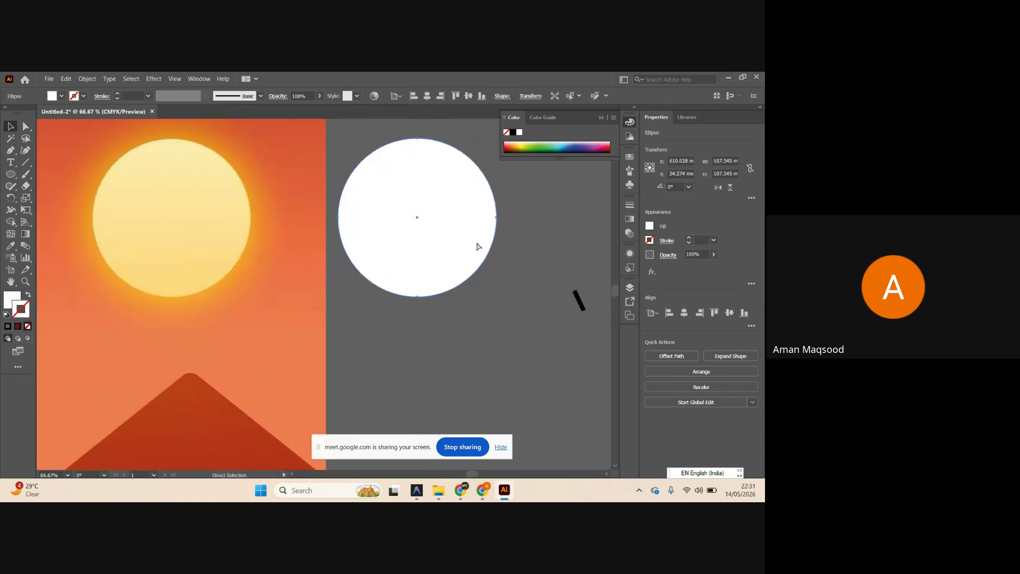
key("i")
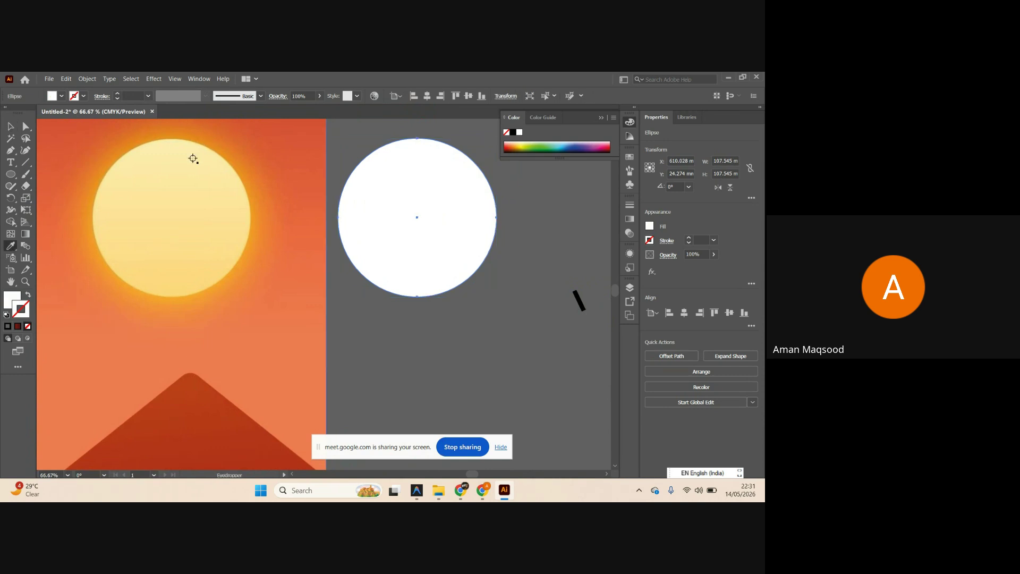
left_click(193, 158)
Alt-drag a copy of the pale circle so it just touches the first on the right.
key("v")
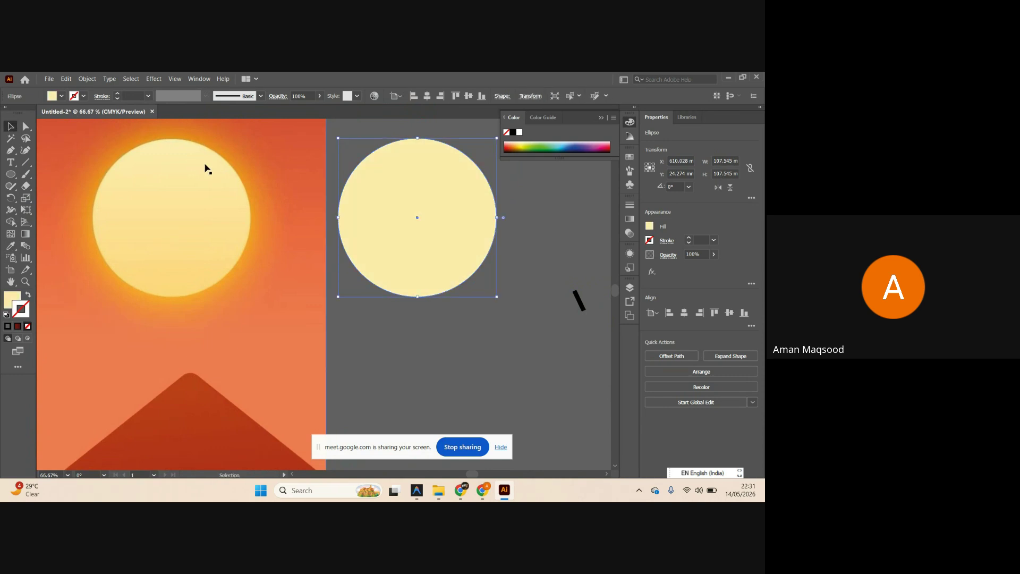
scroll(213, 176, "right", 3)
scroll(246, 215, "down", 2)
left_click_drag(282, 223, 366, 212)
left_click_drag(369, 255, 399, 303)
scroll(393, 285, "down", 3)
scroll(460, 284, "up", 1)
scroll(439, 274, "down", 2)
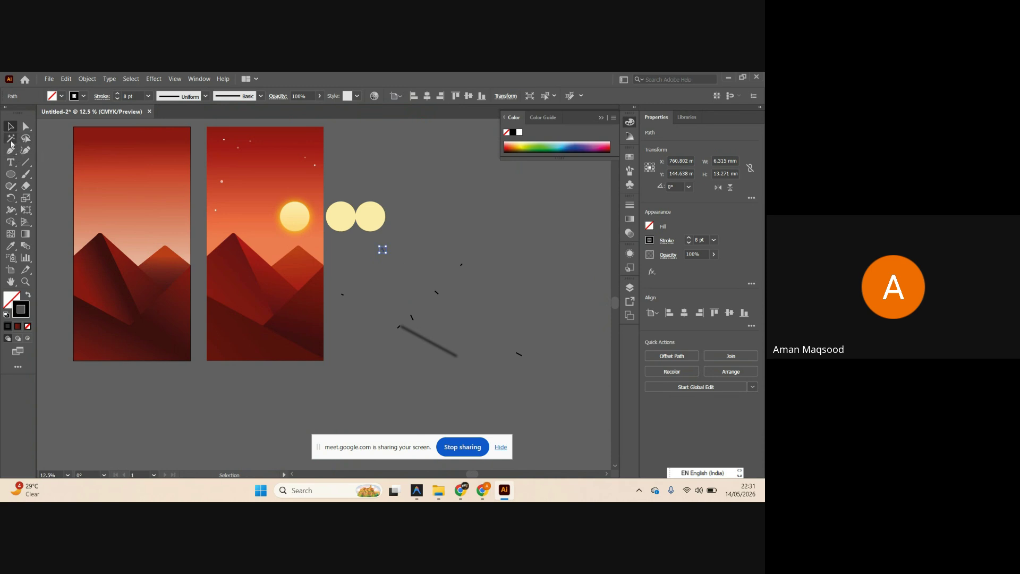
Select all the small black stroke marks by matching appearance, then clear the selection.
left_click(10, 138)
left_click(382, 250)
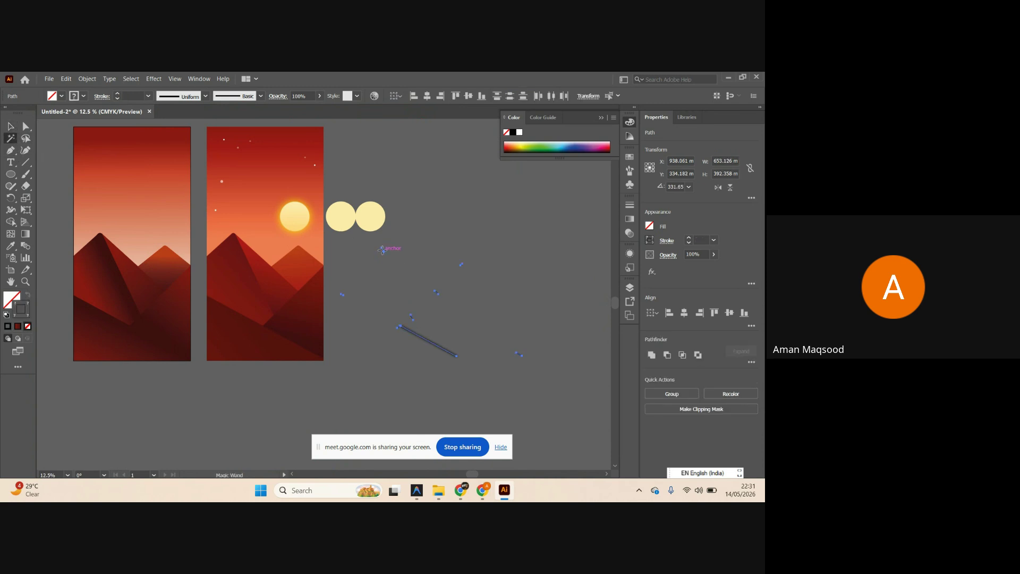
scroll(391, 261, "down", 1)
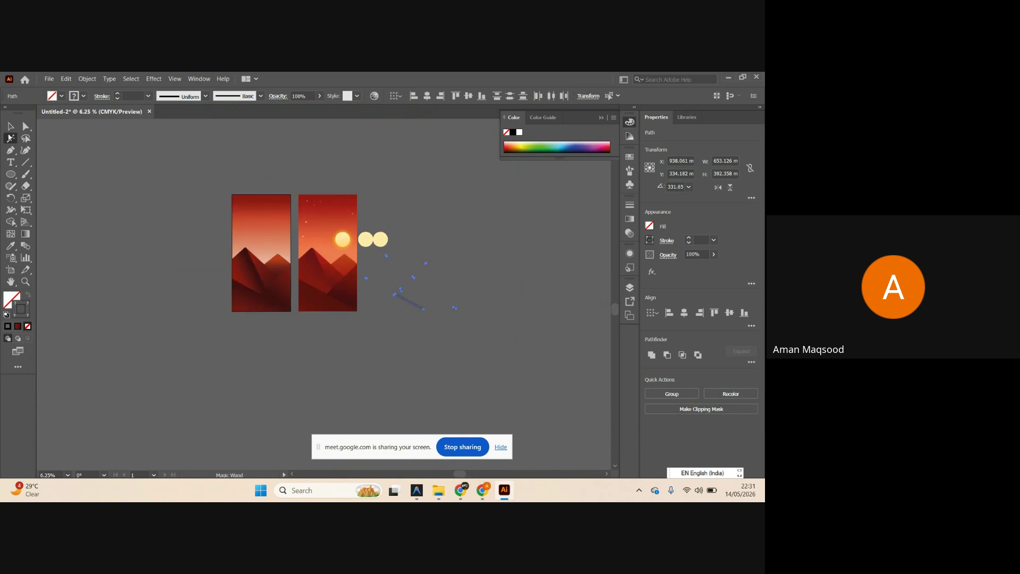
left_click(10, 126)
left_click(408, 264)
scroll(406, 261, "up", 3)
scroll(321, 230, "down", 1)
scroll(321, 229, "left", 2)
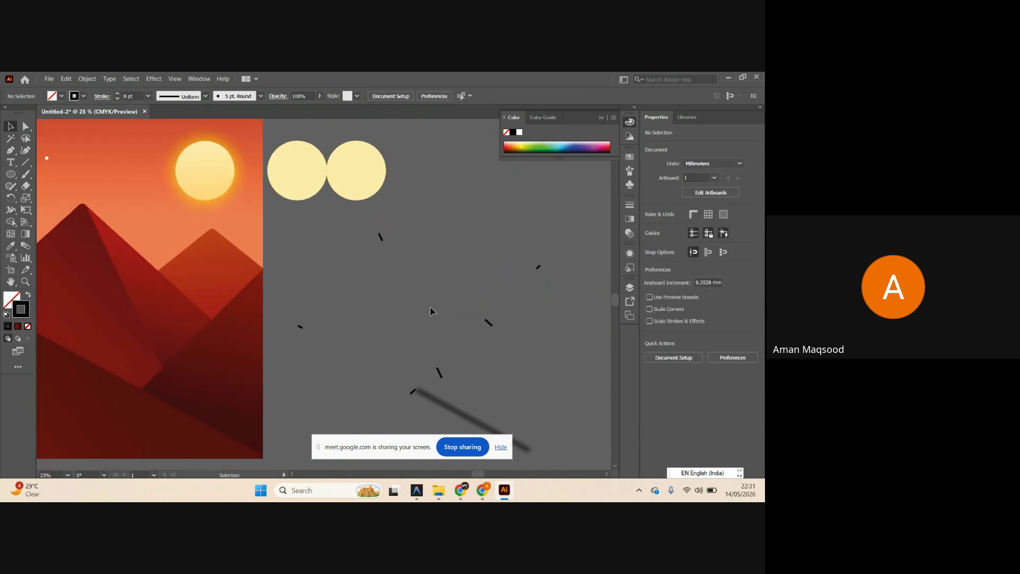
Delete the long blurred shadow line.
left_click(443, 396)
key("Delete")
scroll(364, 250, "down", 2)
scroll(364, 249, "right", 7)
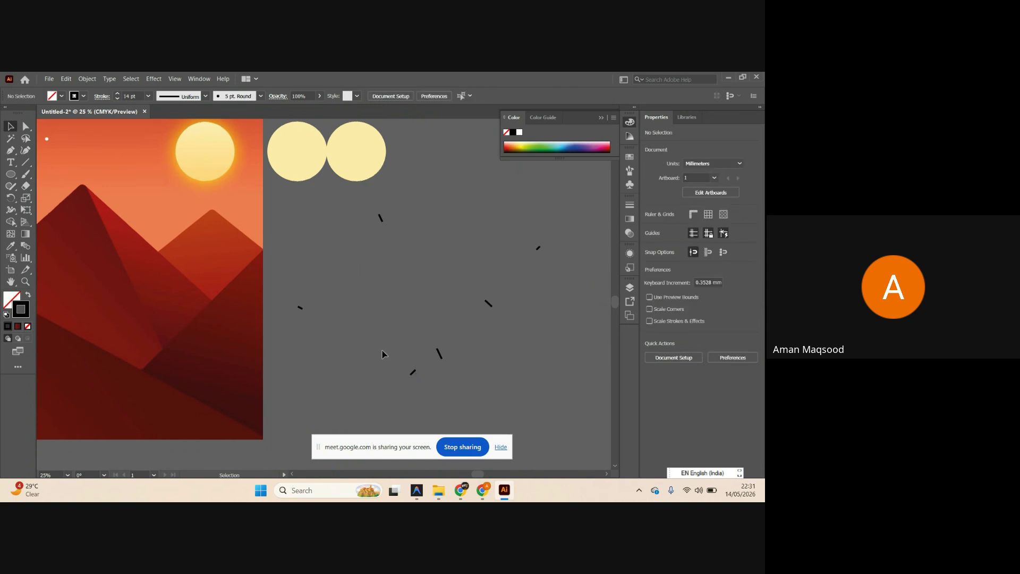
scroll(364, 248, "down", 2)
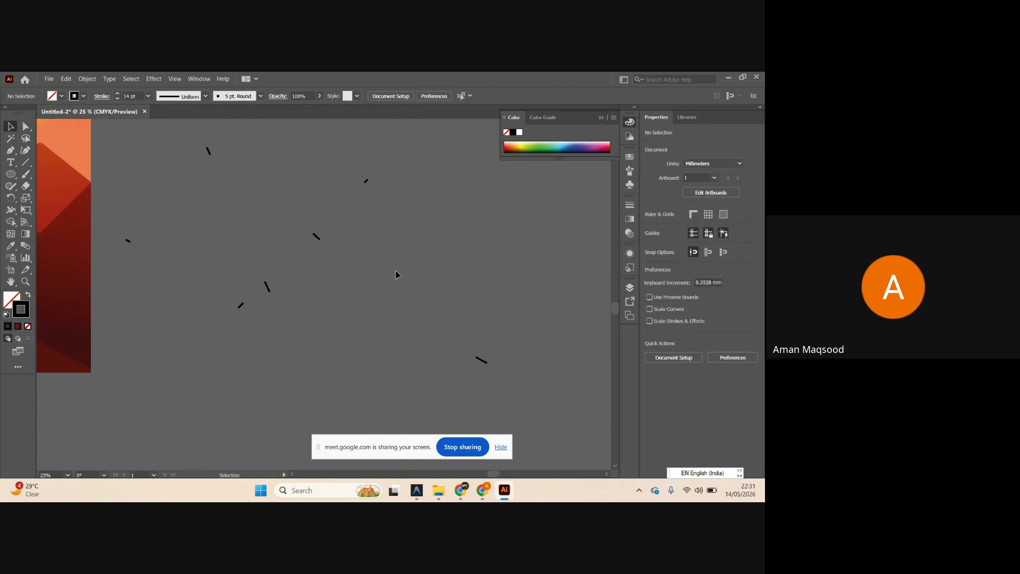
scroll(248, 202, "up", 1)
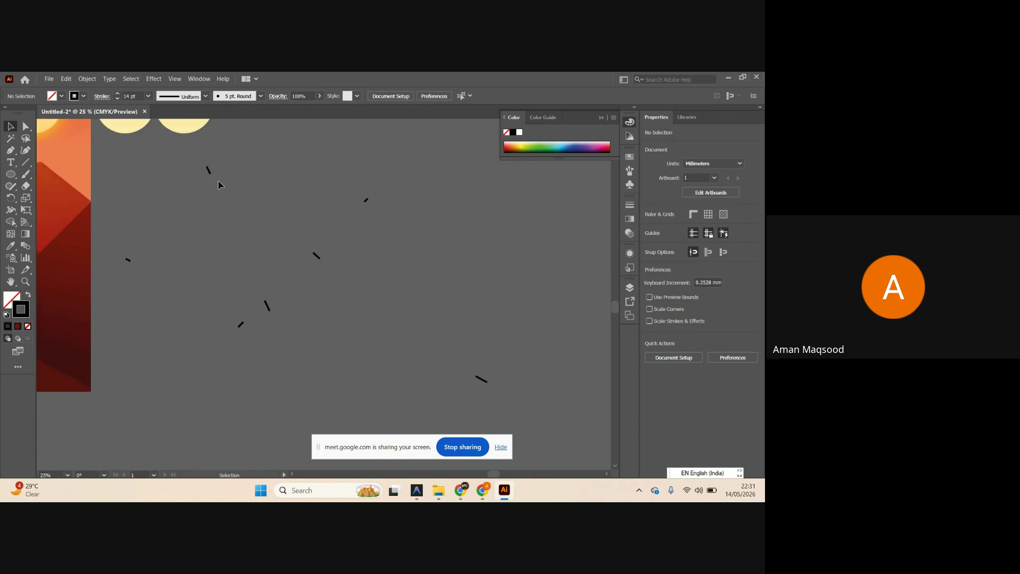
Select one short stroke mark and every similar mark, then deselect them.
left_click(208, 169)
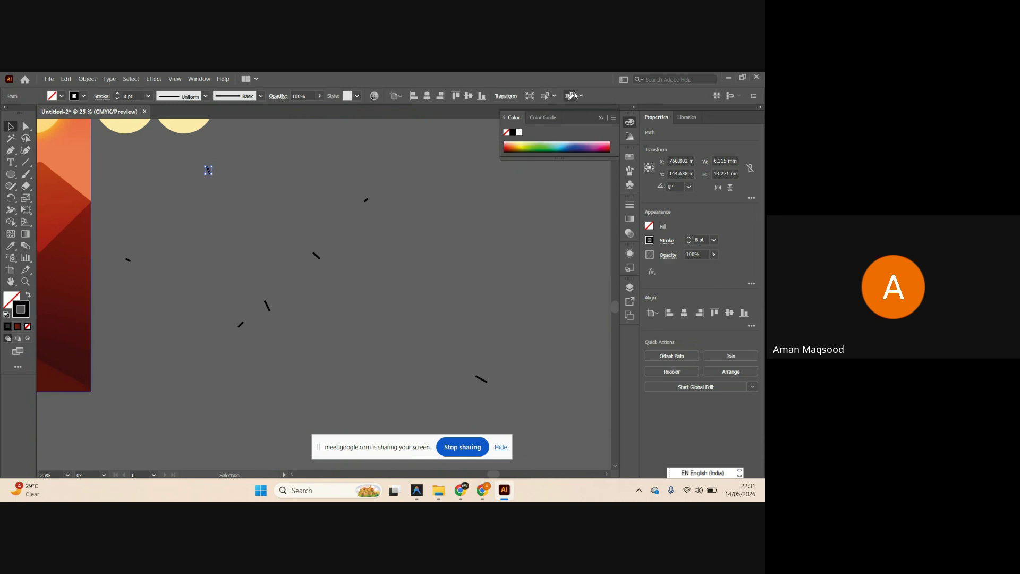
left_click(551, 99)
scroll(388, 235, "down", 4)
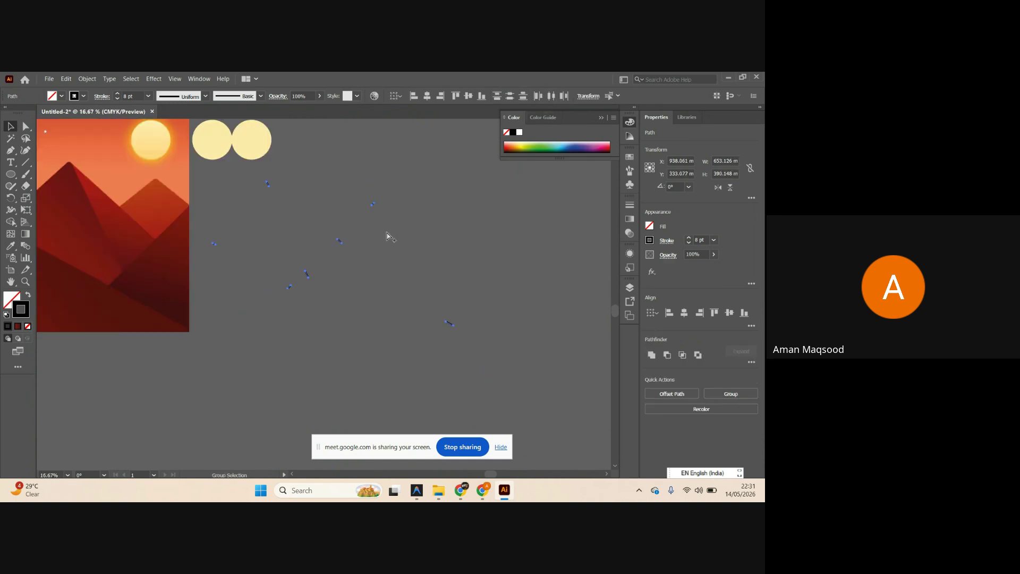
left_click(336, 280)
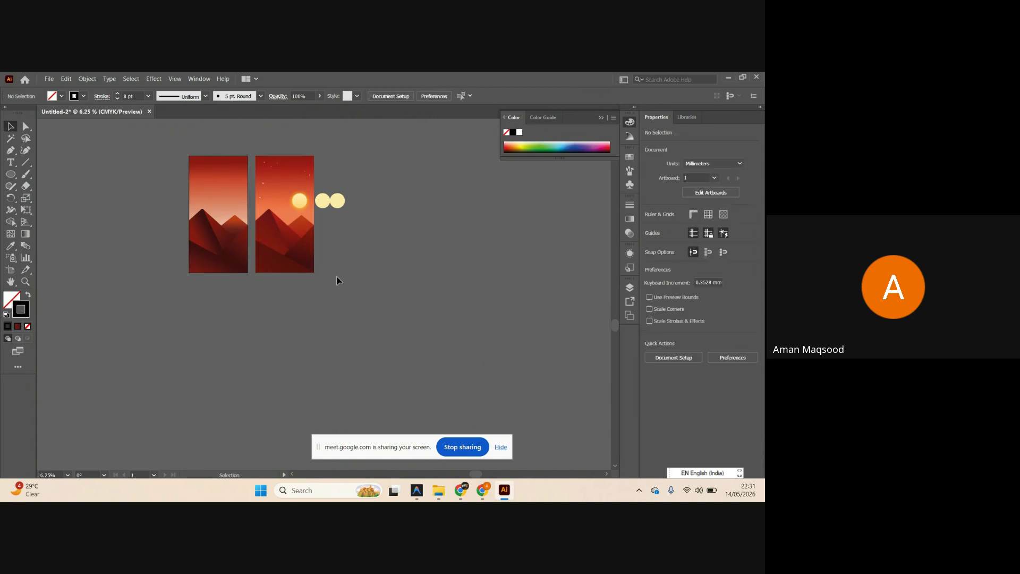
Paste the blurred line back and move it onto the first artboard's lower part.
key("ctrl+v")
scroll(262, 246, "up", 3)
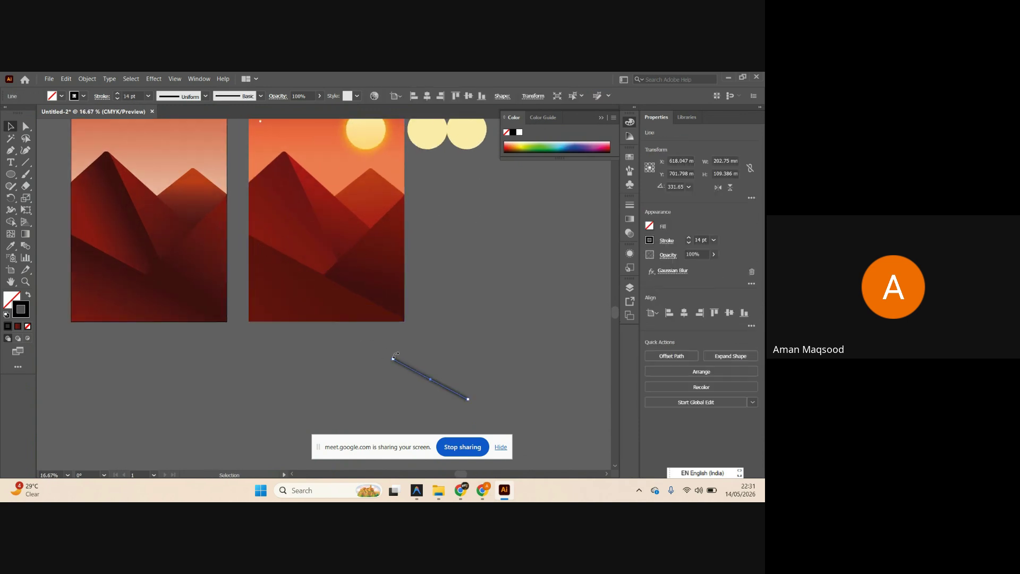
left_click_drag(437, 383, 194, 301)
left_click(150, 311)
scroll(154, 298, "up", 3)
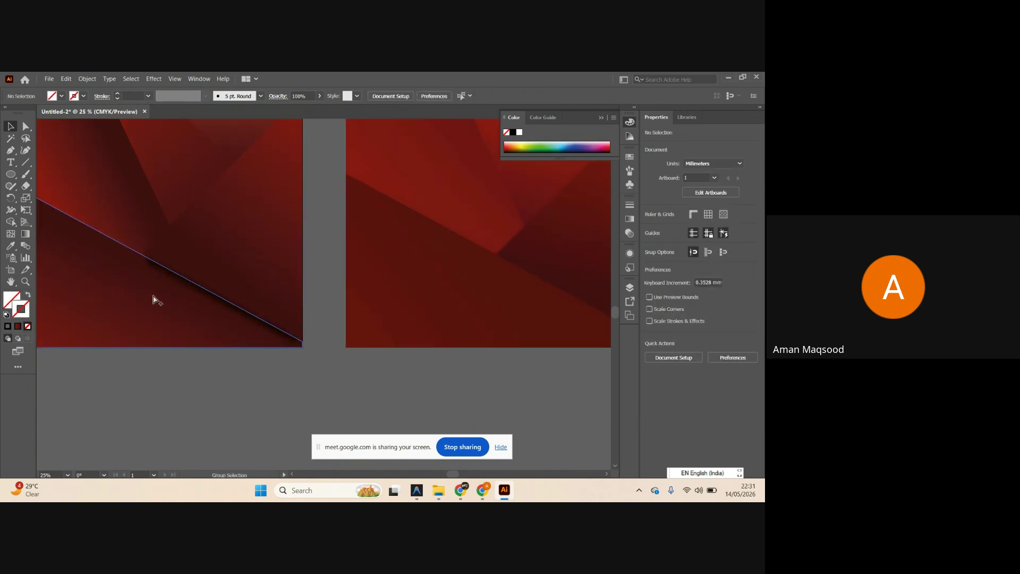
Ungroup the mountain artwork into separate facets and check the lower-left triangle.
left_click(228, 289)
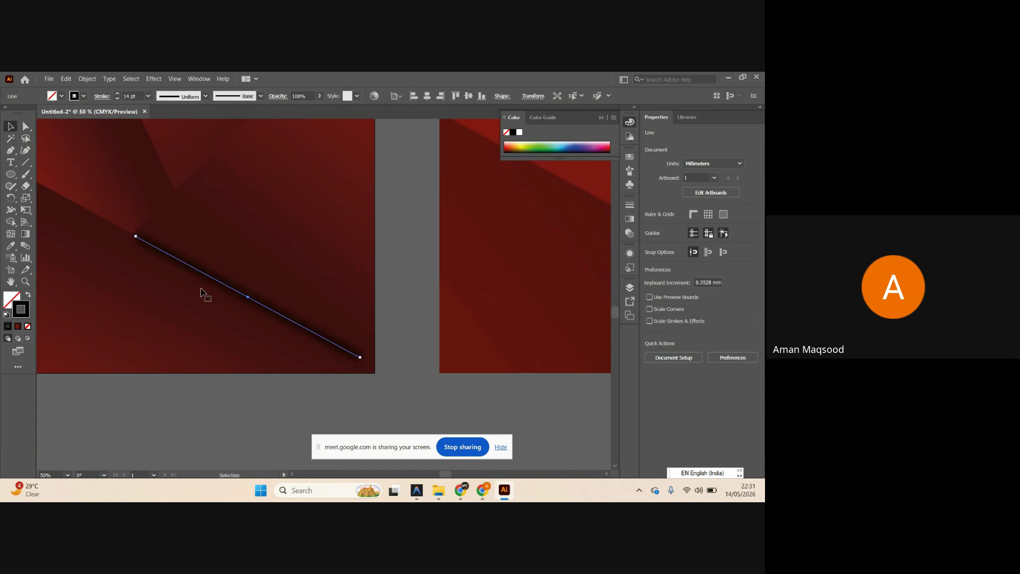
scroll(172, 300, "down", 1)
left_click(253, 387)
left_click(231, 232)
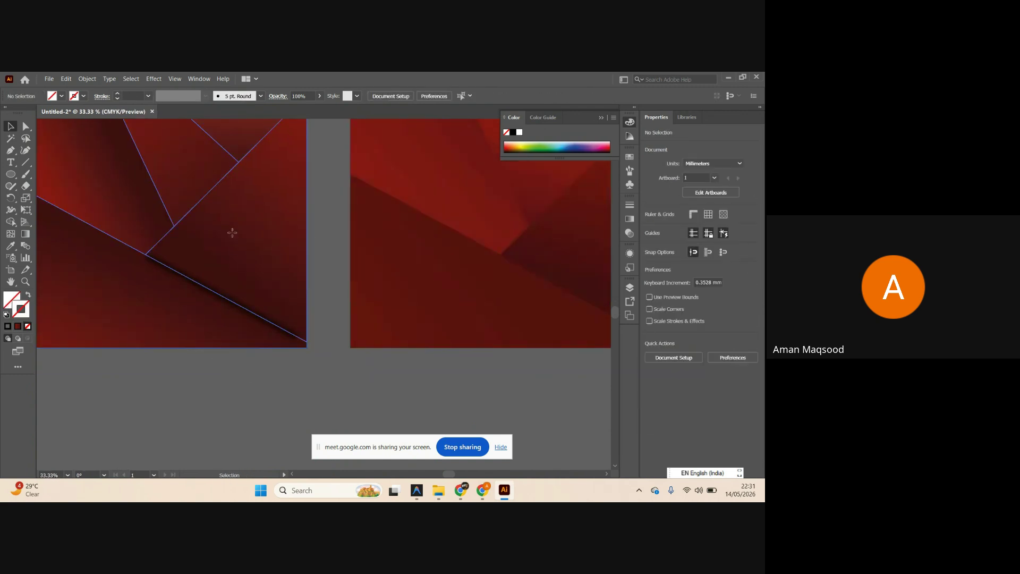
left_click(729, 394)
left_click(306, 391)
left_click(247, 344)
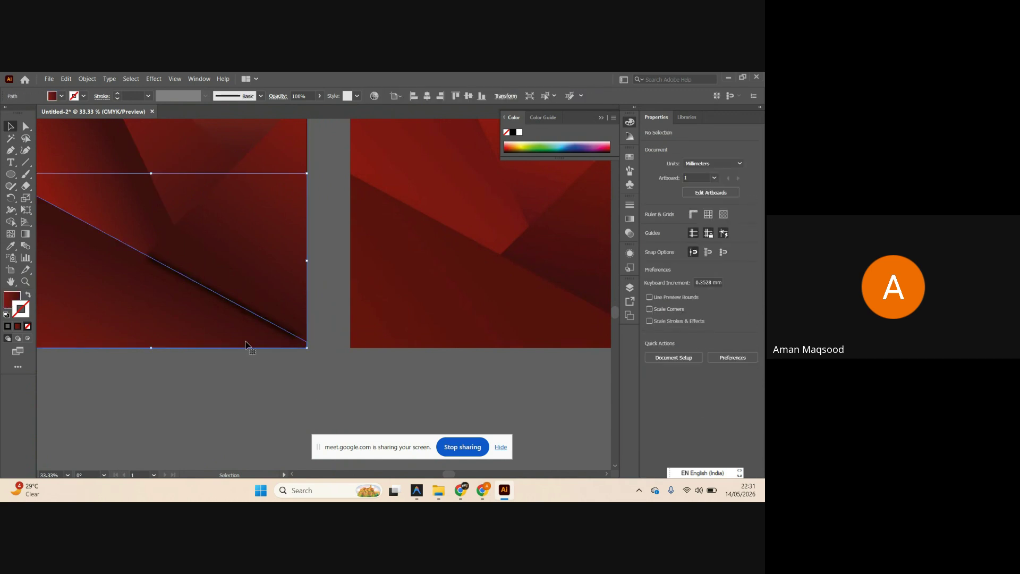
key("ctrl")
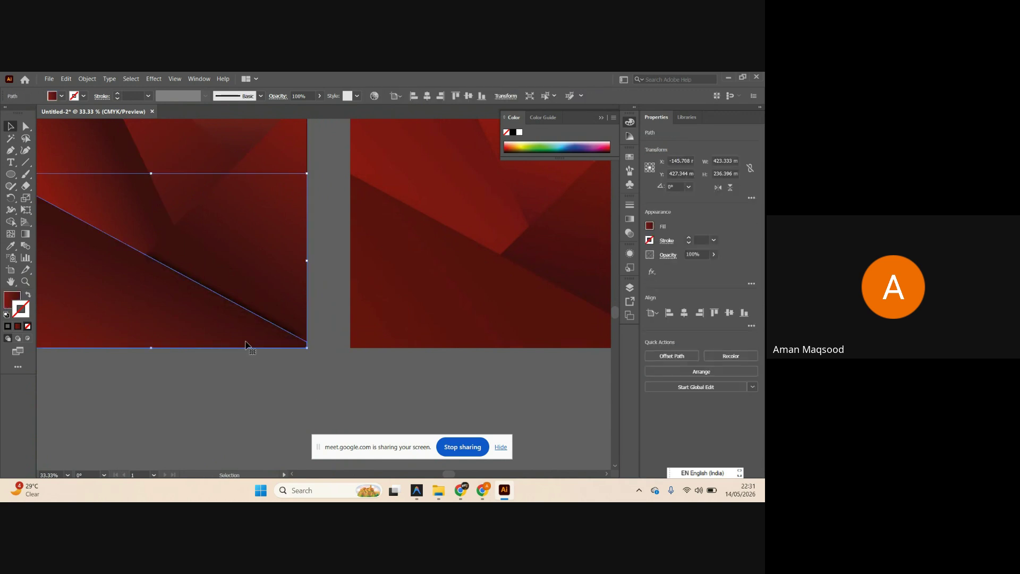
left_click(272, 372)
scroll(272, 372, "down", 5)
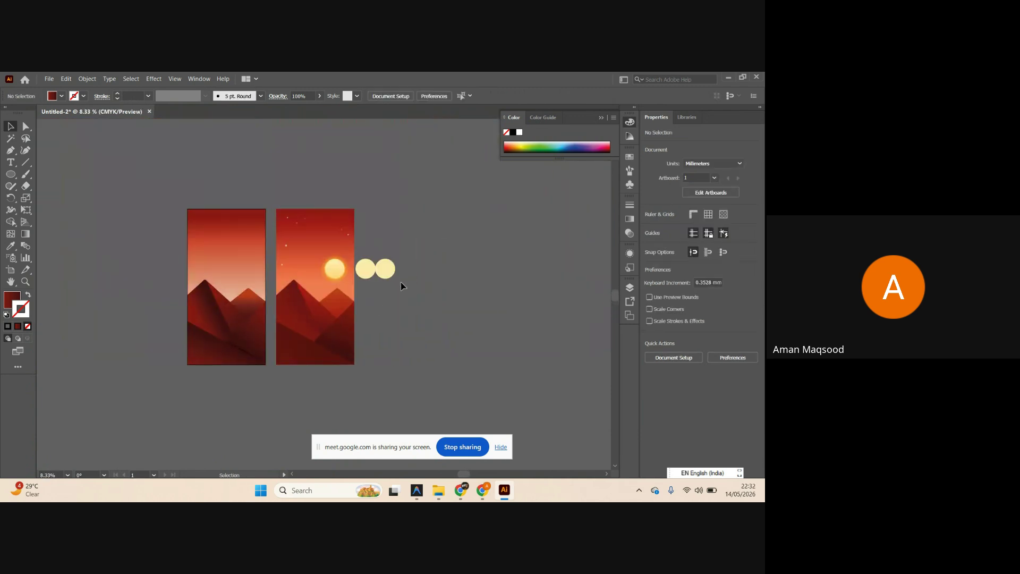
Turn the right pale circle into an outline with a 10 pt stroke weight.
scroll(400, 282, "up", 2)
scroll(399, 281, "up", 4)
left_click(387, 262)
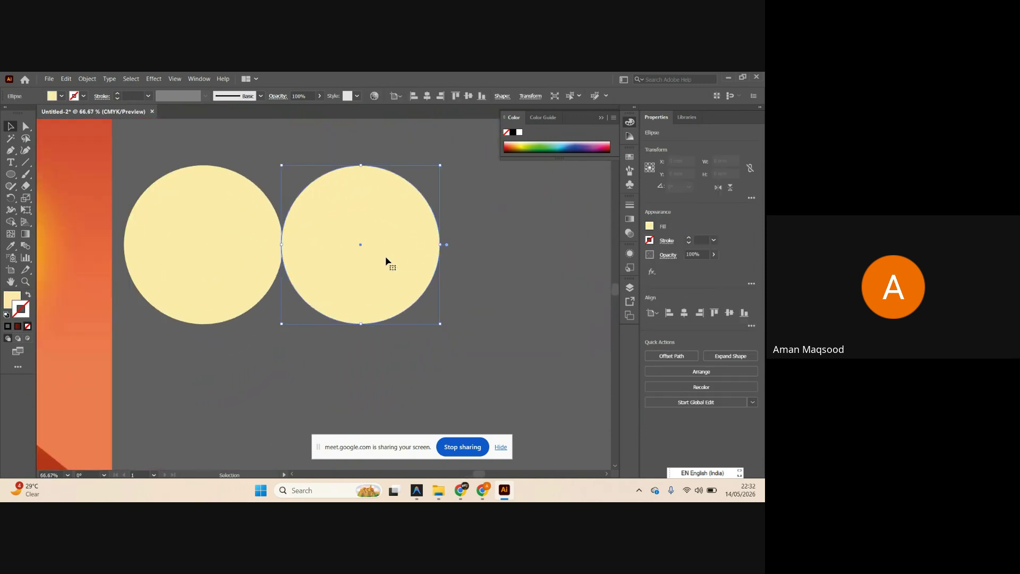
scroll(380, 265, "down", 2)
left_click_drag(380, 266, 388, 269)
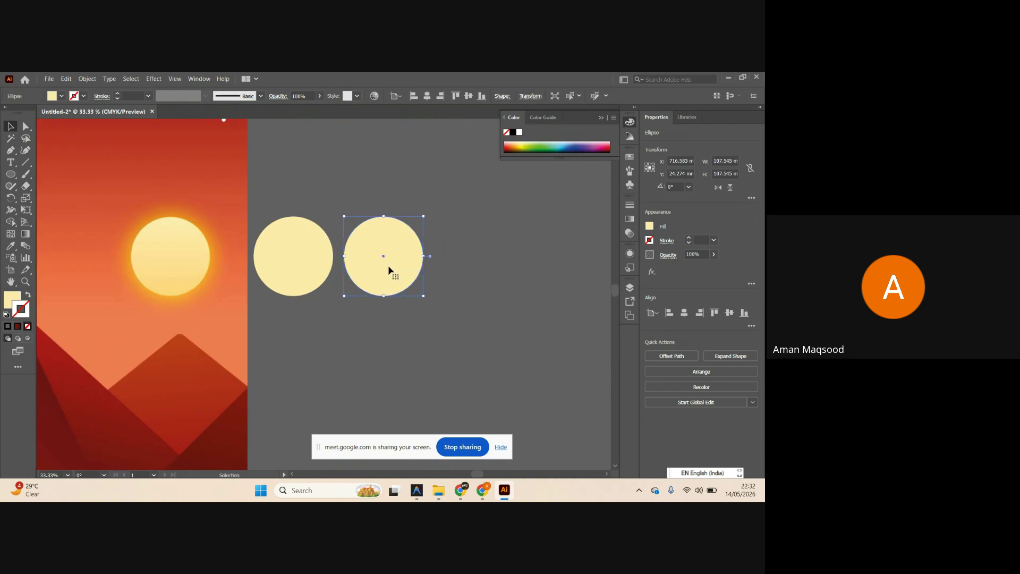
left_click(28, 295)
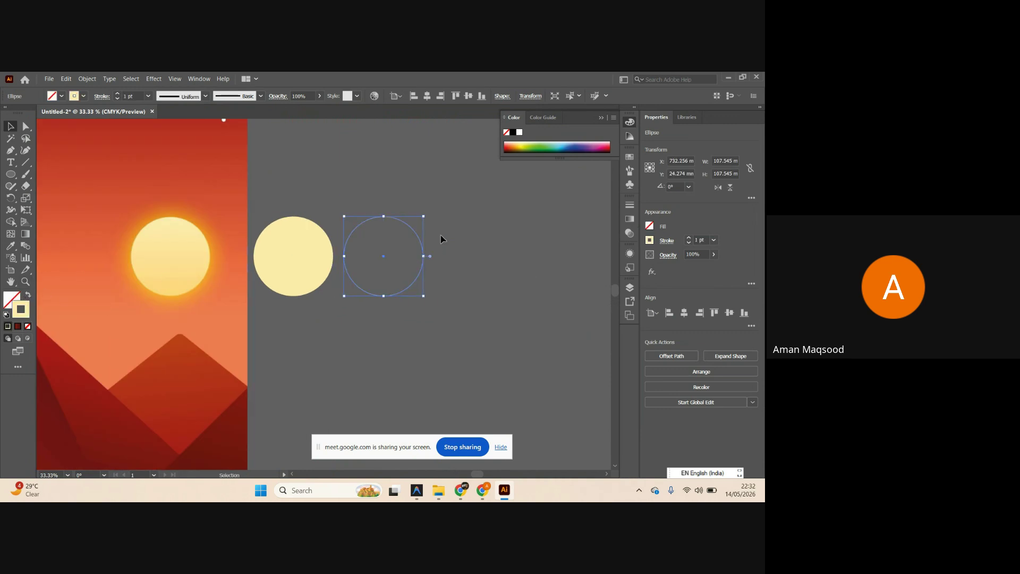
left_click(714, 240)
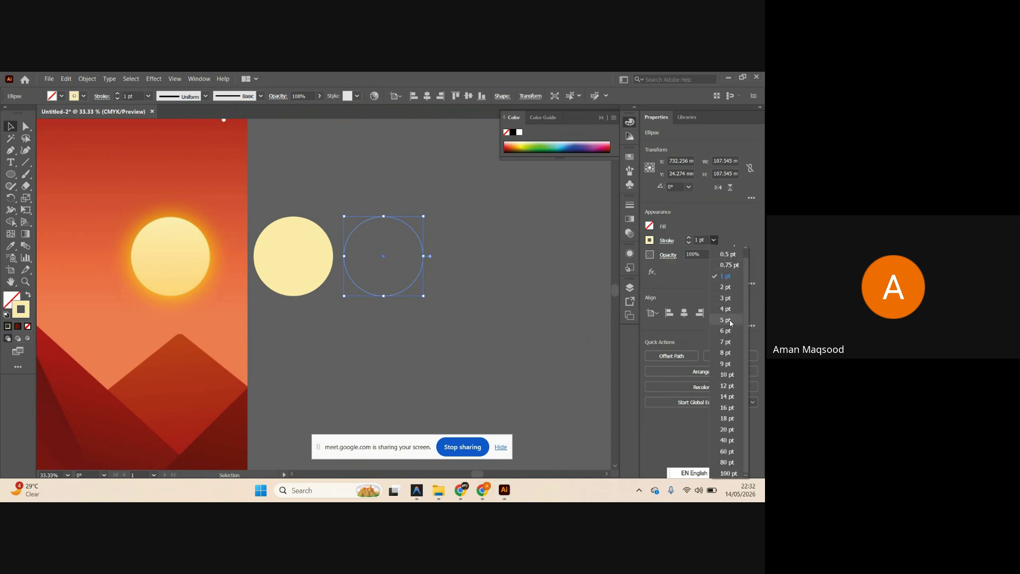
left_click(726, 342)
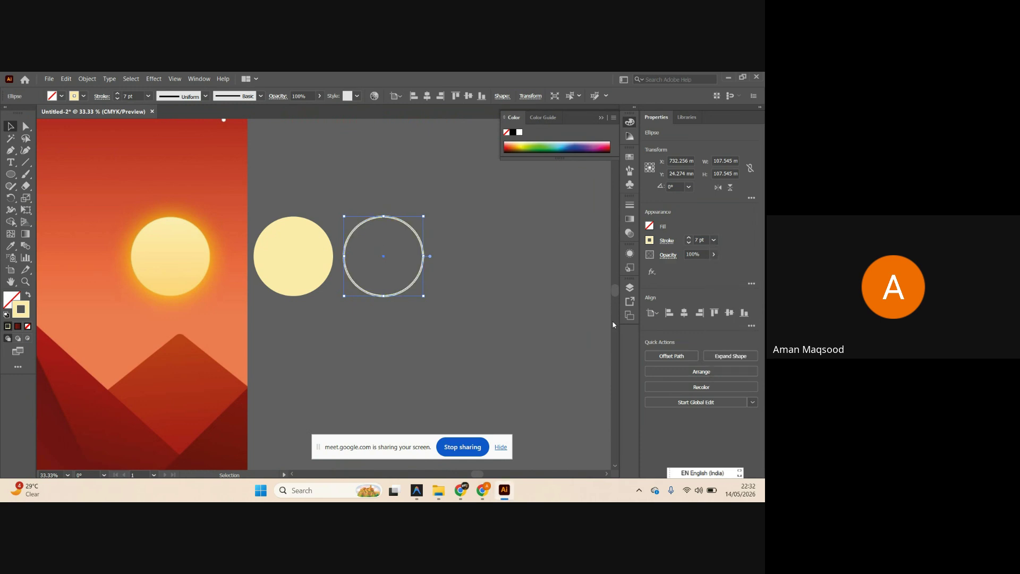
left_click(714, 240)
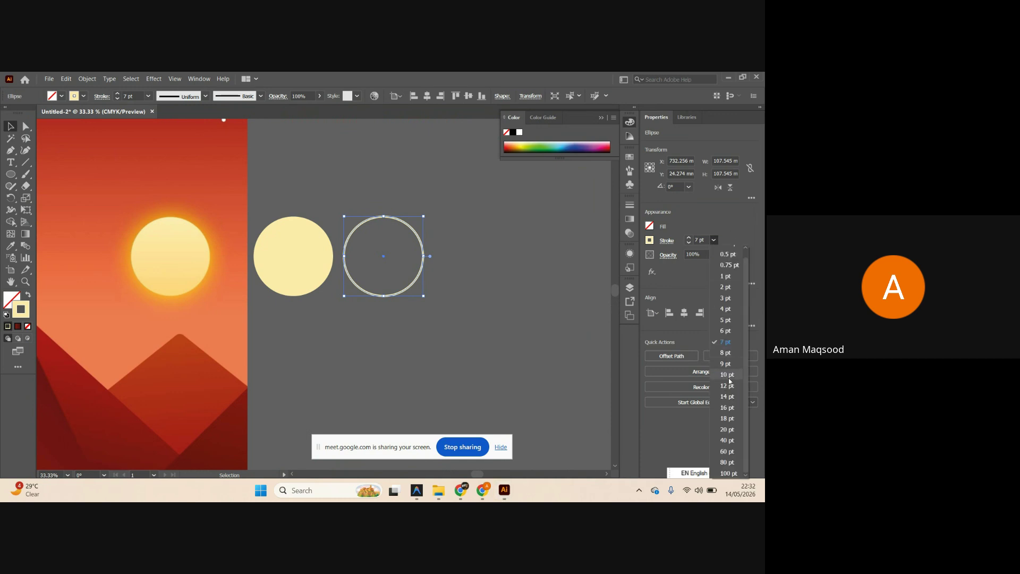
left_click(729, 378)
Sample the sun's orange glow onto the circle as a solid orange fill.
scroll(313, 252, "up", 1)
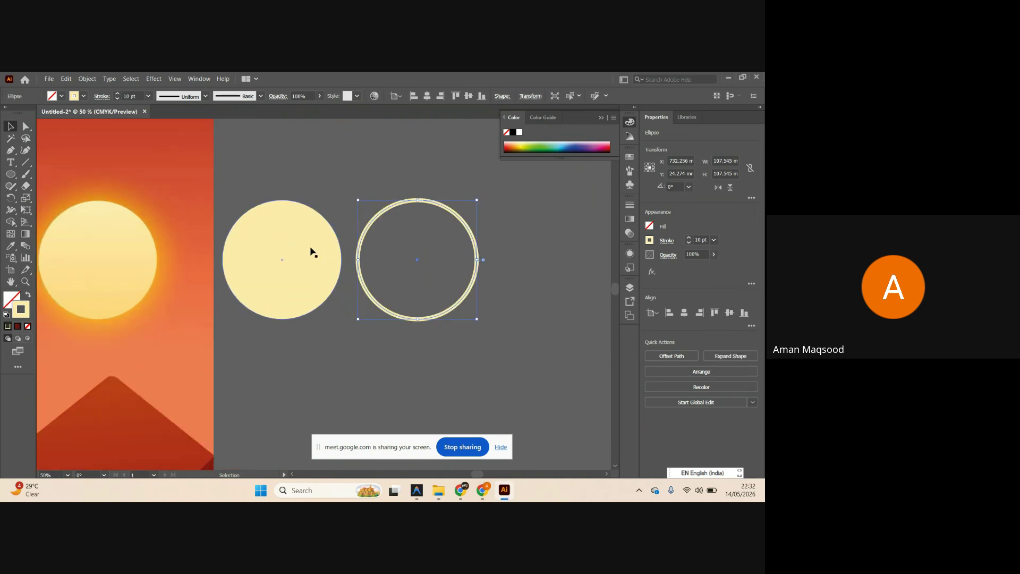
key("i")
scroll(106, 206, "up", 7)
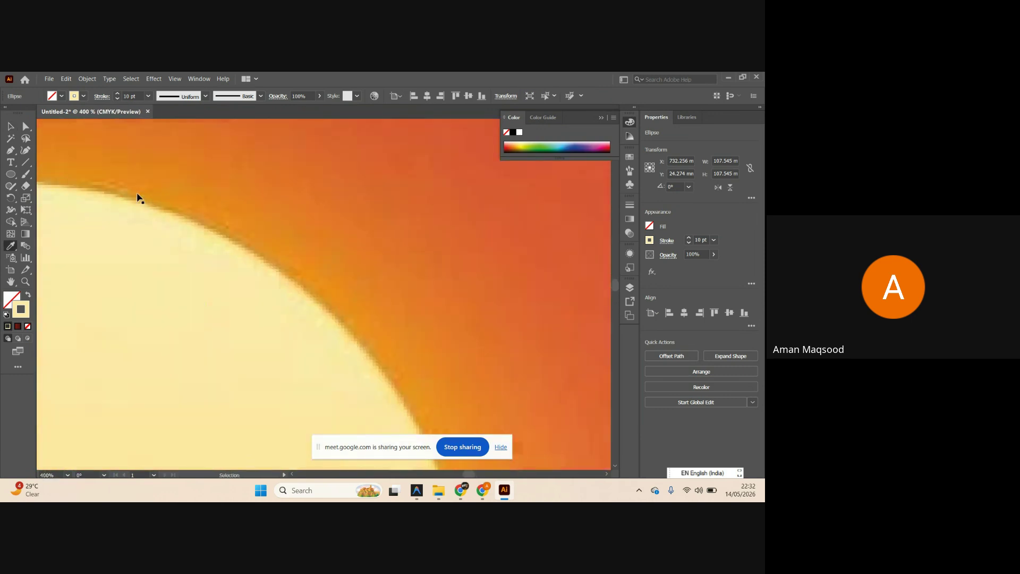
left_click(132, 179)
scroll(194, 201, "down", 2)
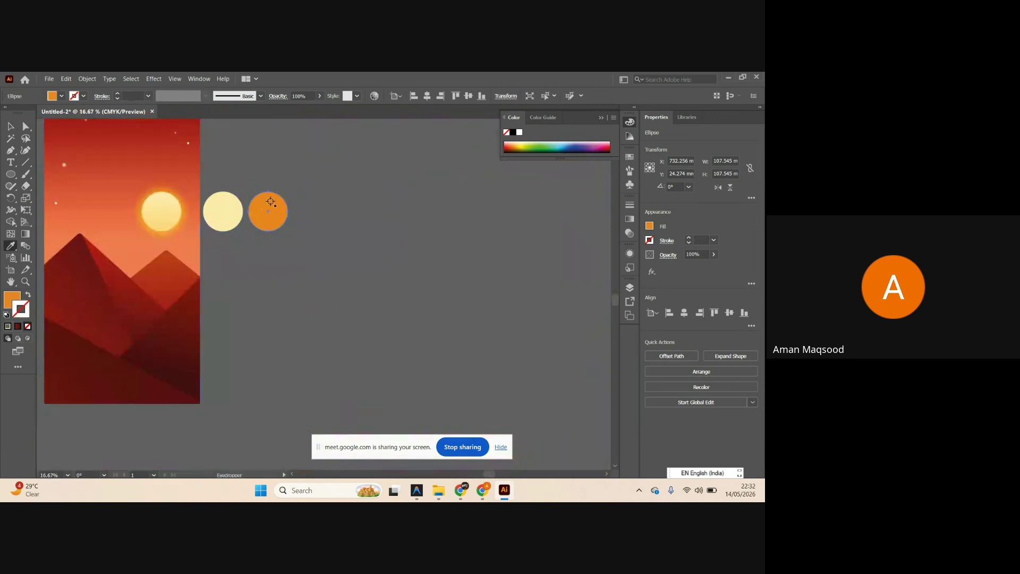
scroll(273, 202, "up", 4)
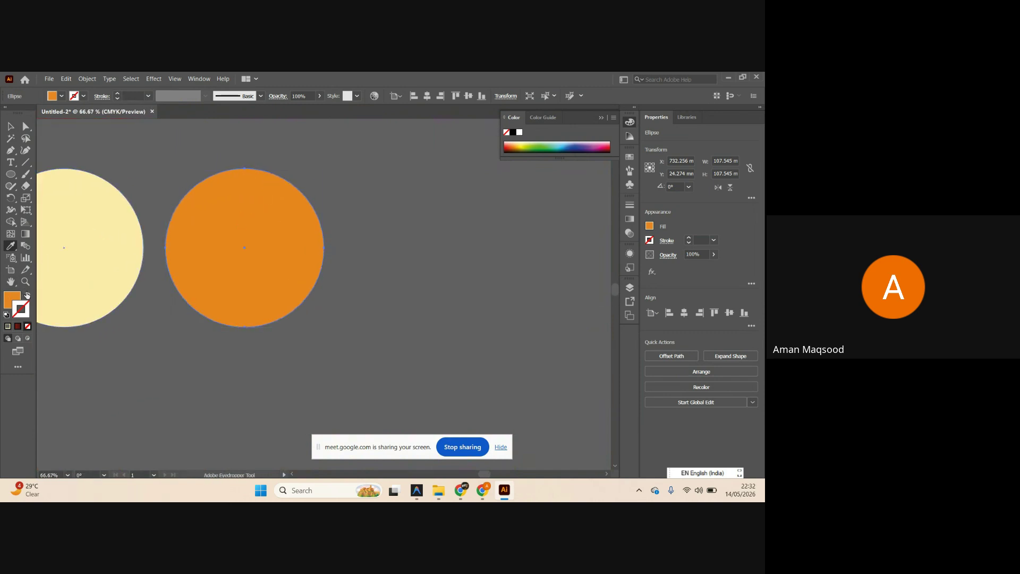
left_click(27, 294)
left_click(26, 296)
Alt-drag a copy to the right and make it an orange outline only with Shift+X.
left_click(11, 127)
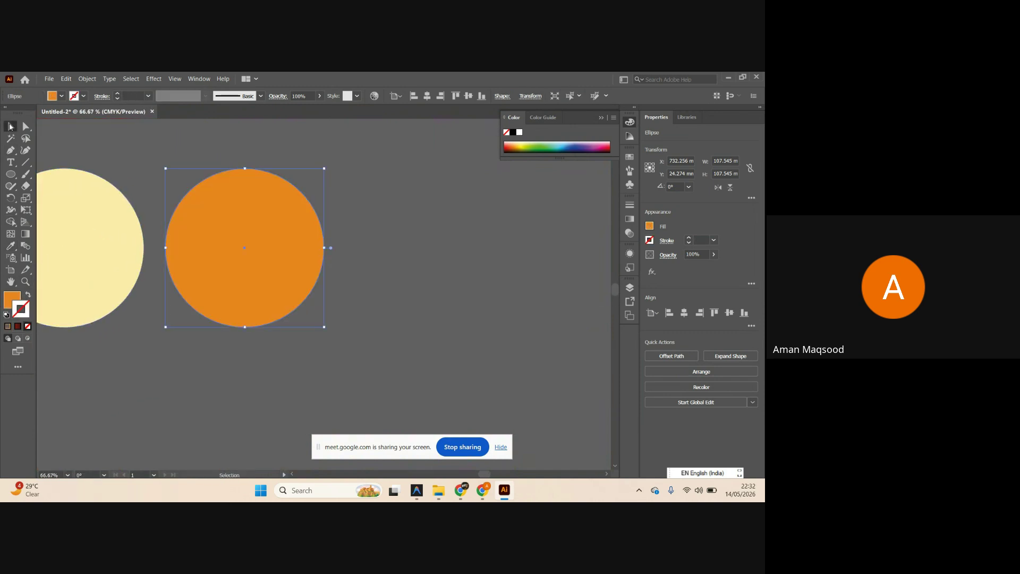
scroll(167, 203, "down", 2)
scroll(210, 200, "left", 1)
scroll(210, 202, "left", 1)
left_click_drag(303, 232, 393, 231)
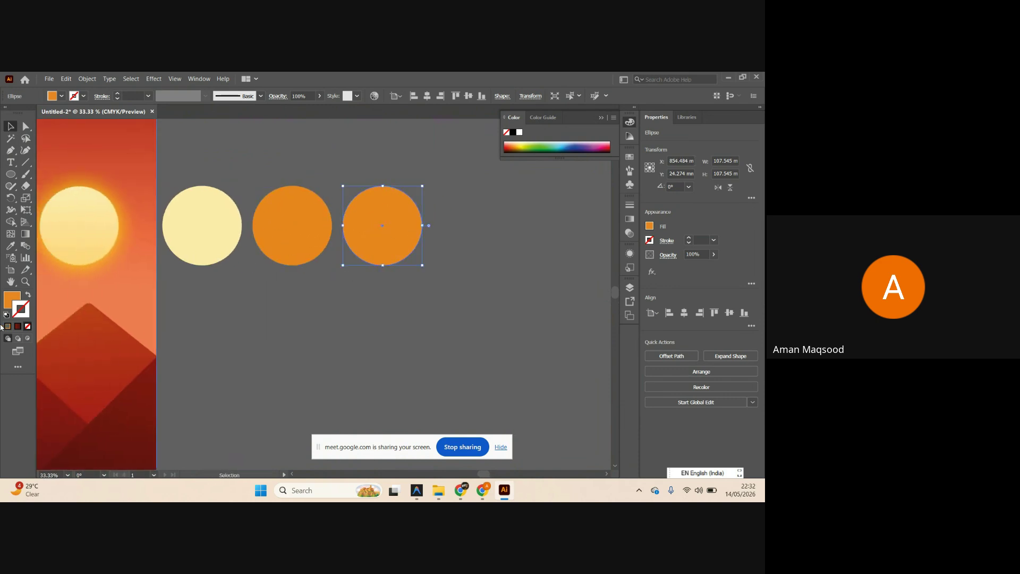
key("shift+x")
scroll(468, 266, "up", 1)
scroll(467, 265, "up", 2)
Apply a Gaussian Blur to the solid orange circle.
scroll(337, 276, "left", 1)
left_click(336, 261)
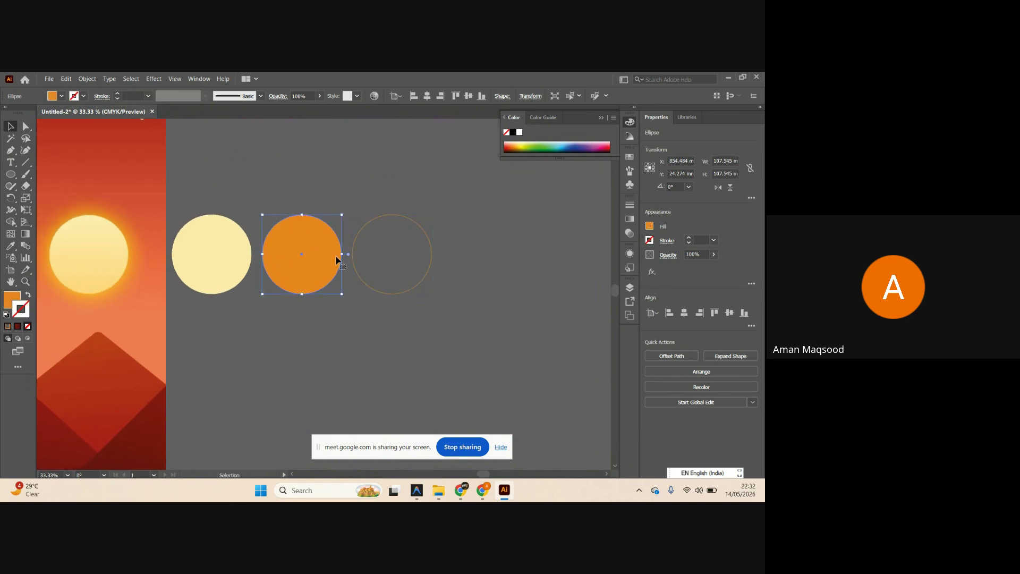
left_click(651, 273)
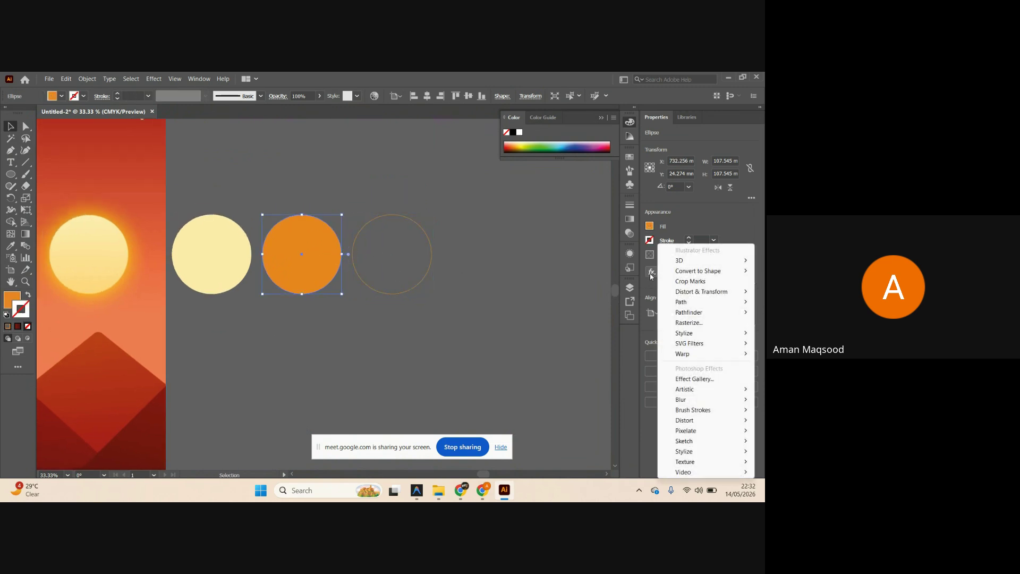
mouse_move(709, 405)
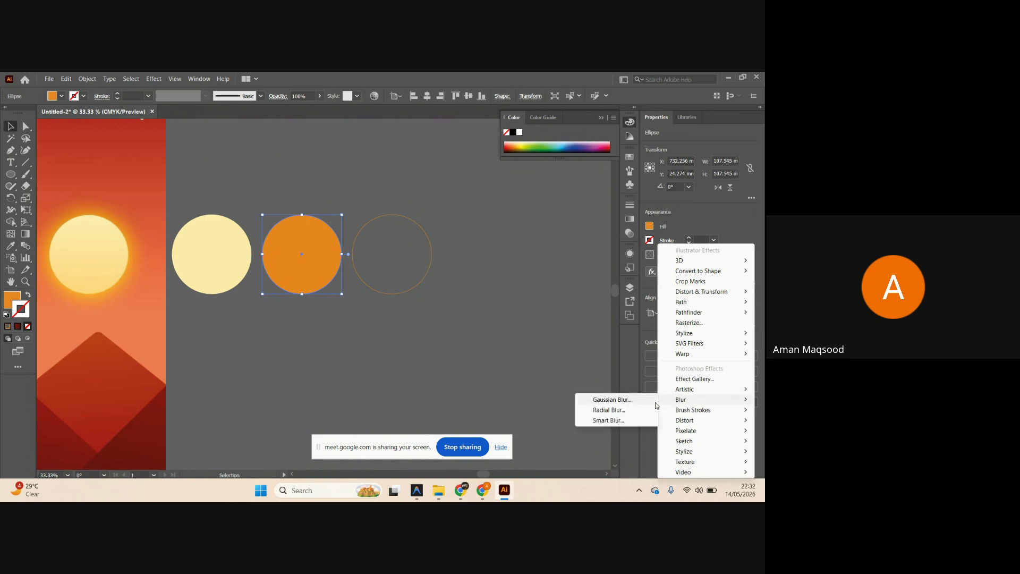
left_click(611, 399)
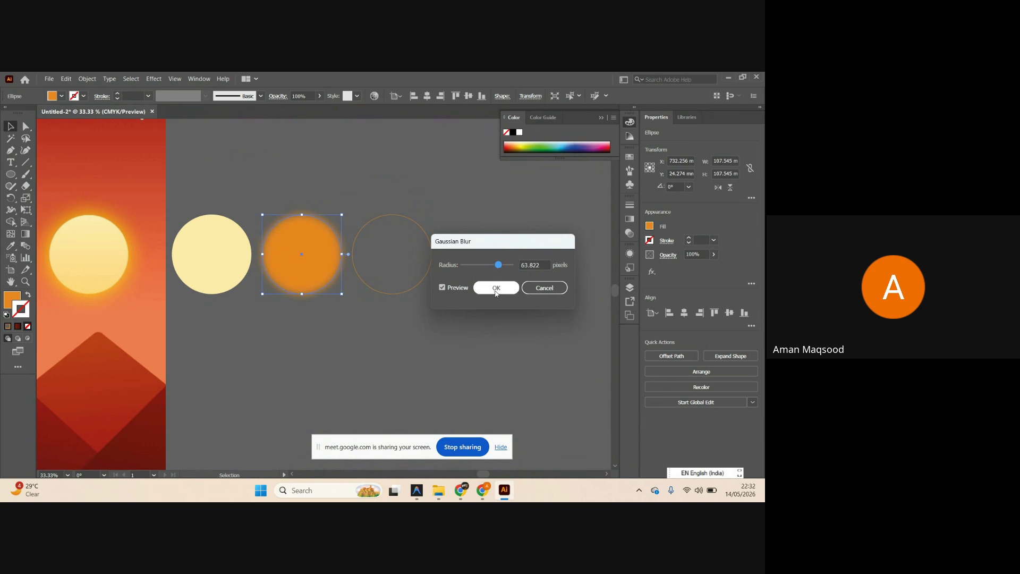
left_click(495, 287)
Set the orange ring's stroke to 16 pt and give it a Gaussian Blur too.
left_click(411, 268)
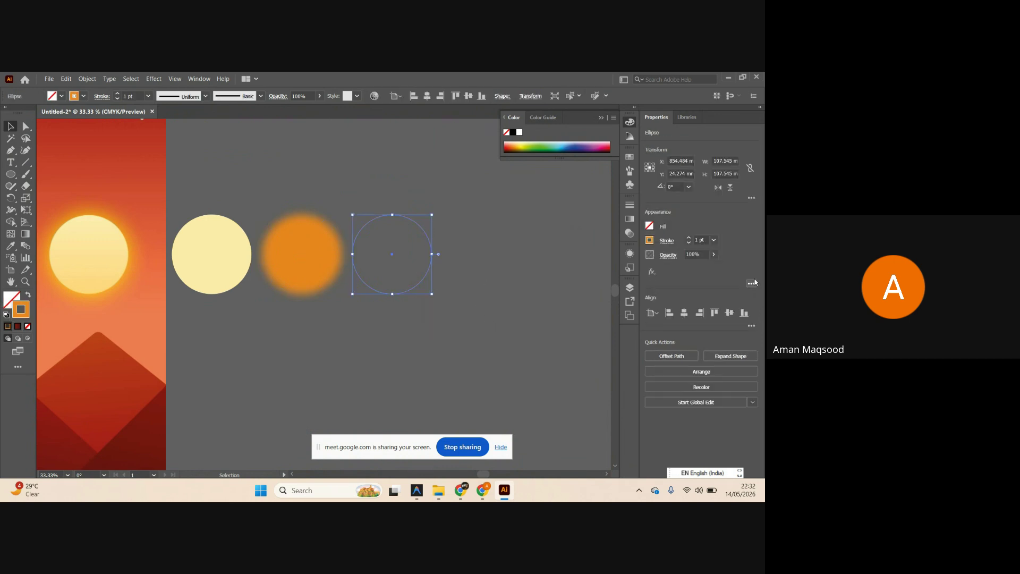
left_click(714, 240)
left_click(723, 407)
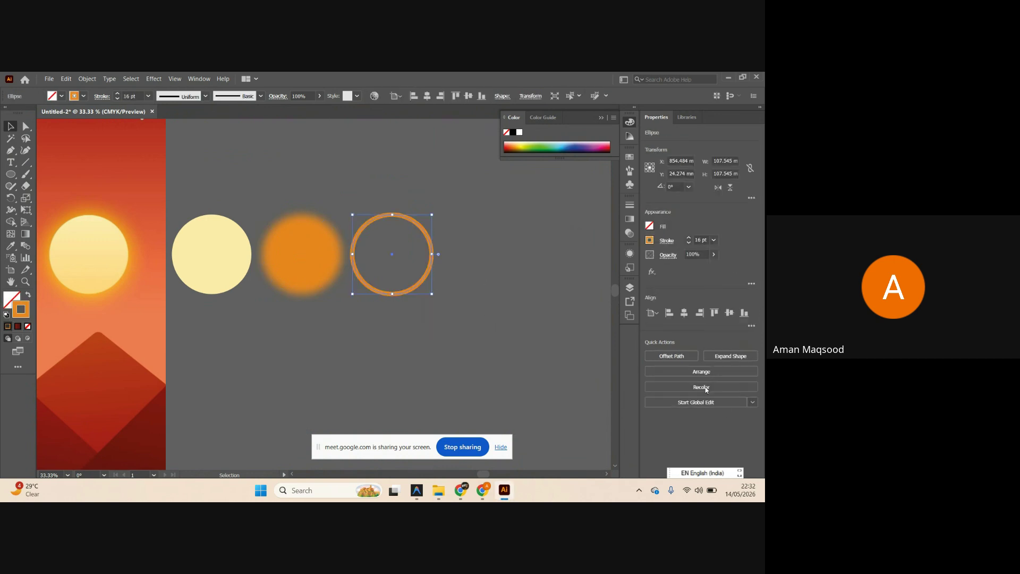
left_click(652, 272)
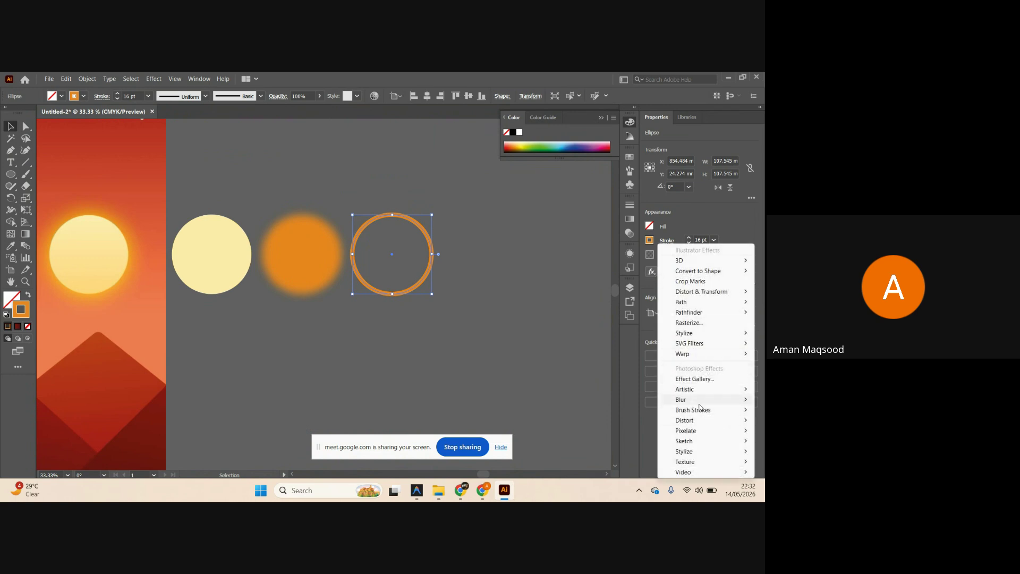
mouse_move(685, 400)
left_click(640, 399)
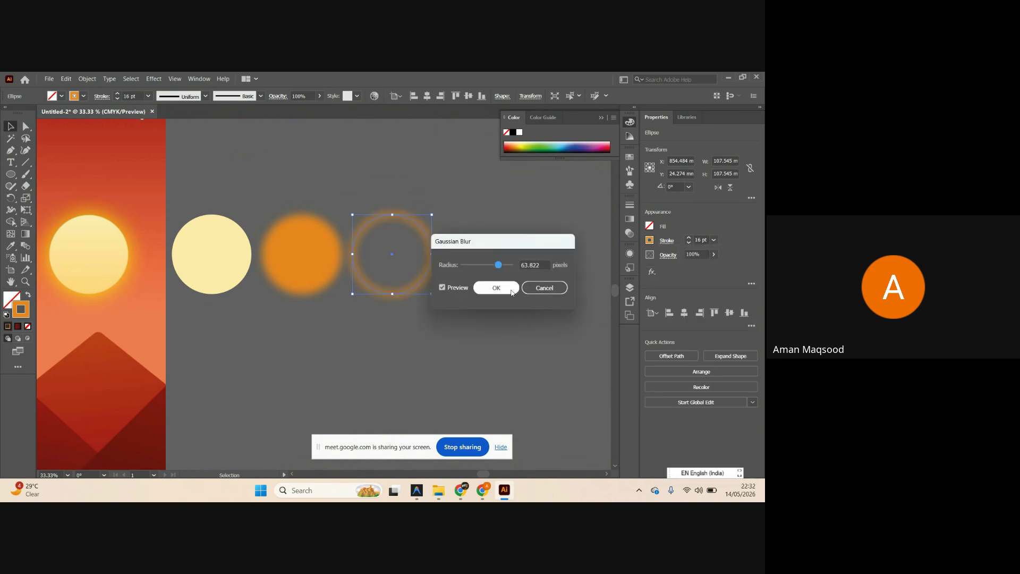
left_click(496, 288)
left_click(486, 297)
Duplicate the pale circle onto the blurred ring and centre it horizontally over the ring.
scroll(482, 316, "right", 1)
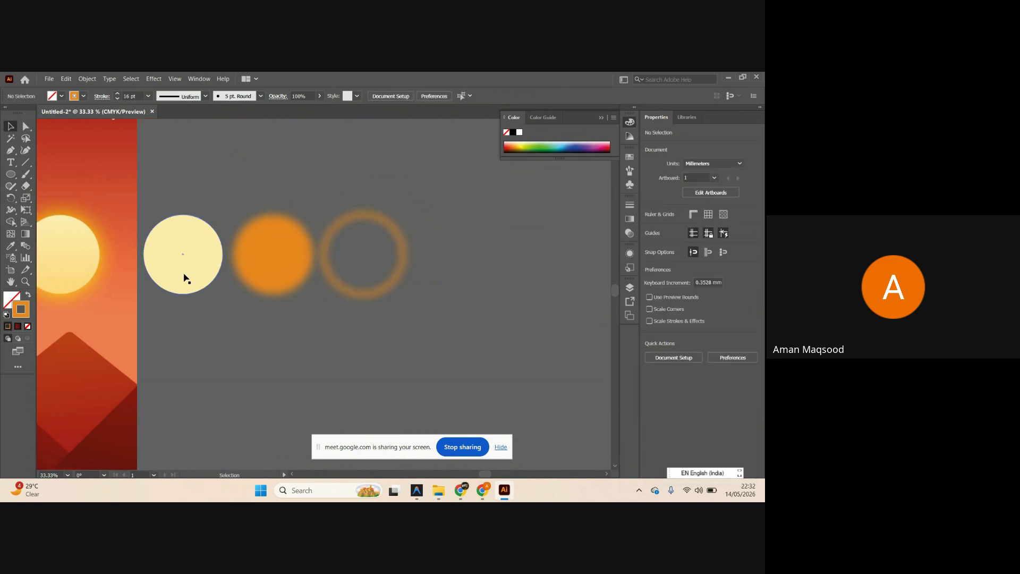
left_click_drag(186, 278, 436, 263)
left_click(420, 289)
left_click(346, 224, "shift")
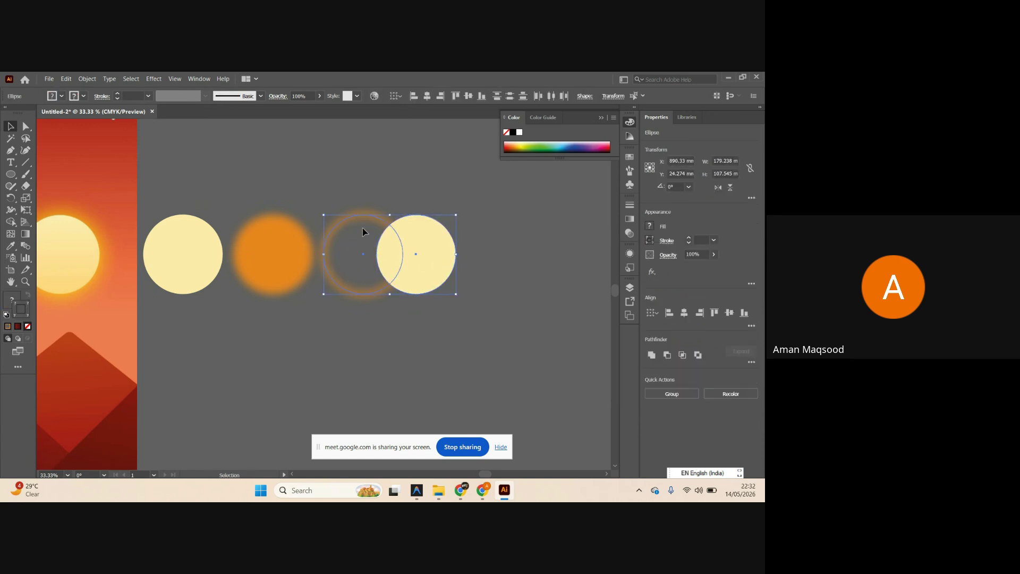
left_click_drag(442, 326, 373, 232)
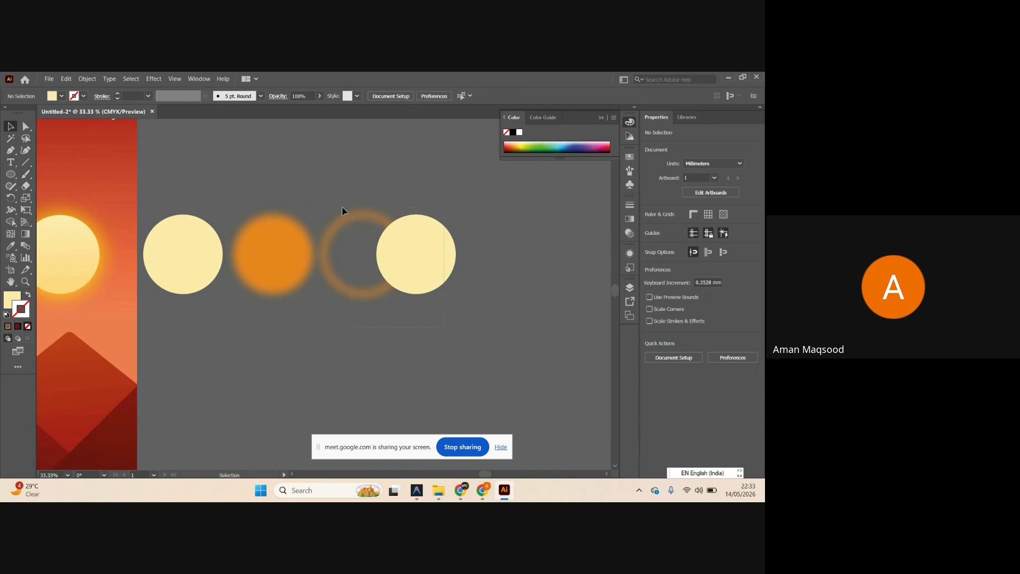
left_click_drag(342, 211, 342, 211)
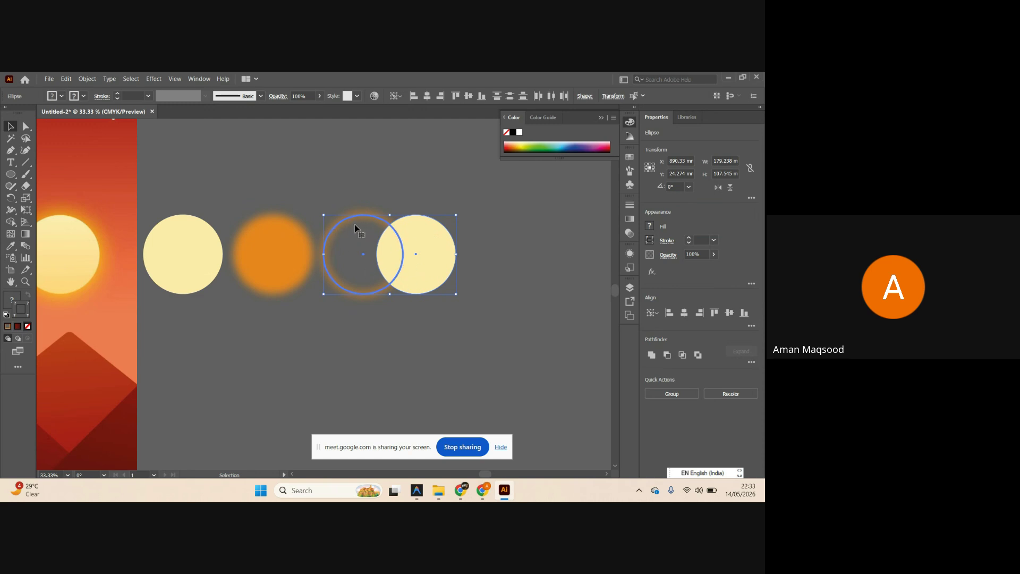
left_click(424, 97)
left_click(506, 330)
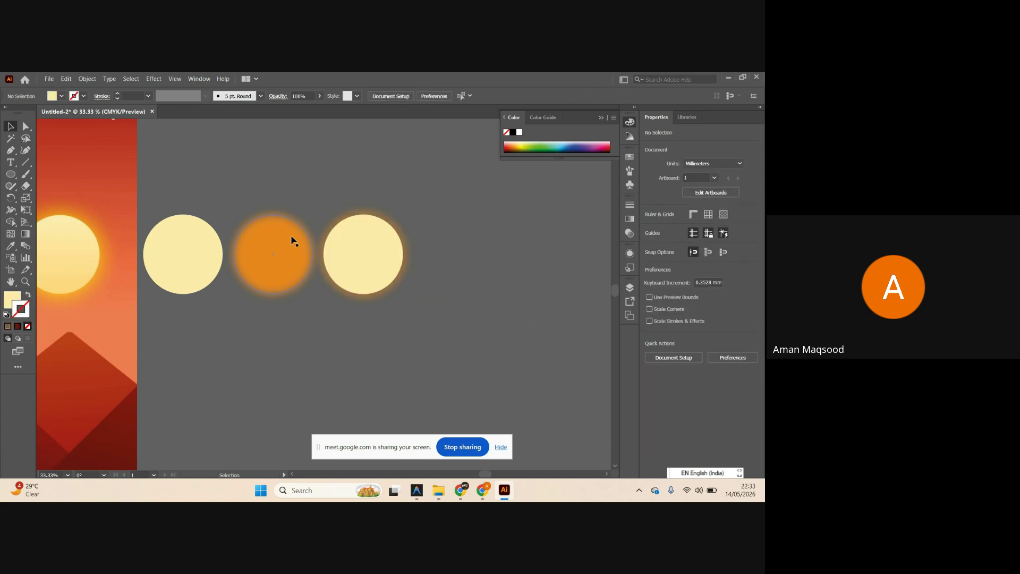
left_click_drag(372, 246, 415, 247)
left_click(425, 339)
Align the leftmost pale circle centred over the blurred orange circle.
scroll(337, 325, "left", 1)
left_click(269, 261)
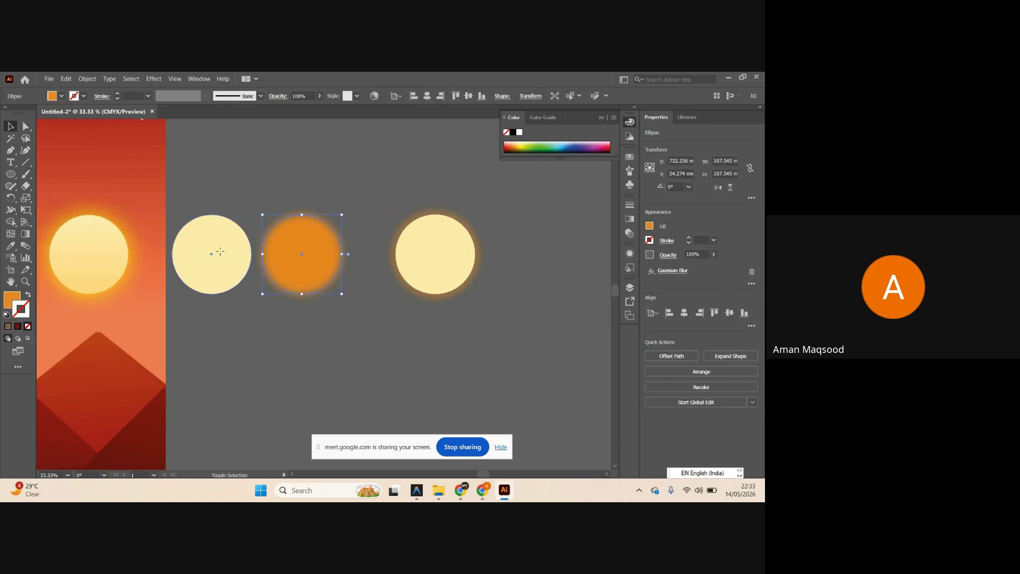
left_click(214, 250, "shift")
left_click(223, 235)
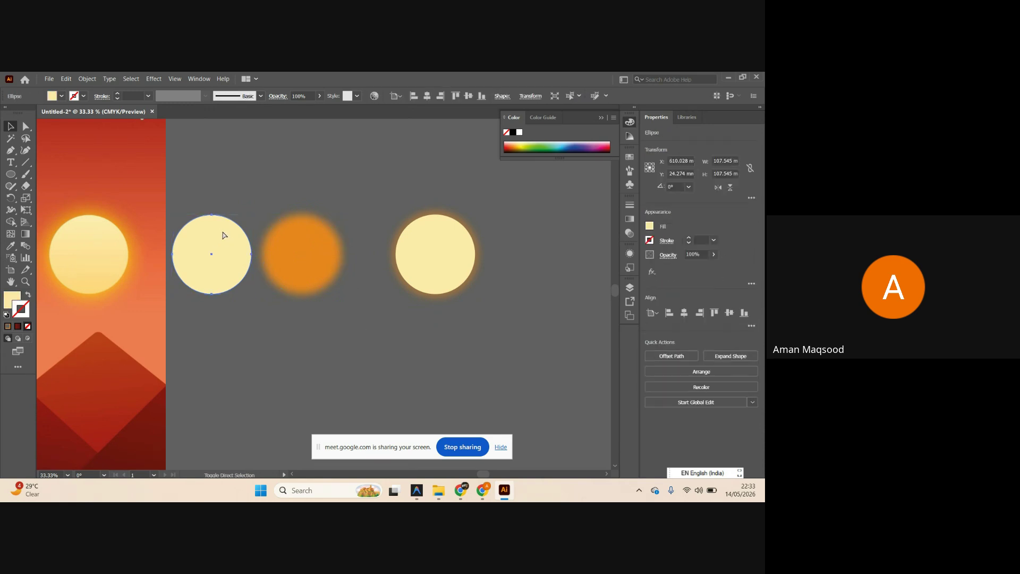
left_click(273, 239, "shift")
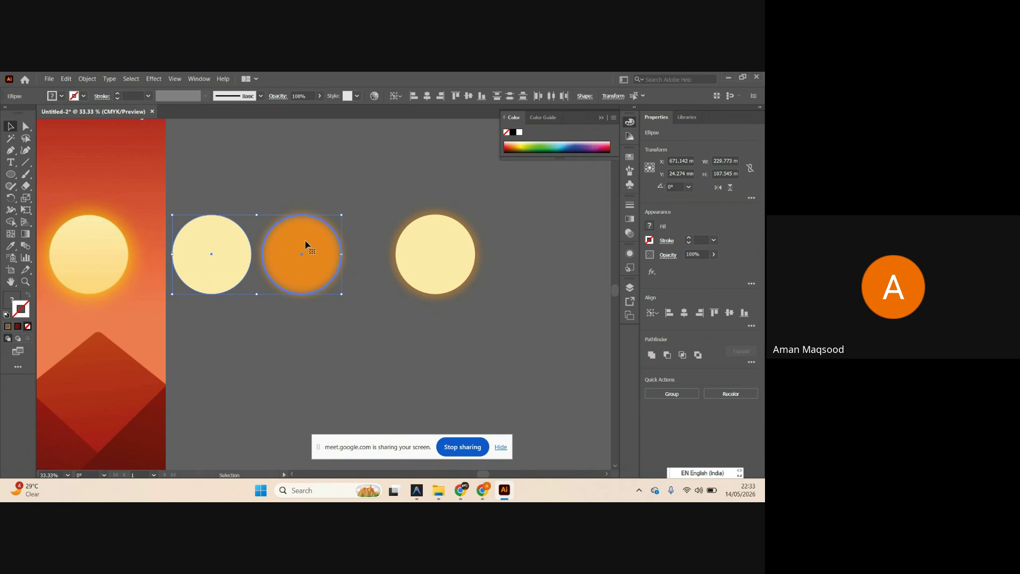
left_click(440, 96)
left_click(379, 306)
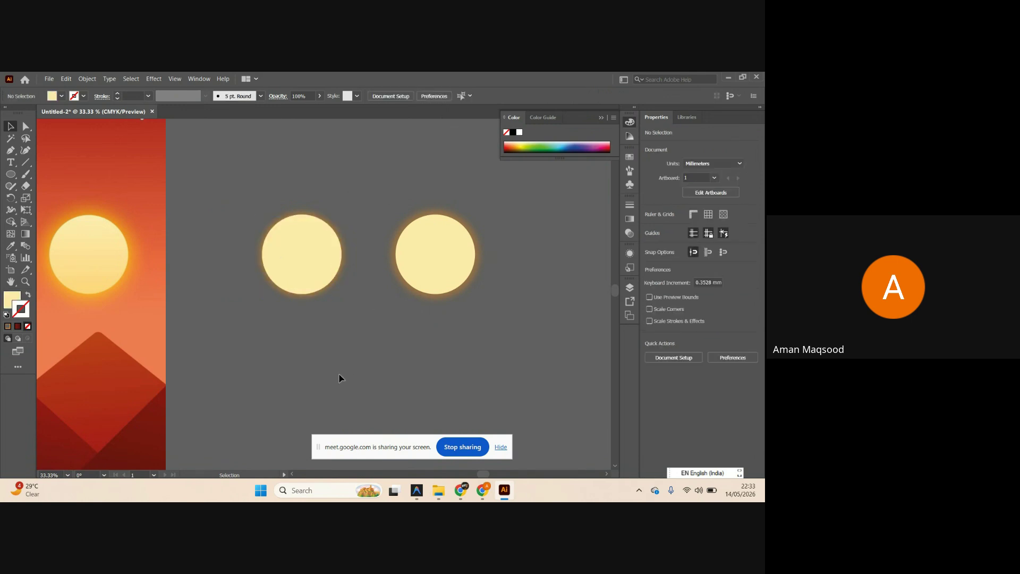
scroll(361, 304, "down", 2)
scroll(393, 309, "up", 1)
scroll(399, 310, "left", 5)
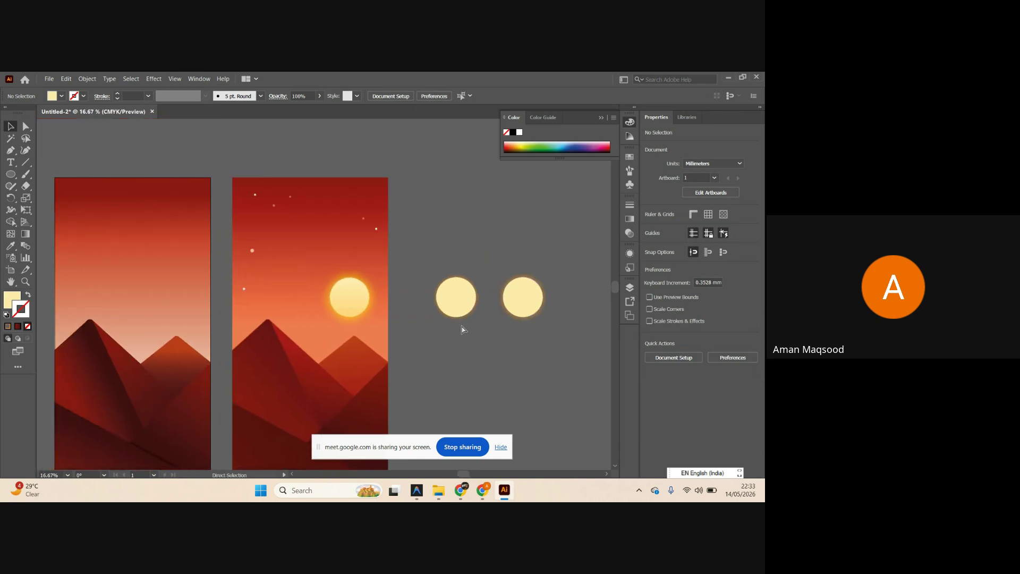
Duplicate the left sun circle and make the copy white with no outline.
scroll(467, 351, "right", 1)
scroll(481, 310, "up", 1)
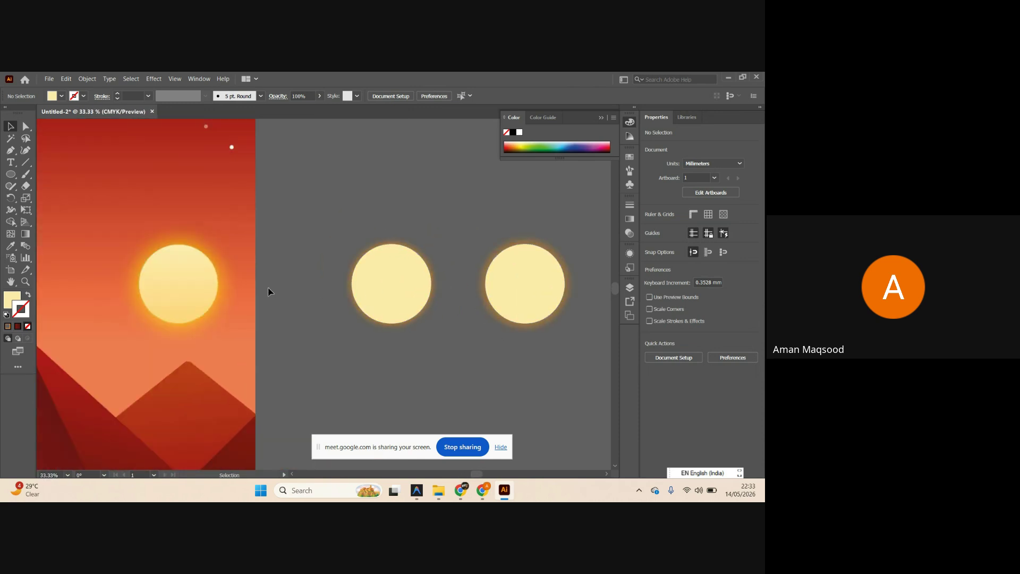
scroll(199, 282, "up", 1)
scroll(199, 282, "down", 2)
scroll(305, 284, "right", 1)
scroll(305, 284, "up", 1)
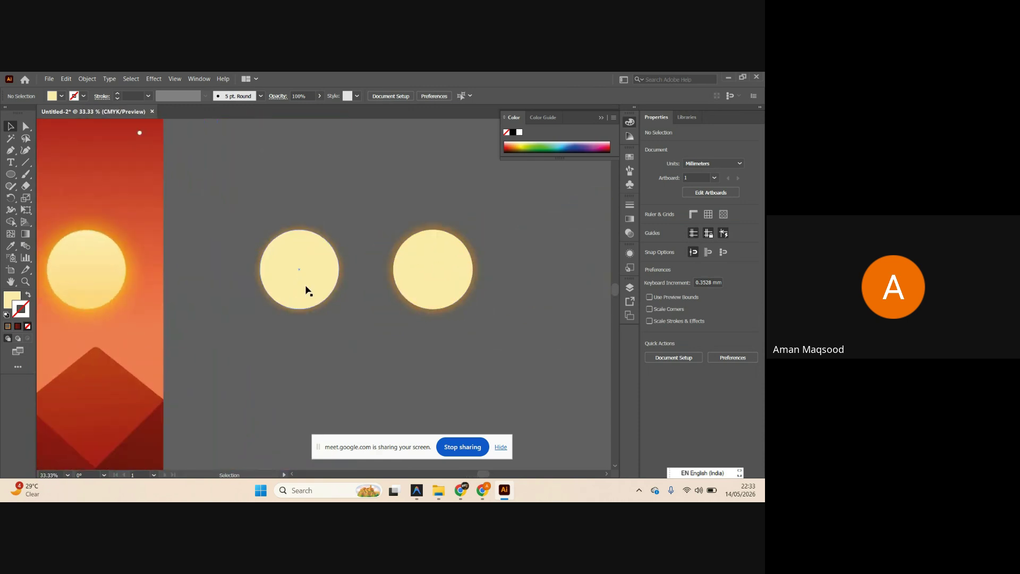
left_click_drag(299, 332, 303, 238)
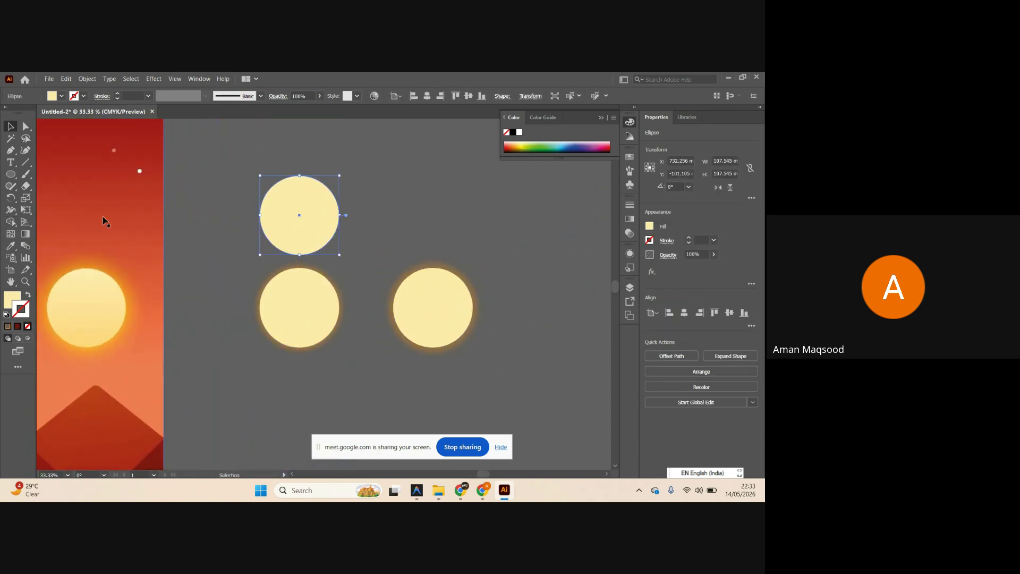
left_click(519, 133)
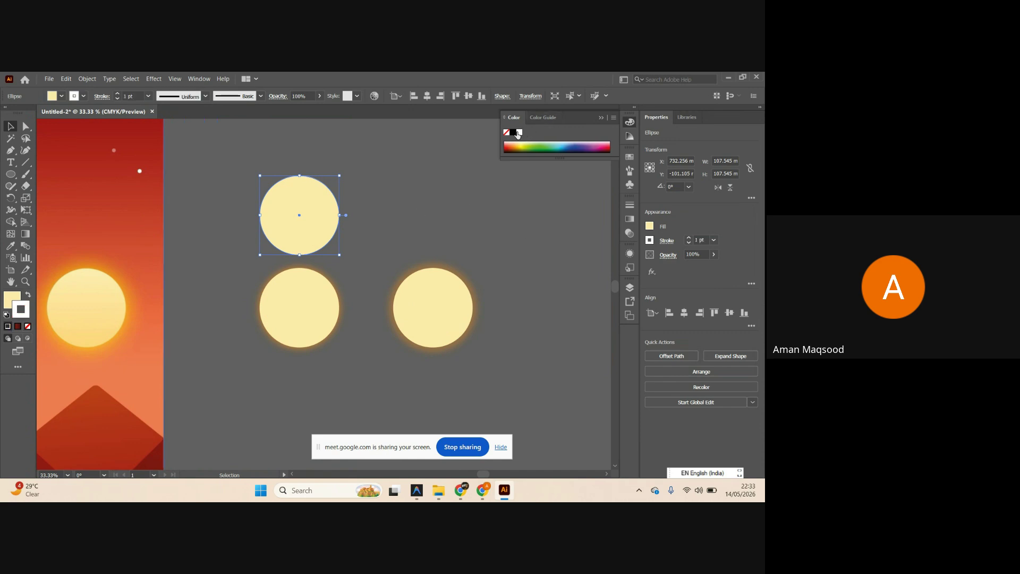
left_click(28, 298)
left_click(27, 326)
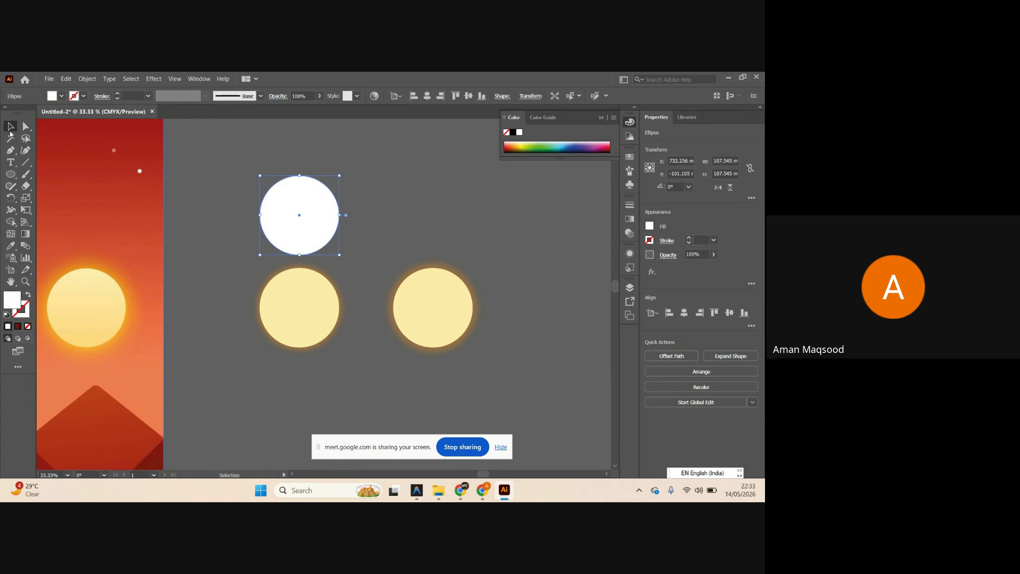
Shrink the white circle to about 42 mm and apply a Gaussian Blur of about 69 pixels.
left_click_drag(339, 219, 309, 305)
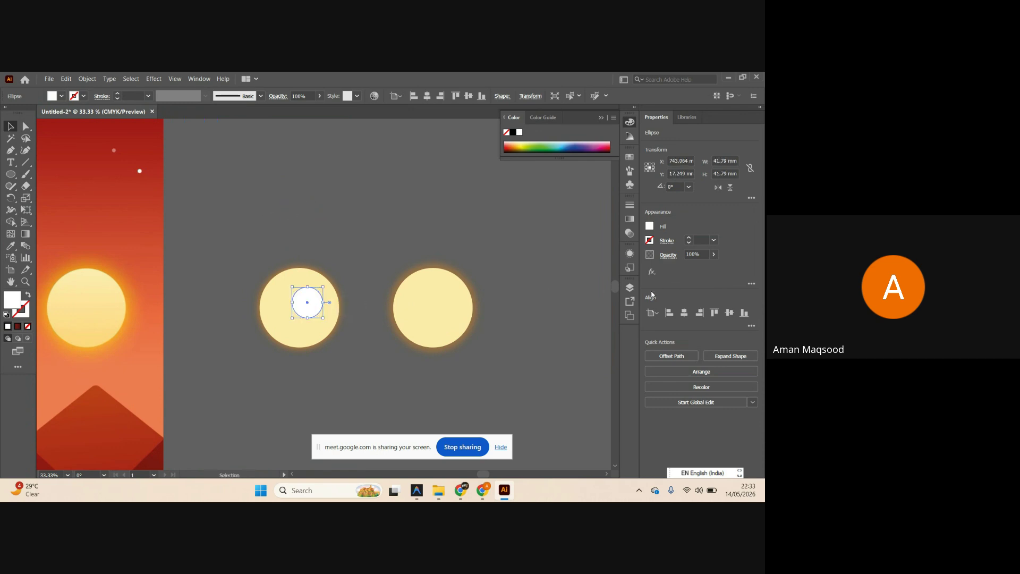
left_click(651, 272)
mouse_move(669, 400)
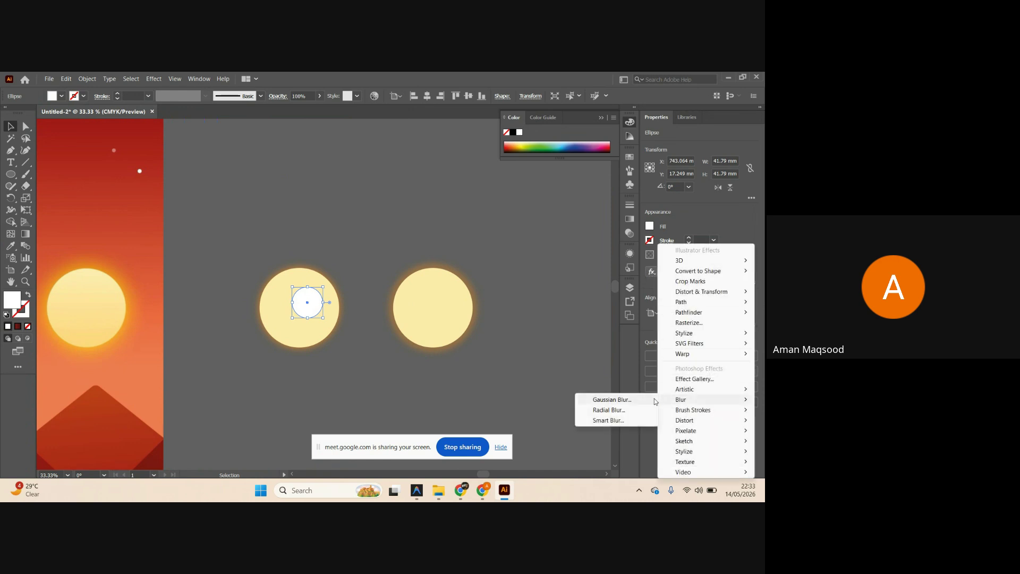
left_click(616, 399)
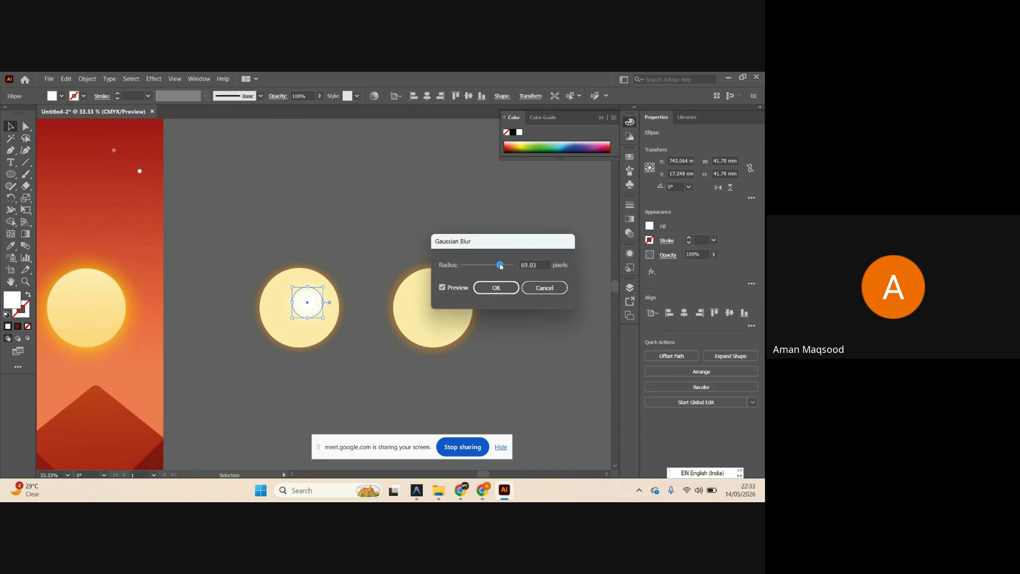
left_click(496, 287)
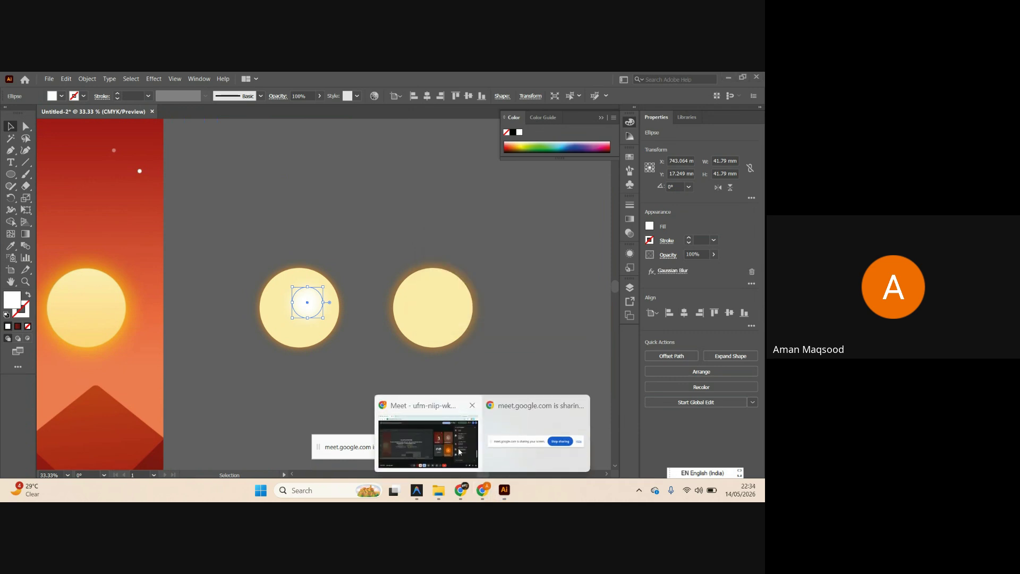
Admit the waiting guest in the video meeting window, then minimise the meeting.
left_click(534, 430)
left_click(637, 132)
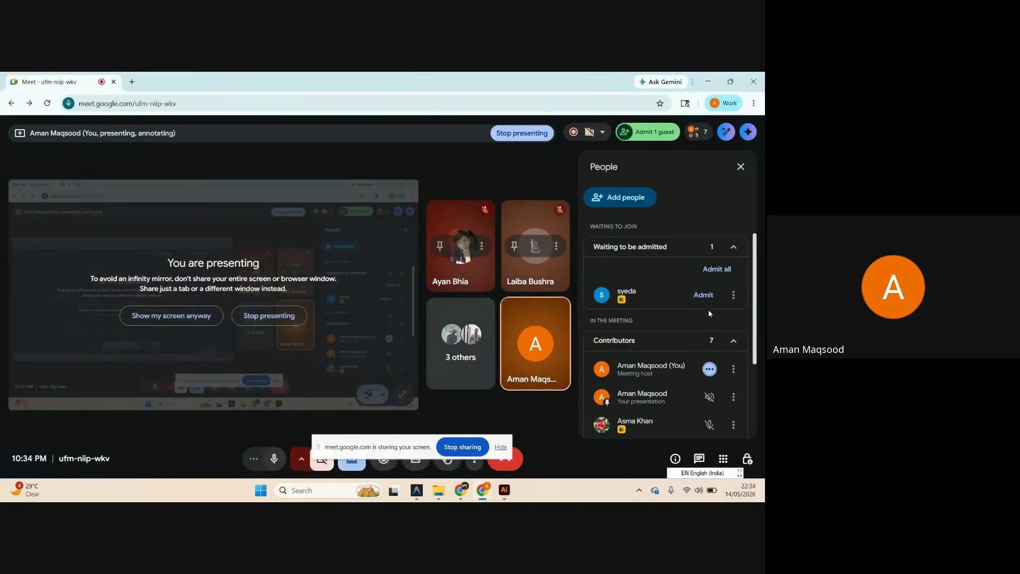
left_click(704, 295)
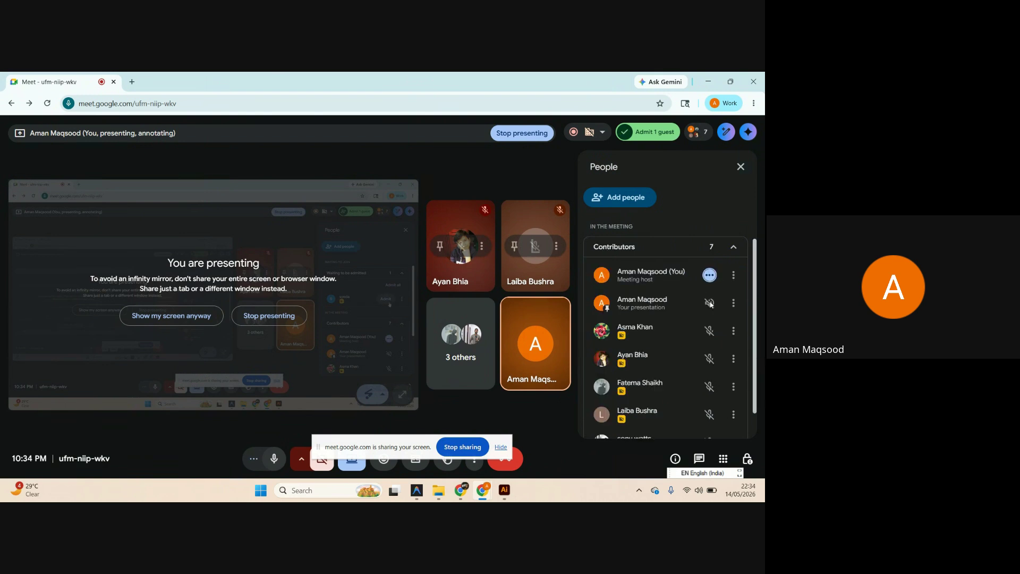
left_click(708, 81)
Deselect, then reselect the blurred white circle.
left_click(425, 418)
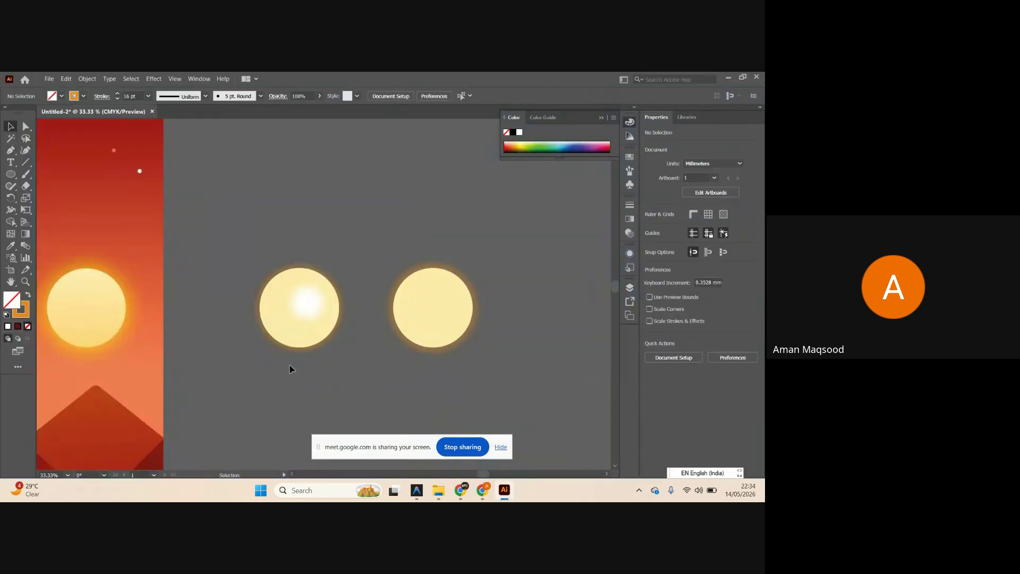
scroll(289, 366, "up", 2)
left_click(342, 256)
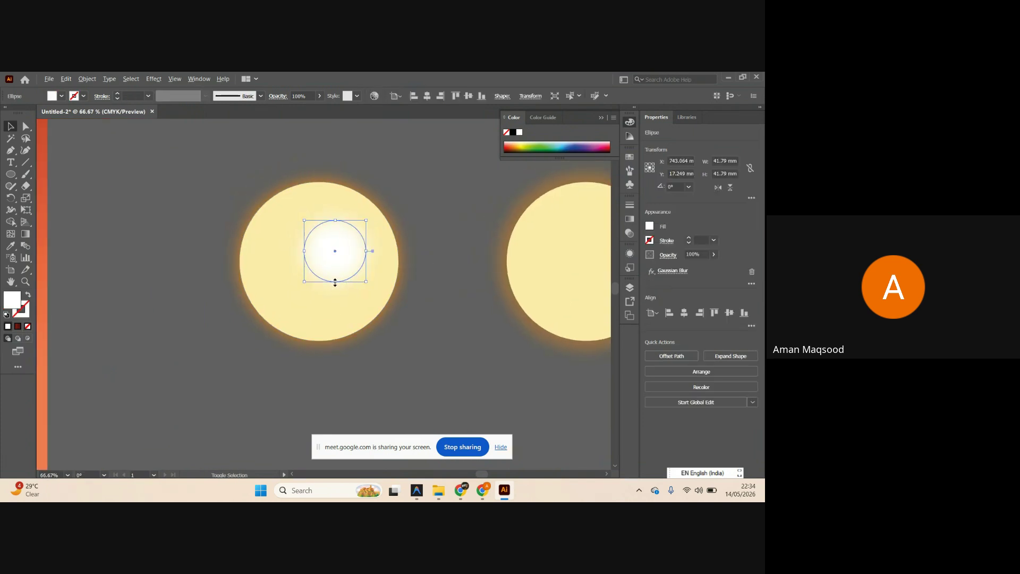
Enlarge the blurred white highlight, copy it onto the right sun, and lower its opacity.
left_click_drag(334, 282, 336, 289)
scroll(301, 239, "down", 1)
left_click_drag(301, 239, 515, 254)
left_click(314, 255)
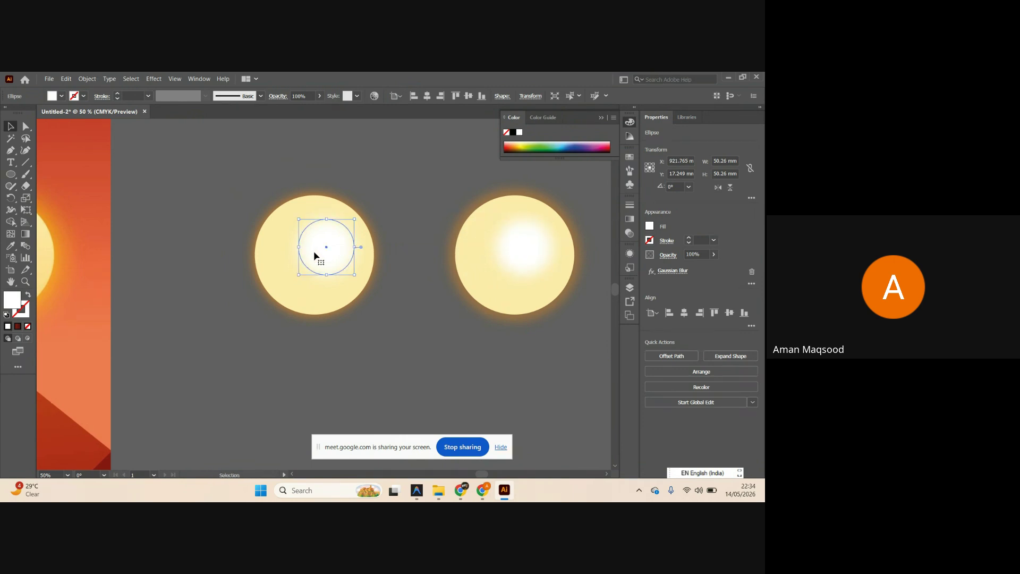
left_click(714, 254)
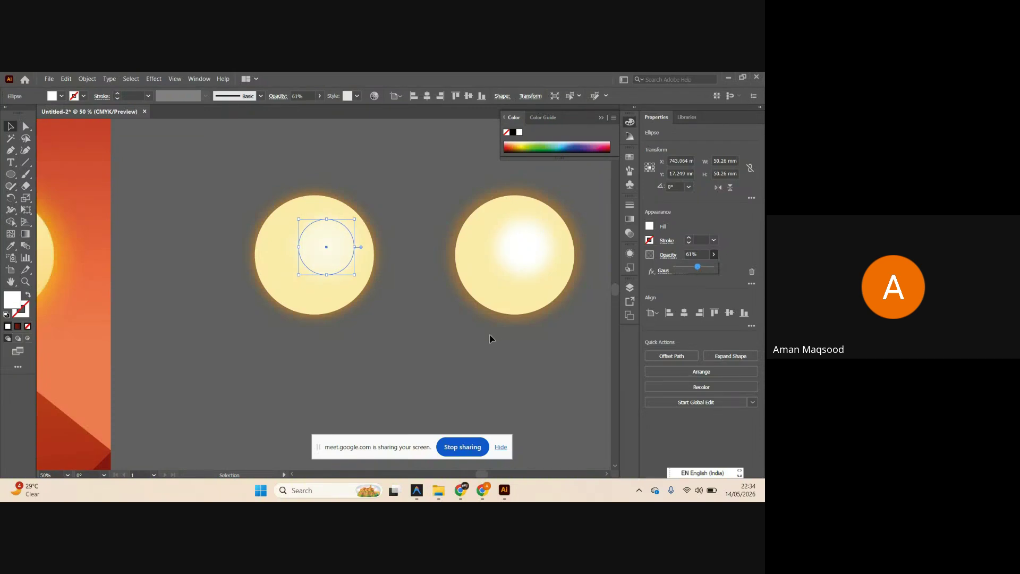
Enlarge the sun's orange glow ellipse to about 120 mm wide.
scroll(404, 319, "down", 3)
left_click_drag(405, 320, 342, 260)
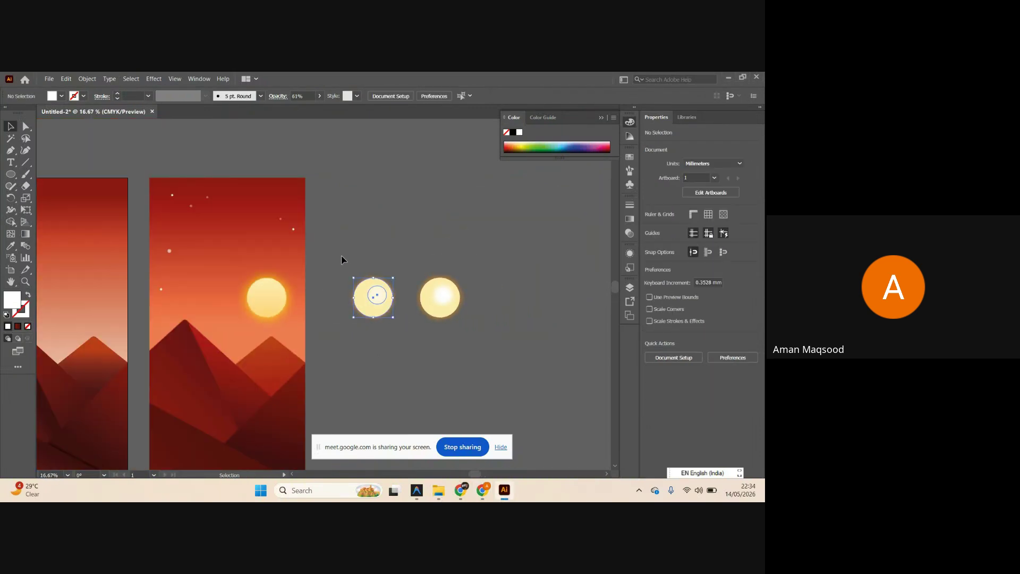
left_click(420, 346)
scroll(445, 355, "up", 1)
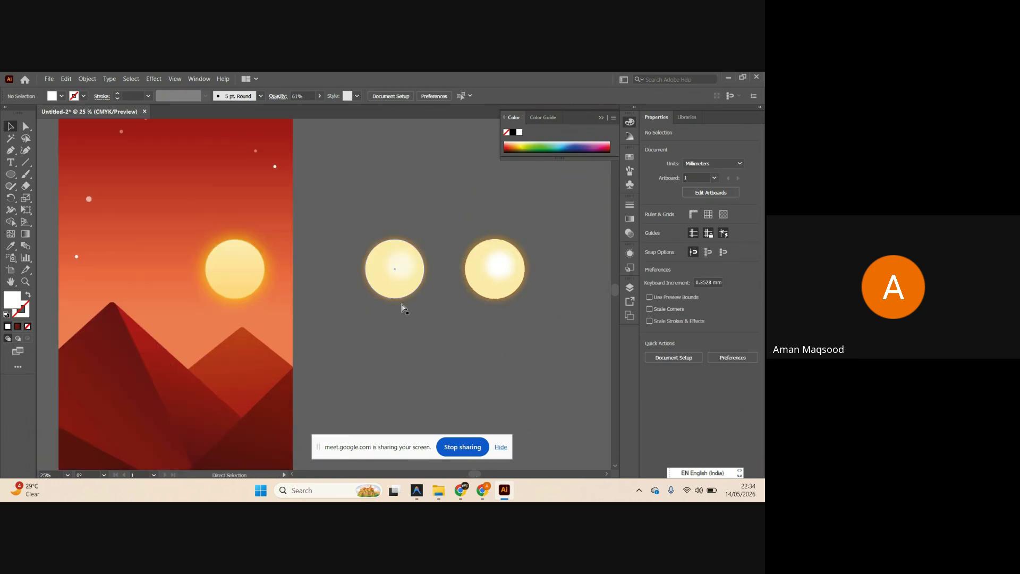
scroll(385, 301, "up", 2)
left_click(464, 269)
scroll(462, 263, "down", 1)
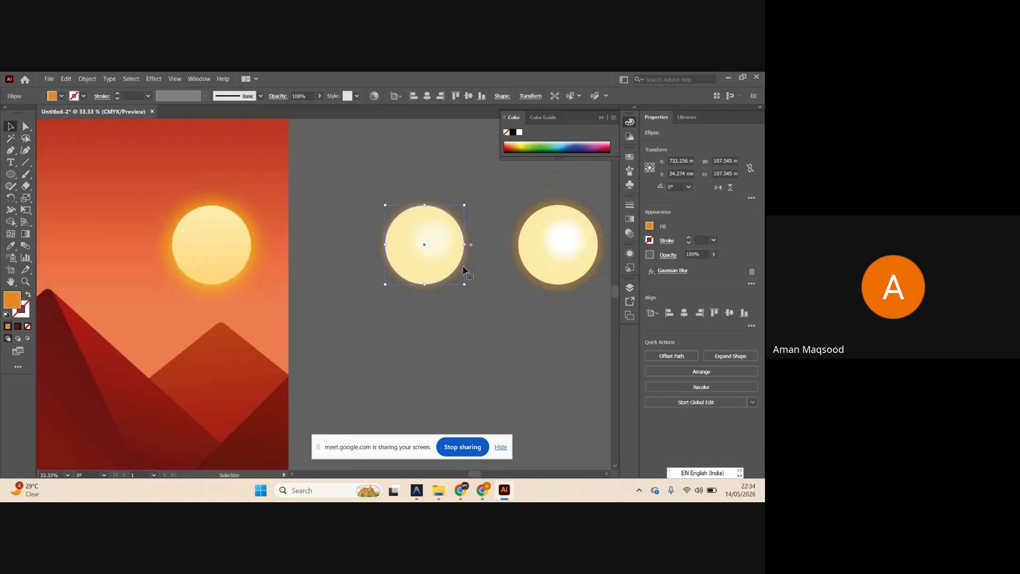
left_click_drag(463, 270, 479, 305)
key("ctrl+z")
scroll(468, 249, "up", 1)
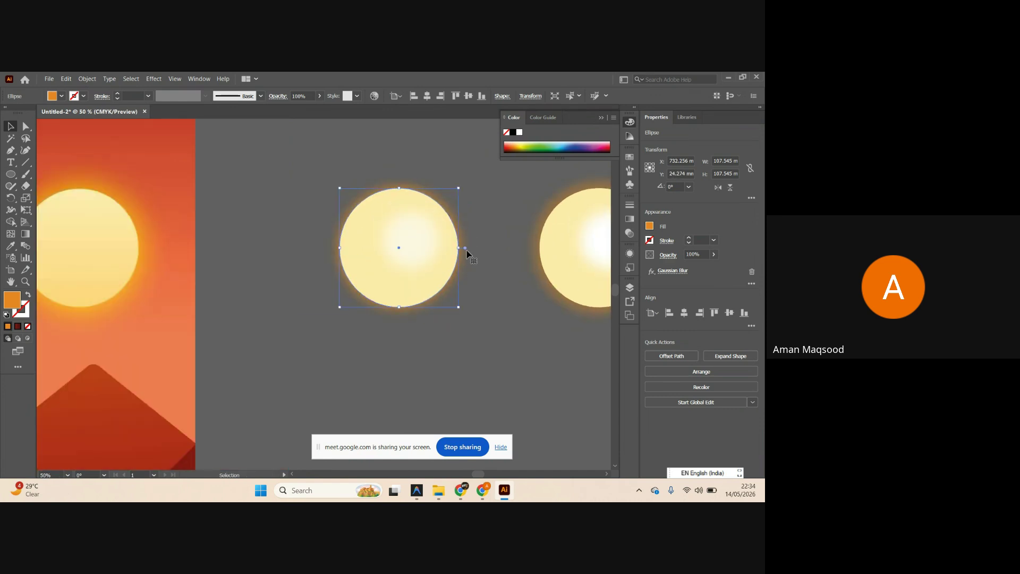
left_click_drag(462, 247, 465, 247)
left_click(477, 212)
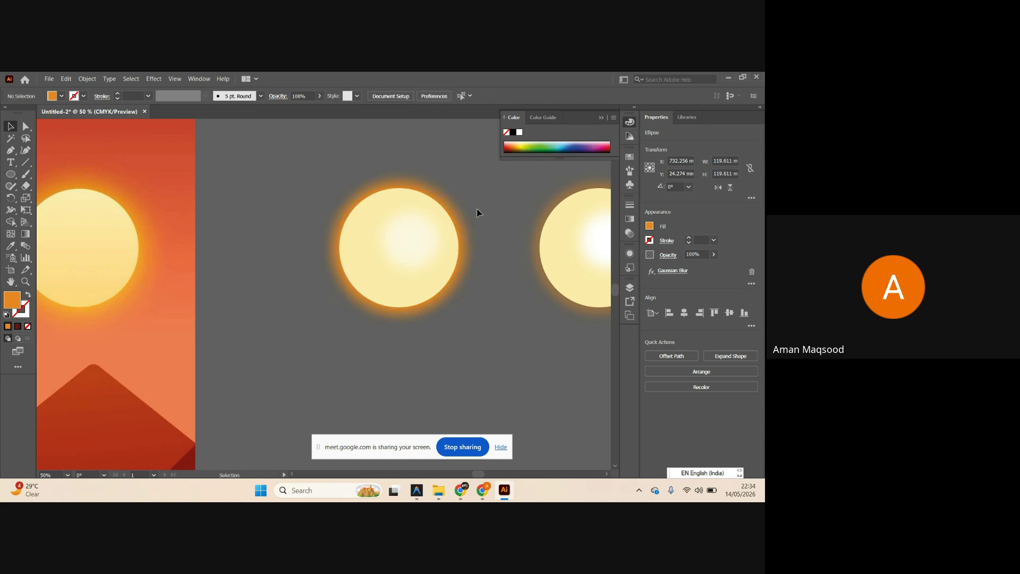
scroll(483, 234, "down", 1)
Move the sun group onto the first artboard's sky, nudged slightly left above the mountains.
key("a")
left_click_drag(501, 311, 398, 187)
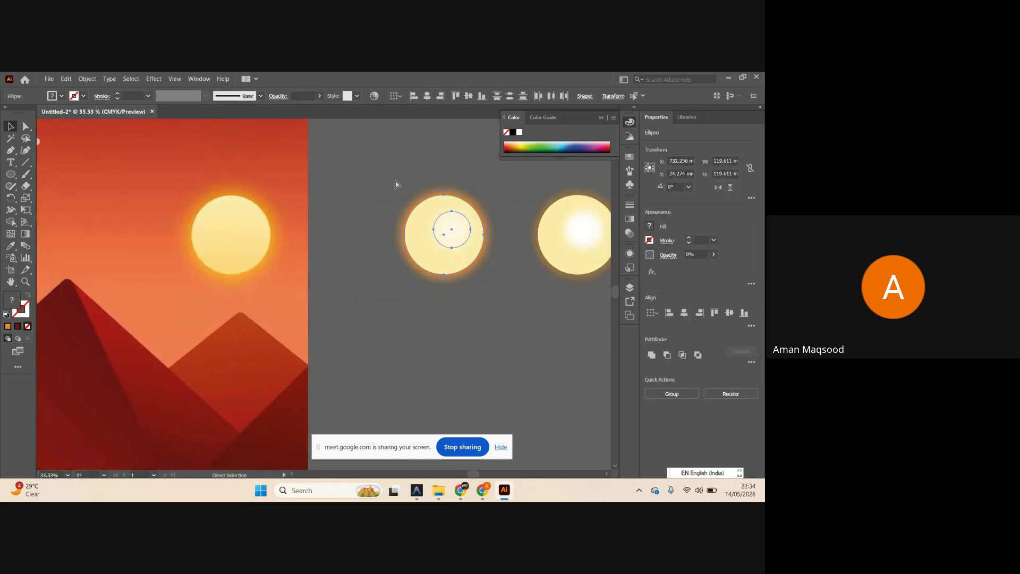
key("v")
left_click_drag(451, 224, 243, 237)
scroll(451, 229, "down", 3)
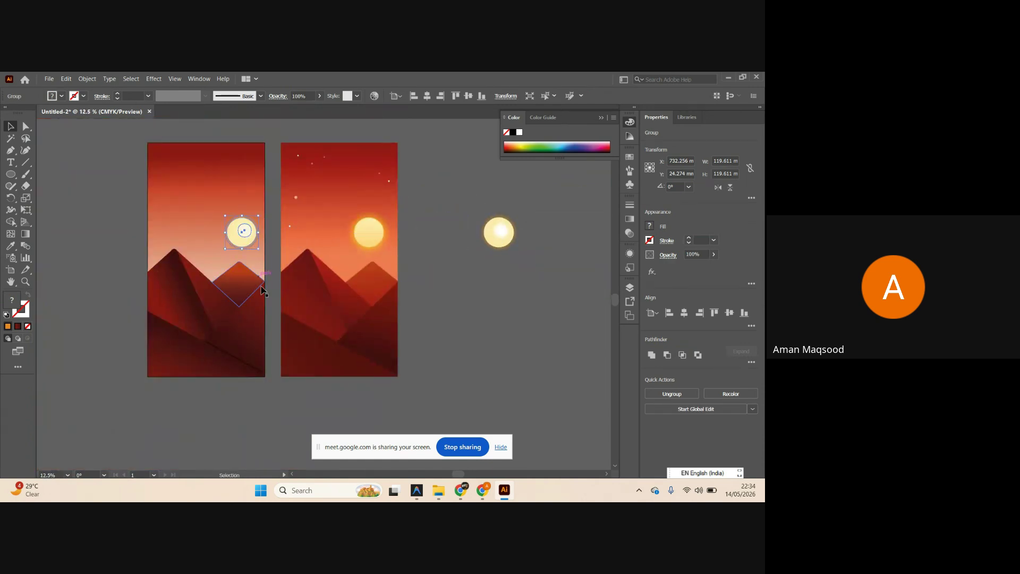
left_click(303, 403)
scroll(229, 371, "left", 3)
scroll(267, 299, "up", 1)
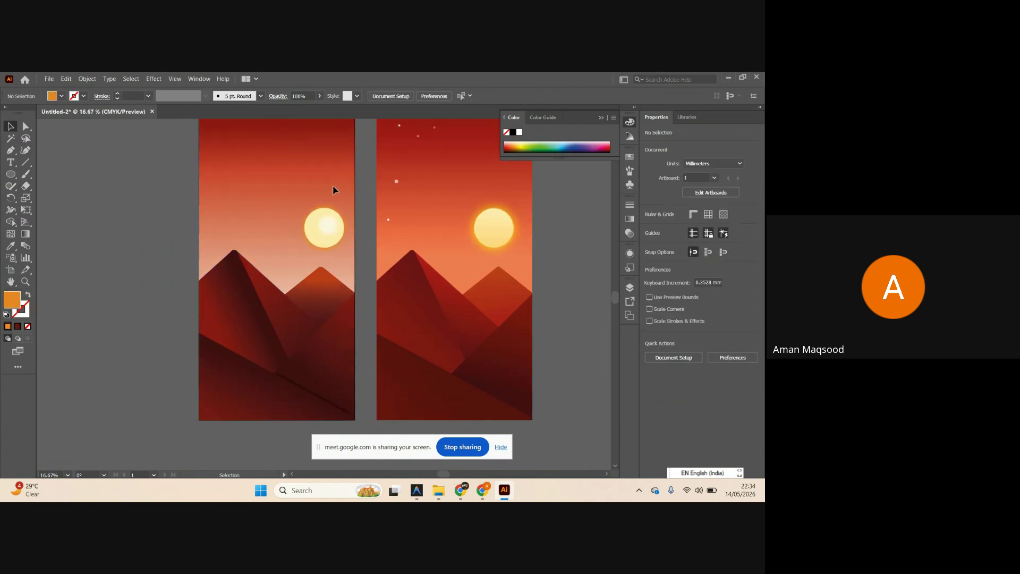
left_click_drag(331, 228, 325, 228)
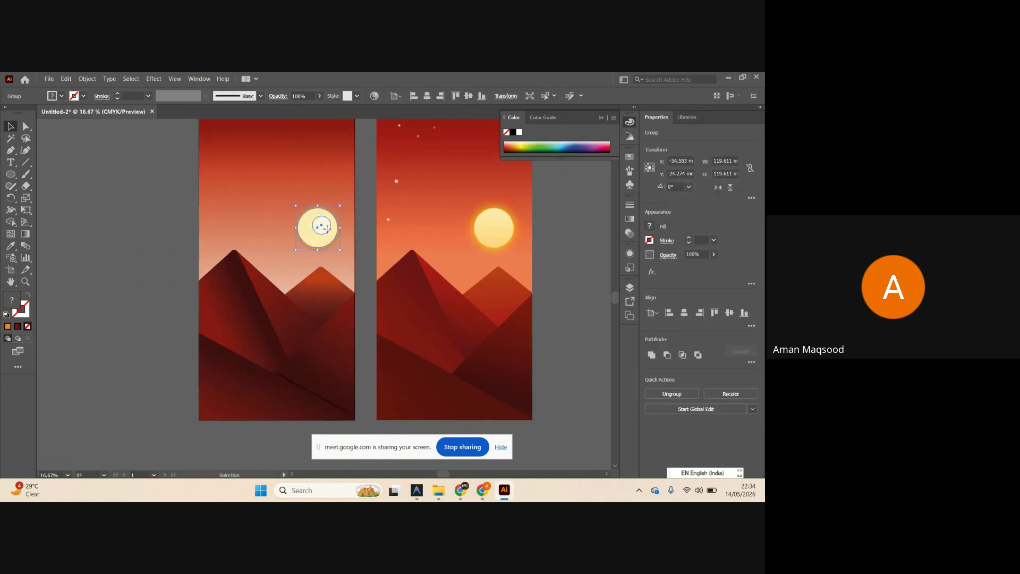
left_click(171, 226)
scroll(166, 322, "left", 1)
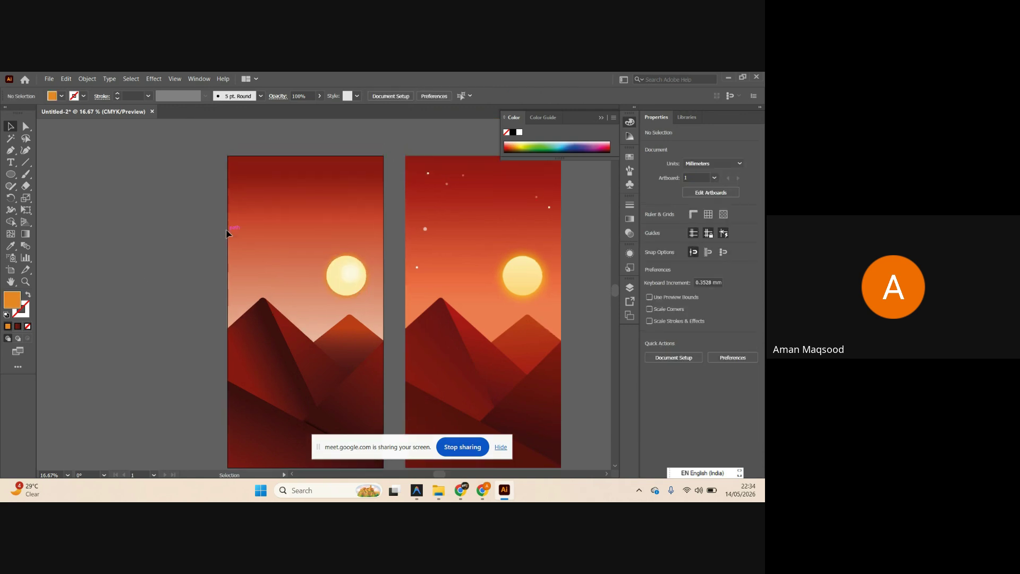
scroll(335, 207, "right", 2)
Draw a small white circle in the upper-left sky of the left artboard.
scroll(446, 183, "up", 3)
scroll(342, 205, "up", 4)
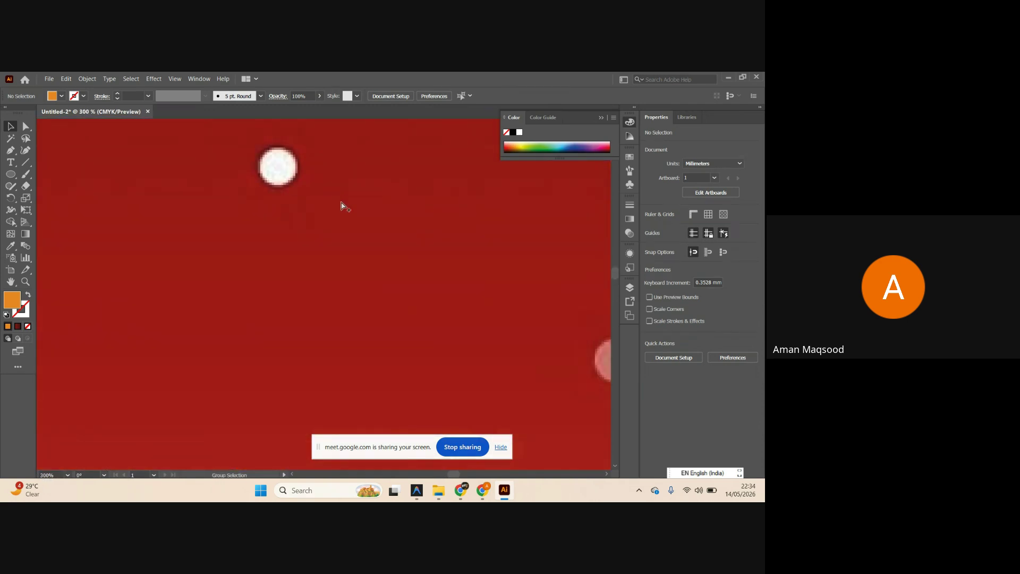
left_click(11, 174)
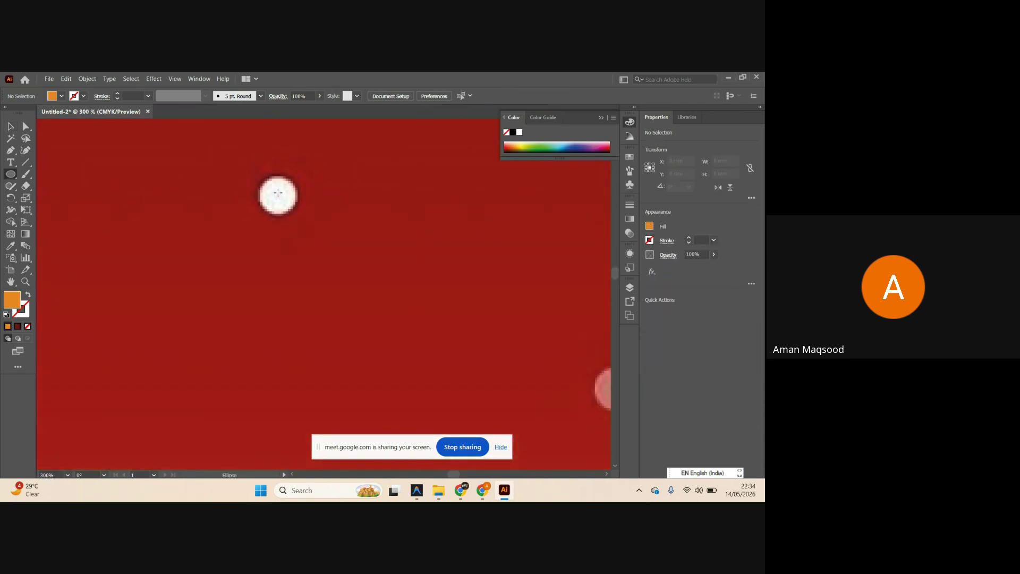
left_click_drag(278, 192, 299, 213)
key("ctrl+z")
scroll(377, 212, "down", 9)
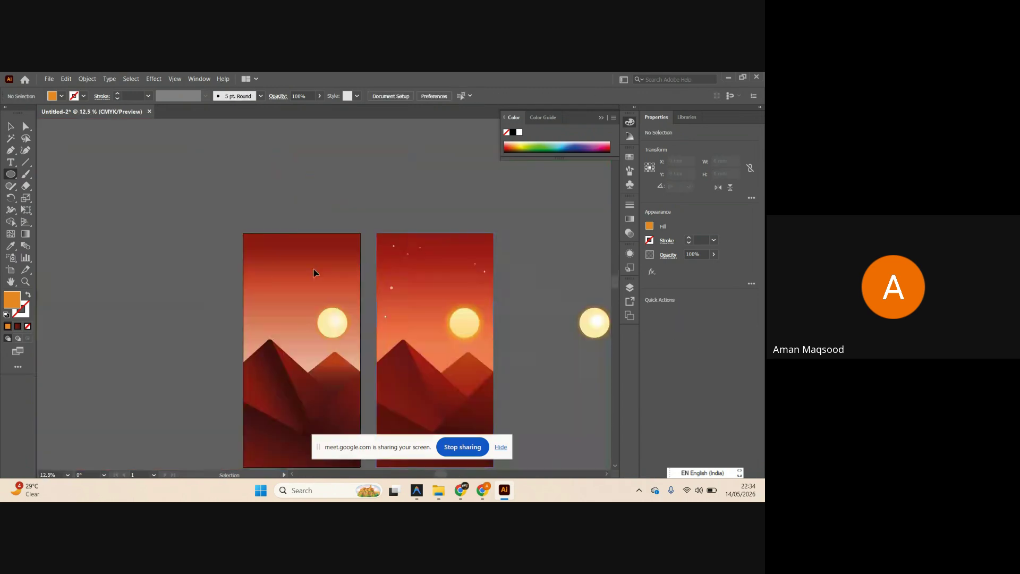
scroll(314, 273, "up", 5)
left_click_drag(242, 232, 259, 247)
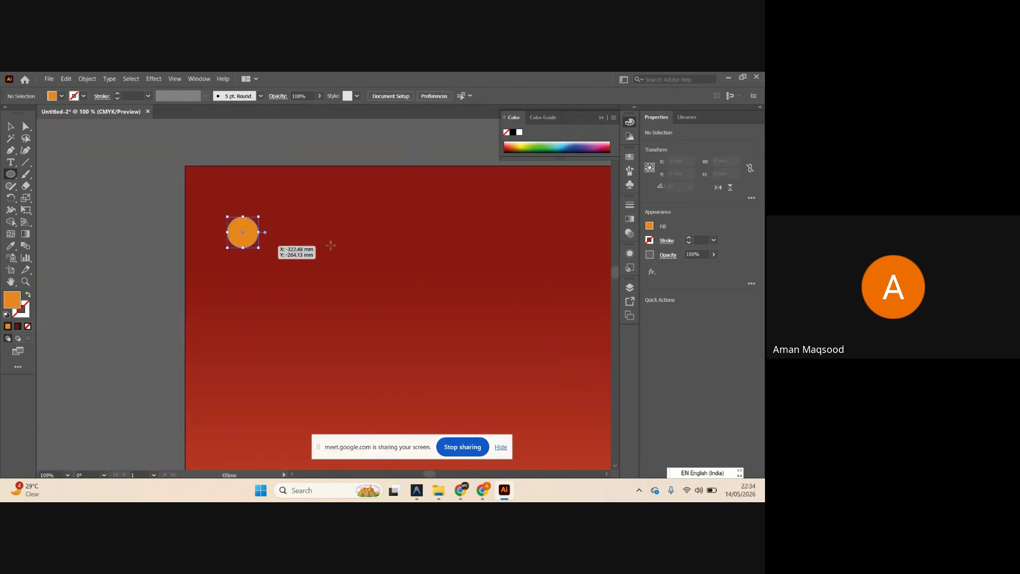
left_click(649, 226)
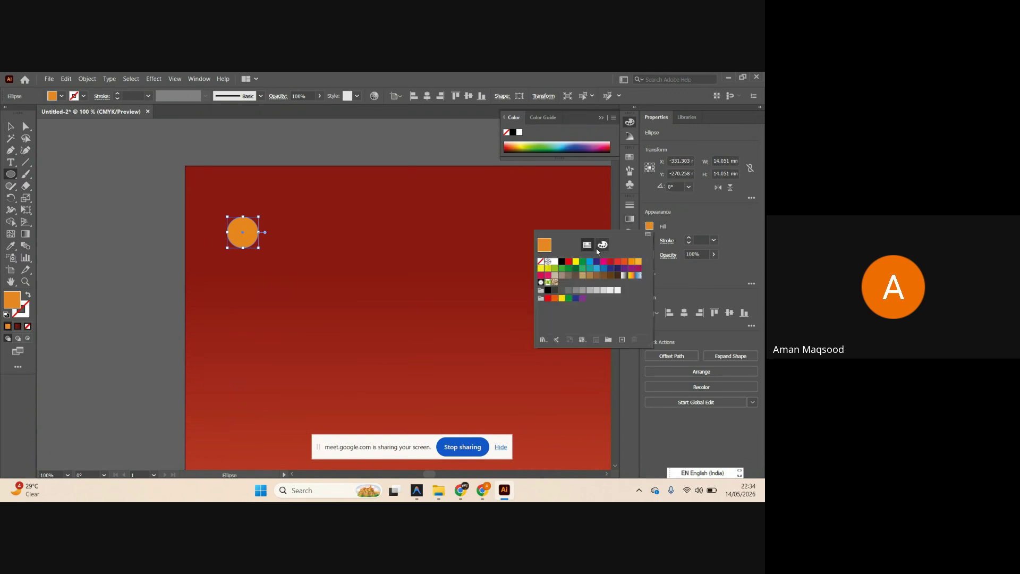
left_click(555, 262)
key("Escape")
scroll(67, 152, "down", 4)
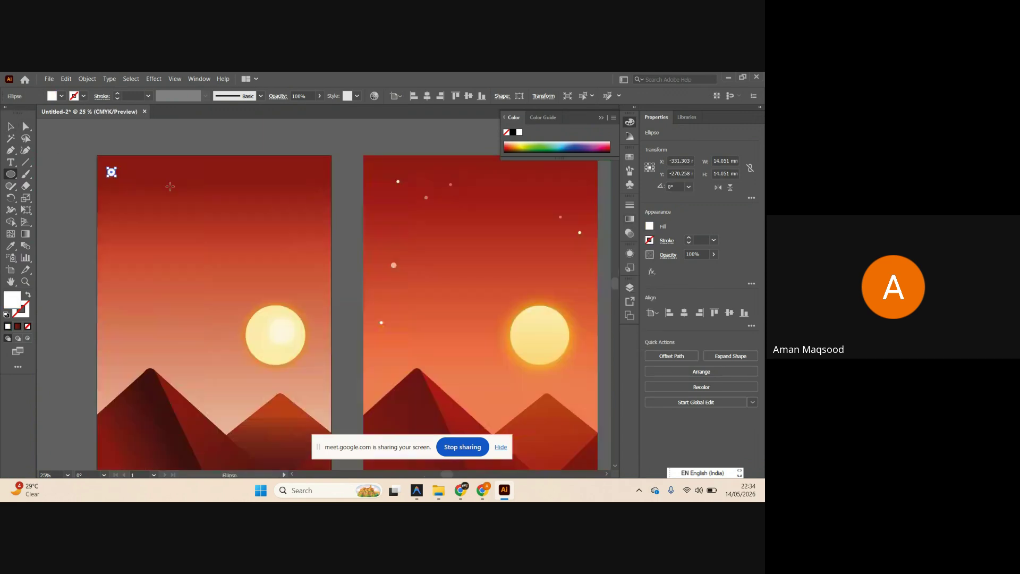
Alt-drag about six copies of the white circle to scatter stars across the sky.
key("v")
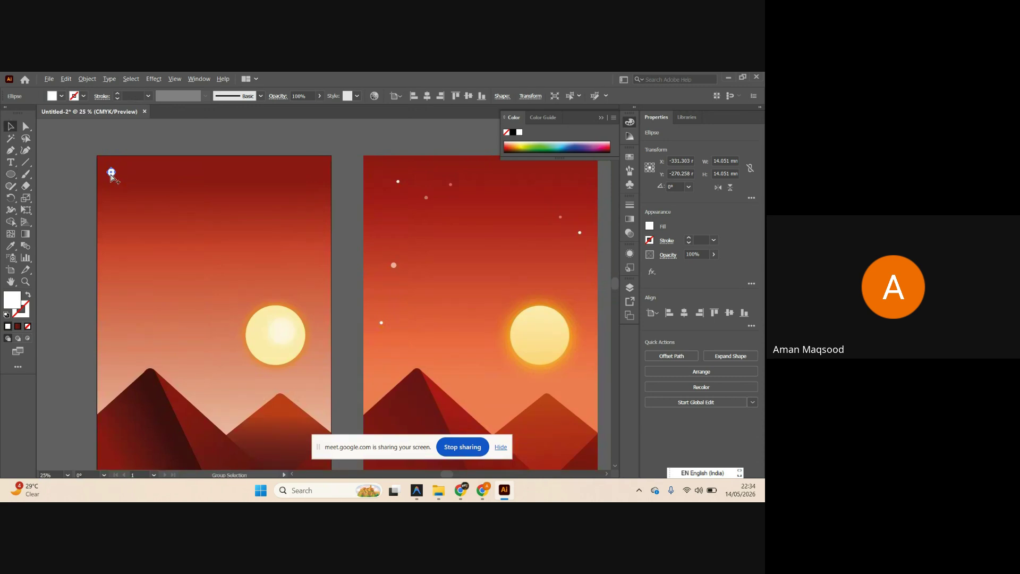
left_click_drag(111, 173, 137, 270)
scroll(137, 271, "up", 4)
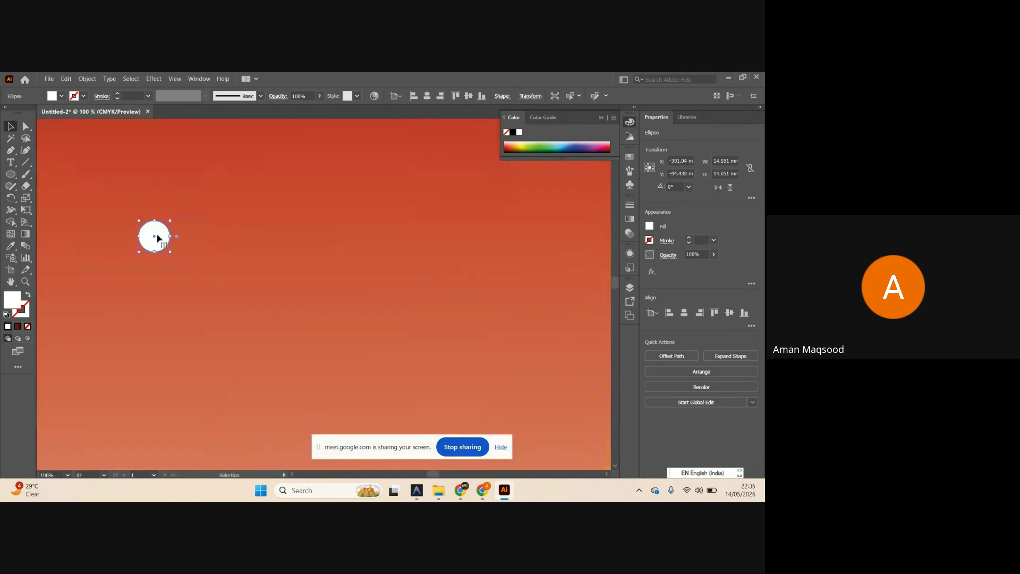
scroll(157, 237, "down", 2)
left_click_drag(157, 237, 159, 302)
scroll(128, 356, "up", 5)
scroll(127, 354, "down", 1)
scroll(160, 303, "down", 7)
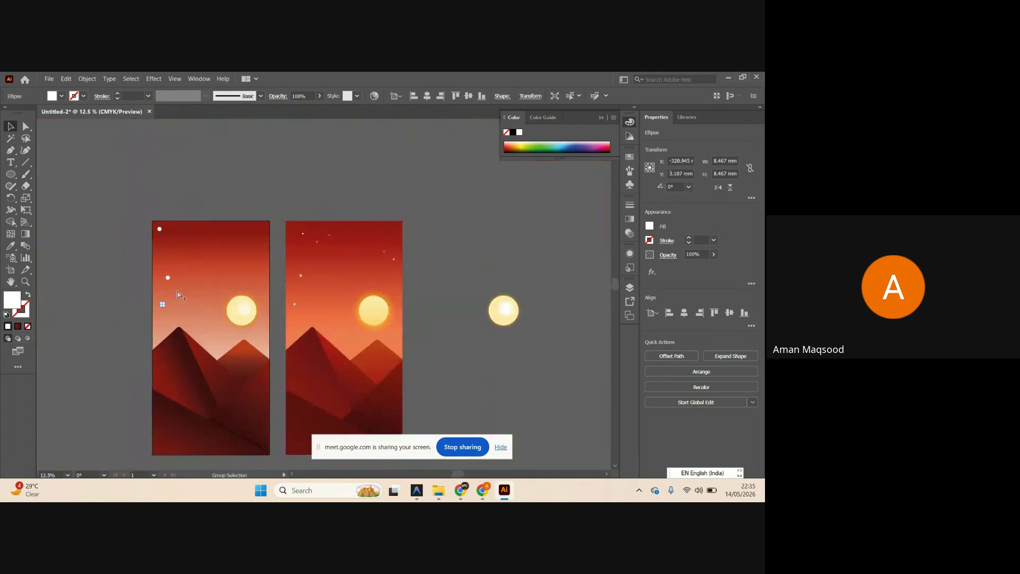
scroll(130, 364, "up", 3)
left_click_drag(133, 376, 286, 200)
left_click_drag(285, 200, 367, 229)
left_click_drag(367, 229, 269, 284)
left_click_drag(151, 305, 368, 175)
left_click_drag(228, 190, 316, 169)
Select all the scattered star circles, including the lower one.
scroll(329, 194, "down", 3)
scroll(305, 211, "up", 1)
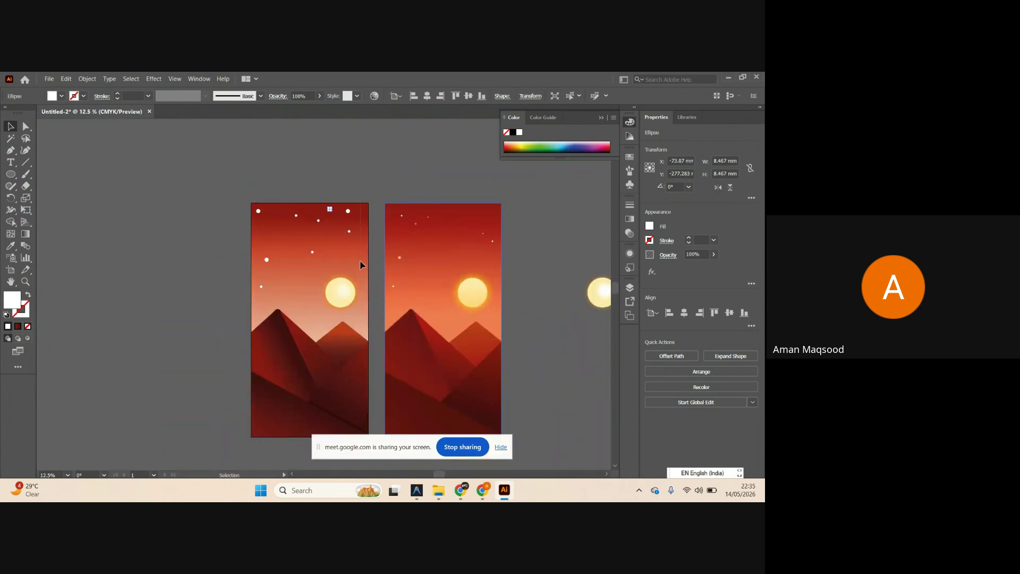
left_click_drag(361, 260, 360, 264)
left_click(260, 287, "shift")
Apply a Gaussian Blur of about 23 pixels to the selected star circles.
scroll(529, 303, "up", 1)
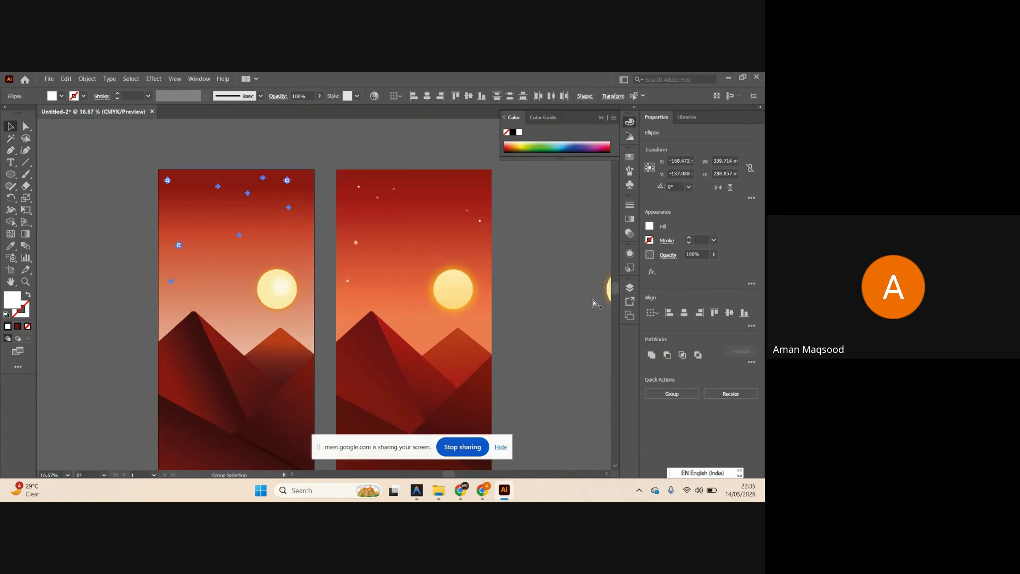
left_click(657, 273)
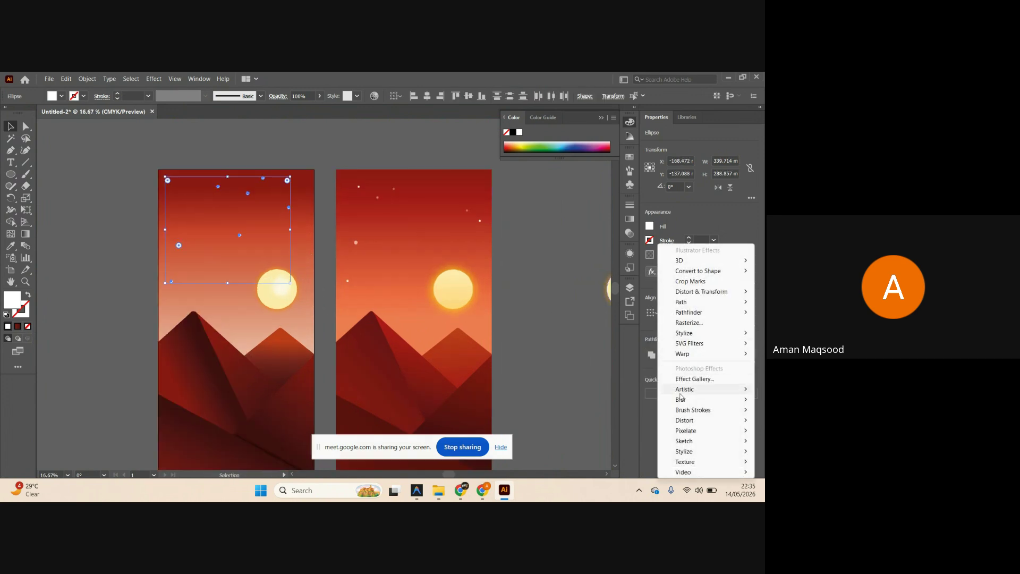
left_click(650, 399)
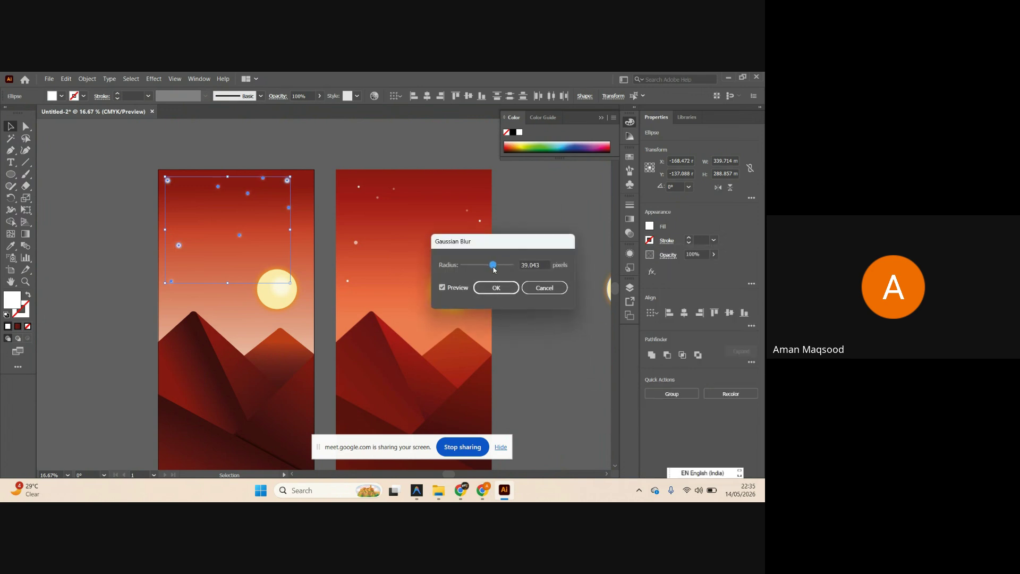
left_click(496, 287)
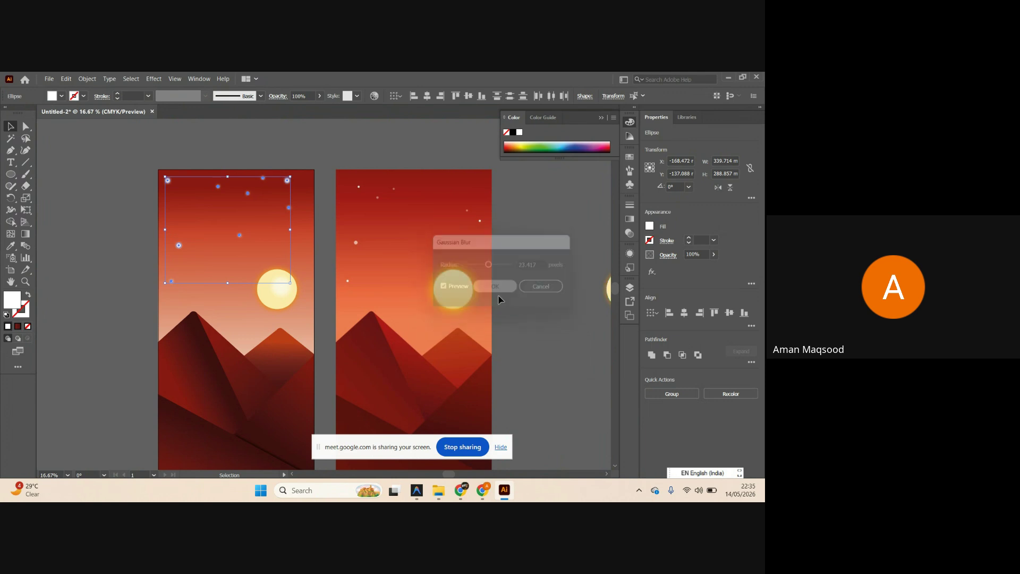
Admit the waiting guest in the Meet call, then minimize Chrome.
mouse_move(481, 489)
left_click(428, 448)
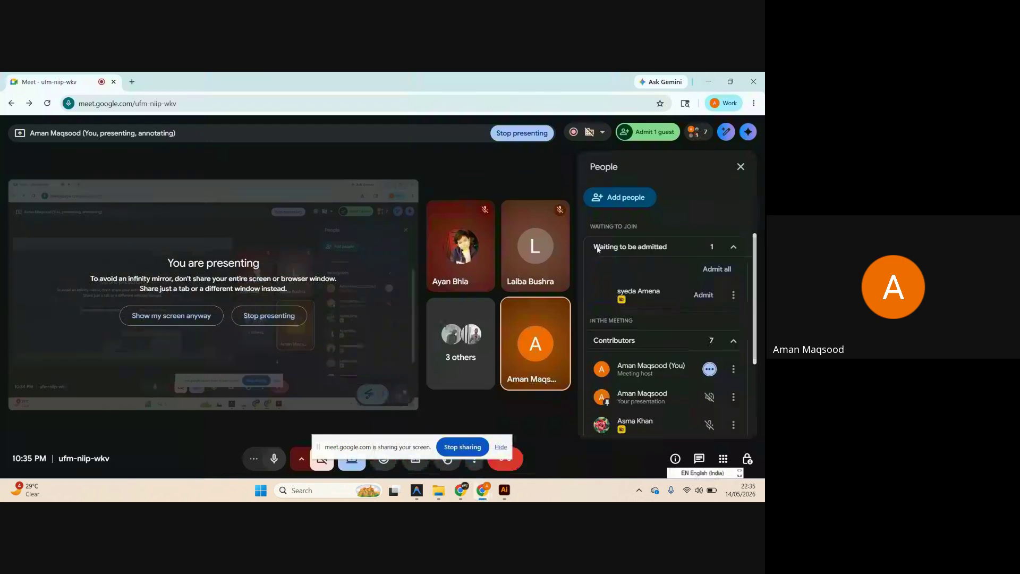
left_click(702, 295)
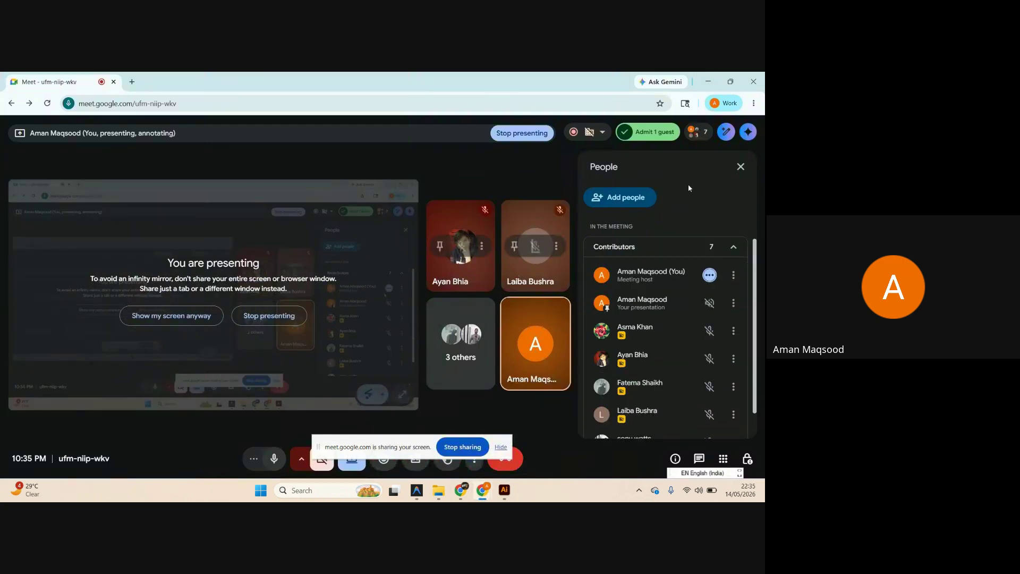
left_click(709, 82)
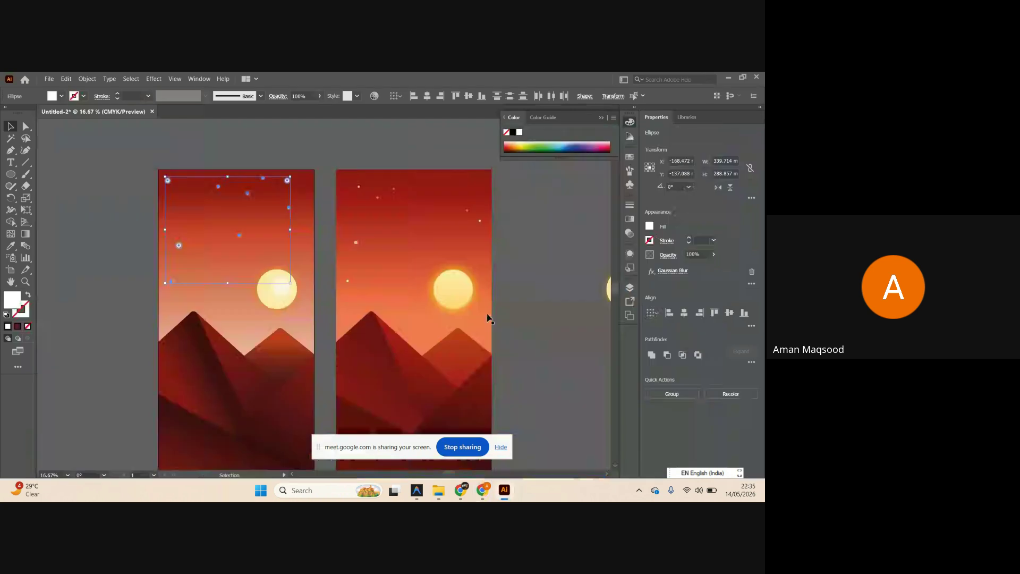
Apply a 94.6-pixel Gaussian Blur to the diagonal line over the lower mountains.
left_click(529, 250)
scroll(523, 246, "down", 1)
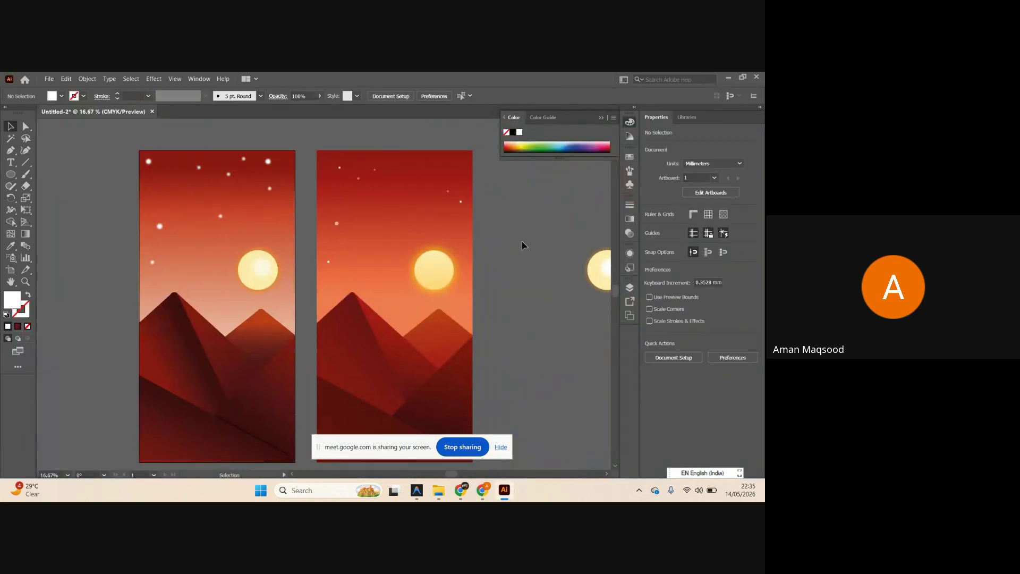
scroll(522, 245, "down", 1)
scroll(414, 297, "down", 1)
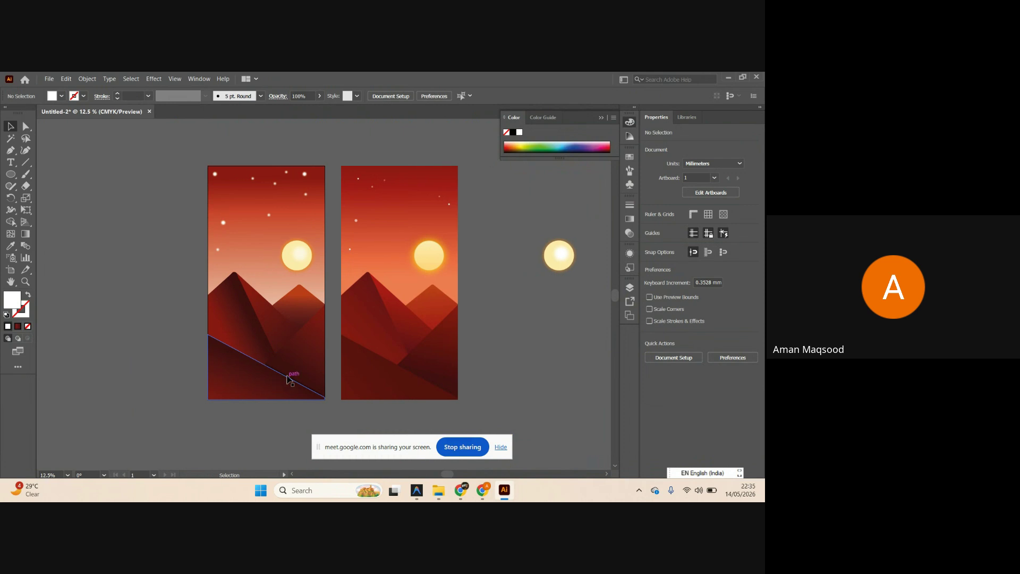
left_click(287, 379)
key("a")
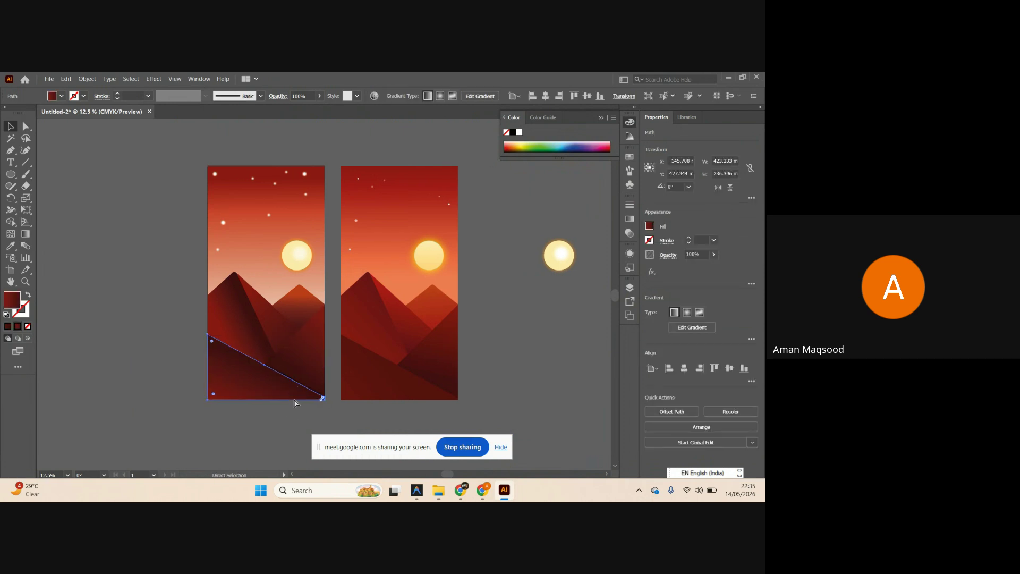
left_click(308, 410)
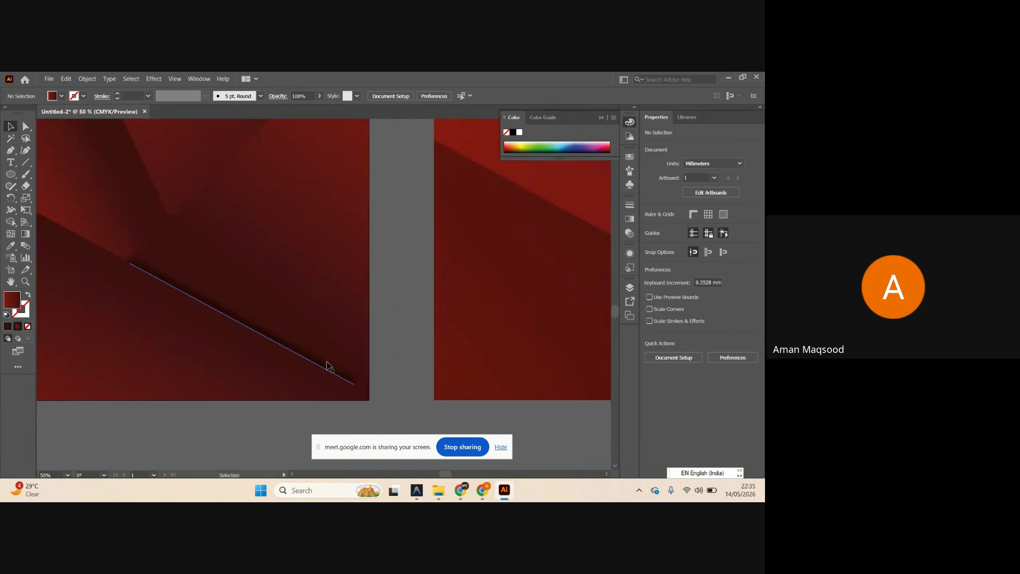
left_click(332, 372)
left_click(680, 270)
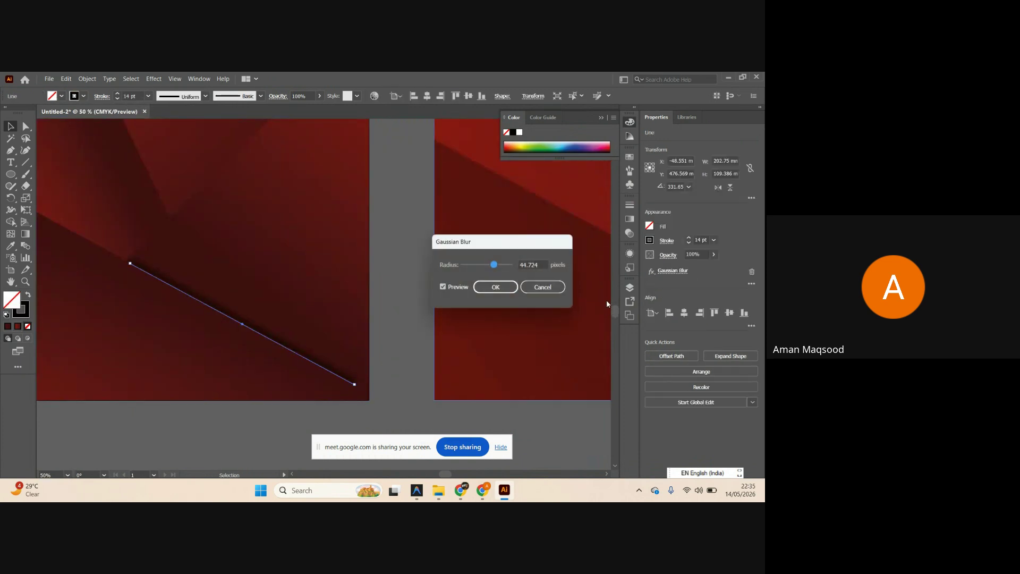
left_click(506, 269)
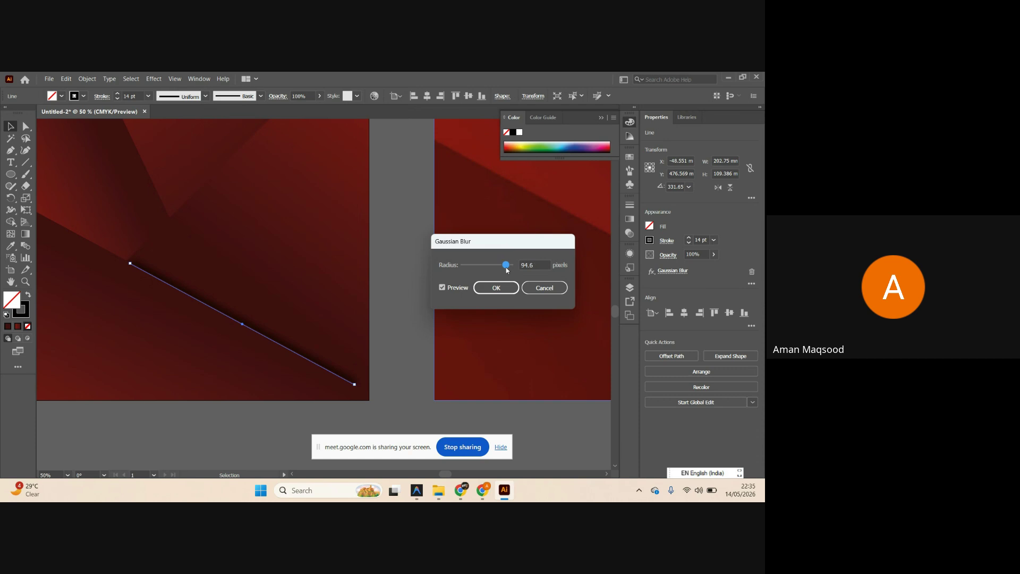
left_click(496, 288)
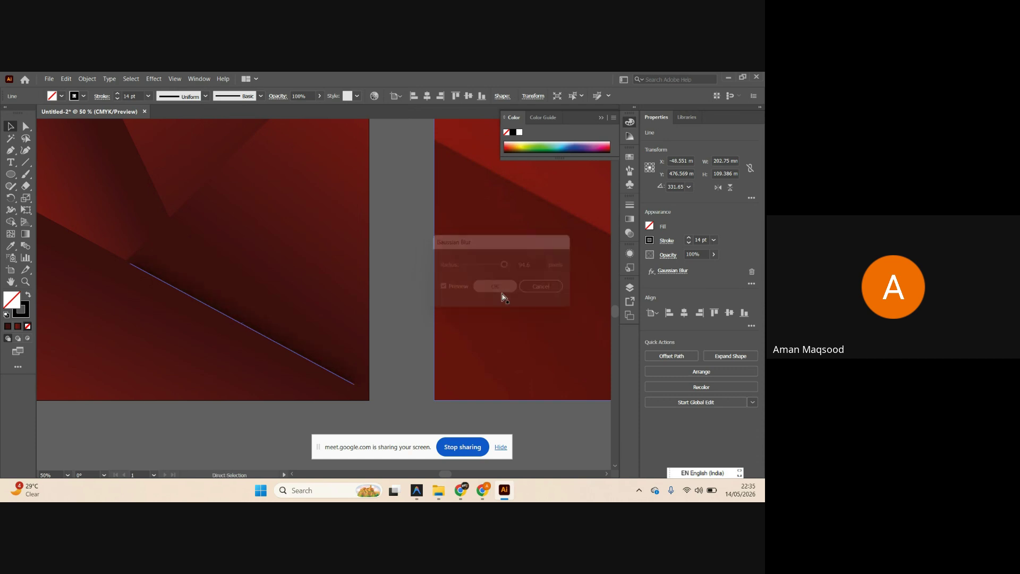
Zoom out, deselect, and pan around to review the blurred ridge line.
key("ctrl+minus")
key("ctrl+minus")
key("ctrl+shift+a")
scroll(448, 391, "down", 3)
scroll(452, 392, "right", 1)
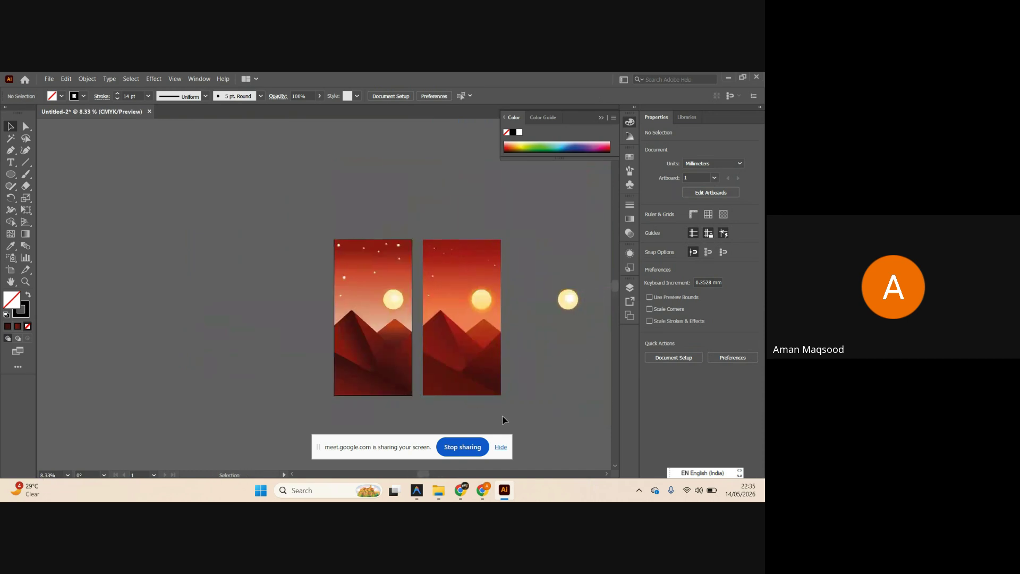
scroll(503, 415, "up", 1)
scroll(506, 411, "up", 1)
scroll(535, 396, "down", 1)
scroll(527, 396, "up", 1)
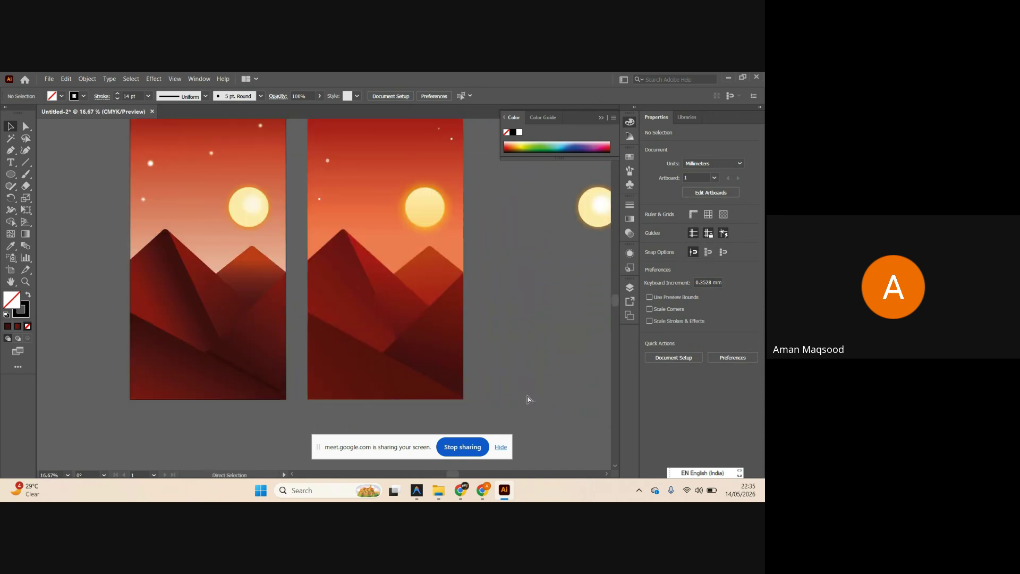
scroll(528, 396, "up", 1)
scroll(527, 397, "right", 1)
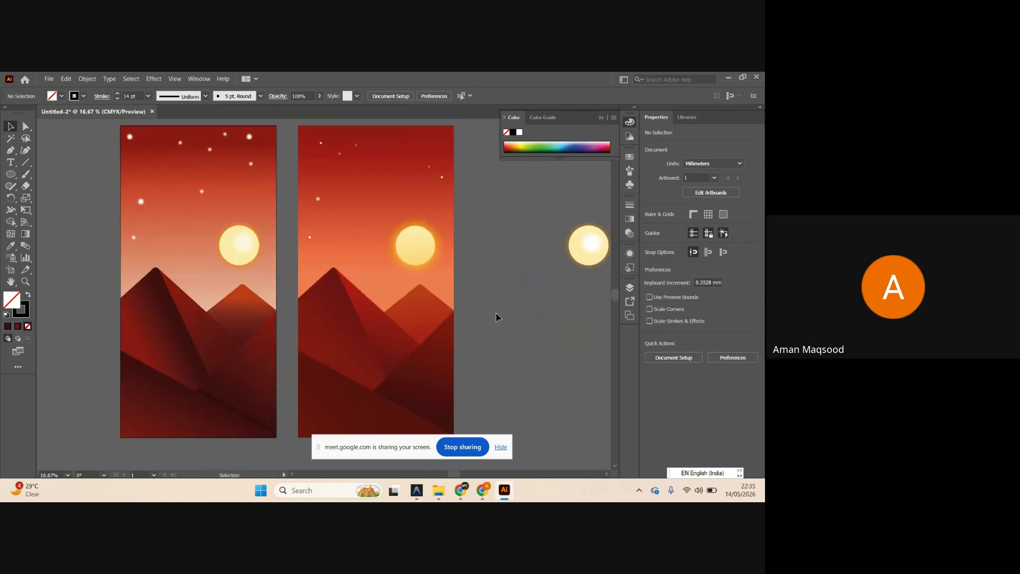
Bring the Meet call forward, open its in-call chat messages, then return to Illustrator.
mouse_move(486, 494)
left_click(427, 432)
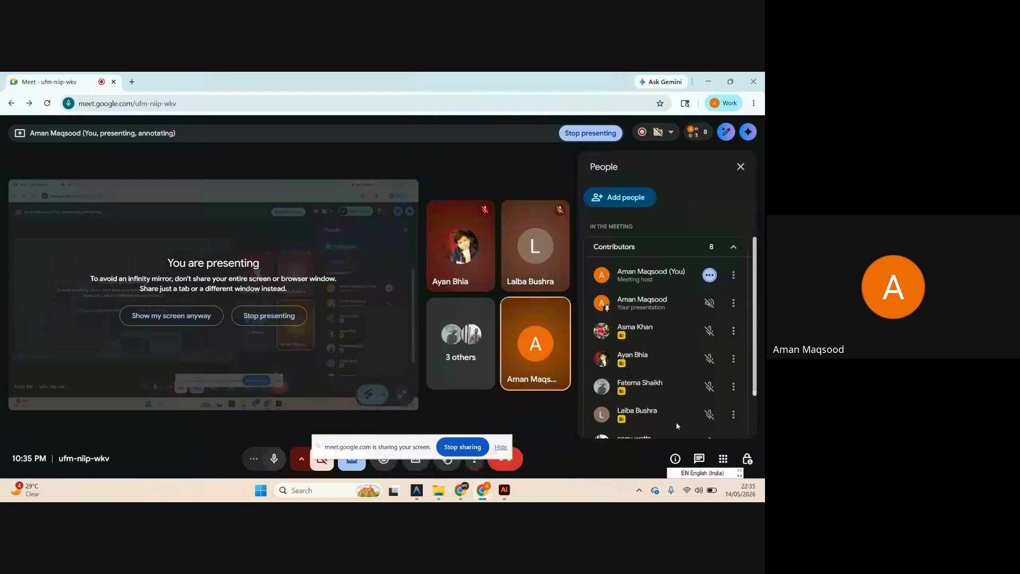
left_click(697, 458)
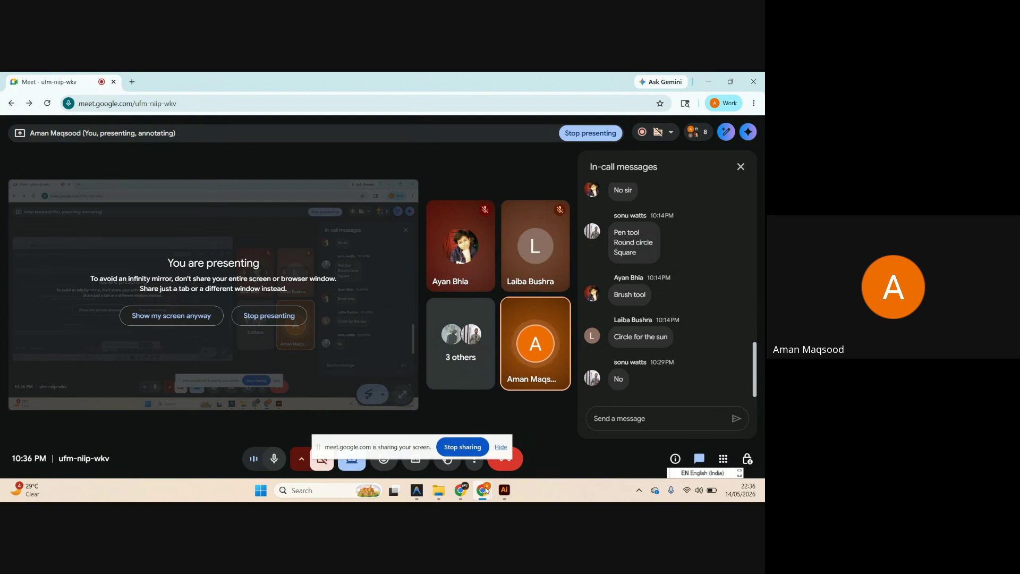
left_click(504, 490)
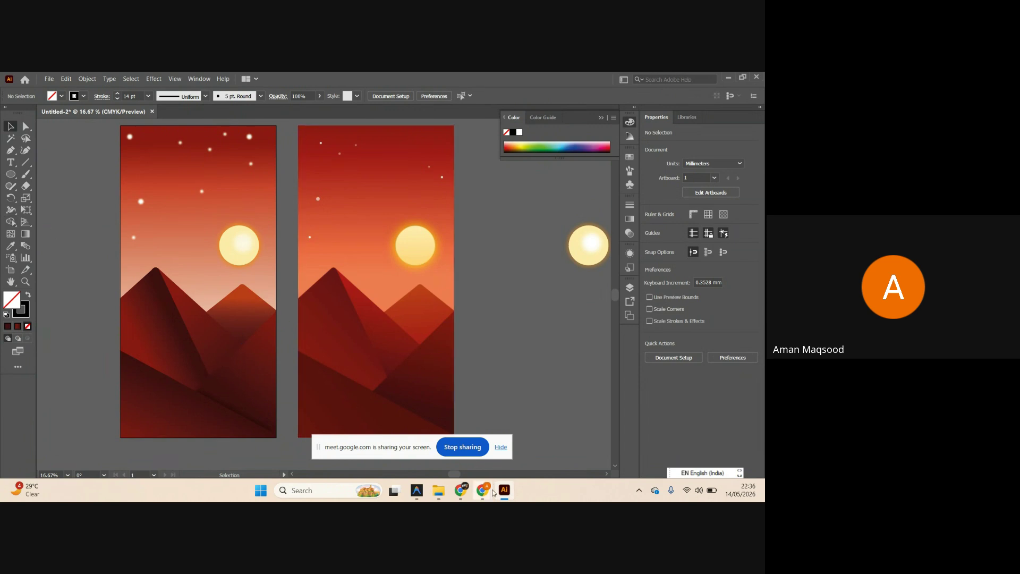
Bring the Google Meet call window back in front of Illustrator.
mouse_move(484, 497)
left_click(427, 444)
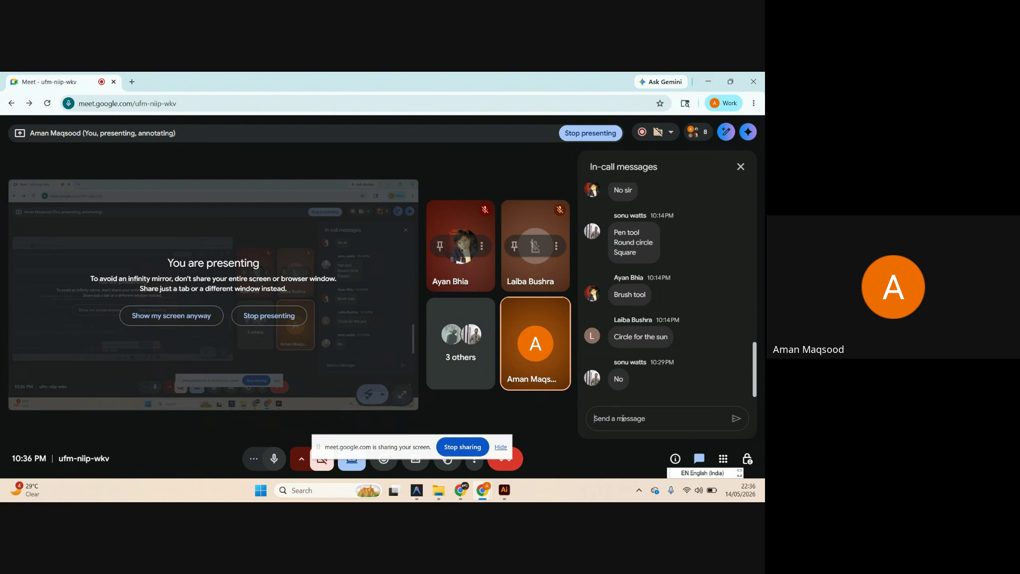
Type and erase a stray character in the Meet chat without sending, then return to Illustrator.
type("c")
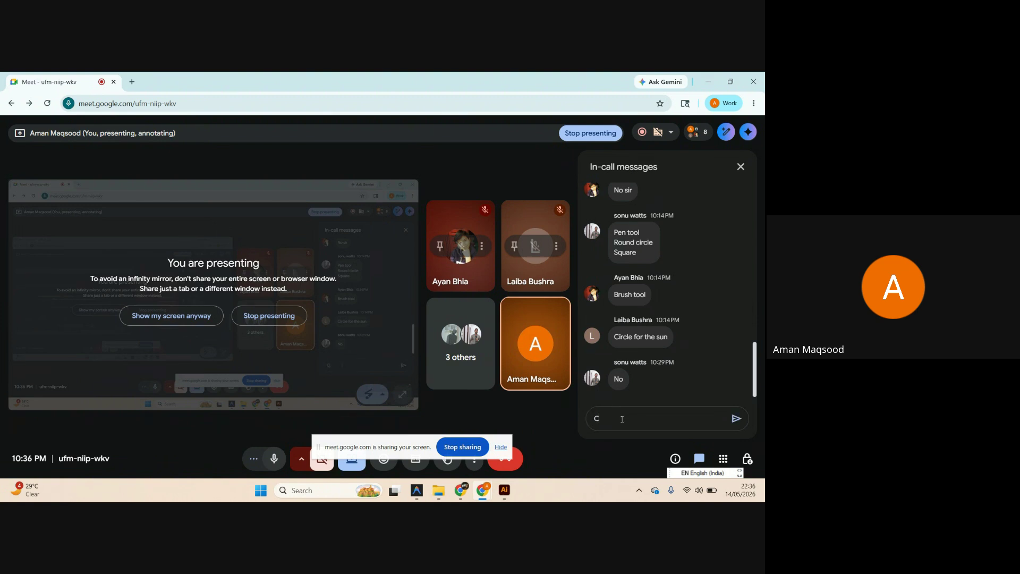
key("BackSpace")
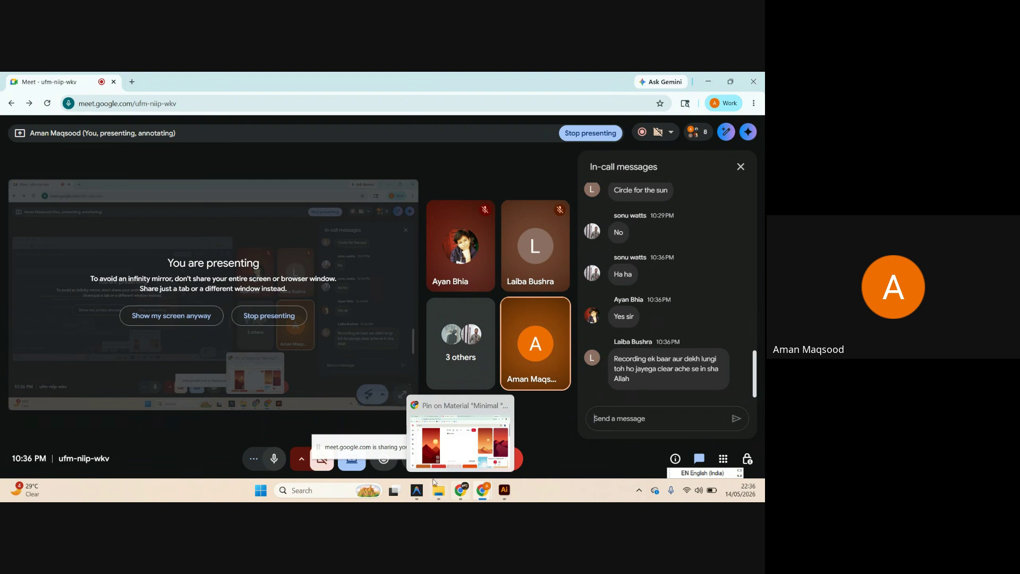
mouse_move(417, 489)
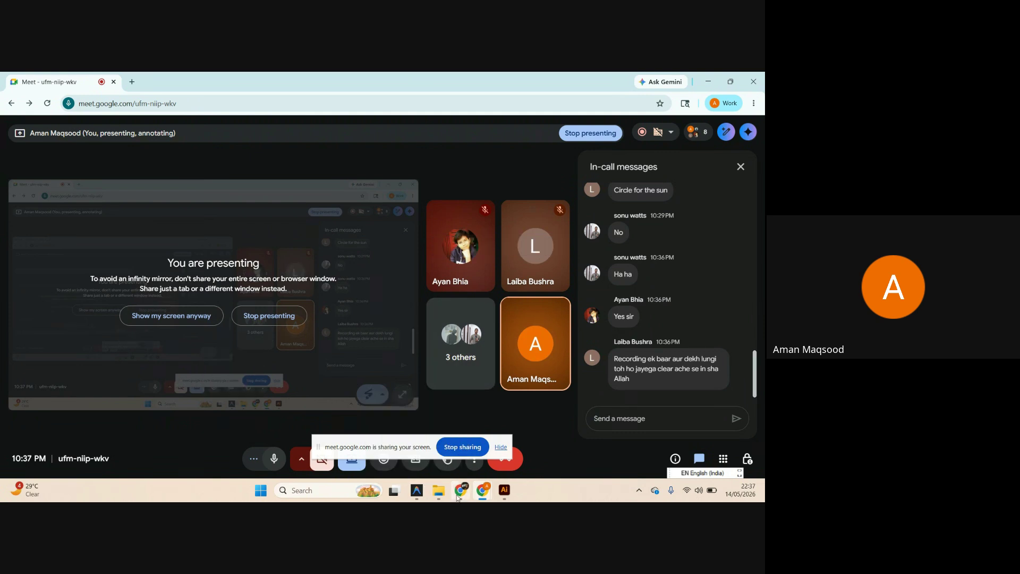
mouse_move(458, 494)
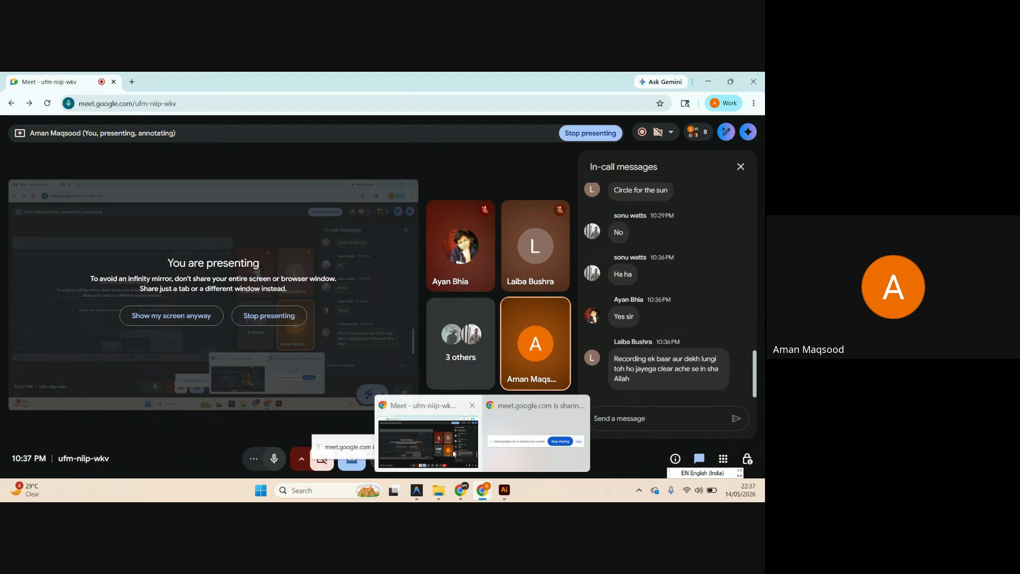
left_click(499, 492)
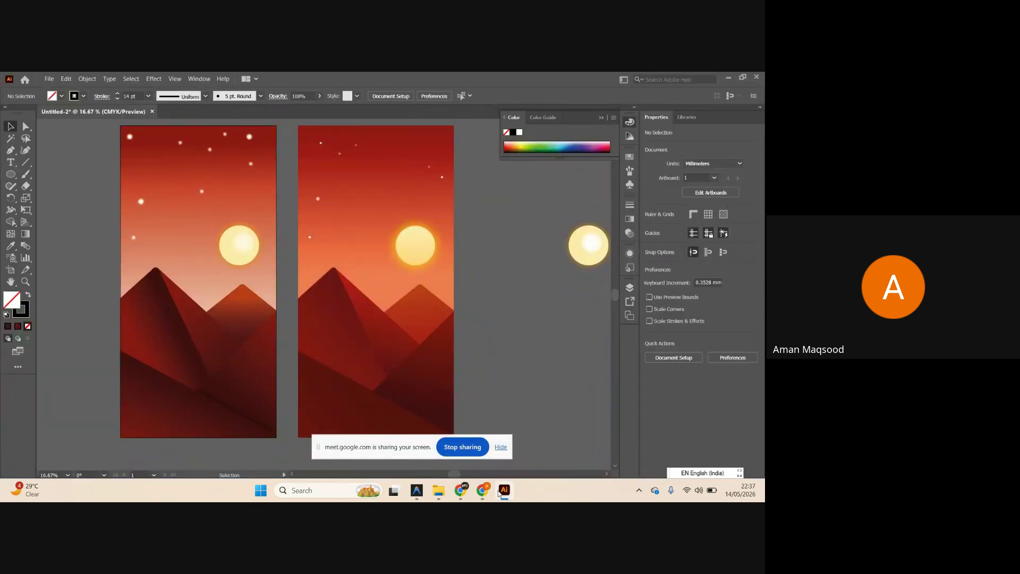
Switch from Illustrator back to the Google Meet call window.
left_click(500, 492)
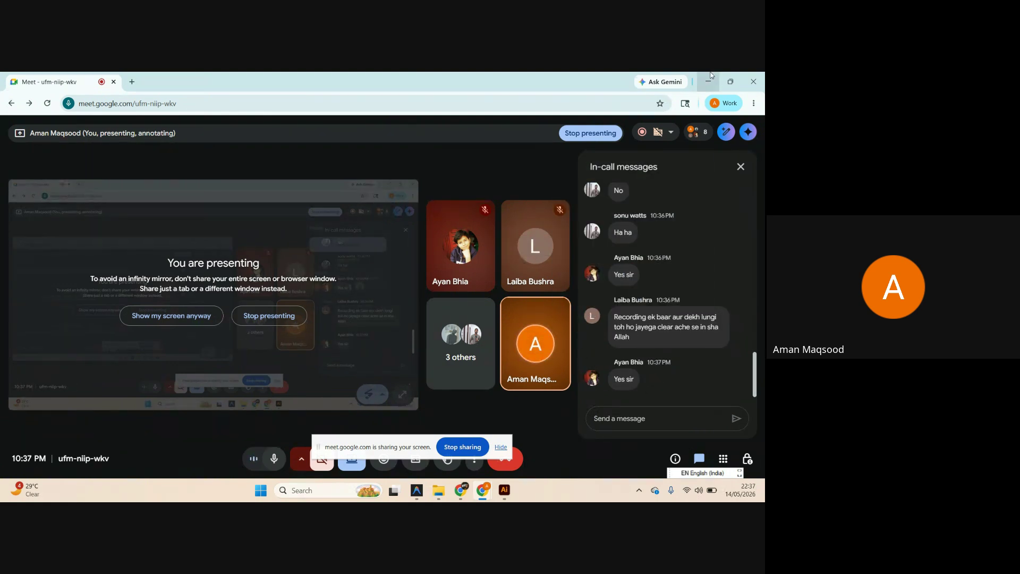
Show the participant list in the Google Meet call.
mouse_move(698, 132)
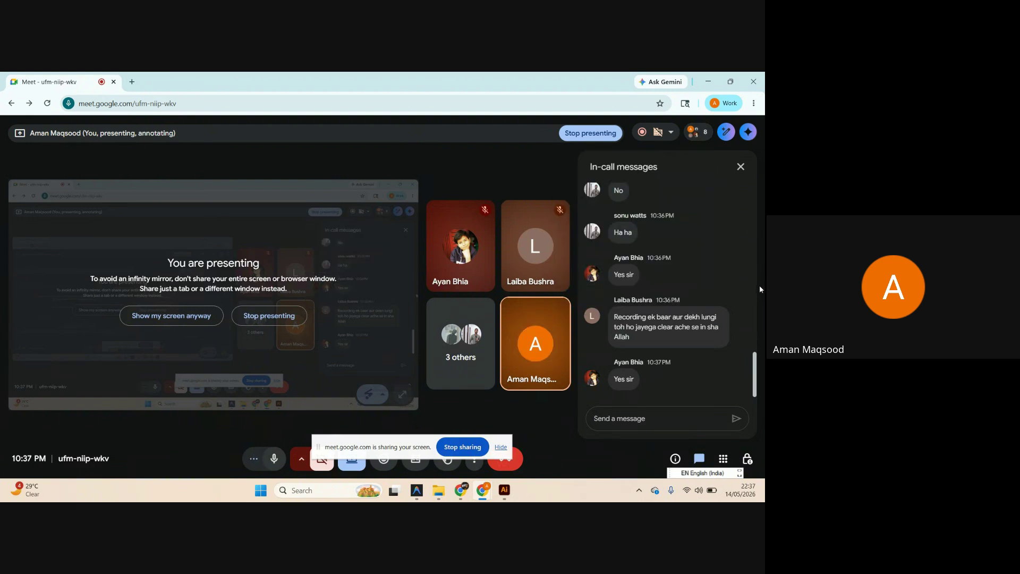
left_click(695, 133)
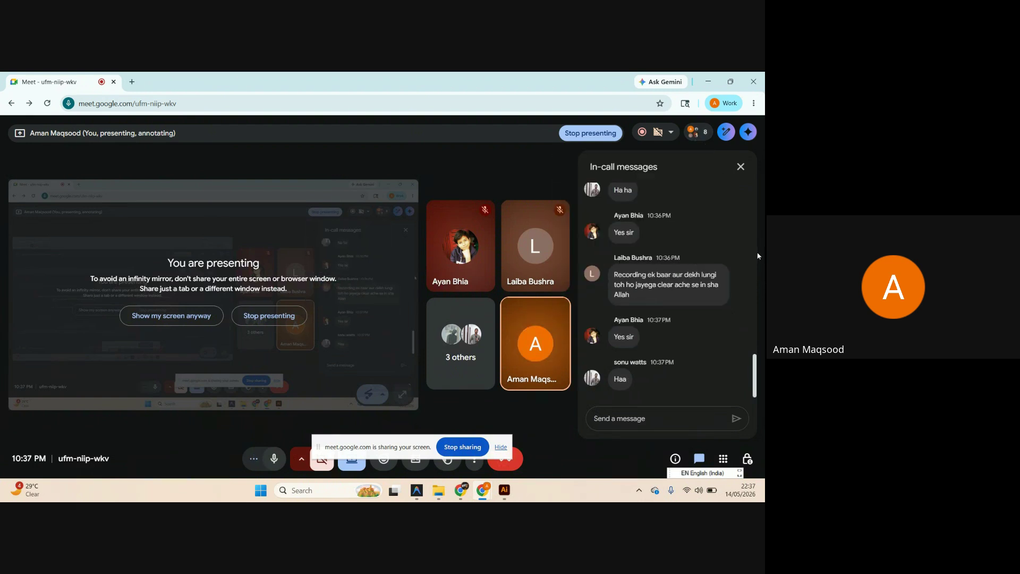
Open the full-size Pinterest sunset reference, then place the downloaded coffee-cup image beside the artboards.
key("alt+Tab")
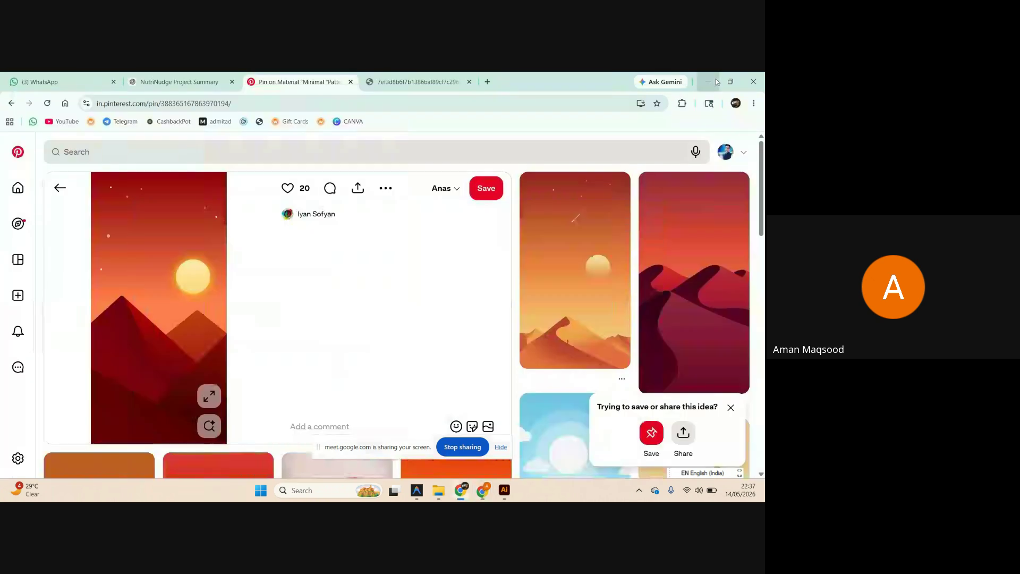
left_click(384, 80)
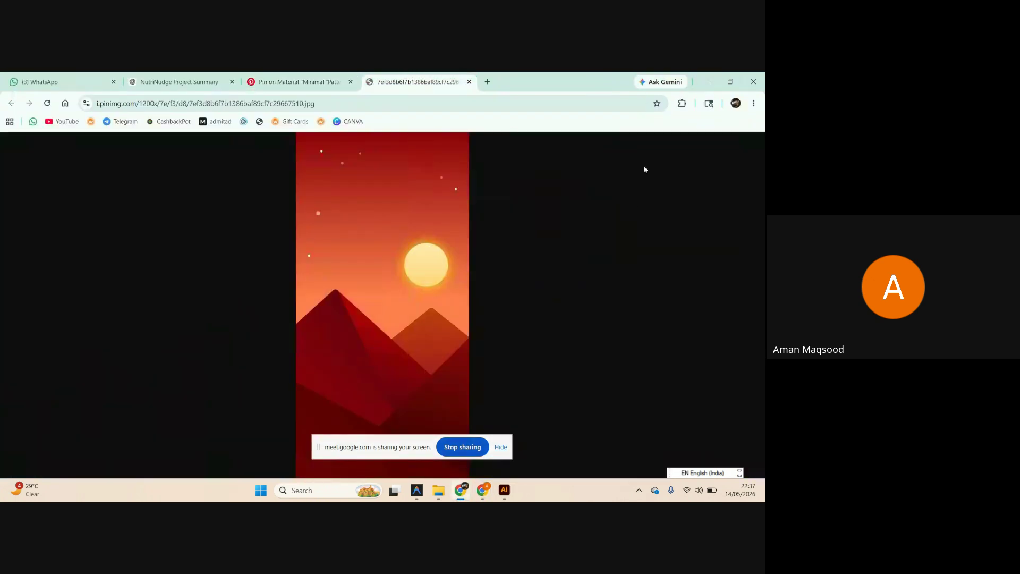
left_click(707, 82)
left_click_drag(226, 186, 523, 349)
Move the coffee-cup image right of the artboards and enlarge it, restoring it after an accidental delete.
scroll(375, 309, "down", 4)
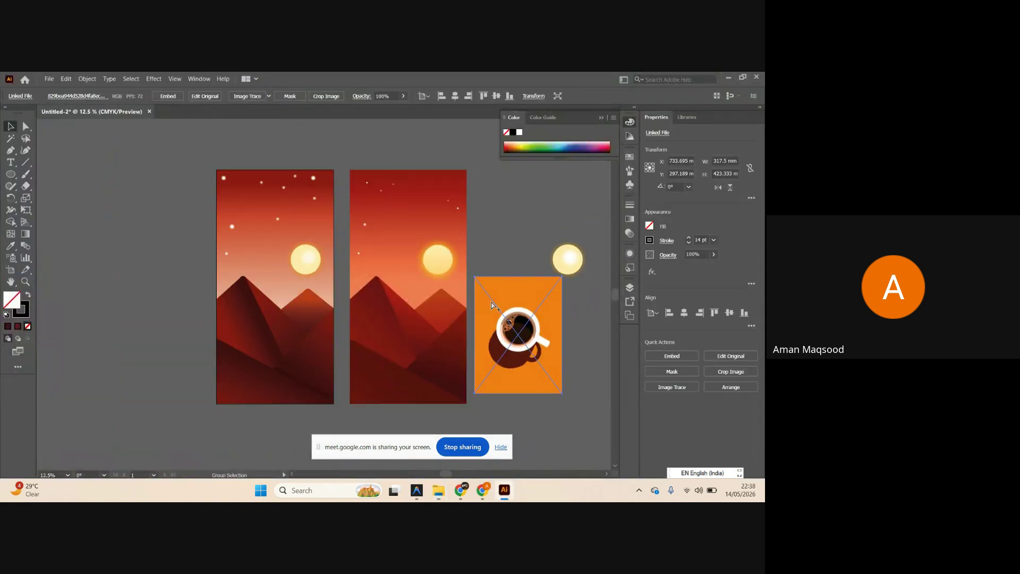
scroll(423, 312, "up", 3)
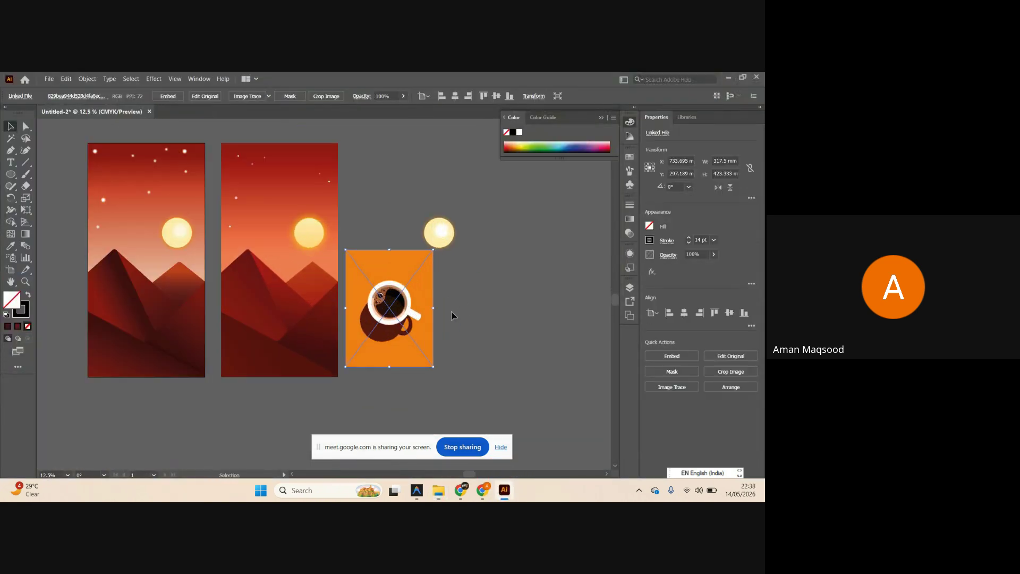
left_click_drag(429, 314, 583, 310)
left_click_drag(545, 336, 530, 294)
key("Delete")
left_click(451, 236)
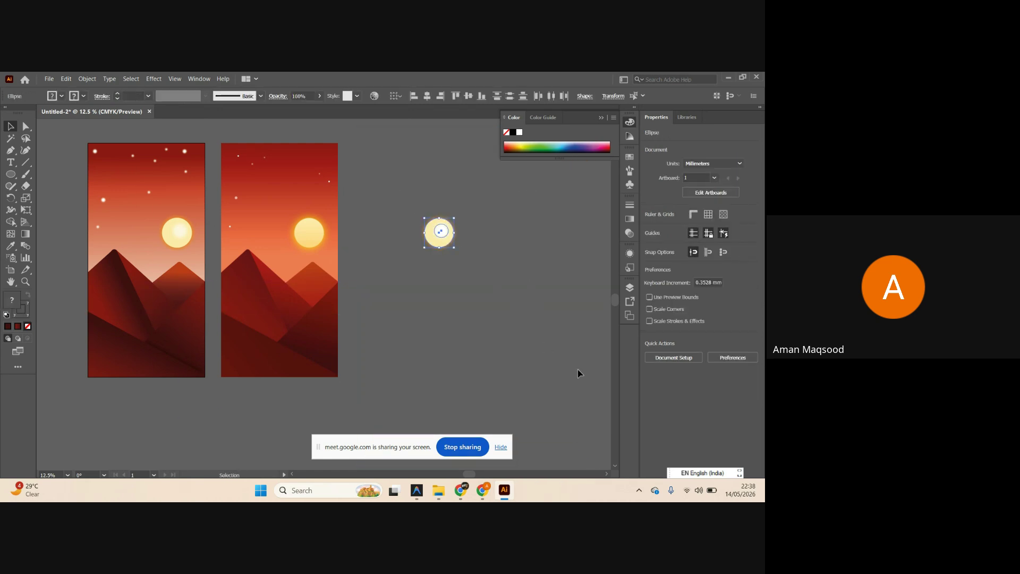
key("ctrl+z")
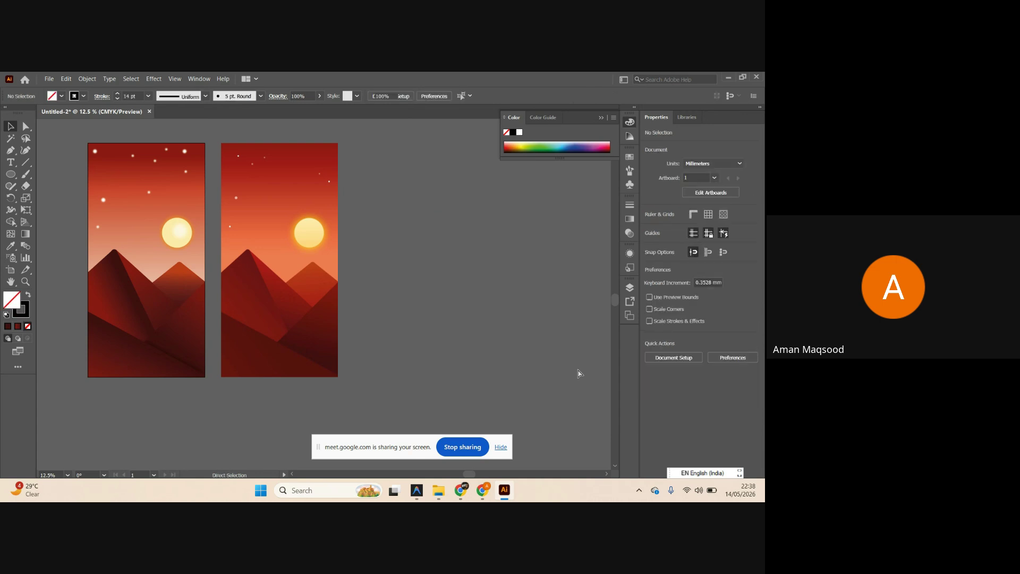
key("ctrl+z")
Reposition and resize the coffee image to about 634 × 846 mm, matching the artboards' height.
left_click_drag(349, 297, 479, 269)
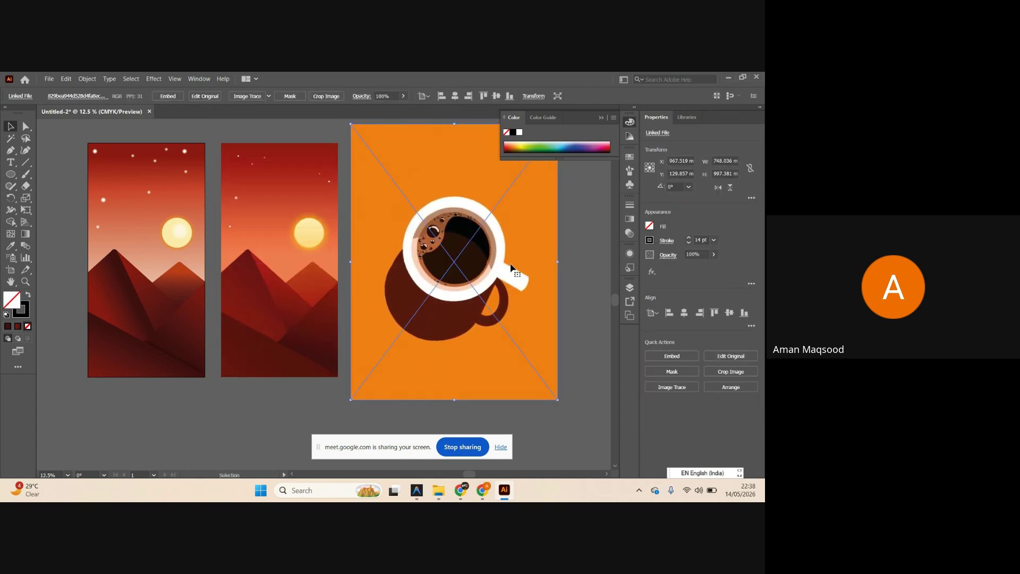
left_click_drag(557, 264, 523, 267)
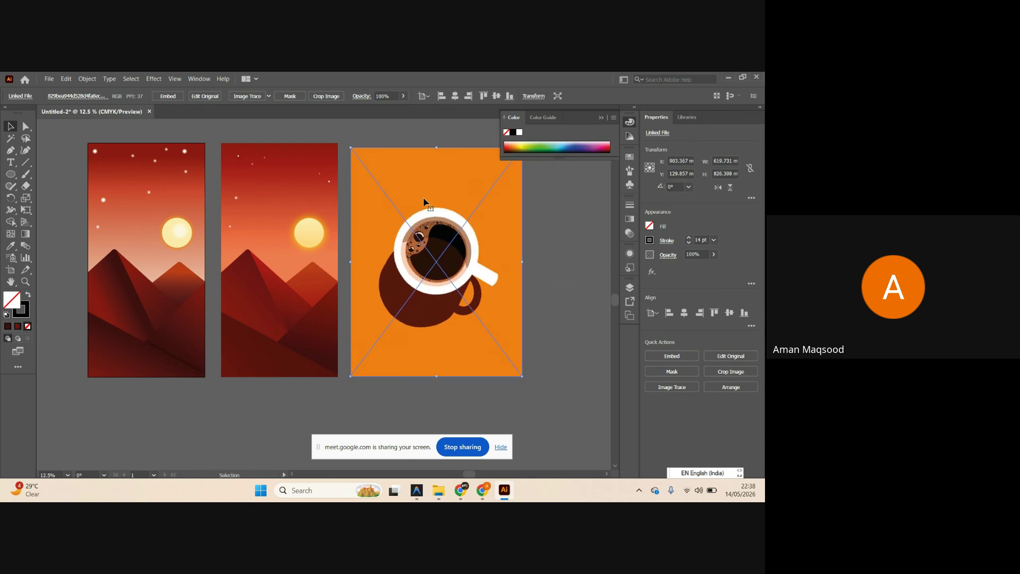
scroll(430, 192, "up", 1)
left_click_drag(437, 175, 436, 173)
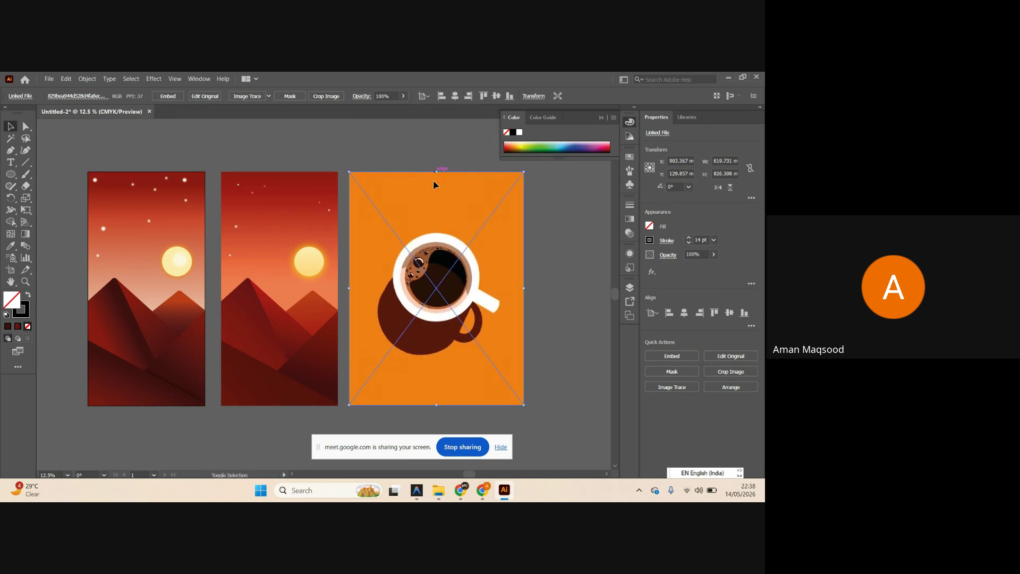
key("ctrl+=")
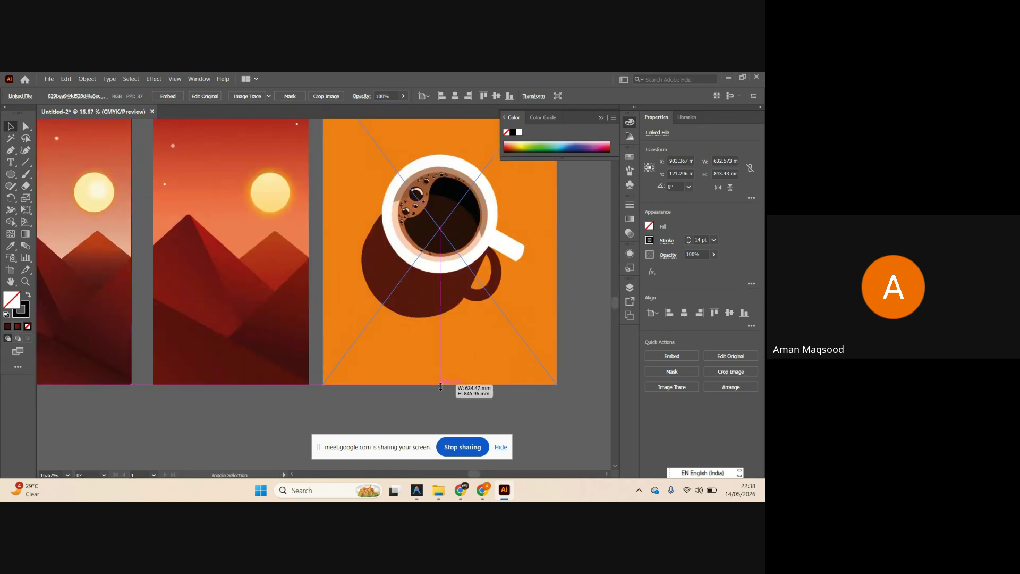
scroll(481, 404, "up", 1)
scroll(532, 361, "right", 2)
left_click(551, 341)
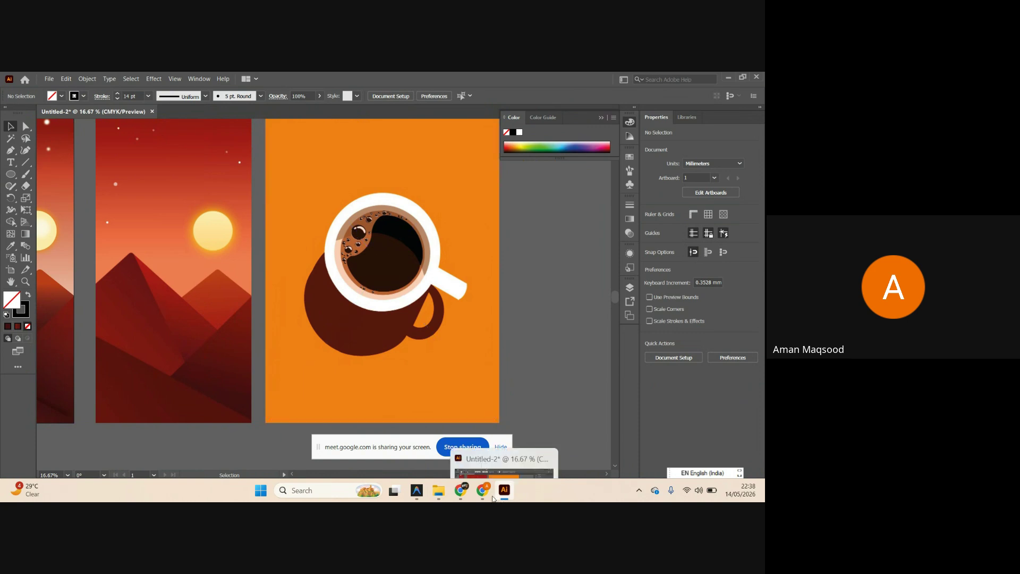
Check the Google Meet call, then minimize it back to Illustrator.
mouse_move(482, 492)
left_click(449, 445)
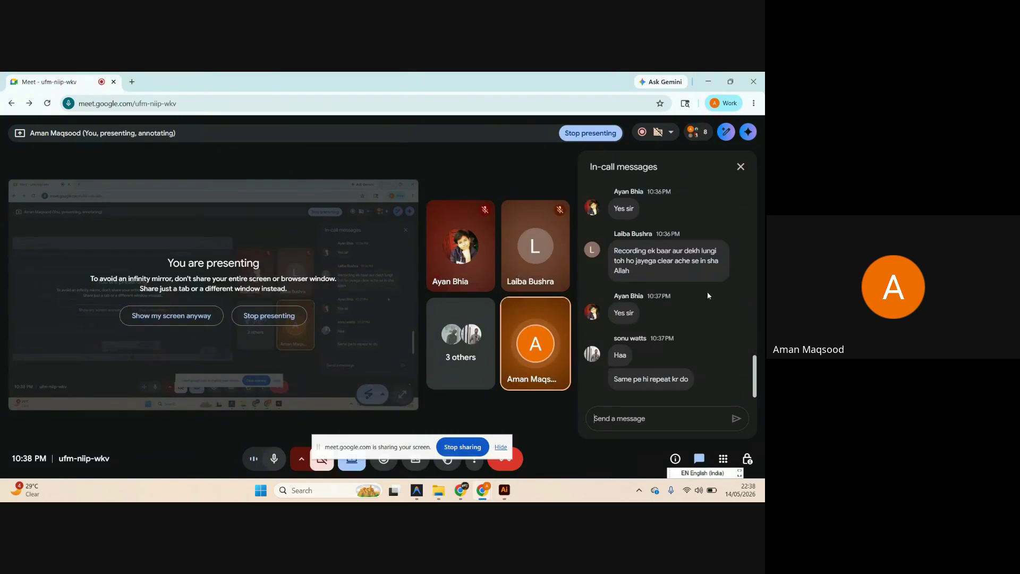
left_click(707, 82)
Select the coffee-cup image and delete it.
scroll(381, 257, "up", 1)
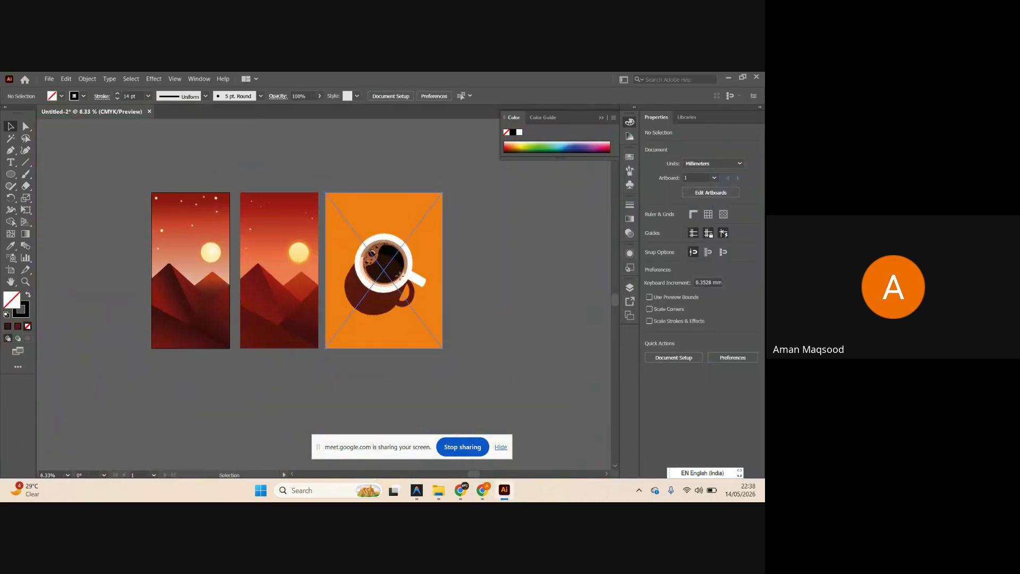
left_click_drag(382, 266, 523, 276)
scroll(532, 286, "up", 1)
key("Delete")
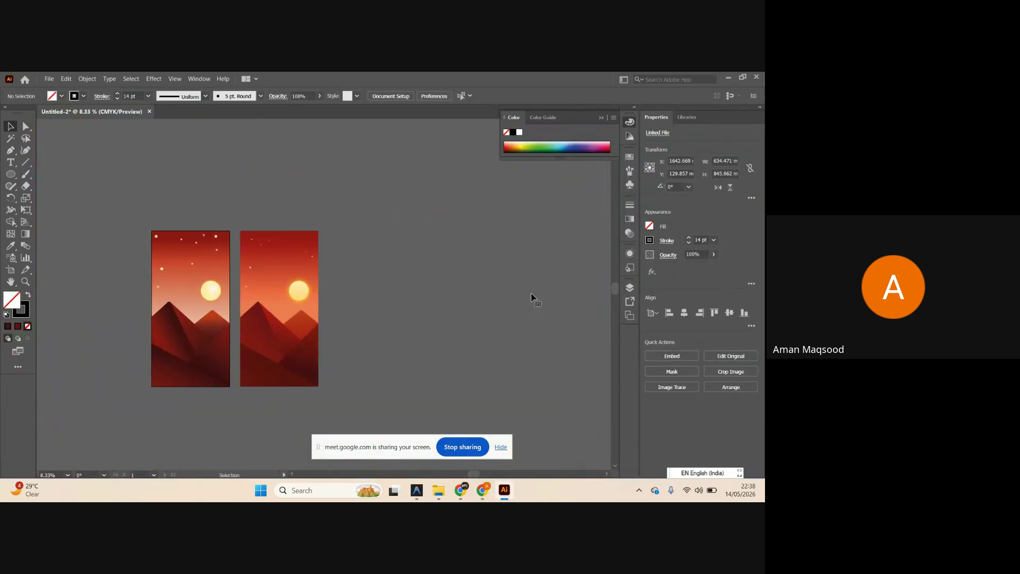
Select all artwork on the left artboard to inspect its contents.
scroll(353, 308, "down", 5)
scroll(366, 330, "up", 1)
scroll(380, 329, "up", 3)
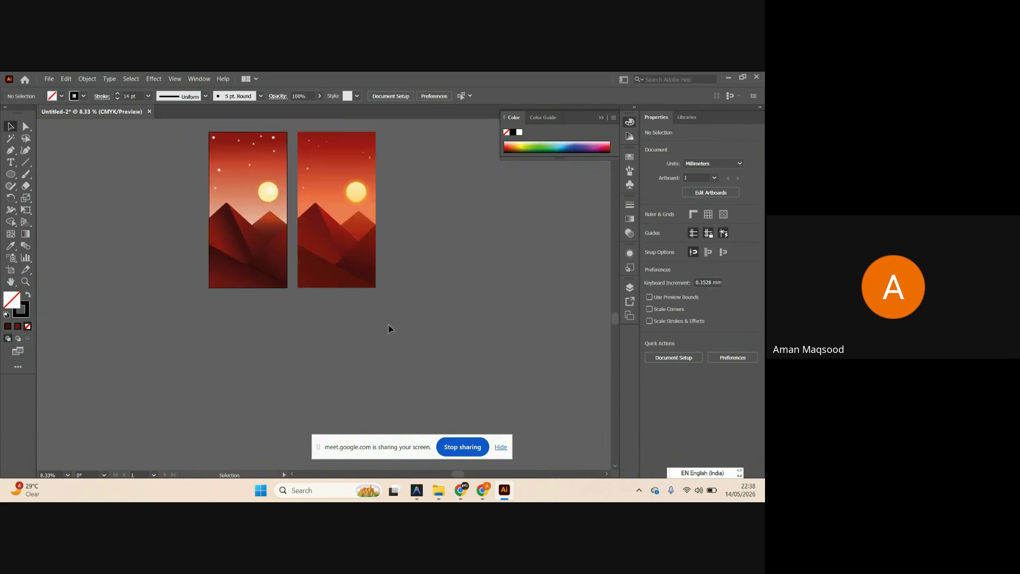
scroll(319, 313, "left", 1)
scroll(340, 335, "up", 1)
scroll(352, 348, "left", 1)
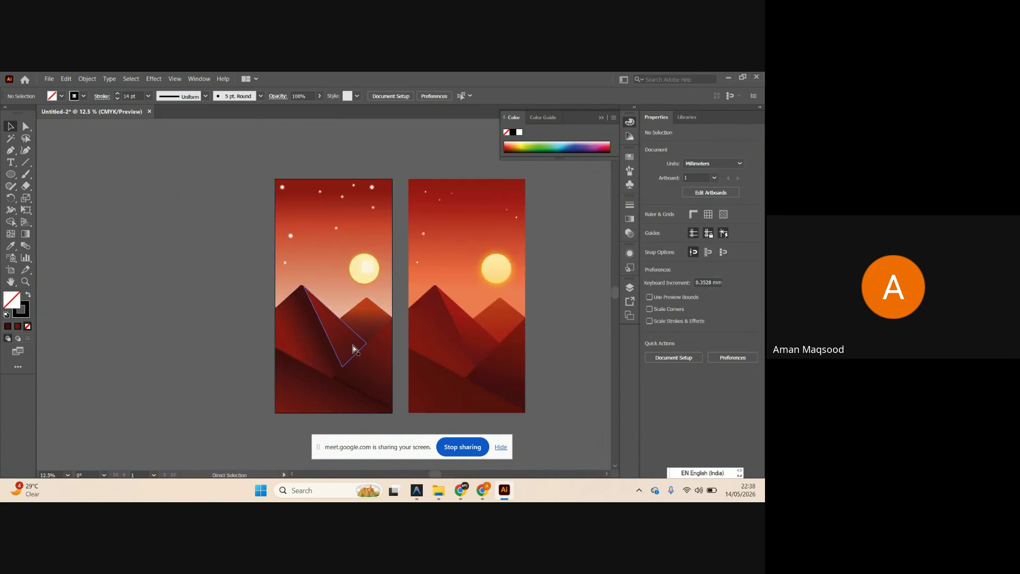
scroll(374, 359, "up", 1)
scroll(375, 366, "down", 2)
scroll(380, 382, "up", 1)
scroll(388, 404, "up", 4)
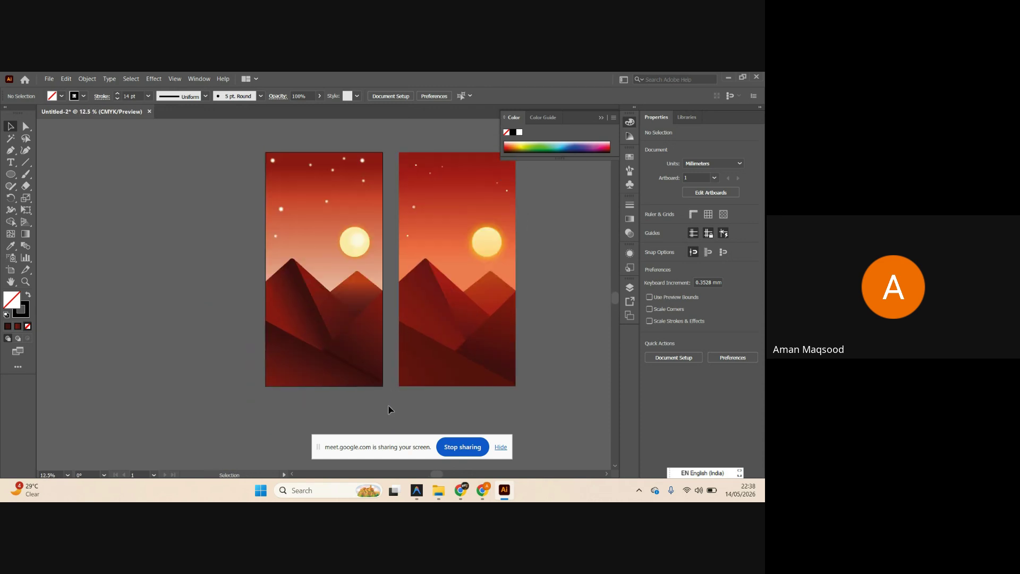
key("ctrl+a")
scroll(223, 170, "down", 1)
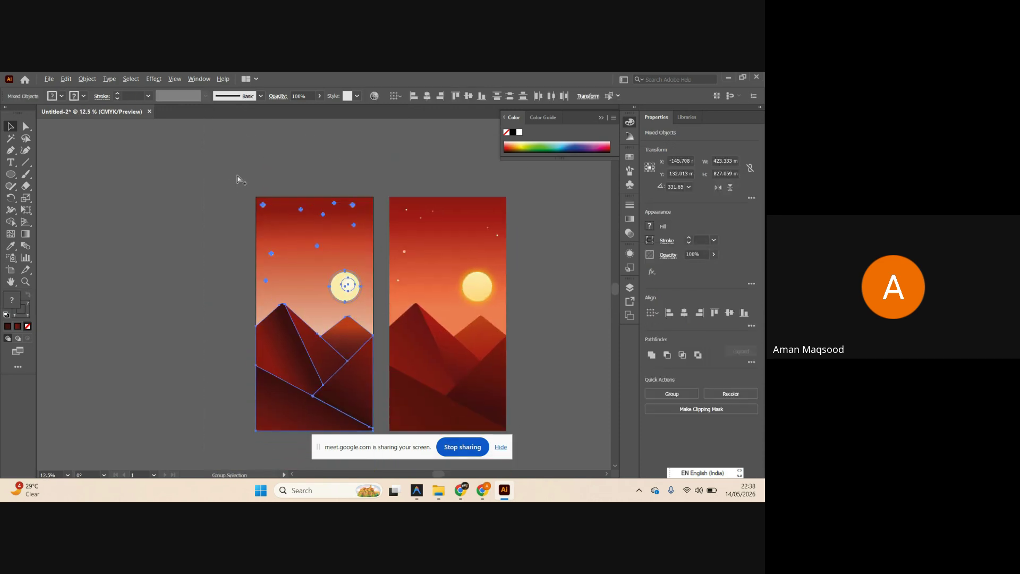
scroll(245, 191, "down", 2)
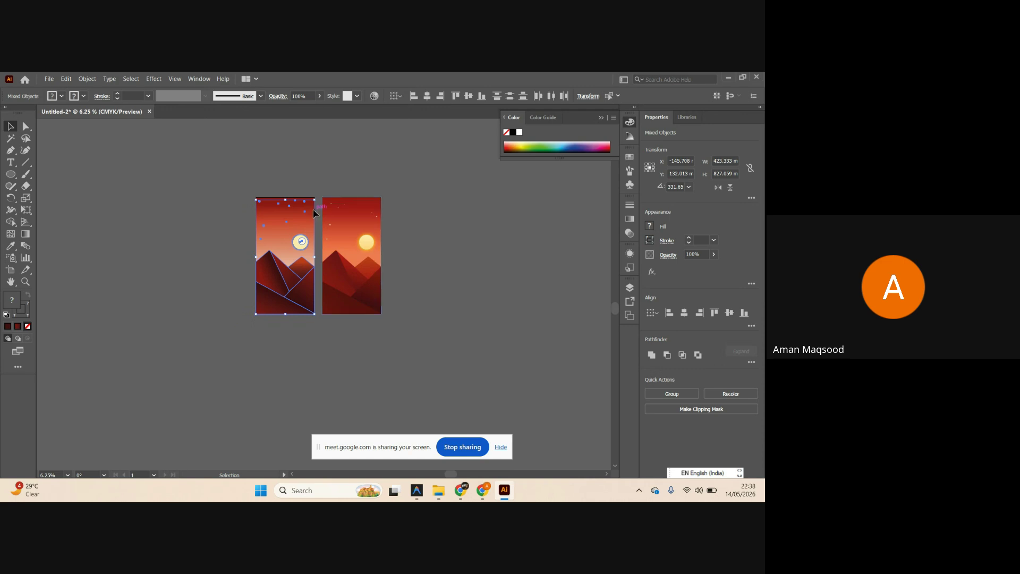
Select and deselect the reference image on the right artboard, then select the left artboard's sun.
left_click(348, 258)
scroll(345, 257, "up", 2)
scroll(321, 257, "down", 2)
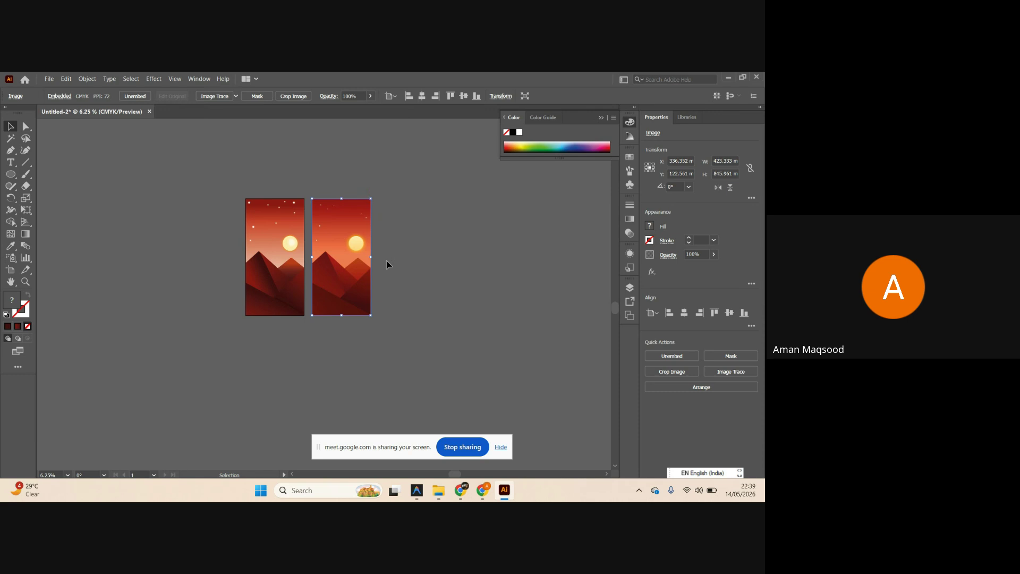
left_click(422, 266)
scroll(325, 266, "up", 2)
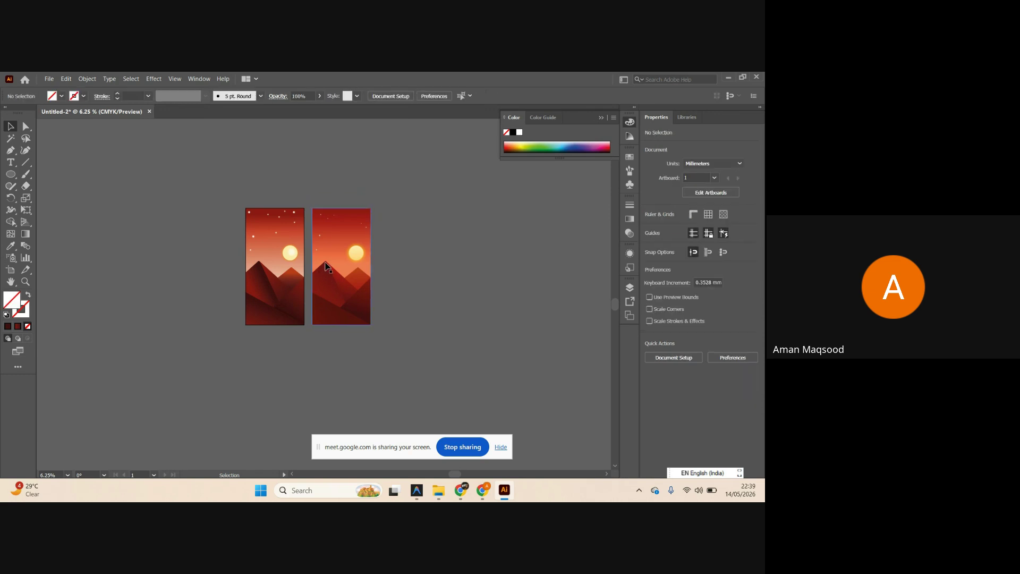
scroll(329, 268, "up", 2)
scroll(333, 271, "left", 1)
scroll(349, 278, "right", 3)
scroll(361, 286, "up", 1)
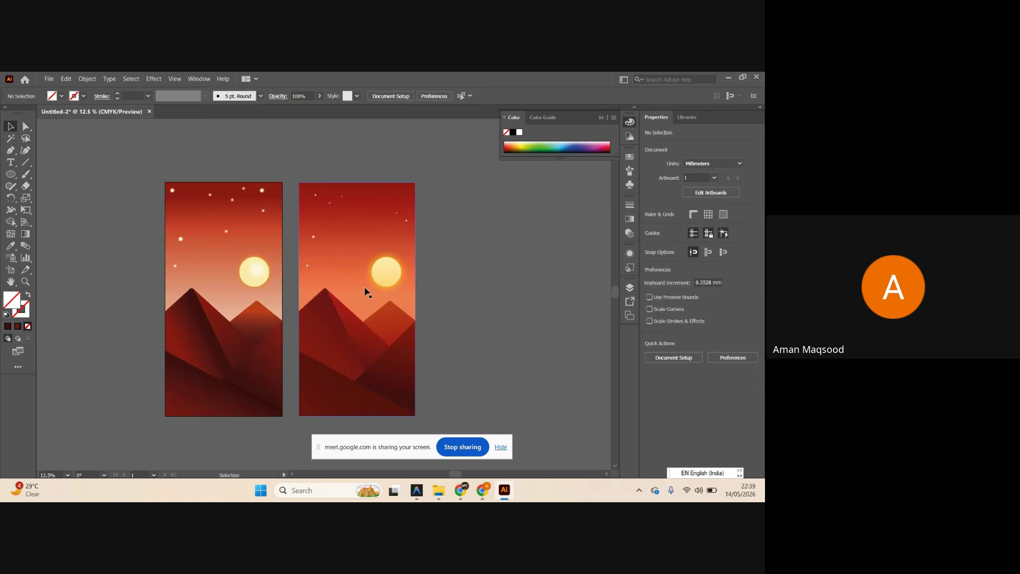
scroll(319, 279, "down", 5)
scroll(308, 276, "down", 1)
scroll(314, 372, "up", 3)
left_click(249, 240)
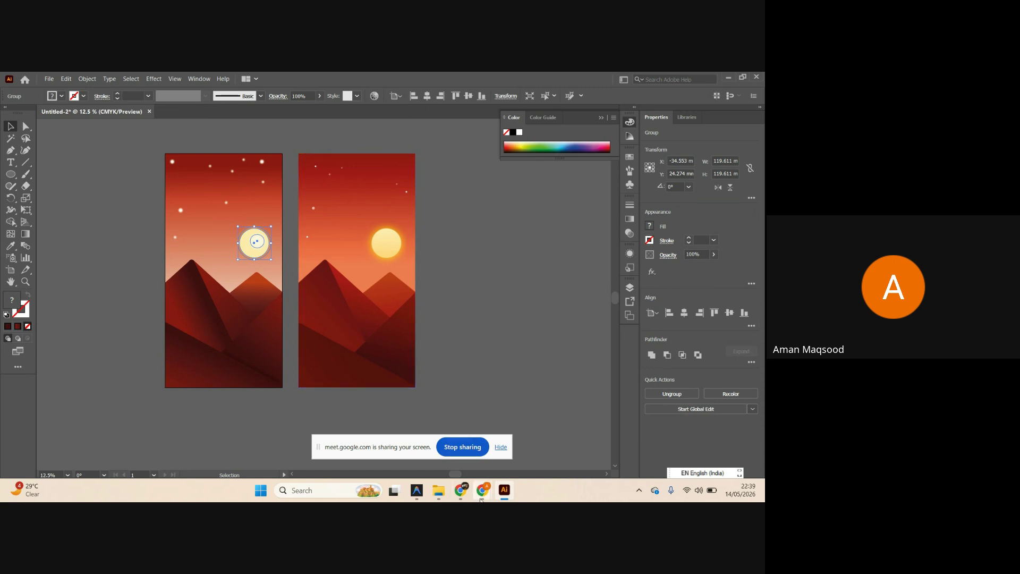
Briefly bring up the downloads folder window, then return to the Illustrator document.
mouse_move(482, 490)
left_click(438, 490)
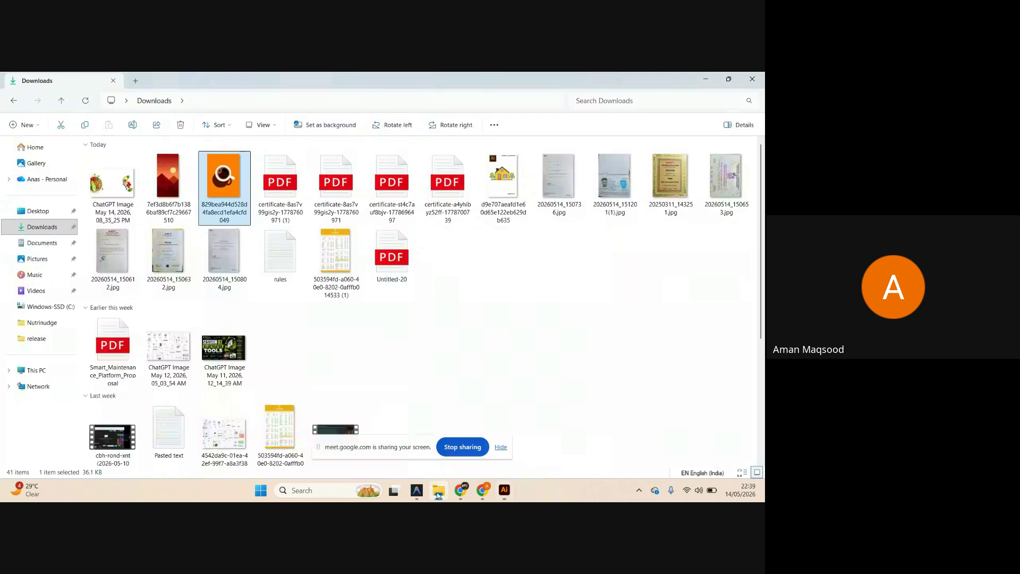
left_click(438, 490)
scroll(343, 220, "up", 1)
scroll(372, 215, "up", 2)
scroll(392, 212, "down", 3)
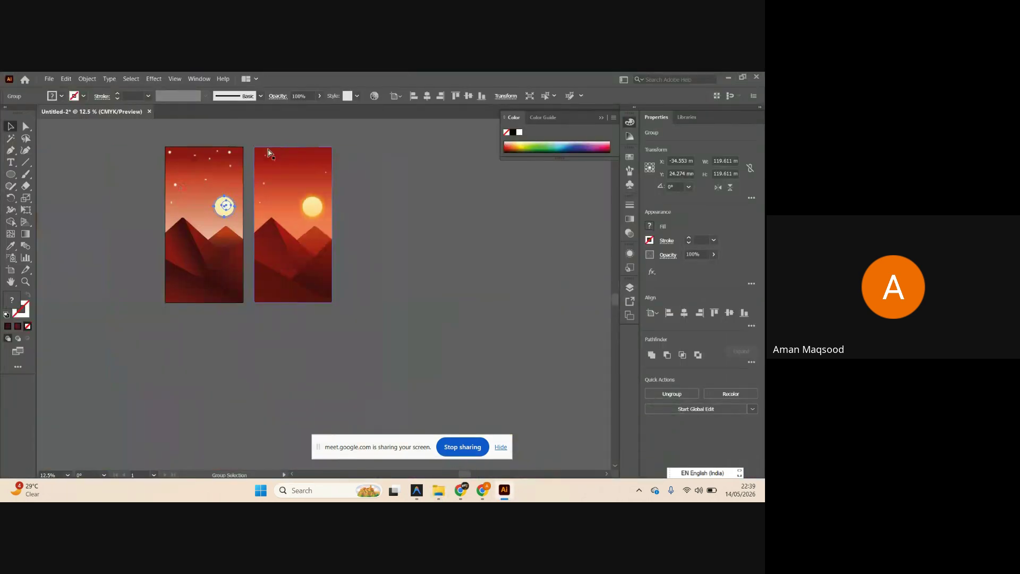
scroll(285, 165, "up", 2)
scroll(284, 162, "left", 1)
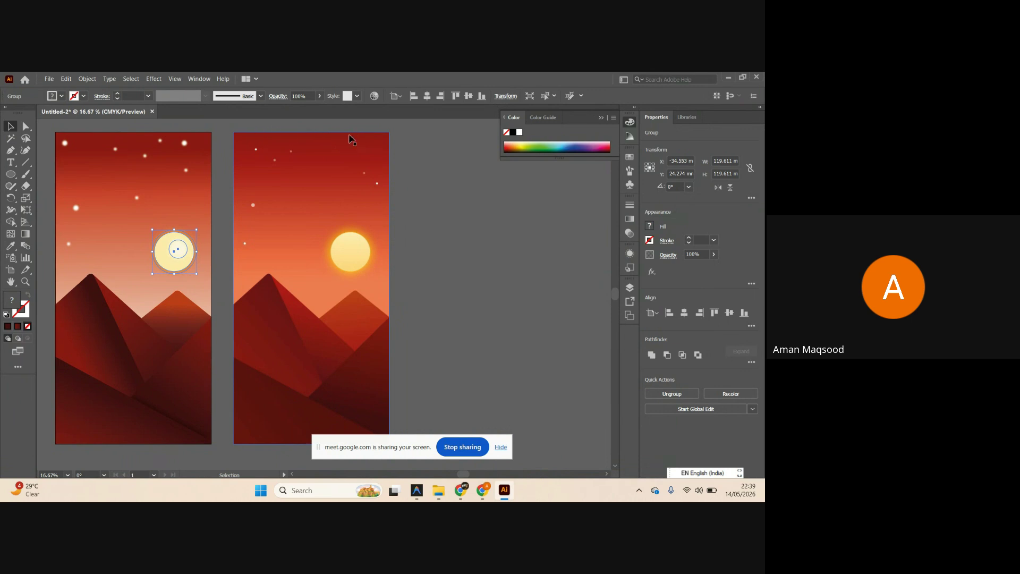
scroll(324, 146, "right", 1)
scroll(274, 178, "down", 1)
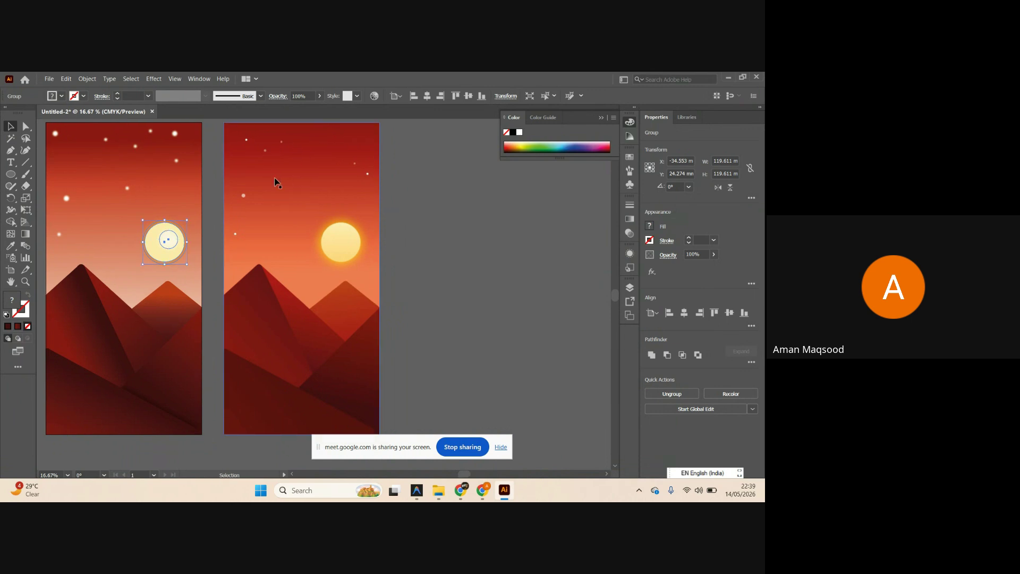
scroll(282, 149, "up", 1)
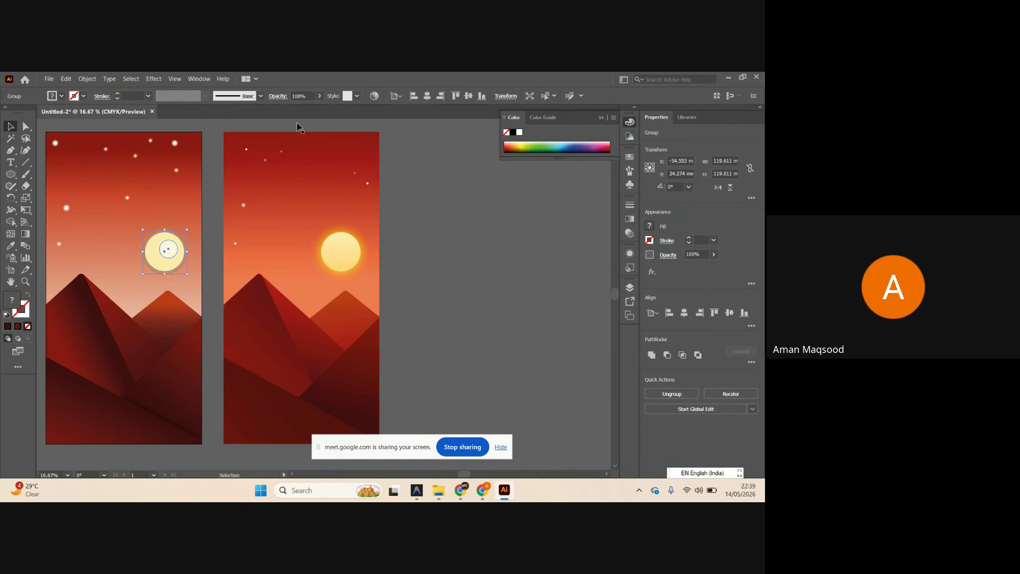
Drag the red-to-pale gradient sky off the left artboard, then undo to put it back.
left_click(184, 188)
key("ctrl+a")
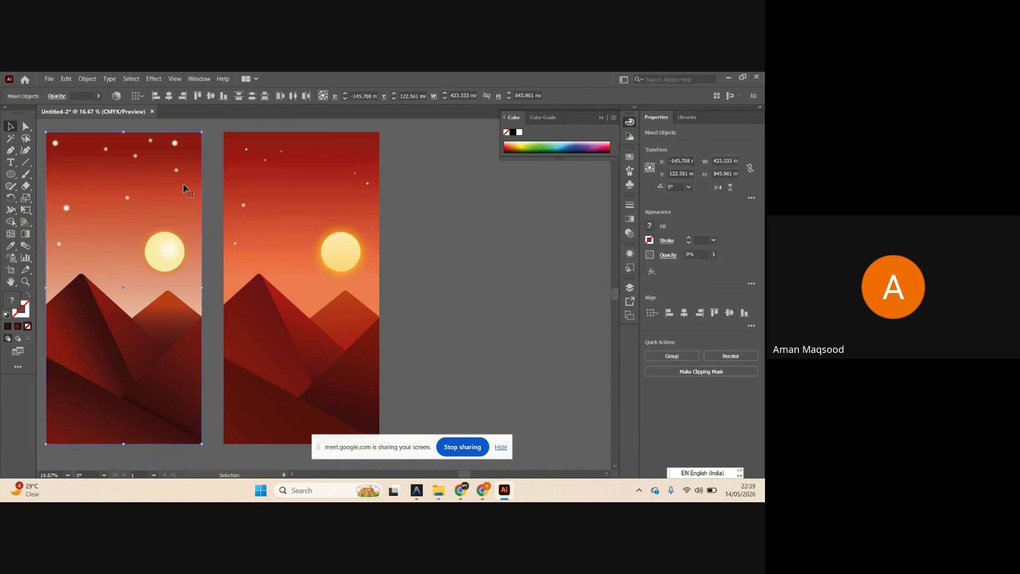
left_click_drag(183, 184, 487, 232)
scroll(471, 222, "down", 2)
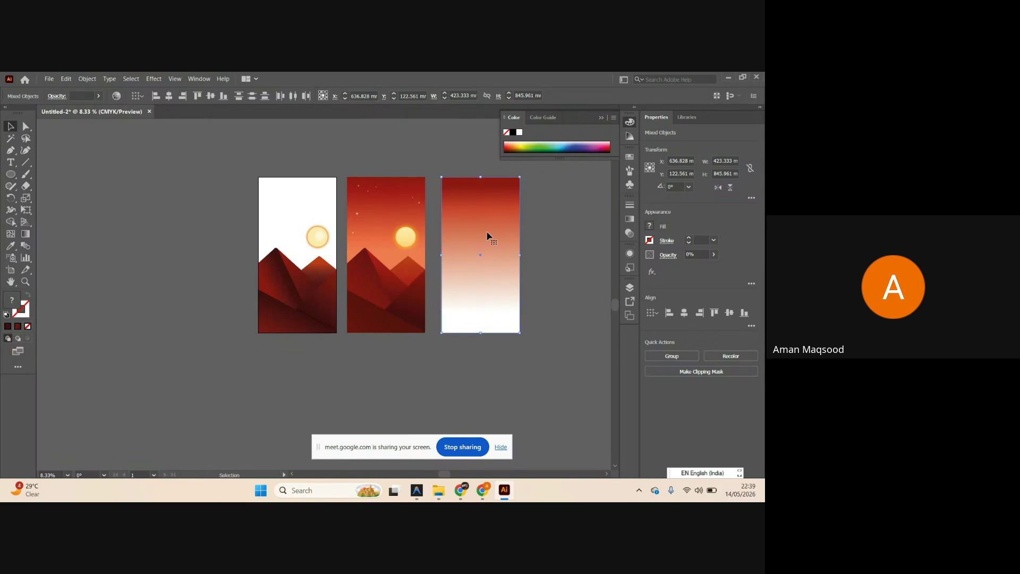
scroll(525, 230, "up", 1)
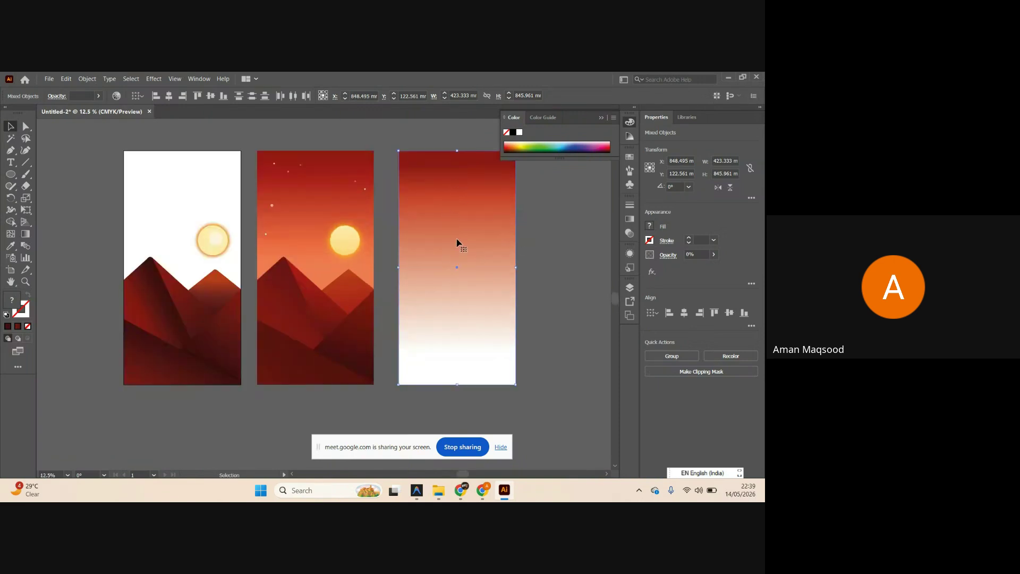
key("g")
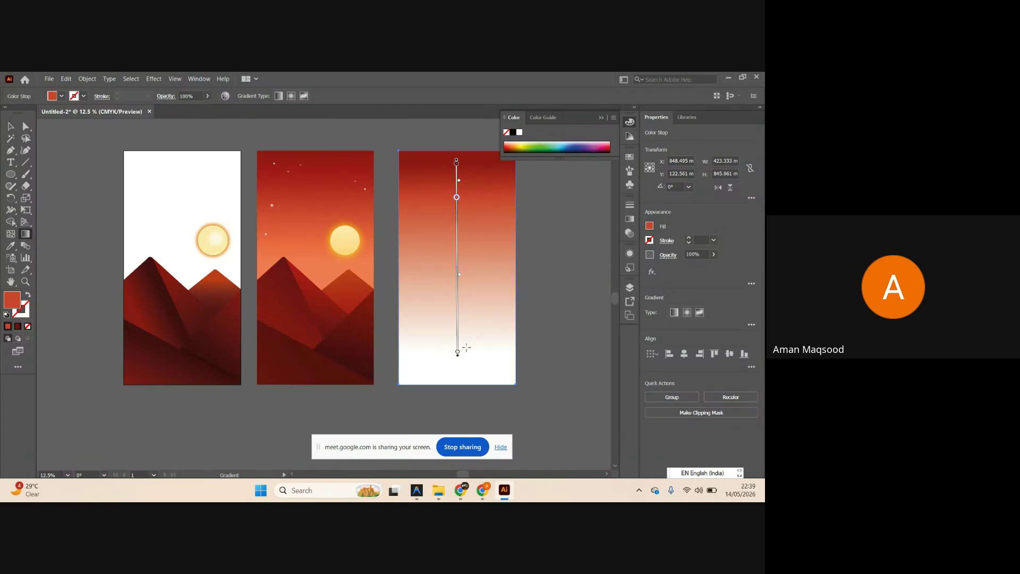
key("v")
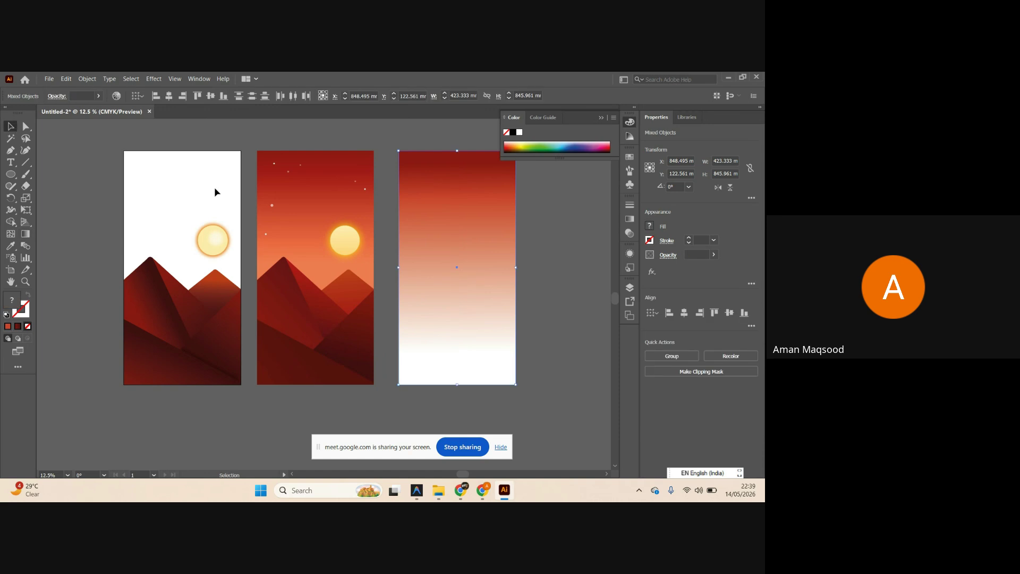
key("ctrl+z")
key("ctrl+z")
Shift the left mountain facet's gradient midpoint with the Gradient tool to brighten its shading.
left_click(525, 278)
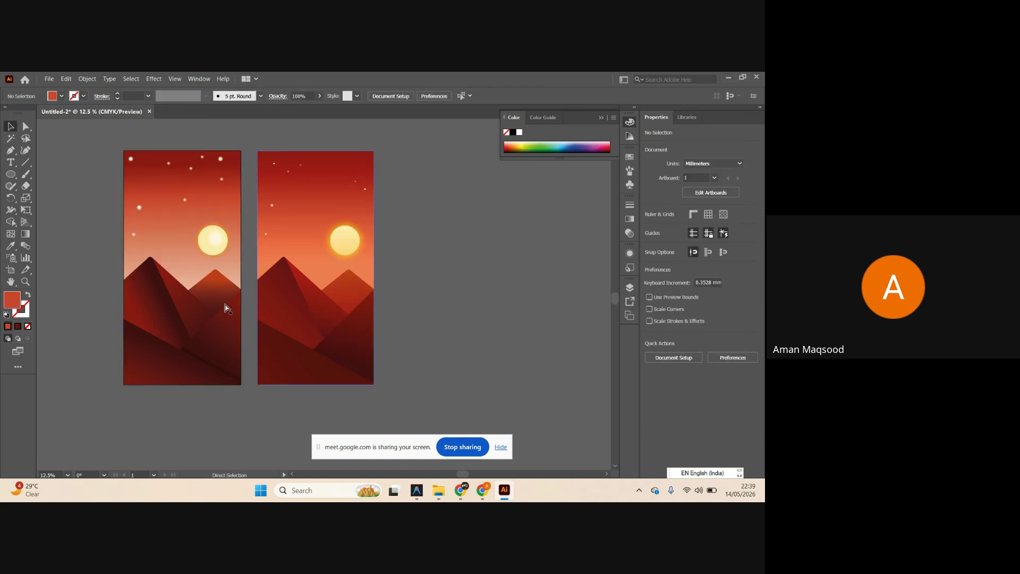
scroll(169, 329, "up", 1)
scroll(217, 338, "down", 1)
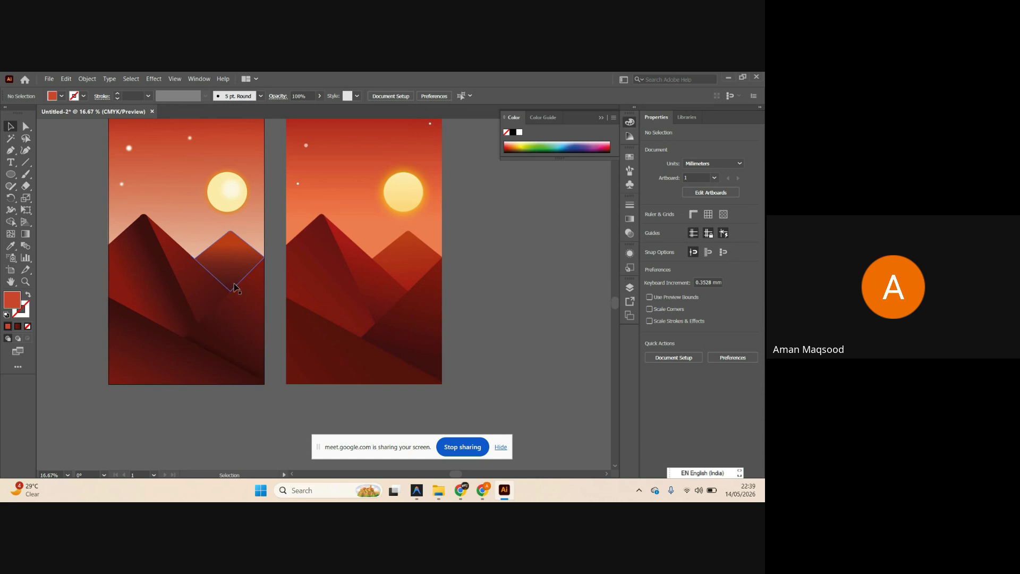
scroll(333, 230, "up", 3)
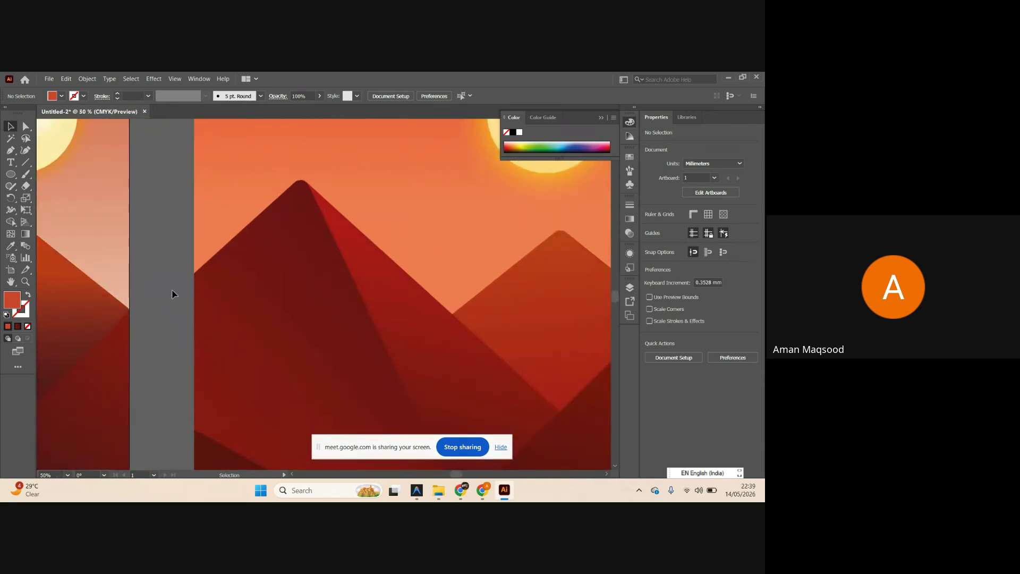
scroll(198, 268, "down", 3)
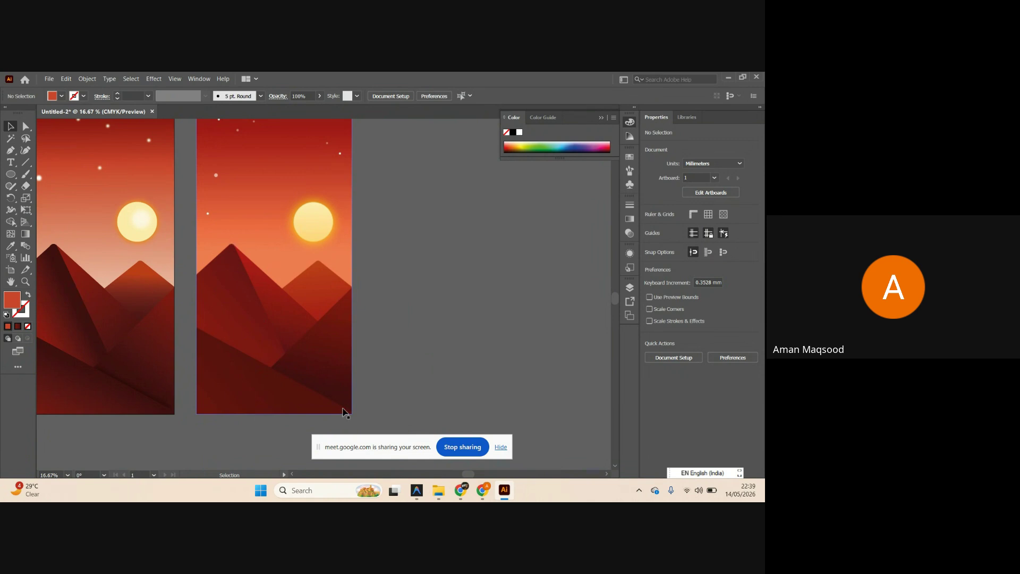
scroll(218, 266, "left", 2)
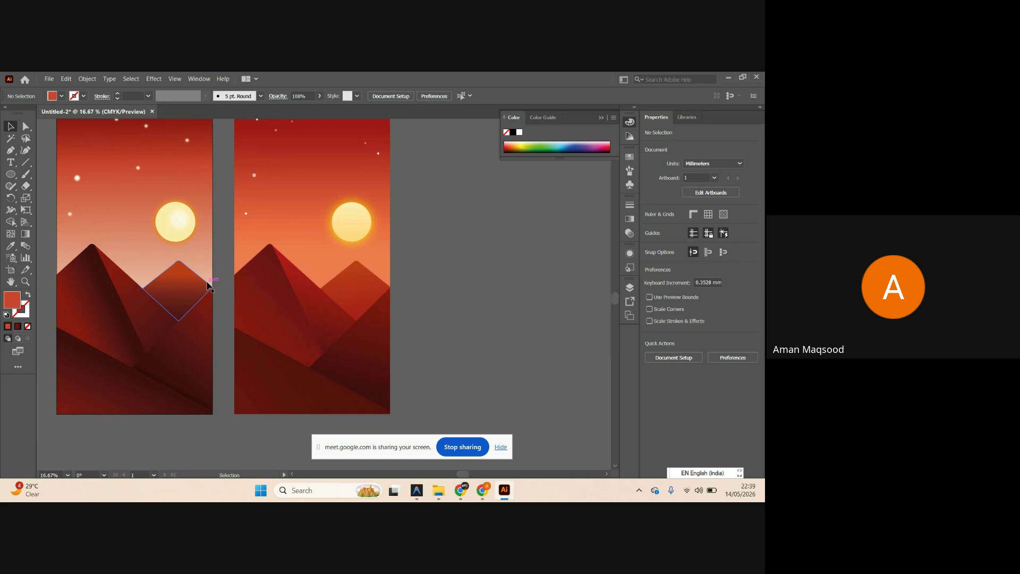
scroll(243, 329, "left", 2)
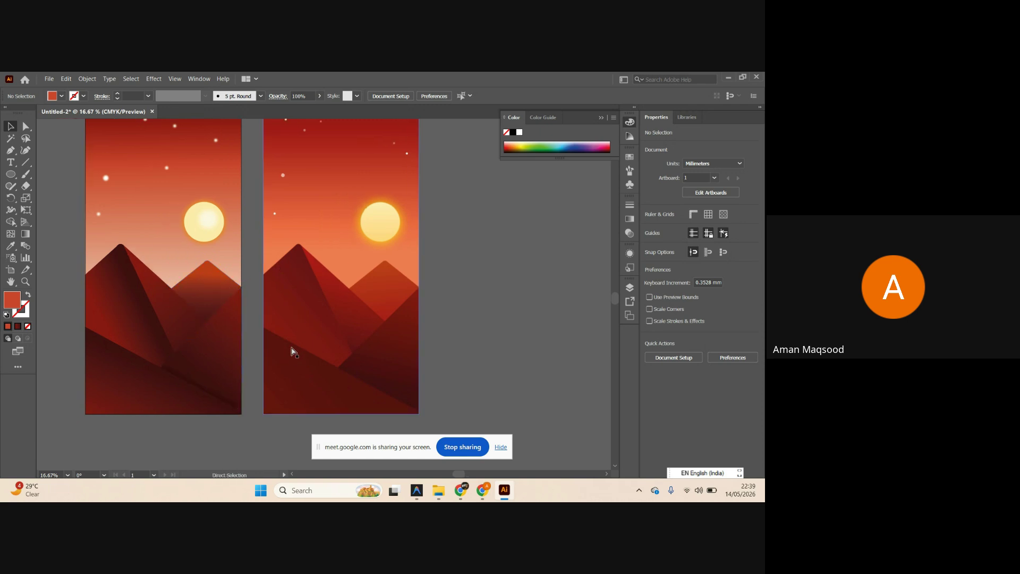
left_click(120, 310)
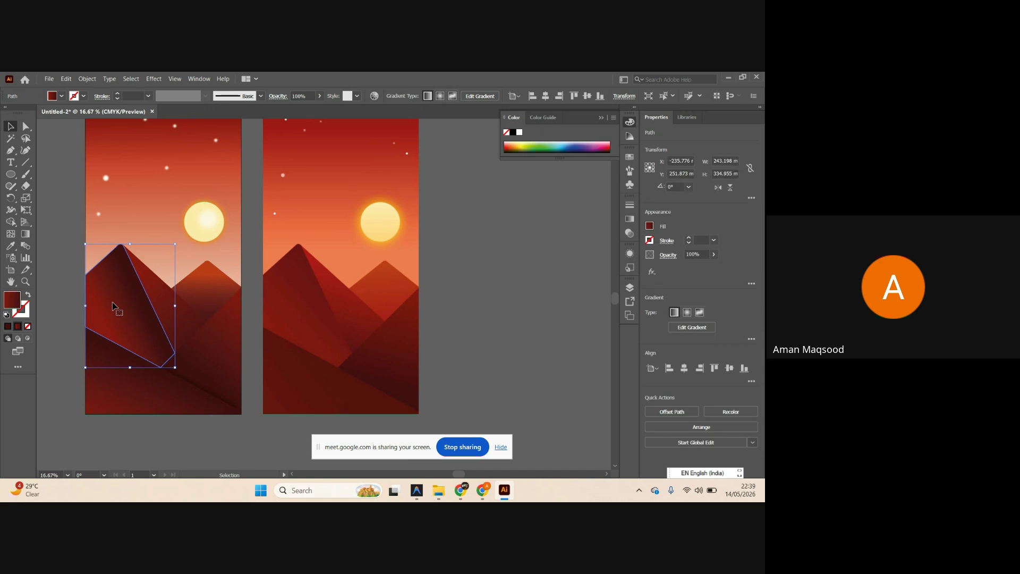
key("g")
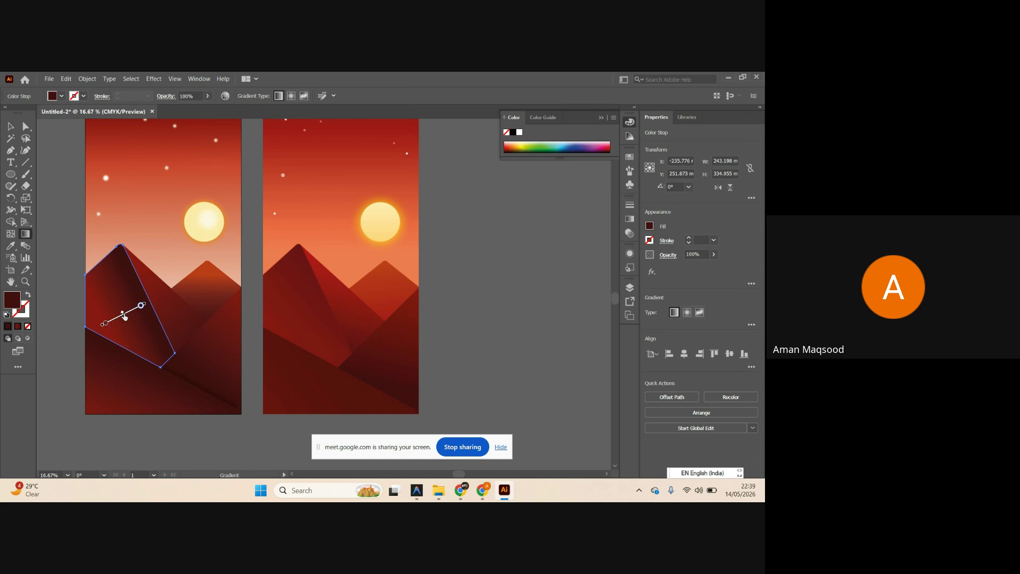
left_click_drag(118, 316, 127, 323)
key("v")
Select the right front mountain shape, then clear the selection.
scroll(213, 304, "left", 1)
left_click(232, 370)
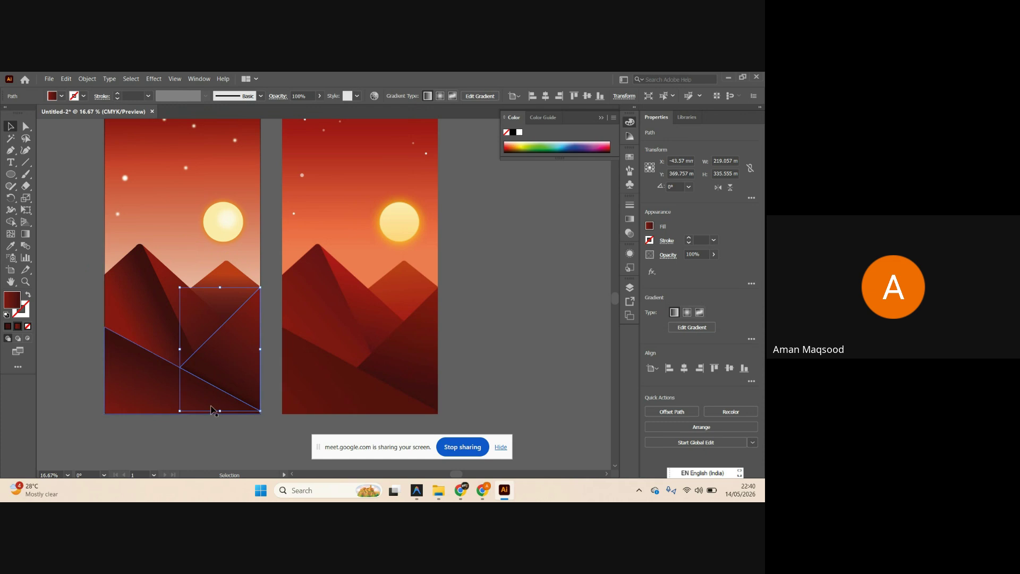
scroll(213, 410, "down", 1)
left_click(500, 300)
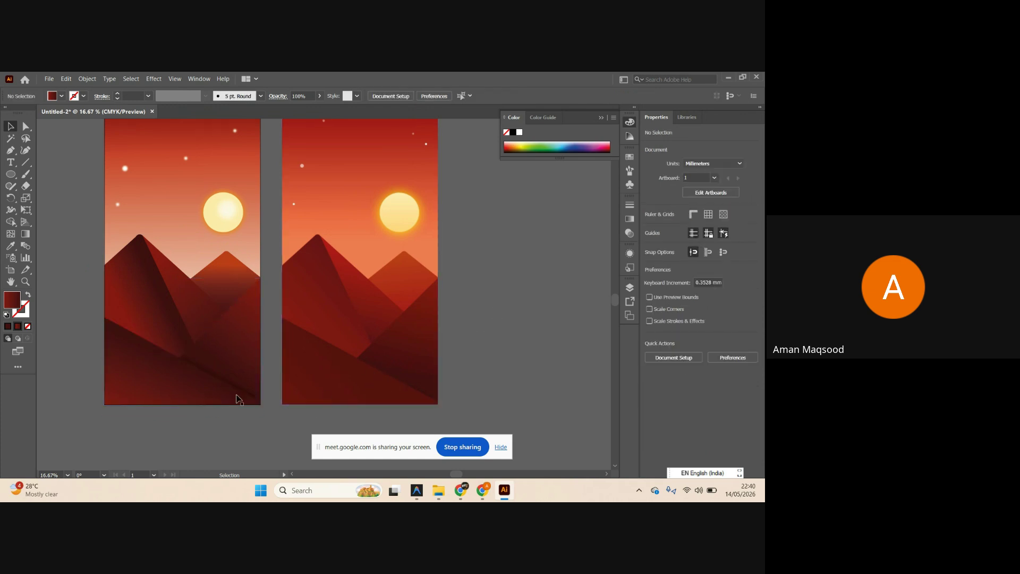
left_click_drag(237, 398, 159, 416)
scroll(207, 382, "down", 1)
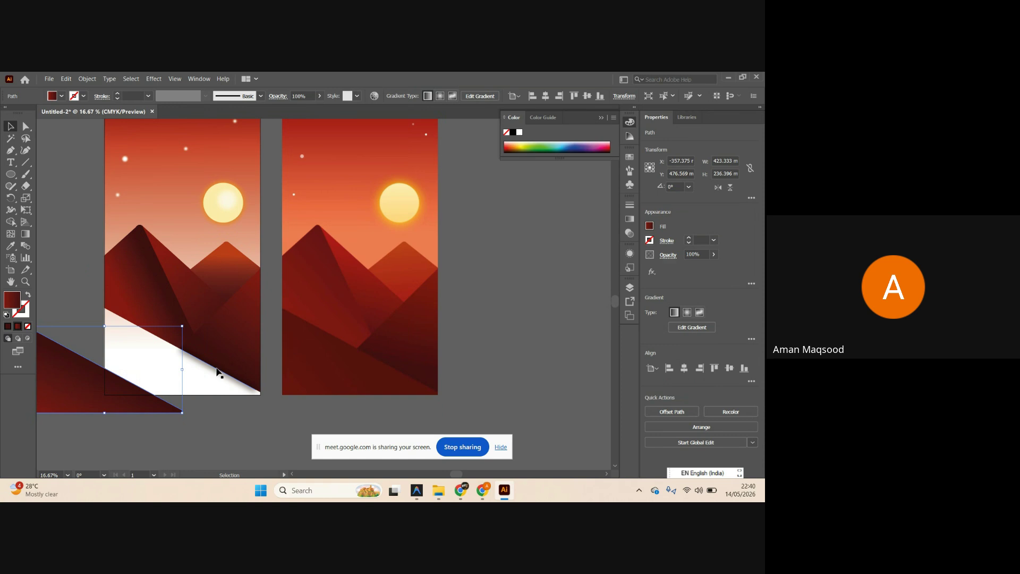
left_click_drag(217, 368, 507, 327)
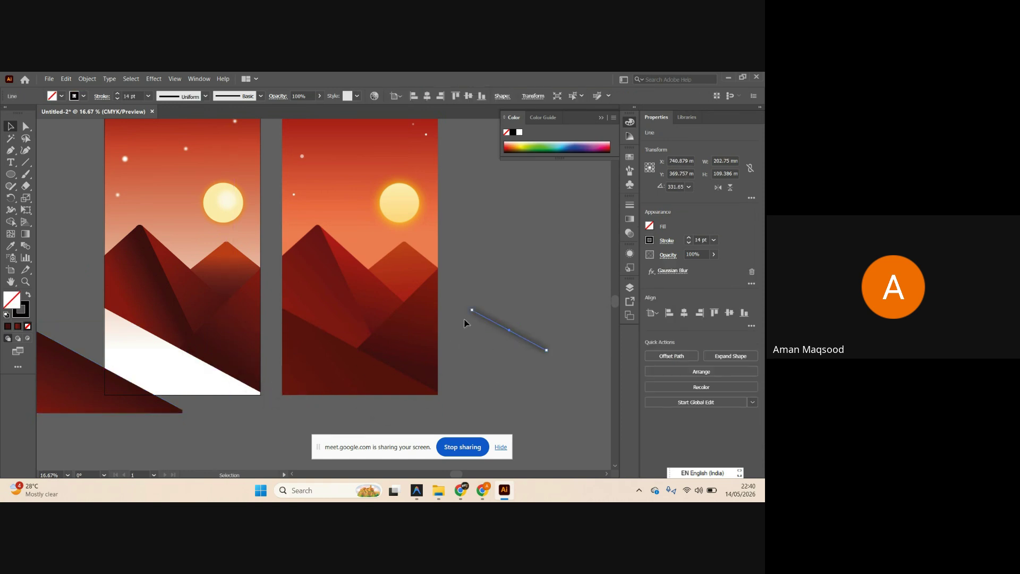
left_click(678, 271)
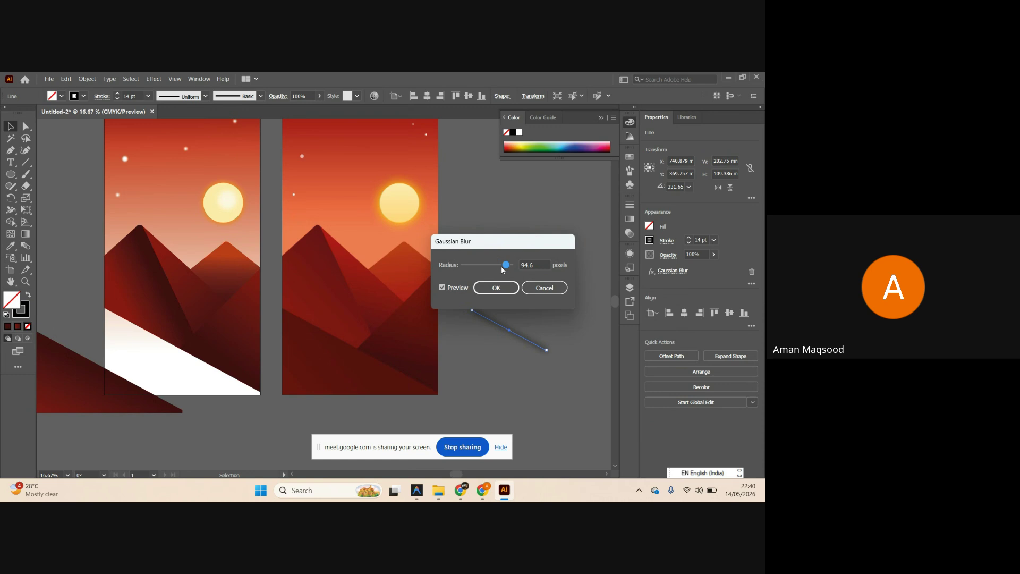
left_click_drag(498, 271, 489, 270)
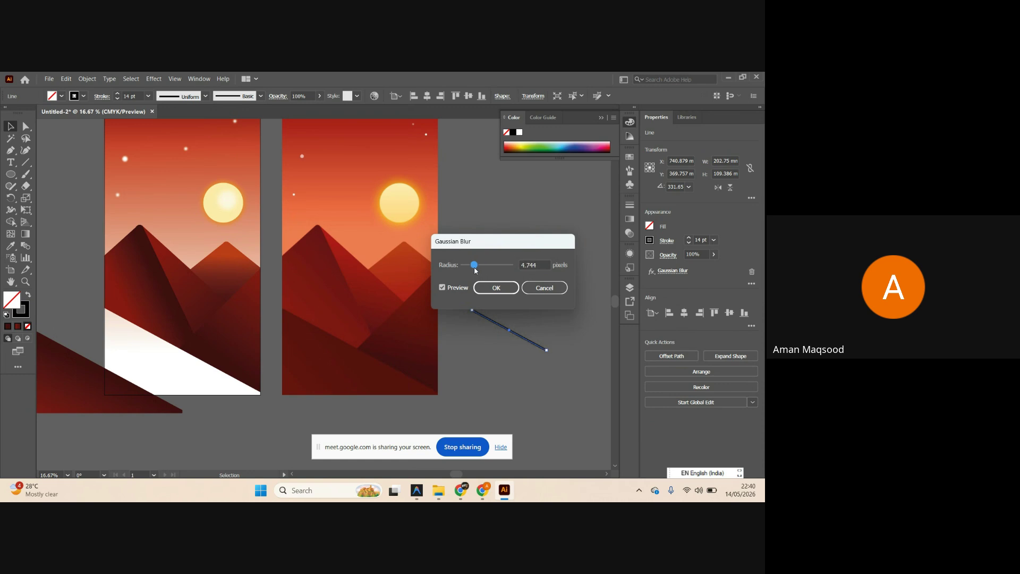
left_click(444, 289)
left_click(535, 289)
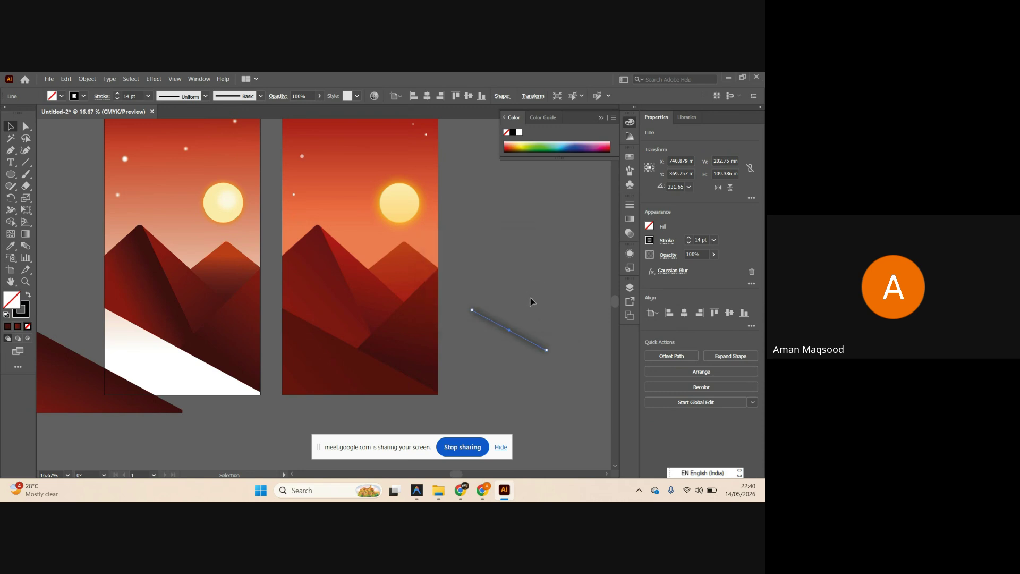
key("ctrl+z")
key("ctrl+z")
key("ctrl+z")
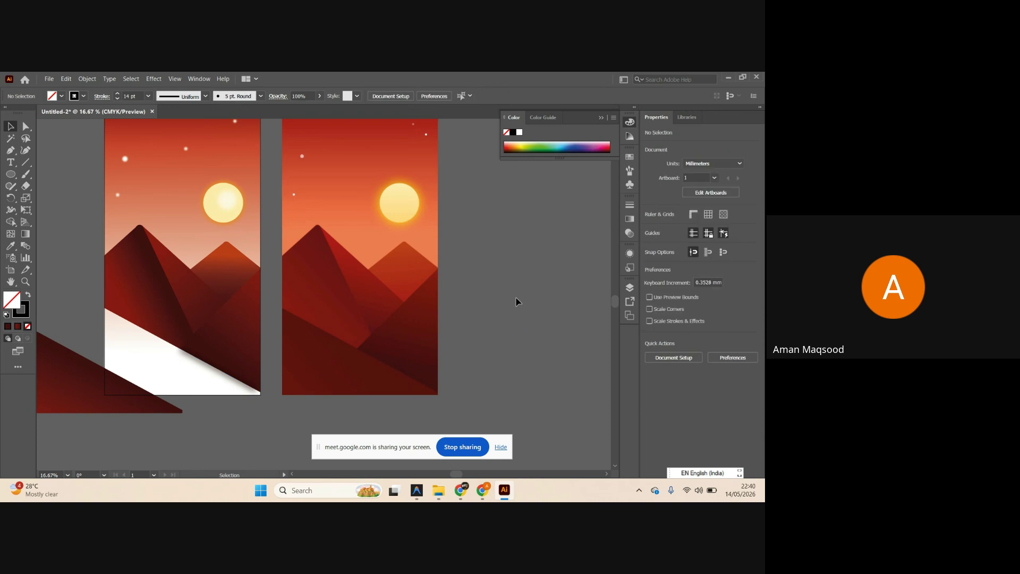
scroll(365, 303, "up", 1)
scroll(364, 304, "up", 2)
scroll(365, 304, "right", 3)
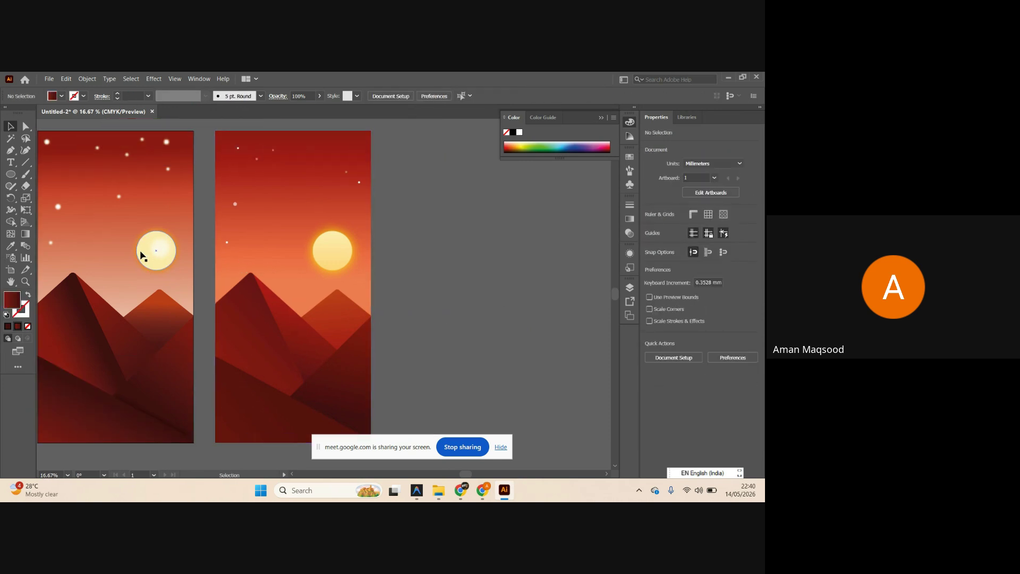
Drag the sun beside the artboards and ungroup it, pulling the yellow circle off the orange glow.
left_click_drag(155, 254, 454, 263)
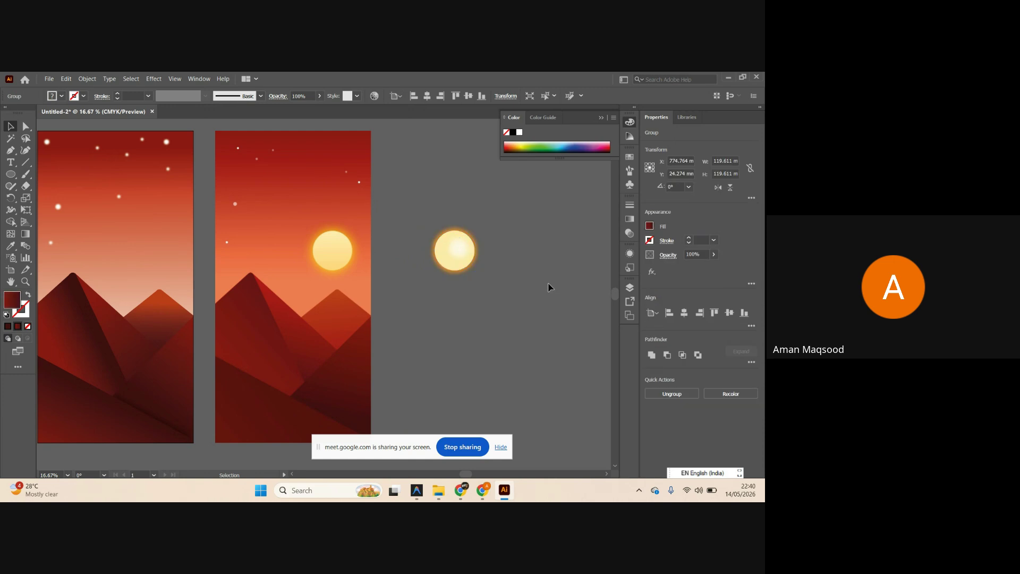
scroll(549, 287, "right", 1)
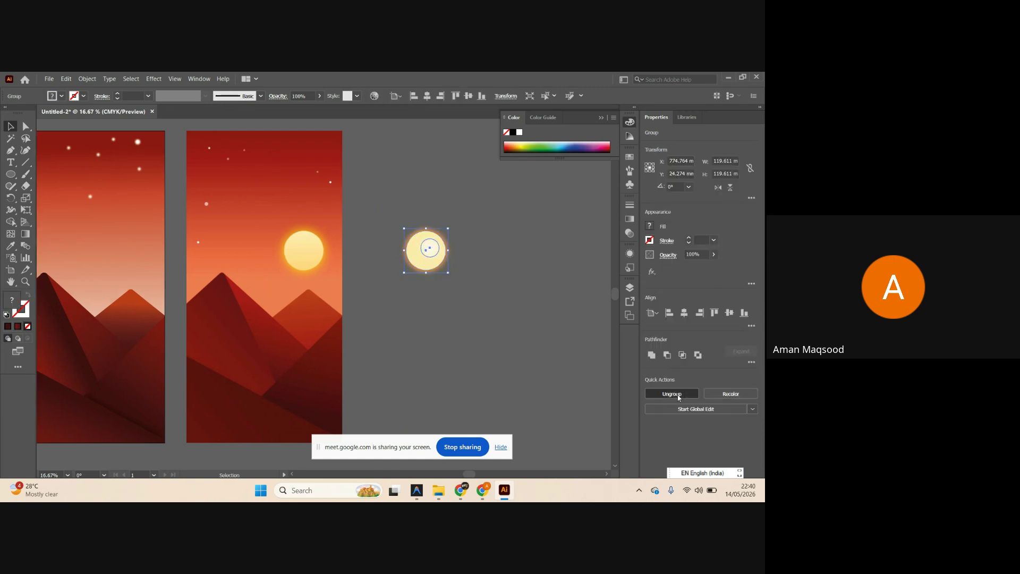
left_click(471, 269)
left_click_drag(439, 259, 353, 250)
left_click(427, 295)
Place the soft white blurred circle inside the pale yellow circle.
scroll(494, 271, "up", 1)
scroll(510, 265, "up", 2)
left_click_drag(509, 267, 330, 247)
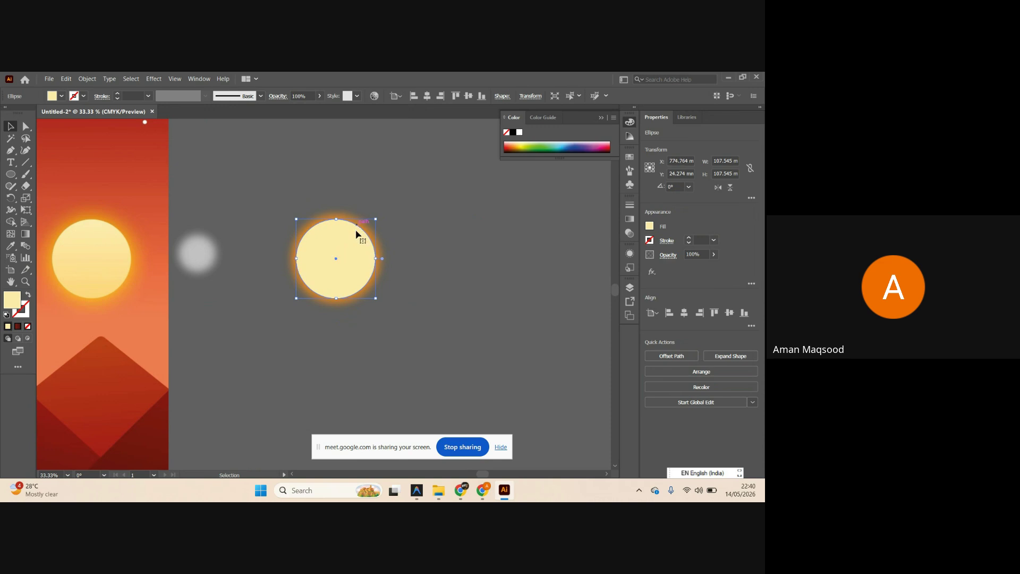
key("ctrl+z")
left_click(343, 240)
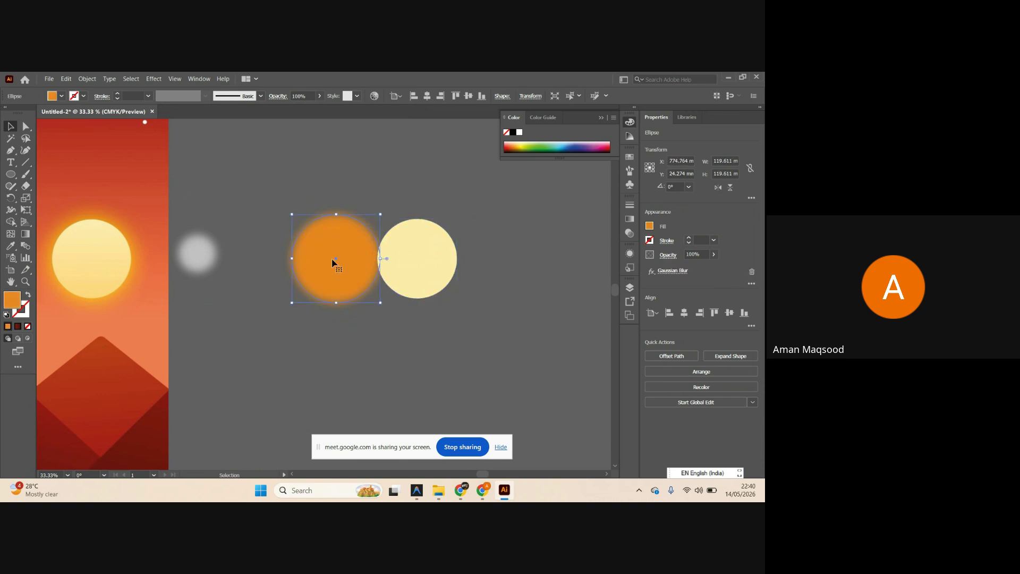
left_click_drag(210, 262, 461, 262)
left_click(493, 285)
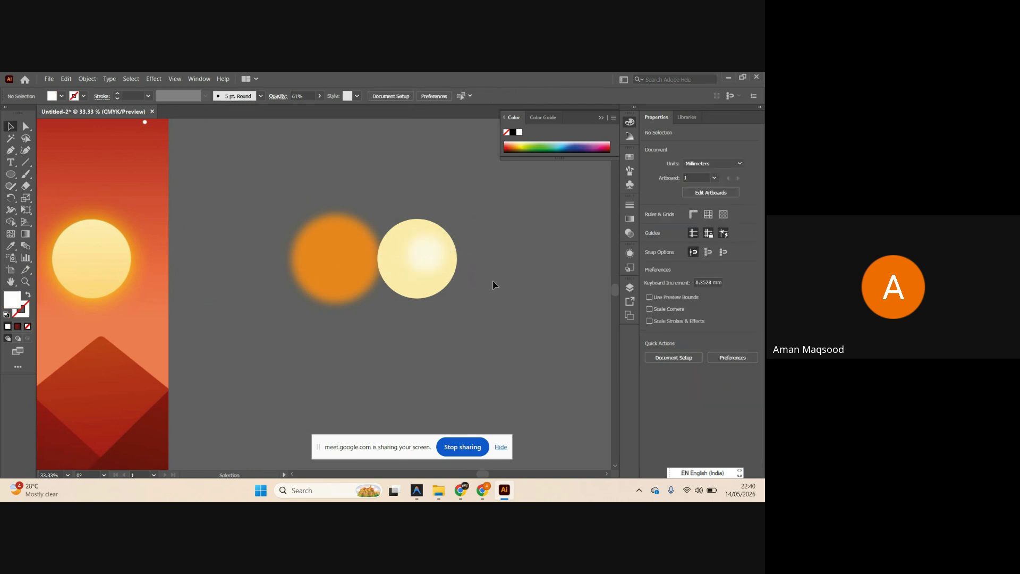
Remove the Gaussian Blur from the left artboard's top-right star.
scroll(487, 282, "down", 3)
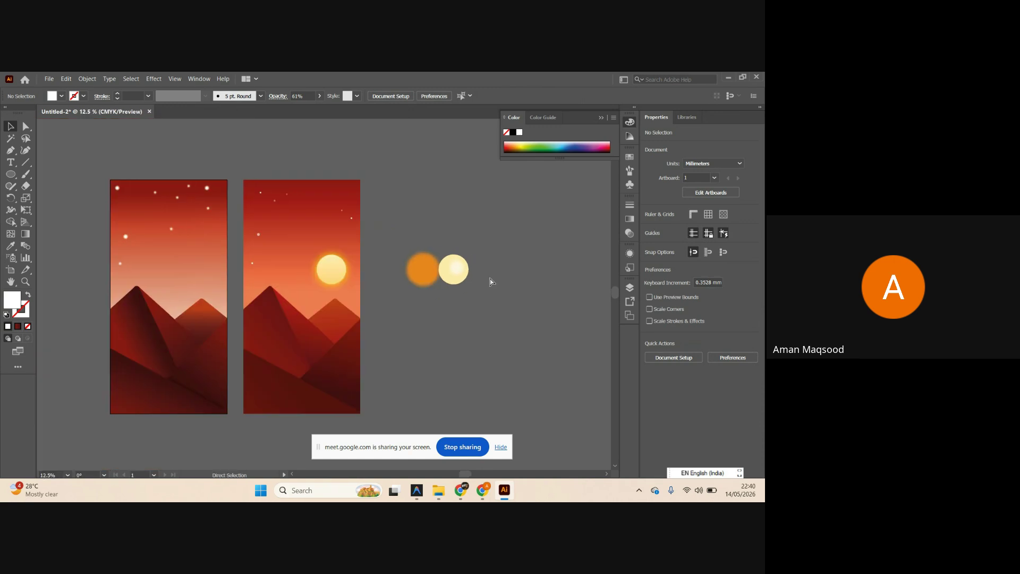
scroll(397, 272, "right", 1)
scroll(151, 200, "up", 3)
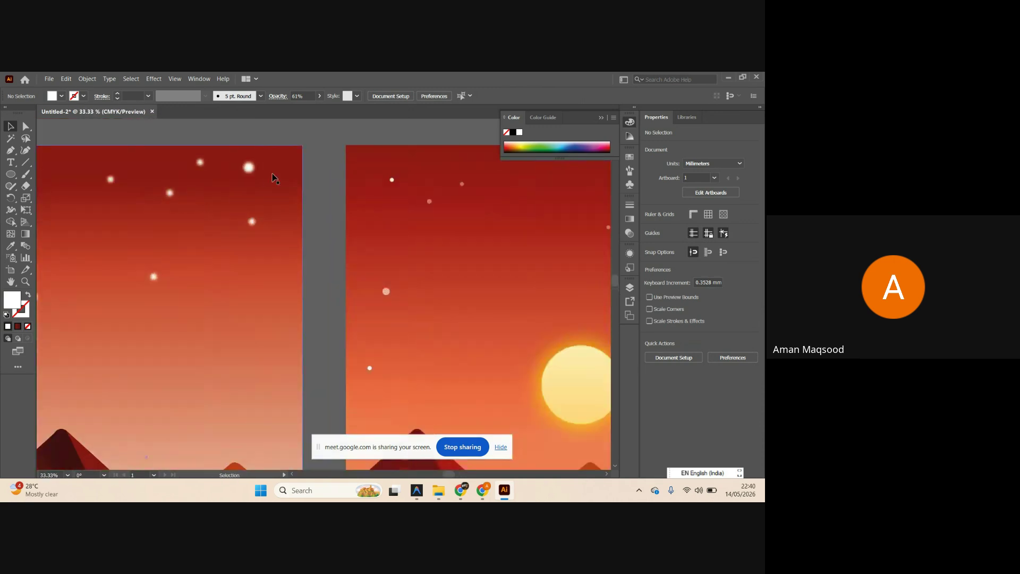
scroll(346, 189, "down", 2)
scroll(370, 179, "up", 1)
scroll(370, 179, "up", 1)
scroll(367, 200, "left", 1)
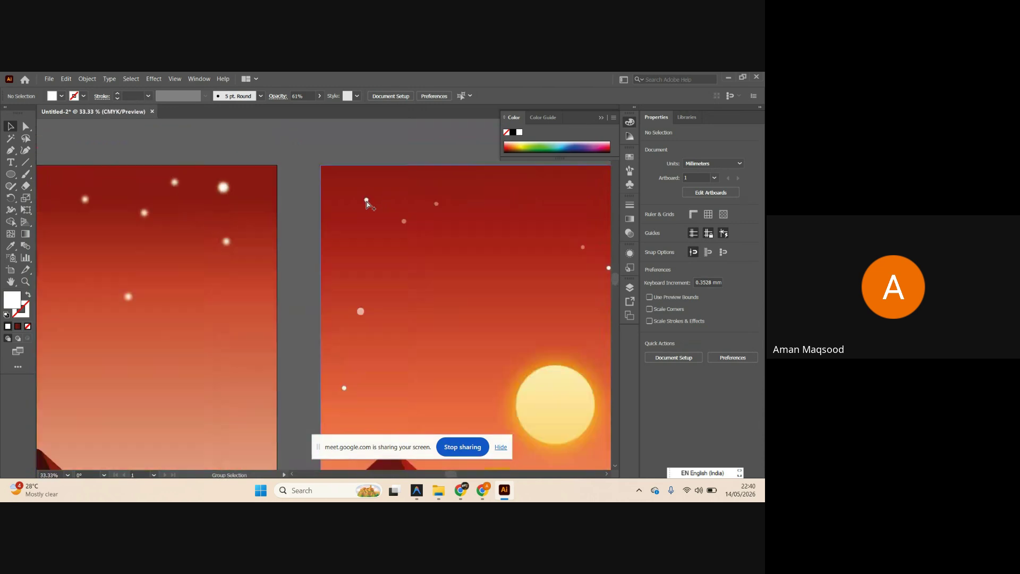
scroll(366, 200, "down", 2)
scroll(177, 160, "up", 2)
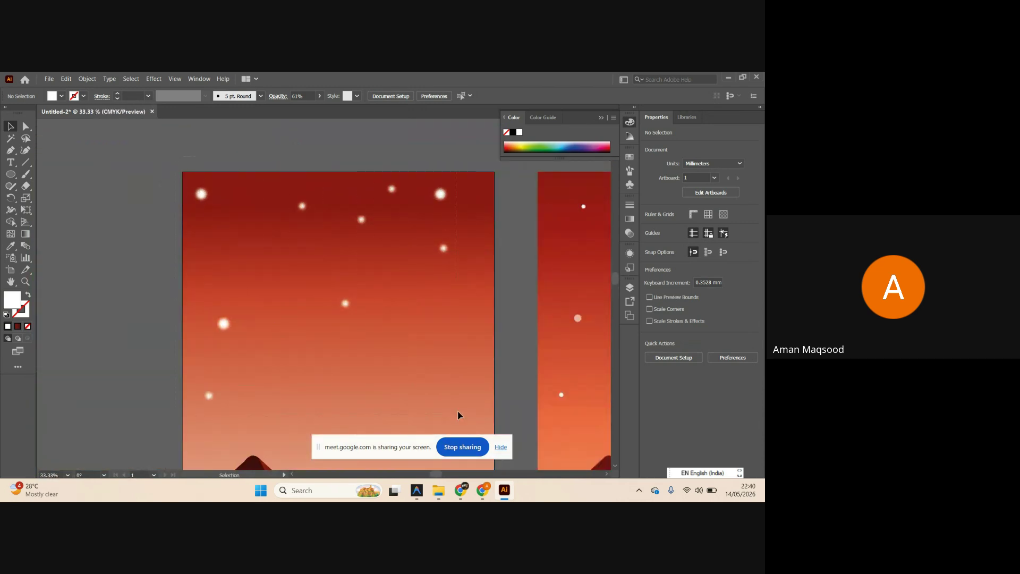
key("ctrl+alt+a")
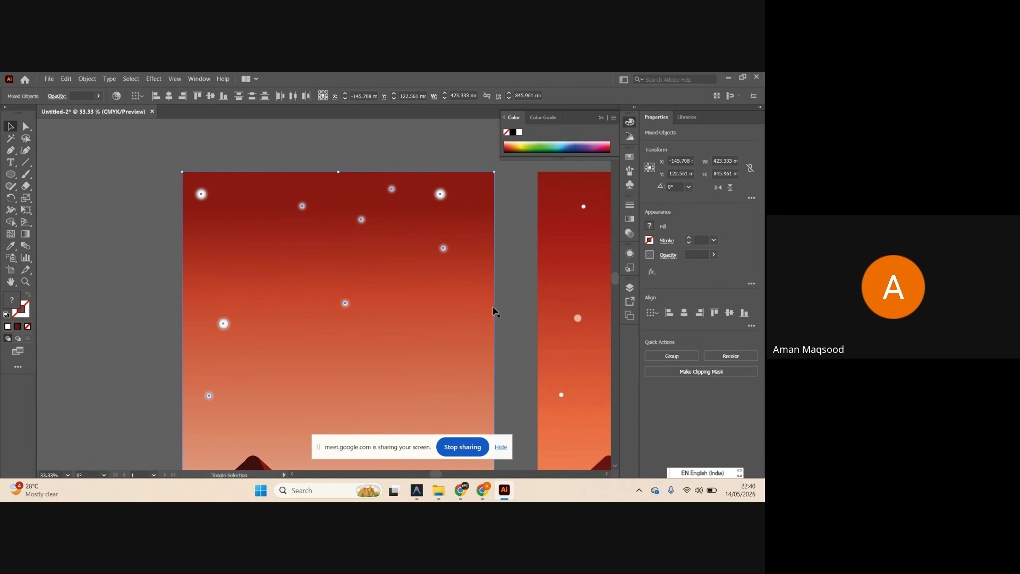
left_click(519, 296)
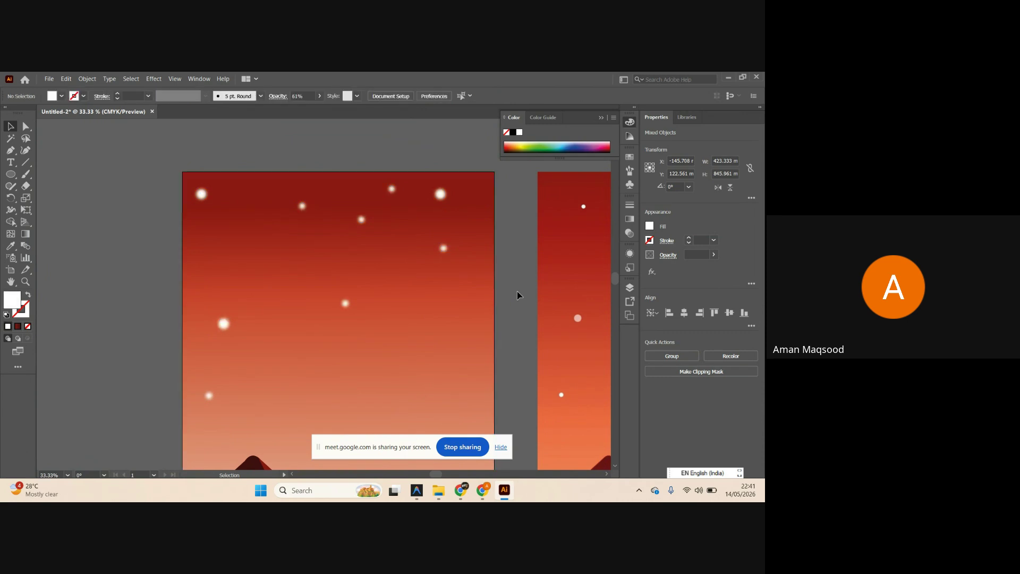
left_click(440, 194)
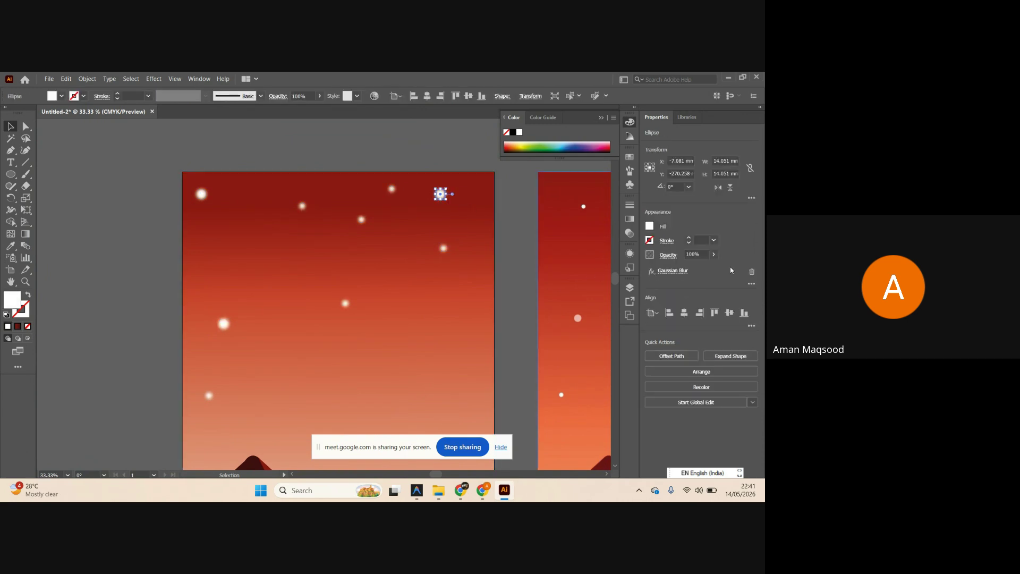
left_click(751, 272)
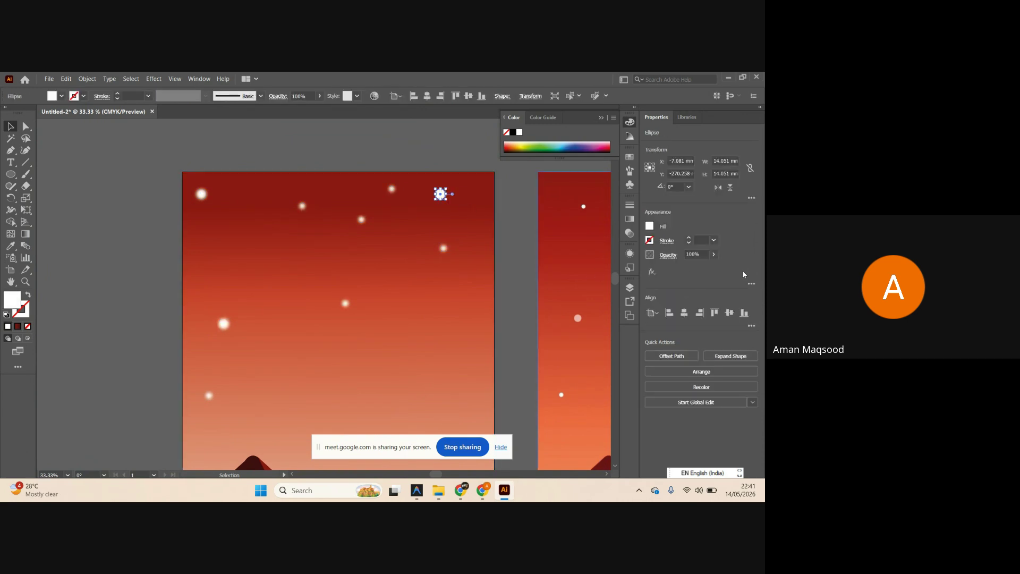
left_click(524, 251)
Select the stray pale circle and undo twice so the sun returns to the left artboard.
scroll(445, 203, "right", 1)
scroll(445, 202, "right", 6)
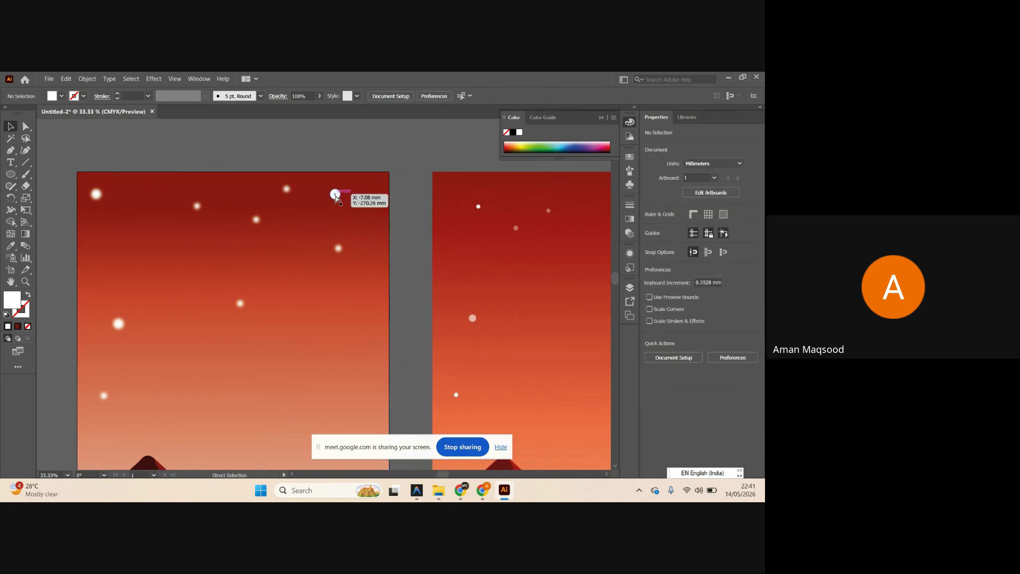
scroll(295, 205, "down", 4)
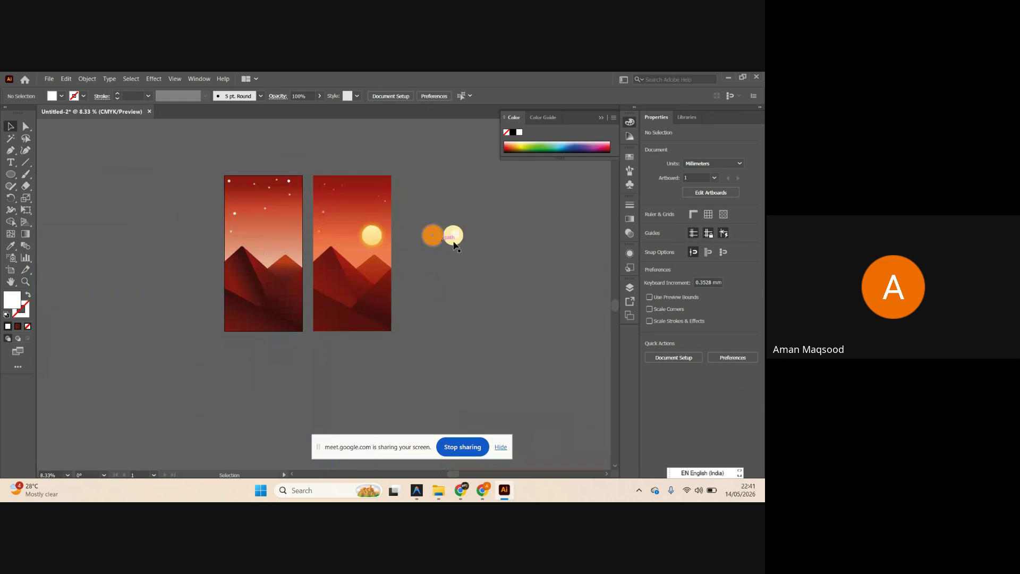
left_click(453, 235)
key("ctrl+z")
key("ctrl+z")
key("ctrl+z")
key("ctrl+z")
key("ctrl+z")
key("ctrl+z")
key("ctrl+z")
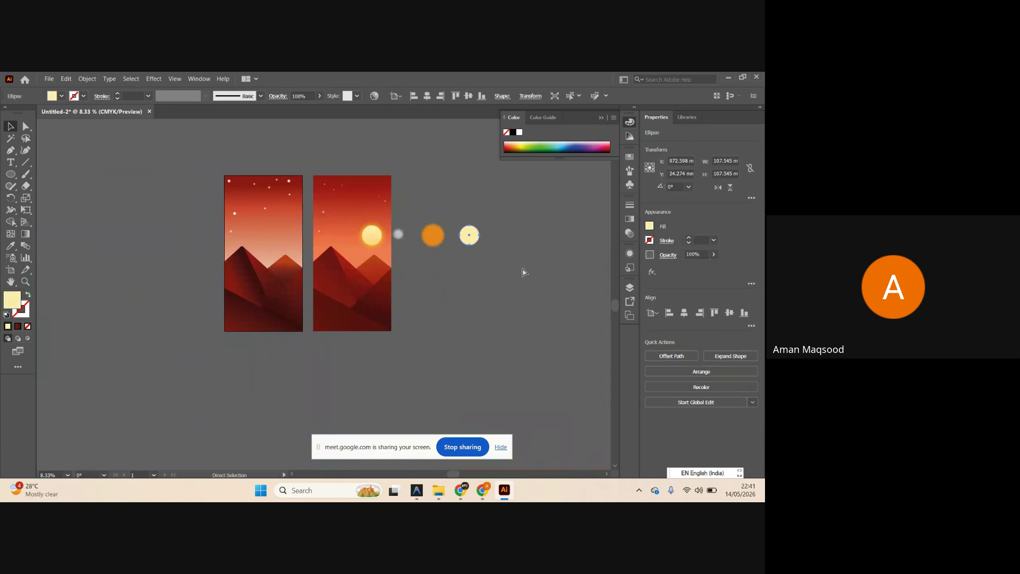
key("ctrl+z")
key("ctrl+z")
key("ctrl+z")
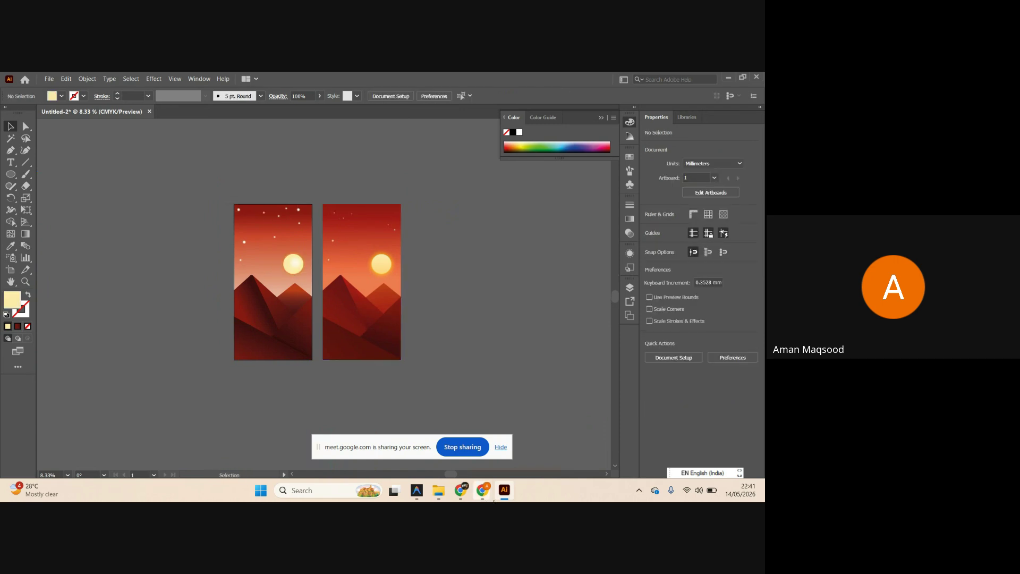
left_click(504, 490)
left_click(504, 490)
Send the message 'CLEAR??' in the Google Meet in-call chat.
mouse_move(477, 494)
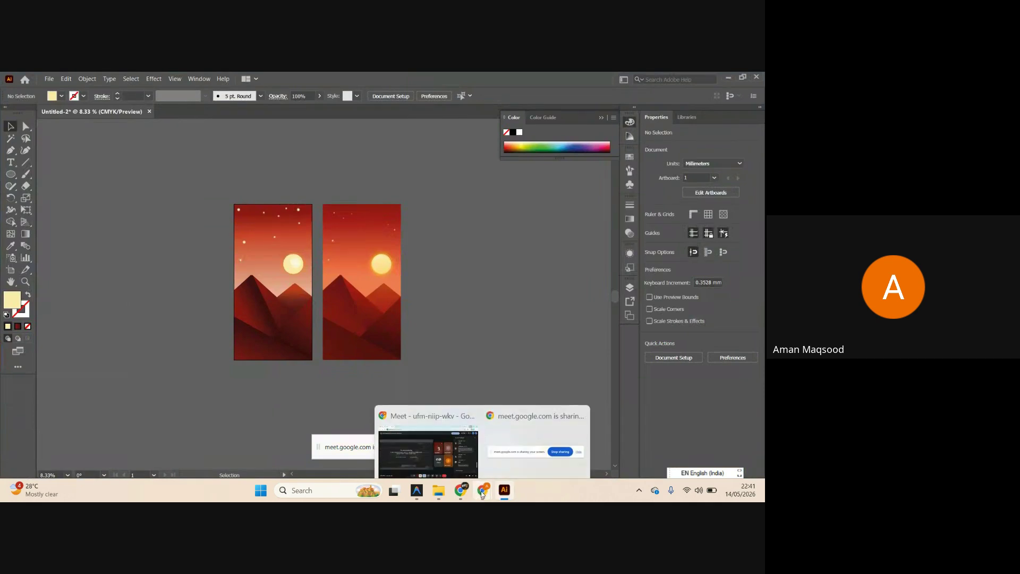
left_click(425, 441)
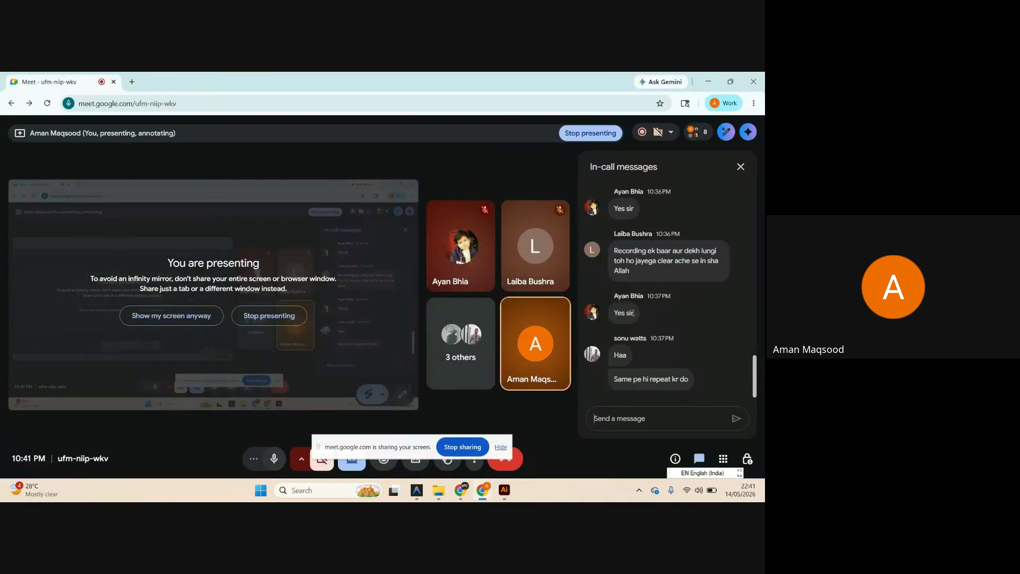
left_click(658, 417)
type("c")
key("Return")
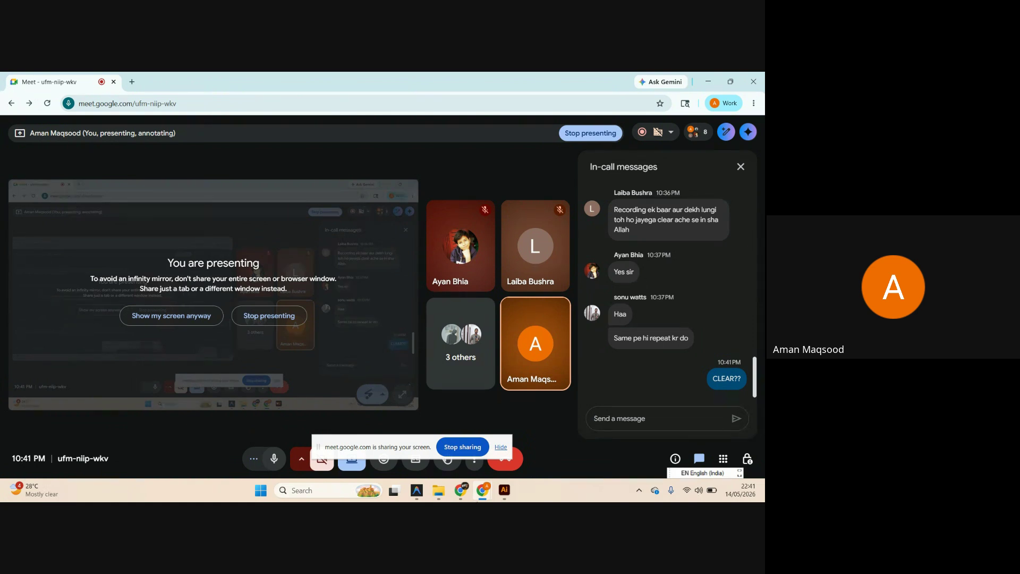
Switch to the other browser window and open the Pinterest sunset reference pin.
mouse_move(482, 491)
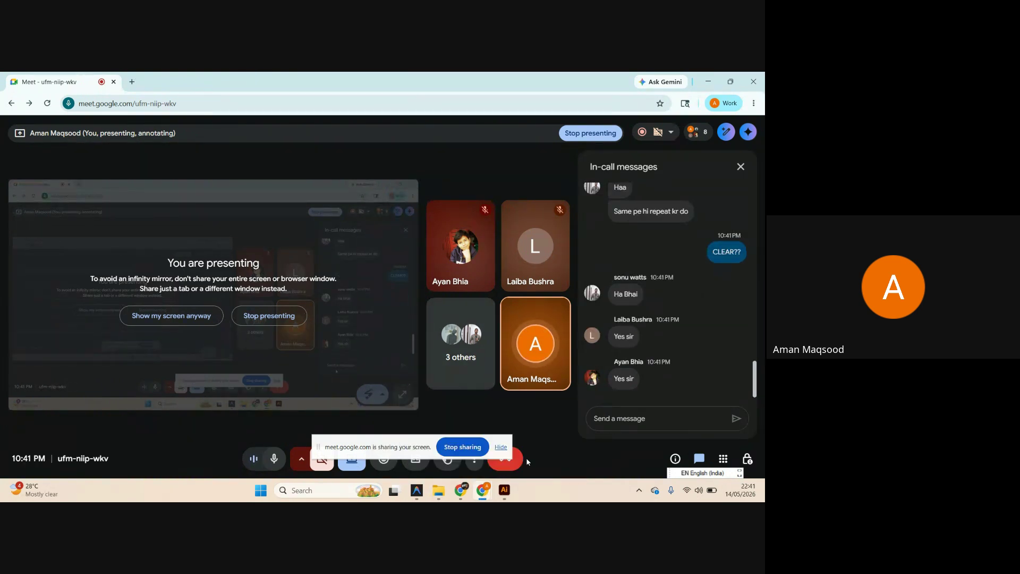
left_click(483, 490)
left_click(461, 490)
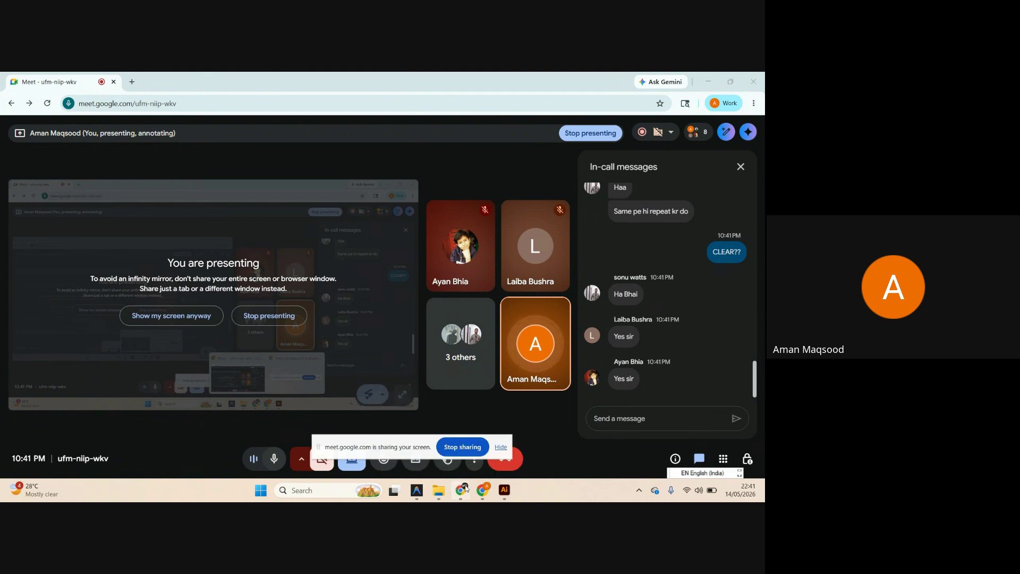
left_click(297, 81)
Browse the related pins and open the red 'Landscape illustration' pin.
scroll(567, 264, "down", 15)
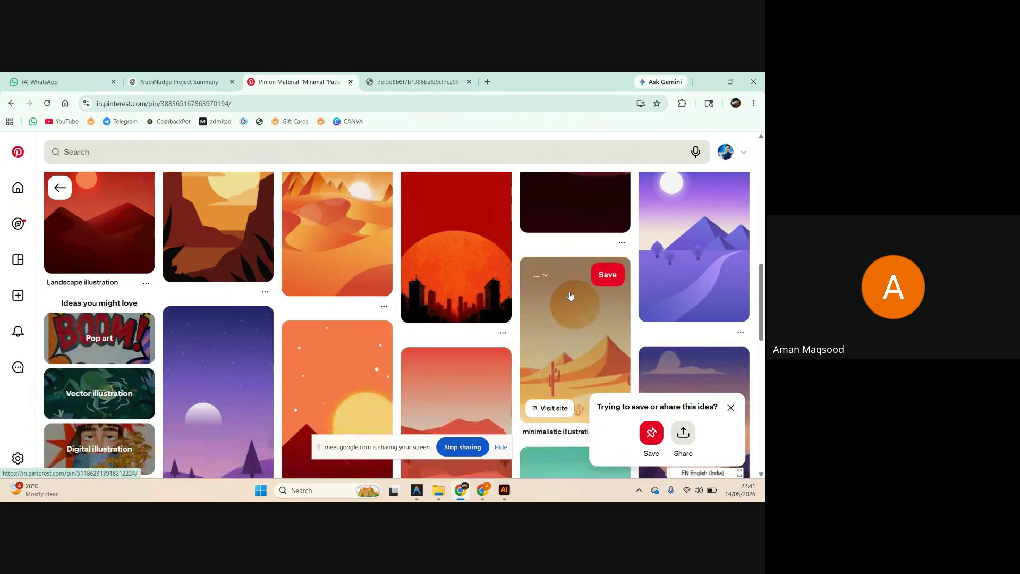
scroll(570, 296, "up", 2)
scroll(731, 281, "down", 6)
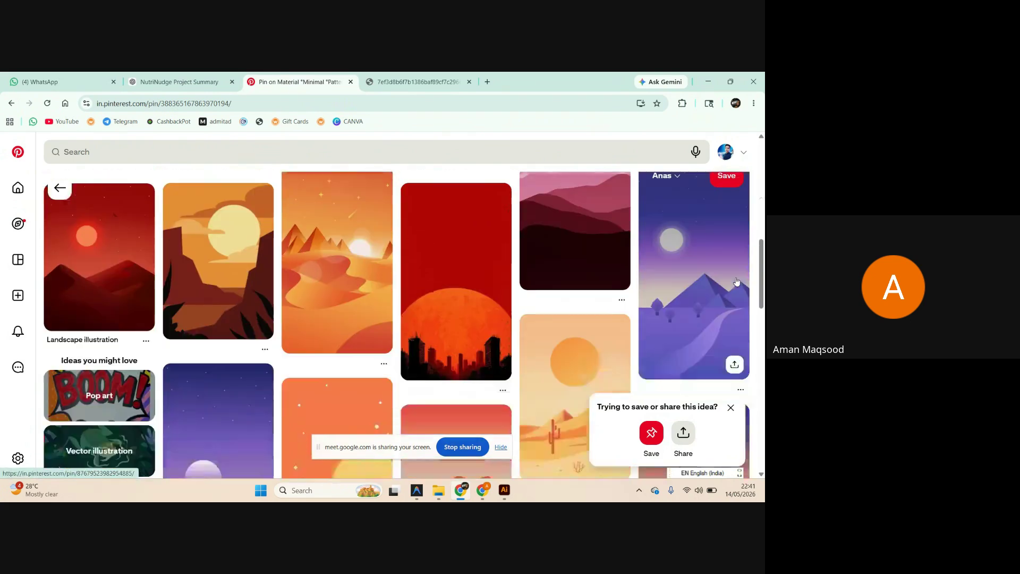
scroll(736, 289, "up", 3)
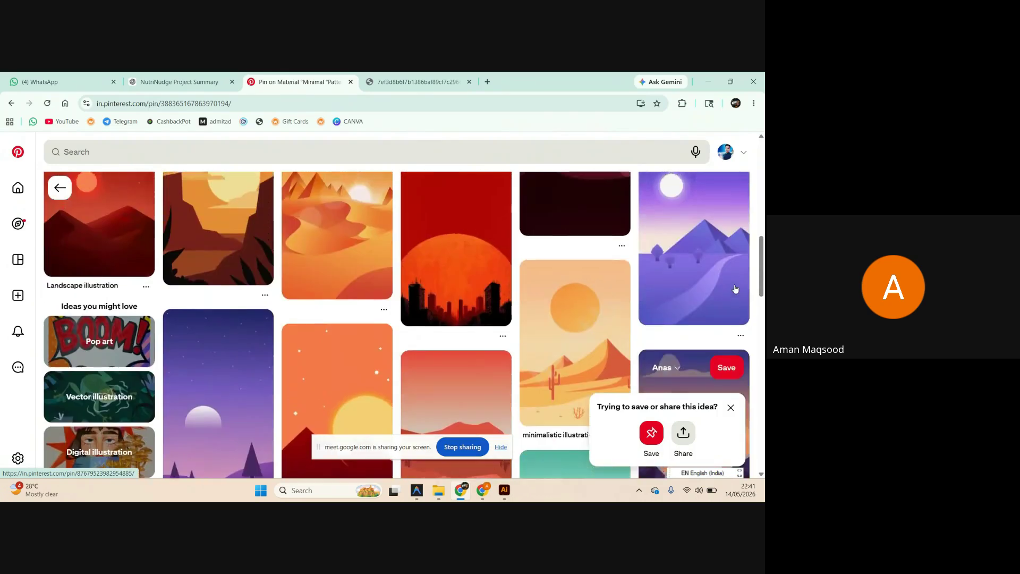
scroll(736, 288, "down", 6)
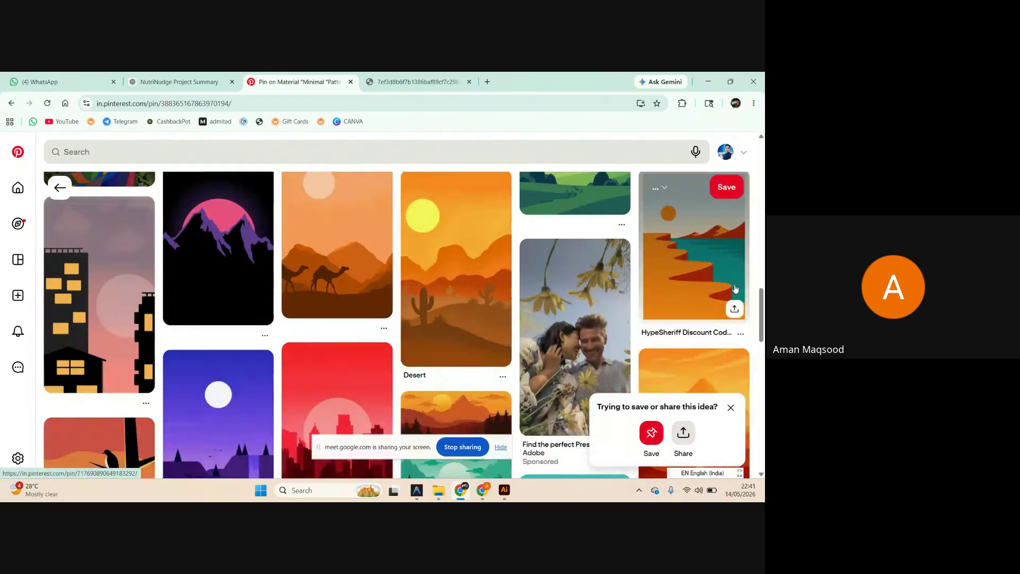
scroll(736, 288, "up", 10)
scroll(573, 287, "down", 1)
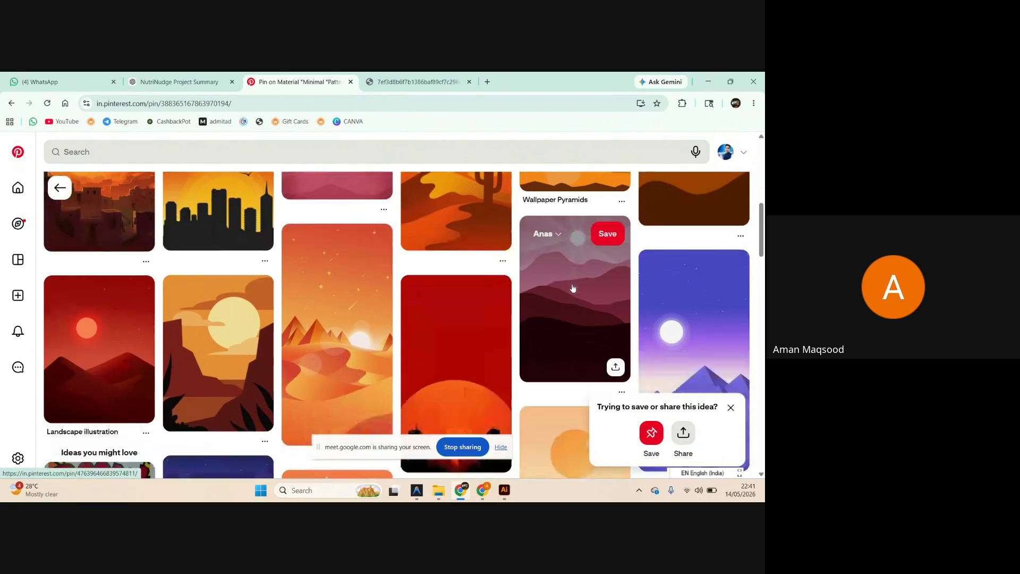
left_click(126, 368)
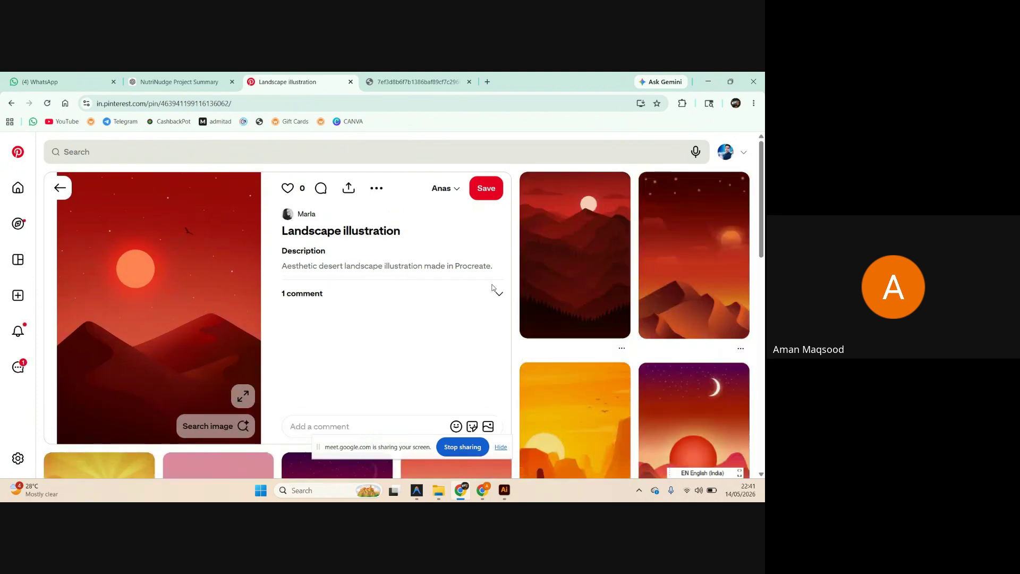
Copy the Landscape illustration pin's image, then move to the WhatsApp tab.
scroll(590, 279, "down", 4)
scroll(584, 277, "up", 4)
right_click(191, 319)
left_click(224, 355)
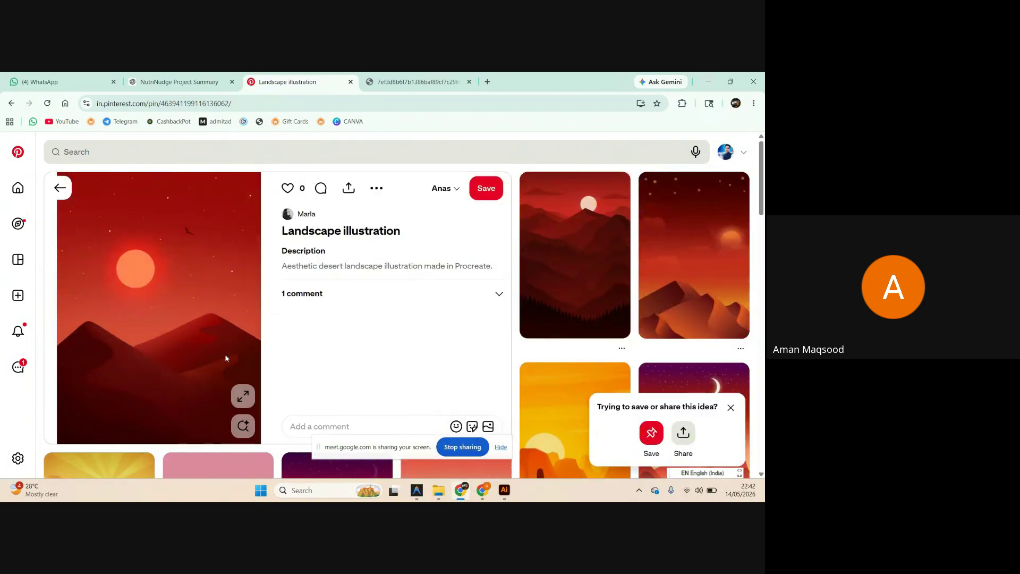
left_click(52, 80)
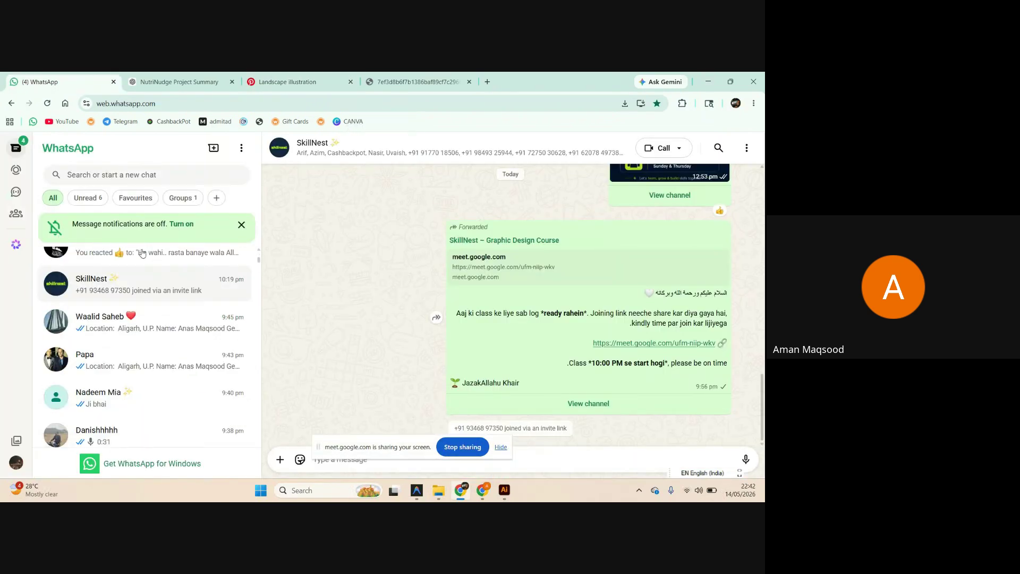
Paste and send the red sunset landscape image to the SkillNest – Graphic Design Course channel.
left_click(15, 170)
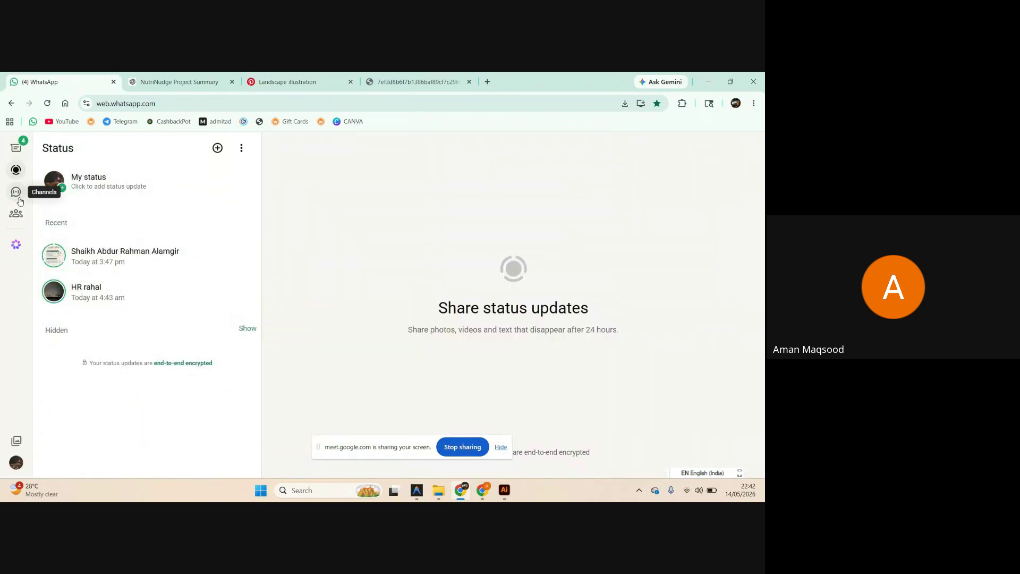
left_click(16, 193)
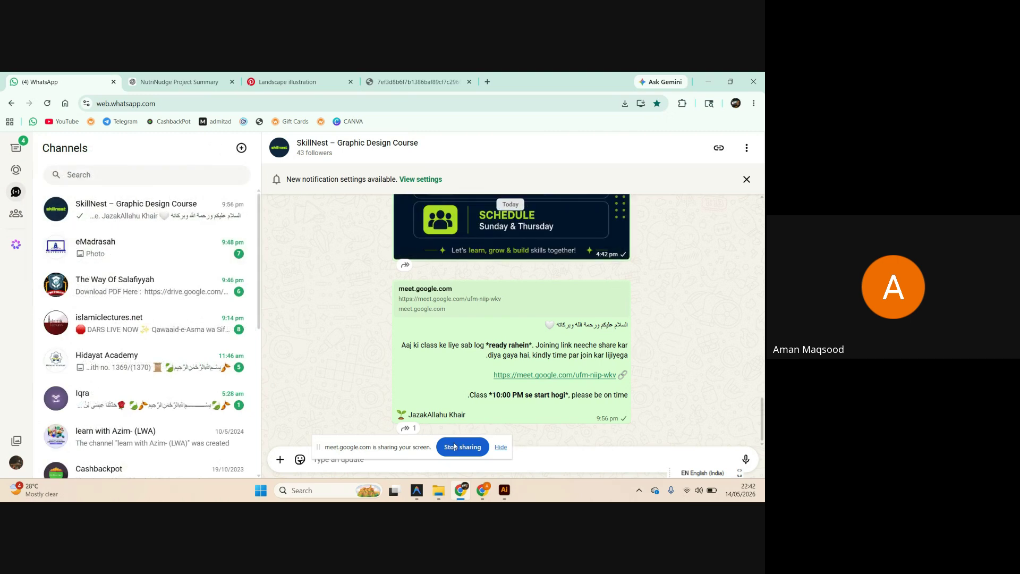
key("ctrl+v")
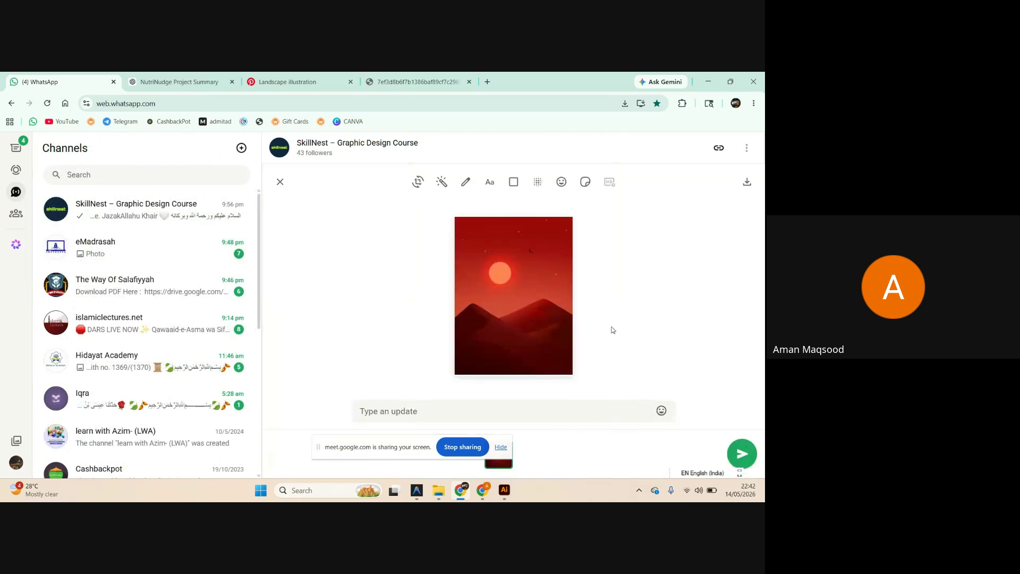
left_click(742, 454)
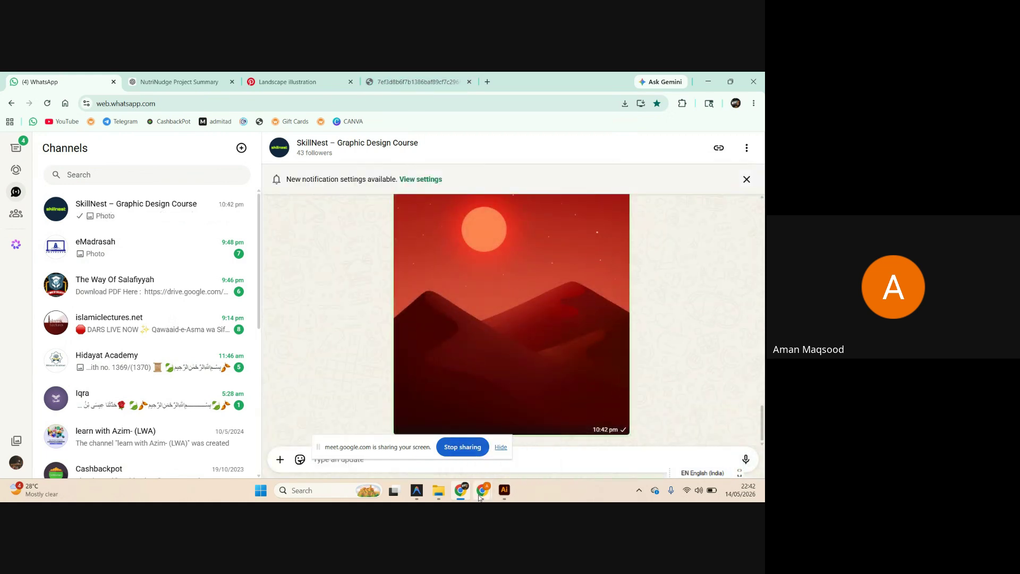
mouse_move(482, 490)
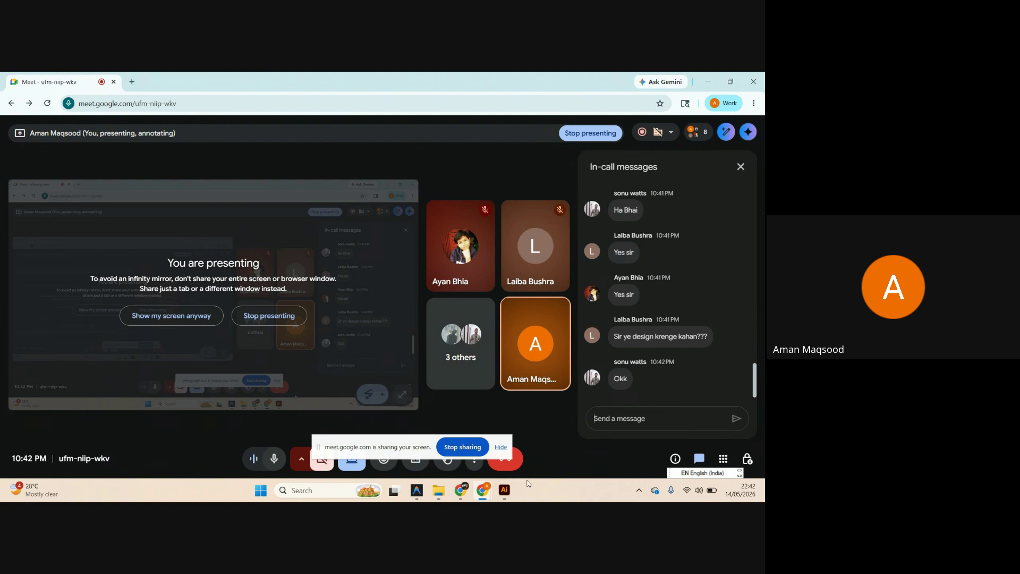
left_click(504, 490)
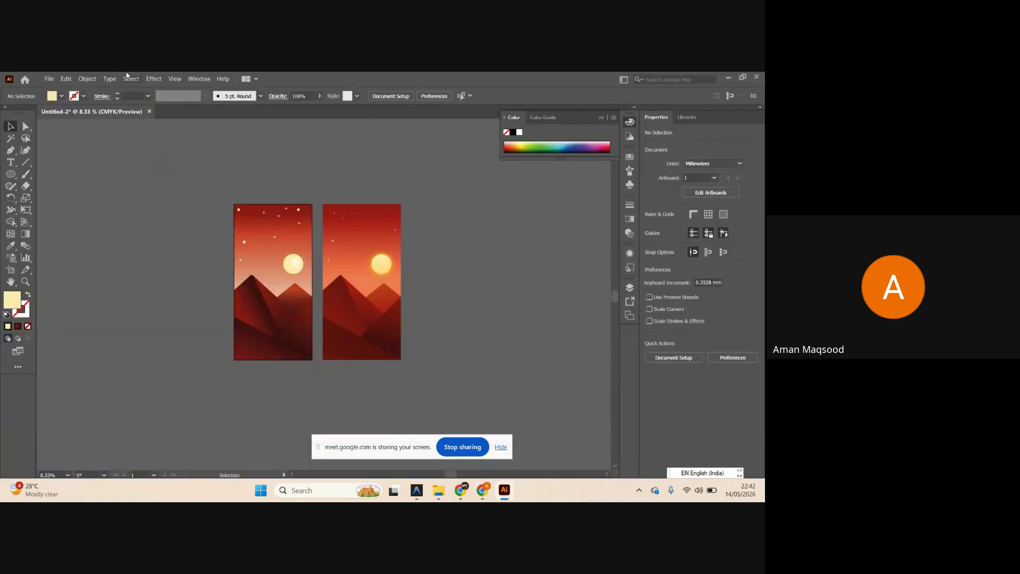
left_click(728, 79)
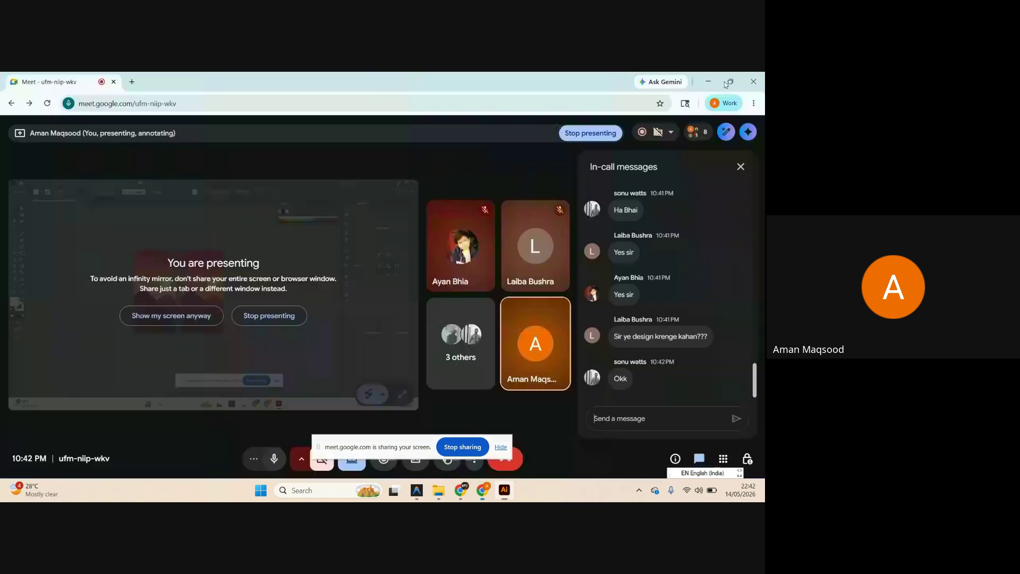
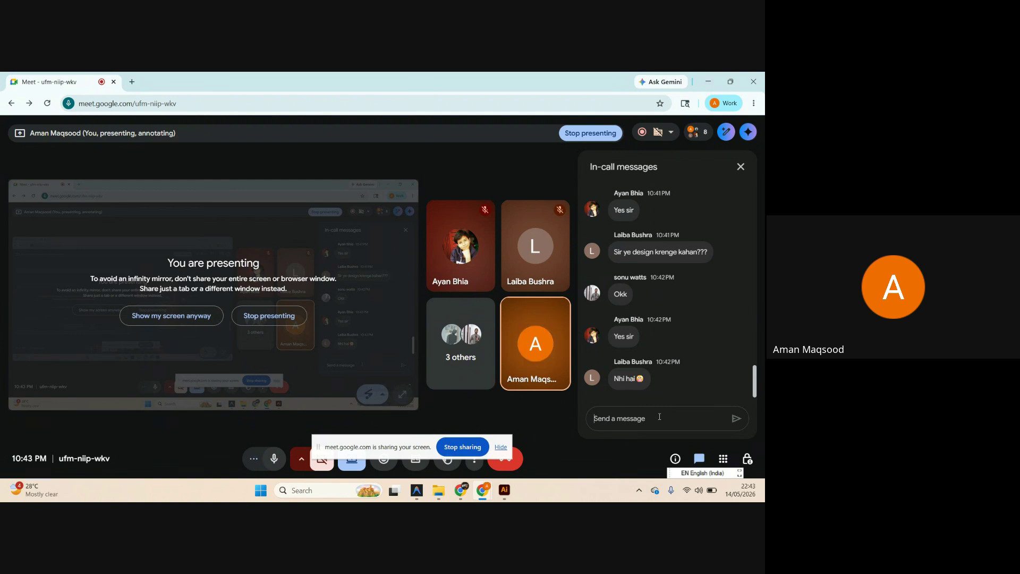
Show the two red sunset artboards in Illustrator, briefly returning to the Meet chat box.
type("?")
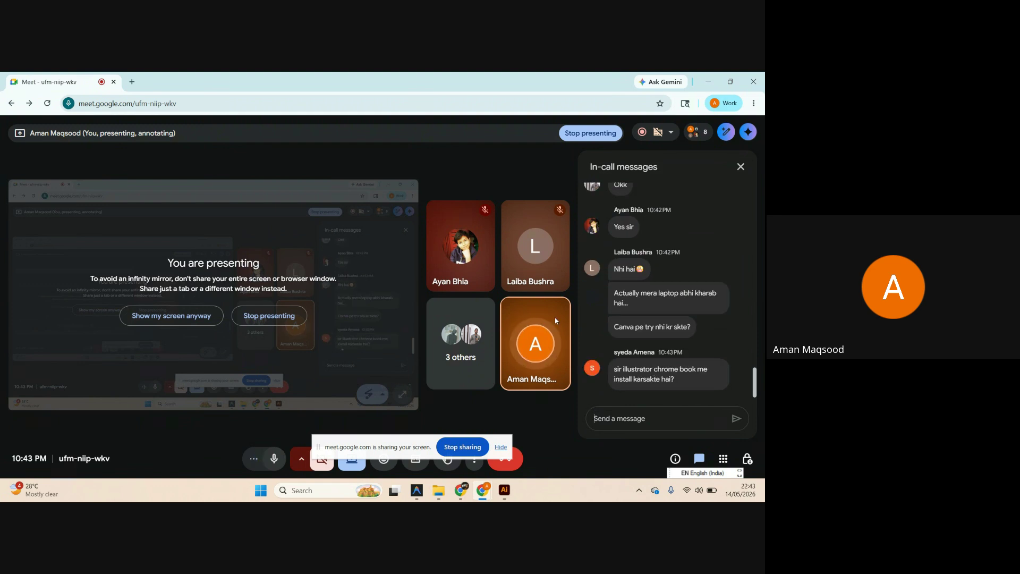
left_click(505, 498)
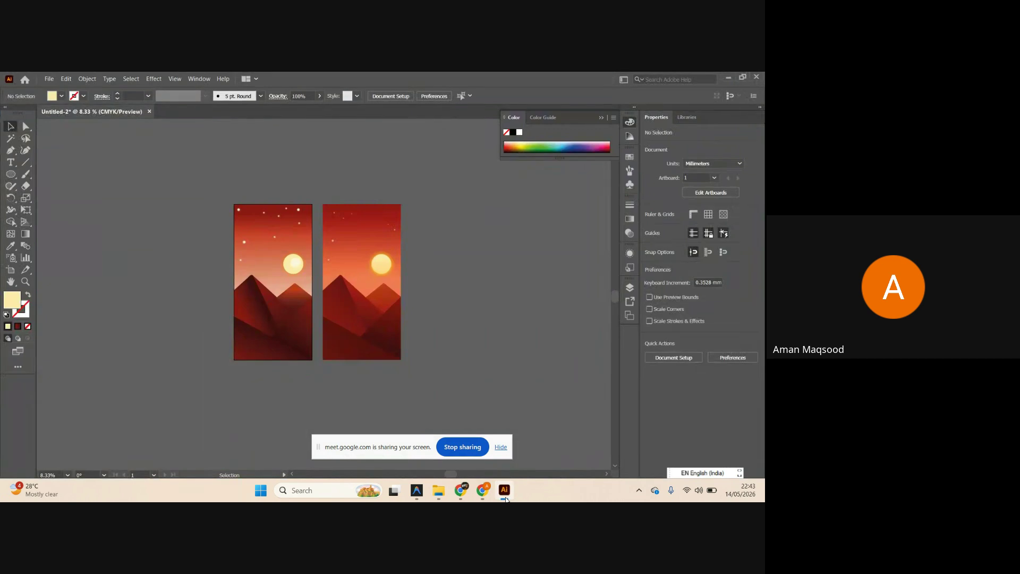
left_click(505, 490)
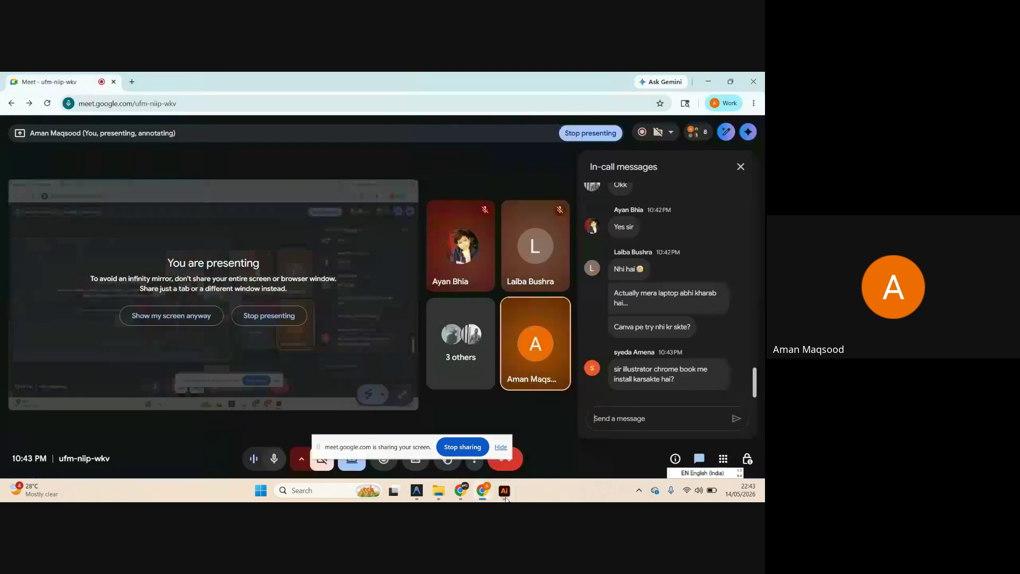
left_click(618, 418)
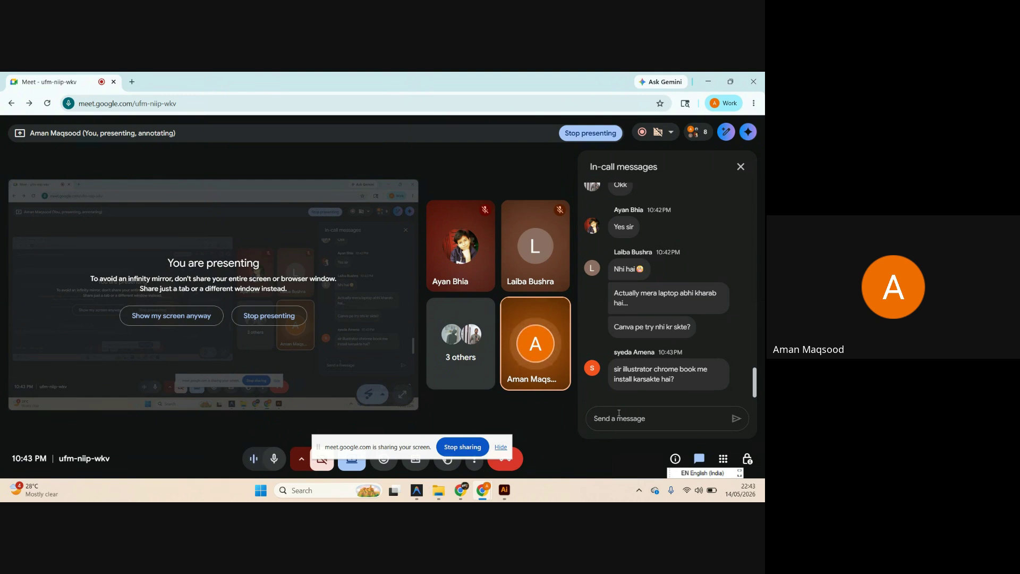
left_click(504, 491)
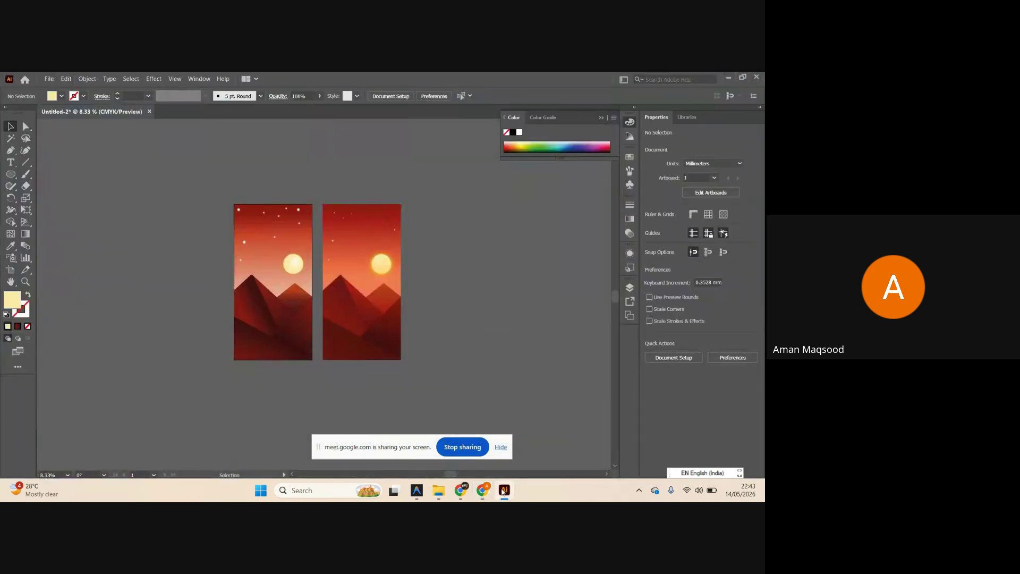
Zoom in and out on the sunset artboards, then bring the Meet call back to the front.
scroll(242, 300, "up", 2)
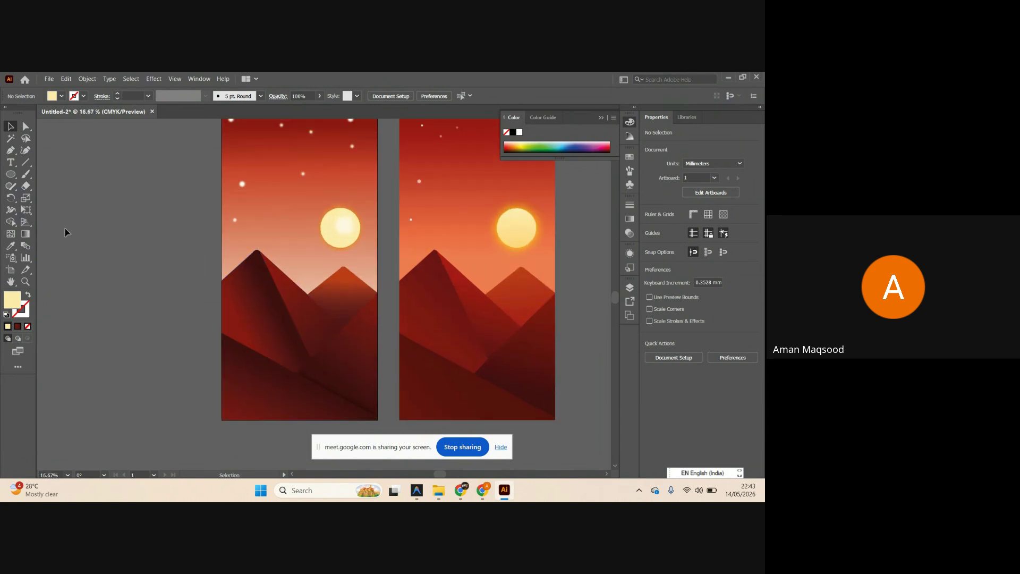
scroll(234, 303, "up", 1)
scroll(233, 304, "up", 1)
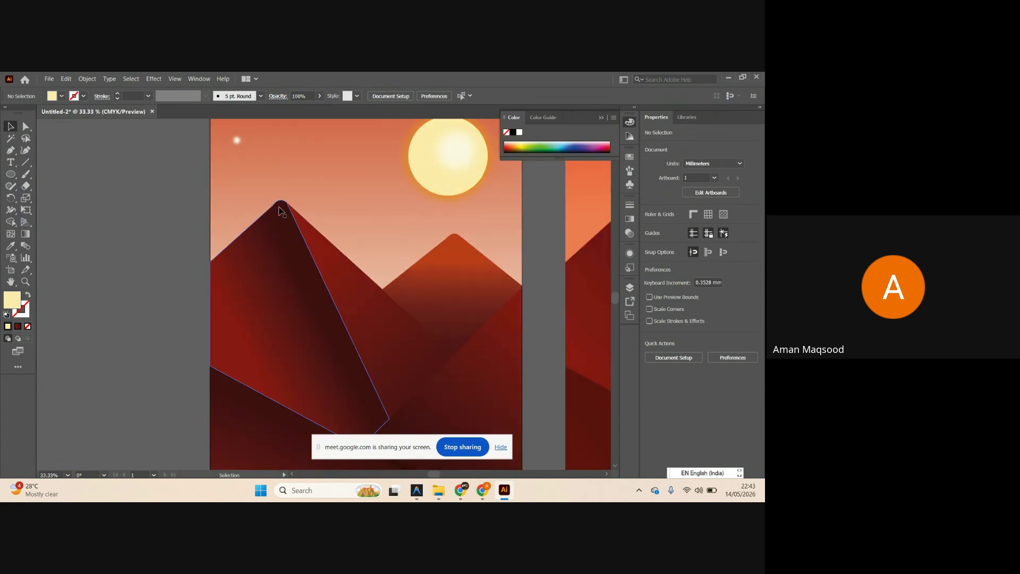
scroll(325, 319, "down", 4)
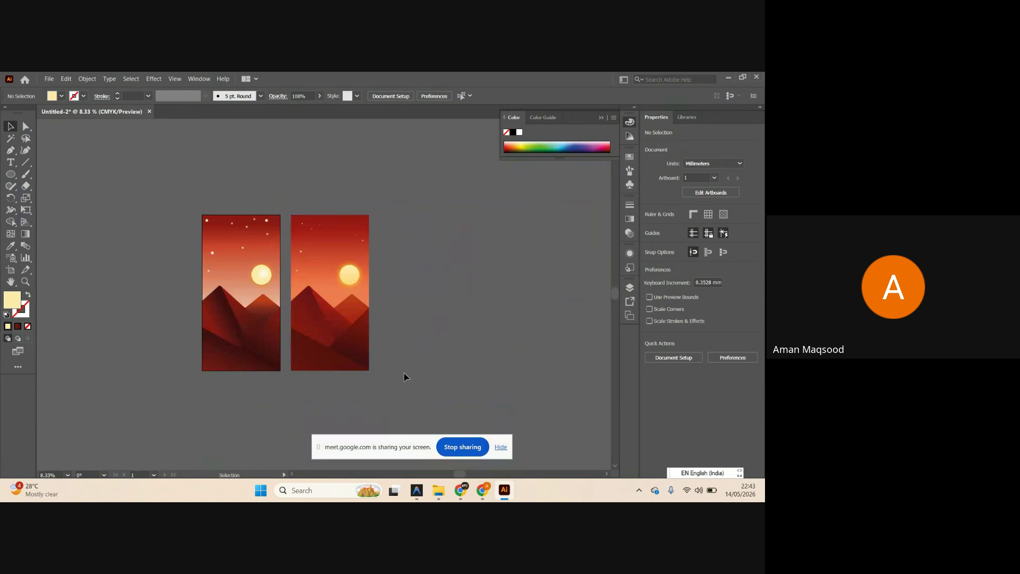
mouse_move(482, 490)
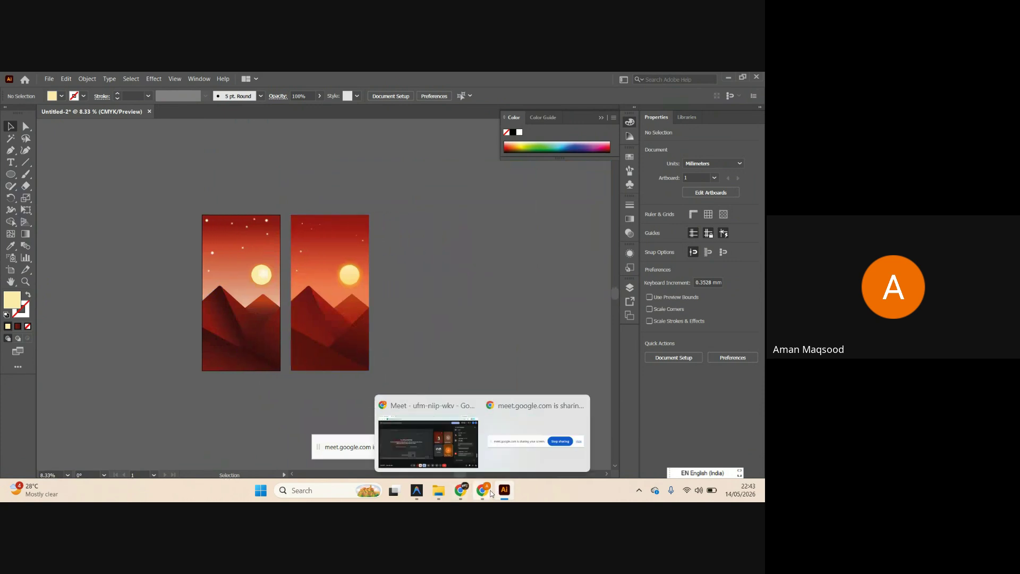
left_click(476, 463)
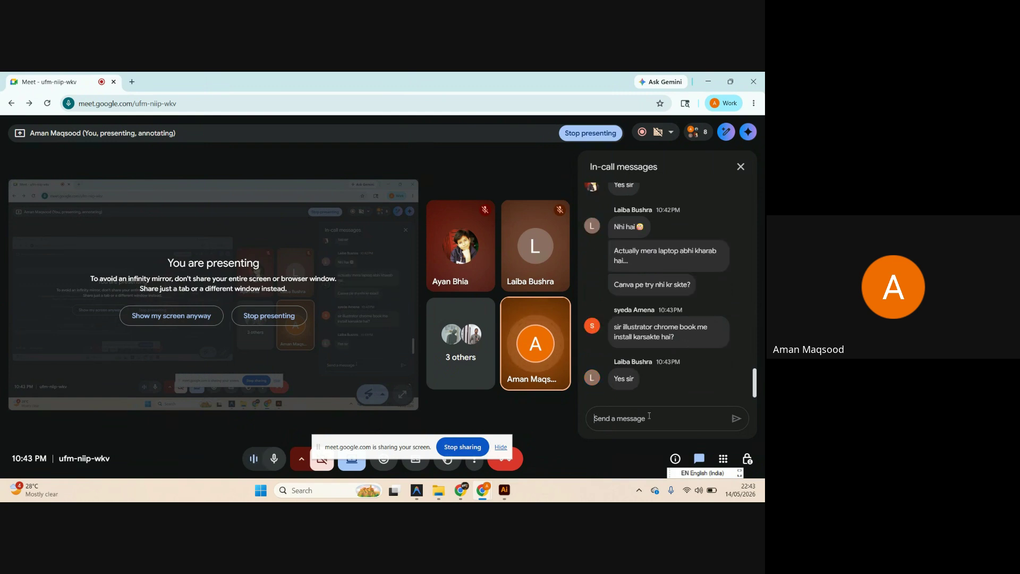
Load Canva in a new Chrome tab and start a new design from Create.
left_click(460, 490)
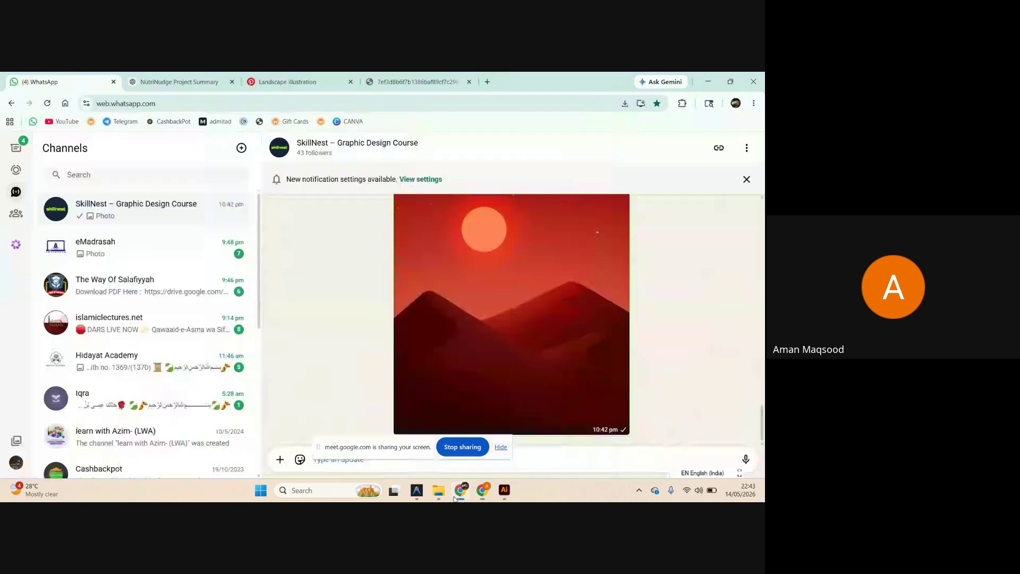
left_click(486, 73)
type("canva")
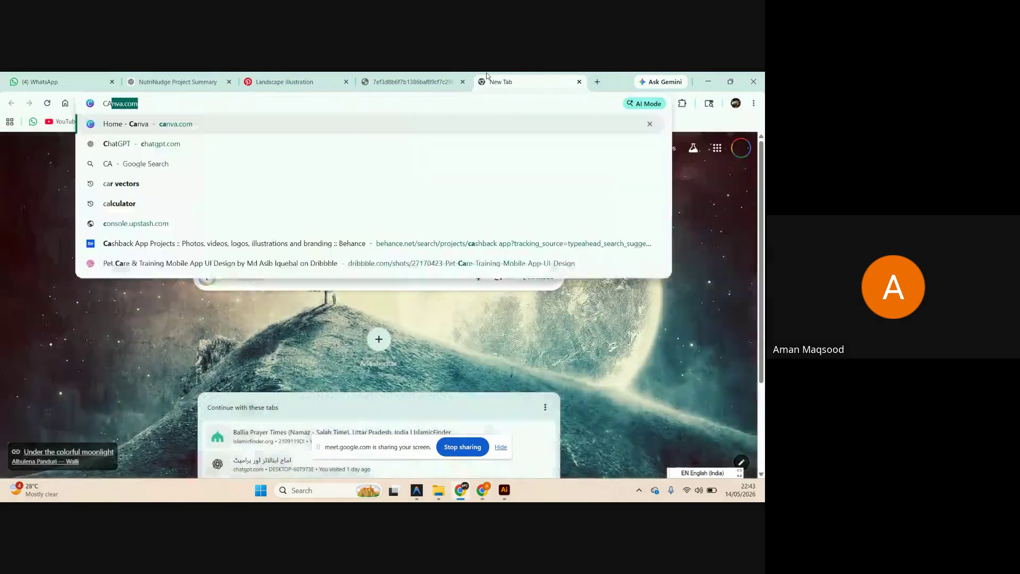
key("Return")
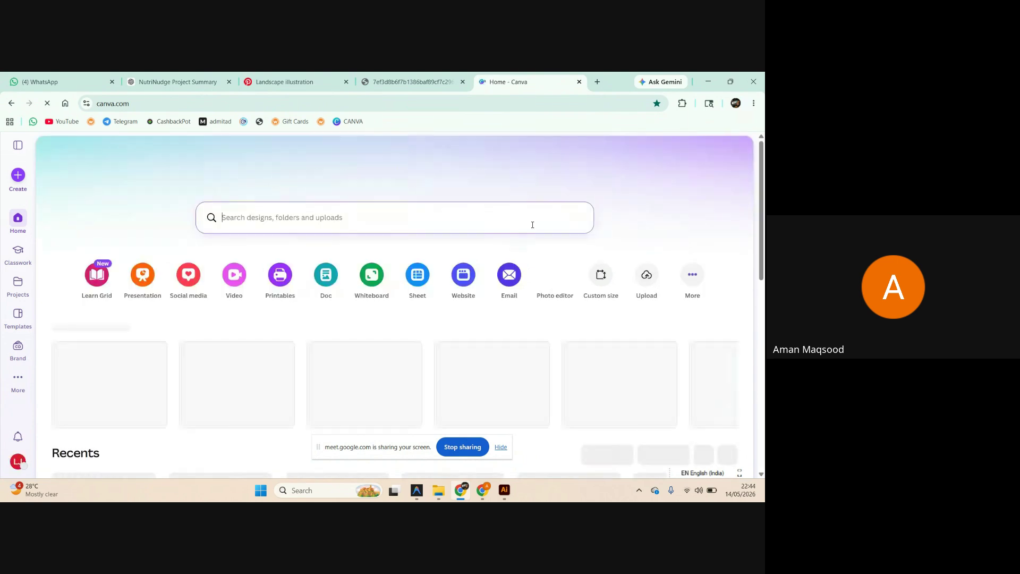
scroll(505, 304, "down", 1)
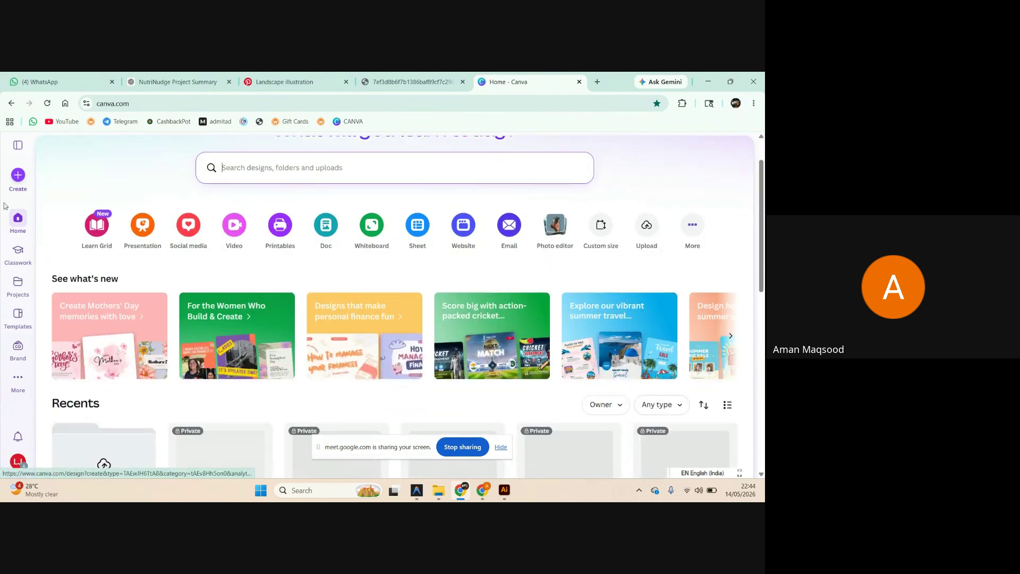
left_click(19, 181)
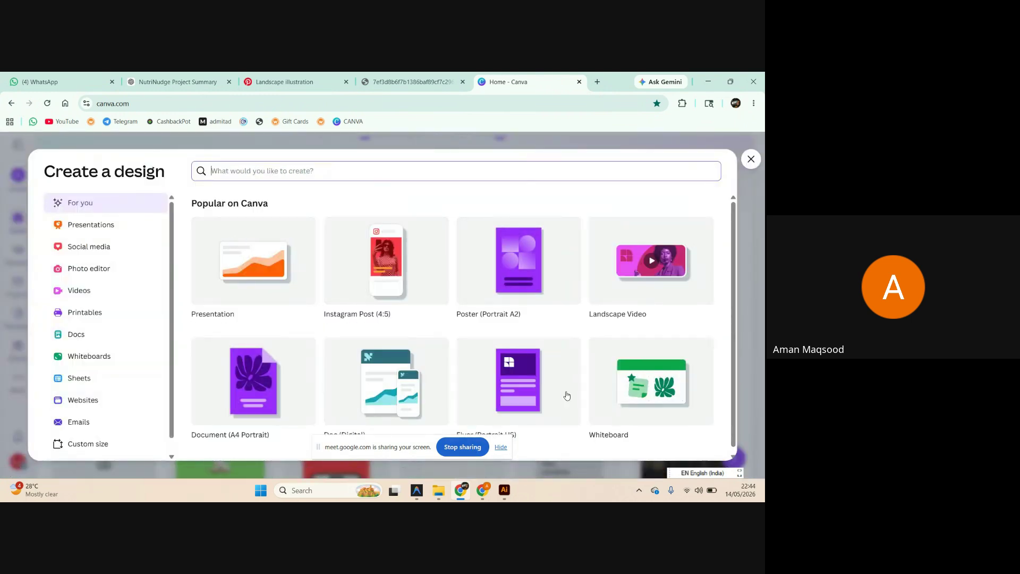
Create an Instagram Post (4:5) with the green and yellow School Admission template.
left_click(338, 278)
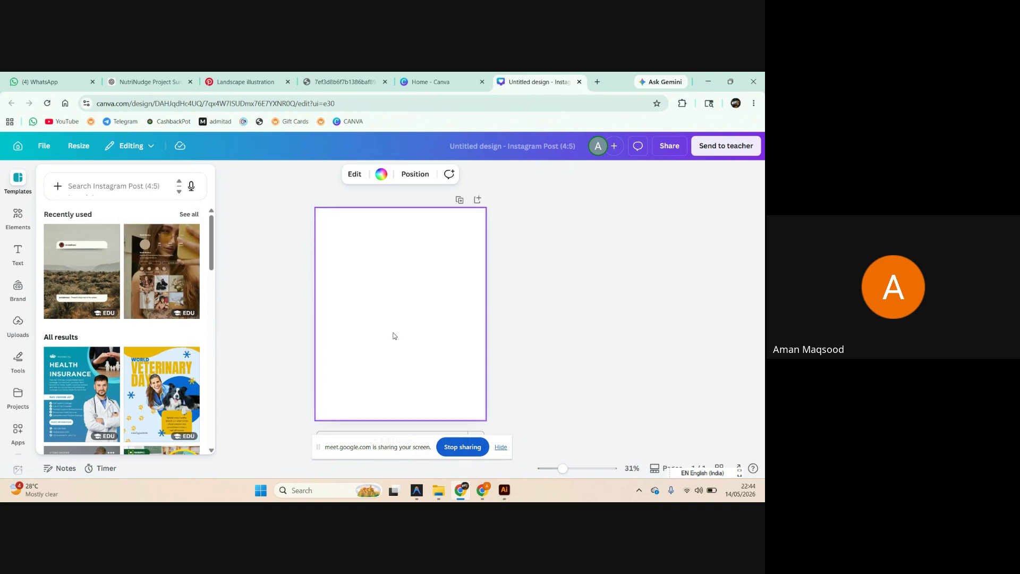
scroll(149, 320, "down", 4)
scroll(149, 320, "down", 1)
scroll(143, 322, "up", 3)
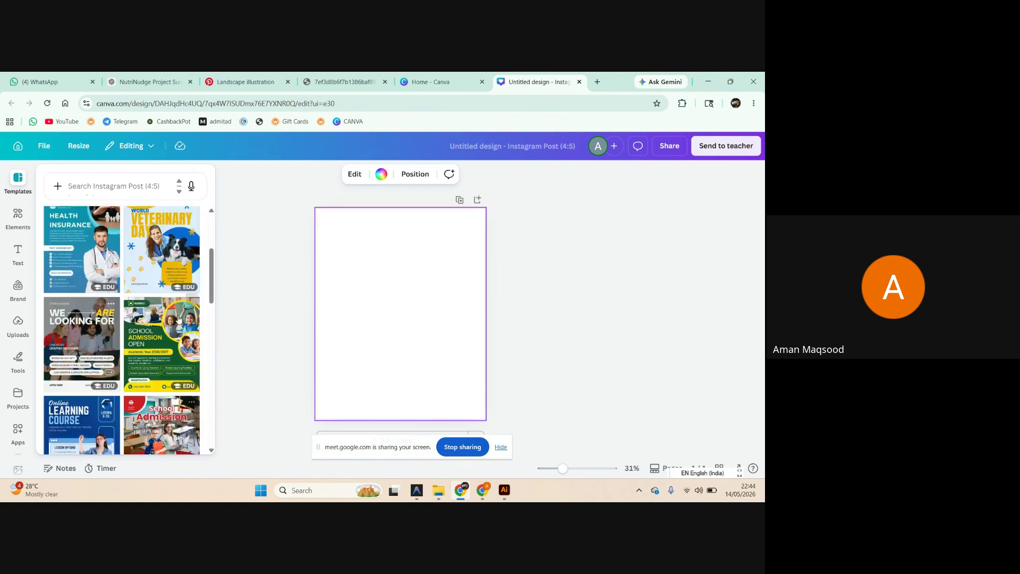
scroll(138, 324, "down", 2)
scroll(135, 325, "down", 1)
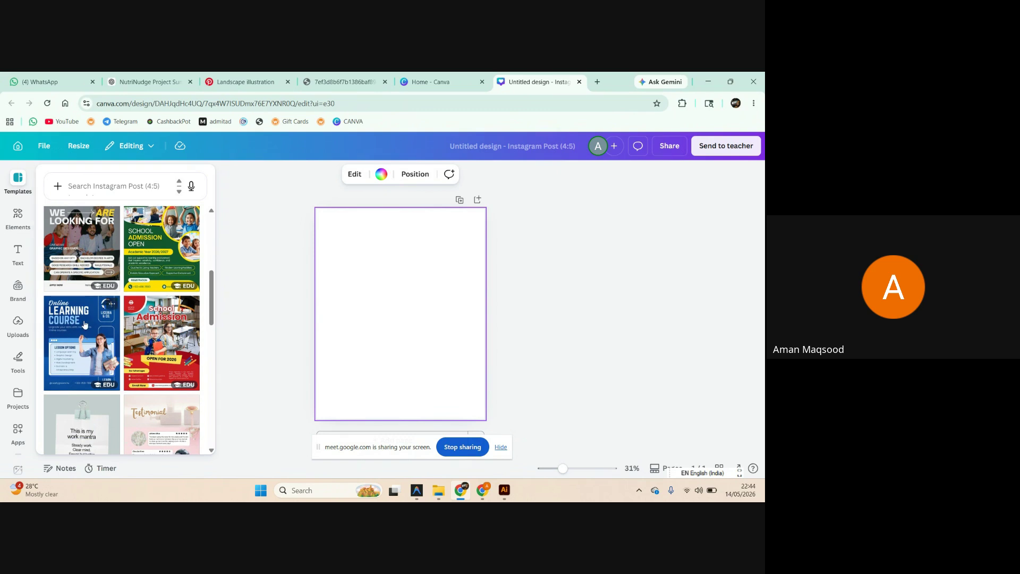
scroll(85, 324, "down", 4)
scroll(126, 315, "up", 5)
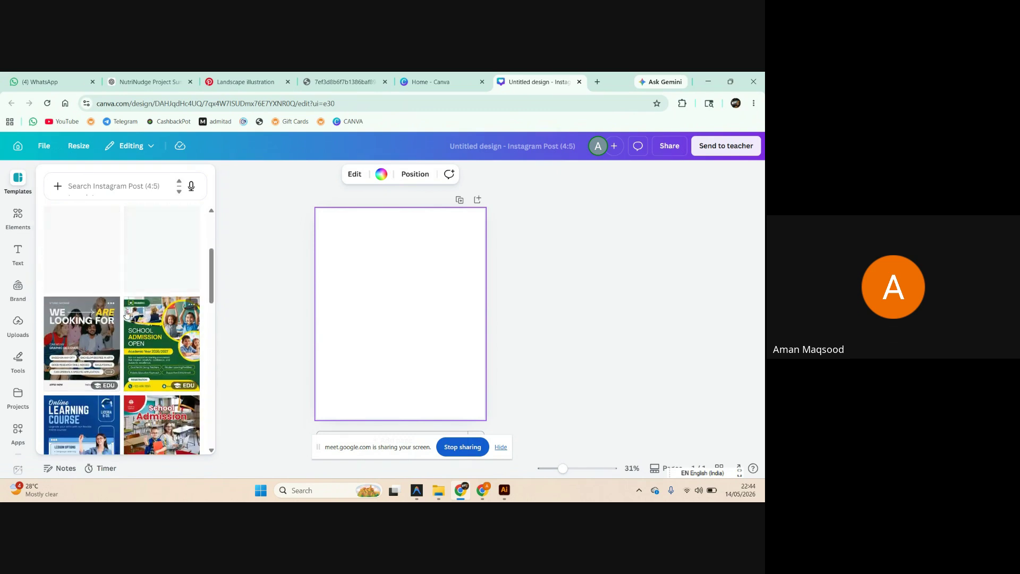
left_click(157, 382)
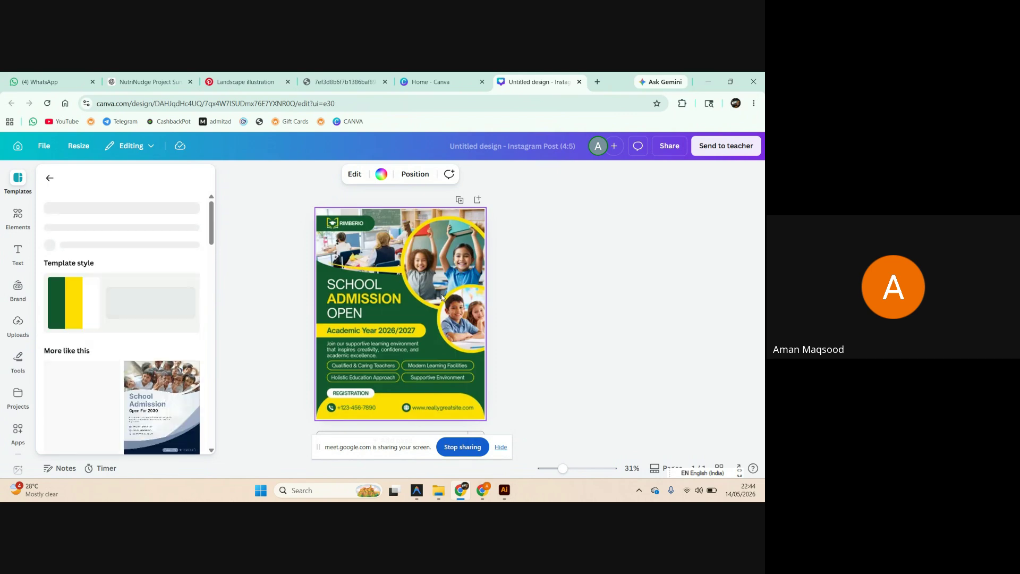
Replace the ADMISSION headline with the student's full name, undoing an accidental photo move.
left_click(369, 298)
double_click(366, 298)
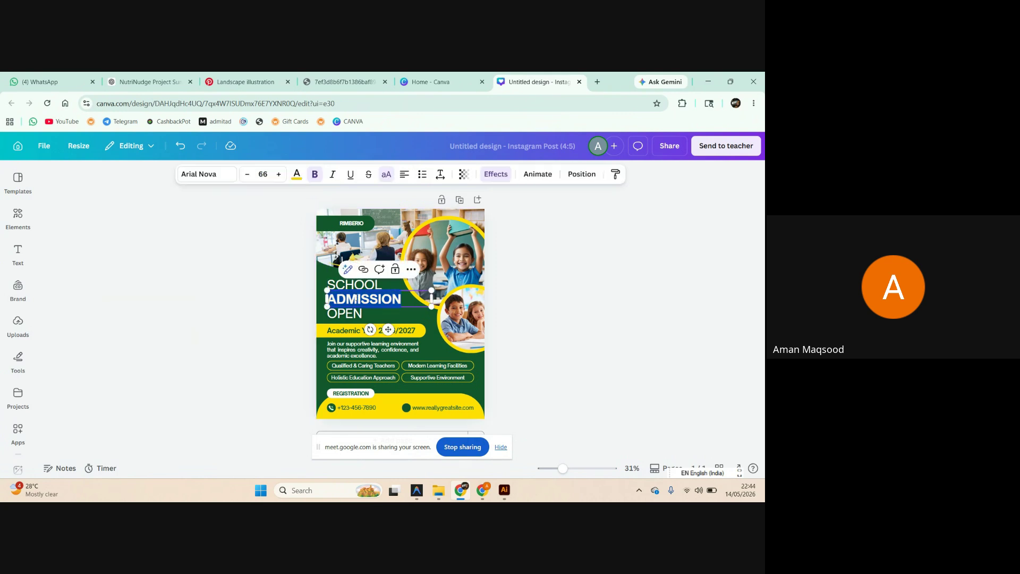
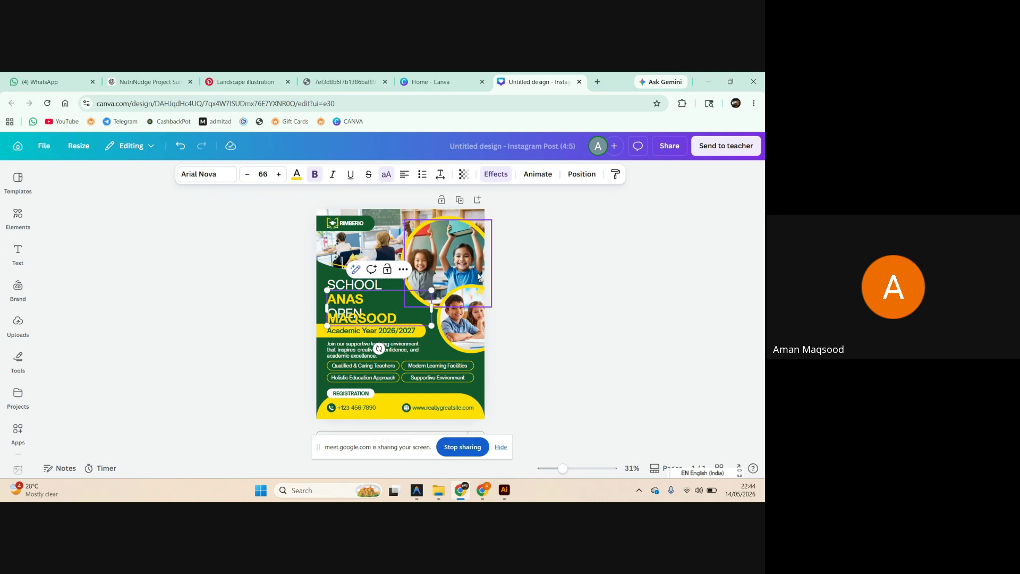
left_click(467, 259)
left_click_drag(456, 254, 447, 251)
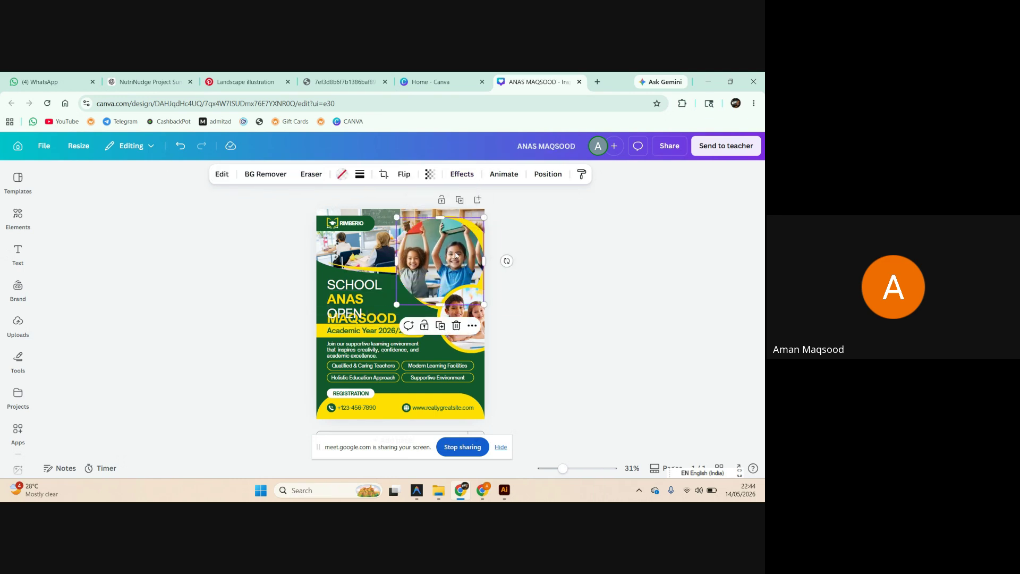
key("ctrl+z")
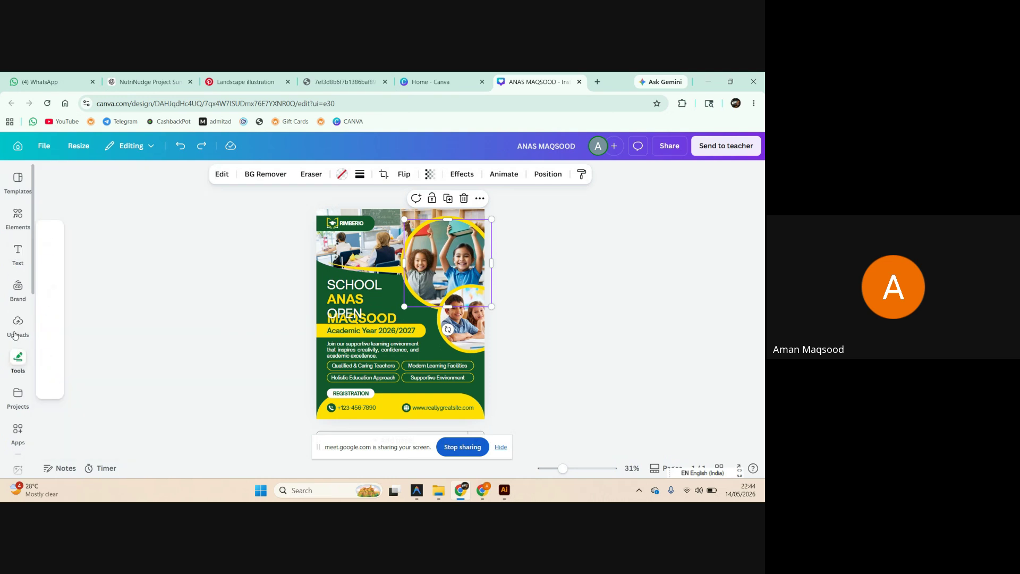
Drop the chic Summer upload into the top-right circle frame, then undo it.
left_click(18, 323)
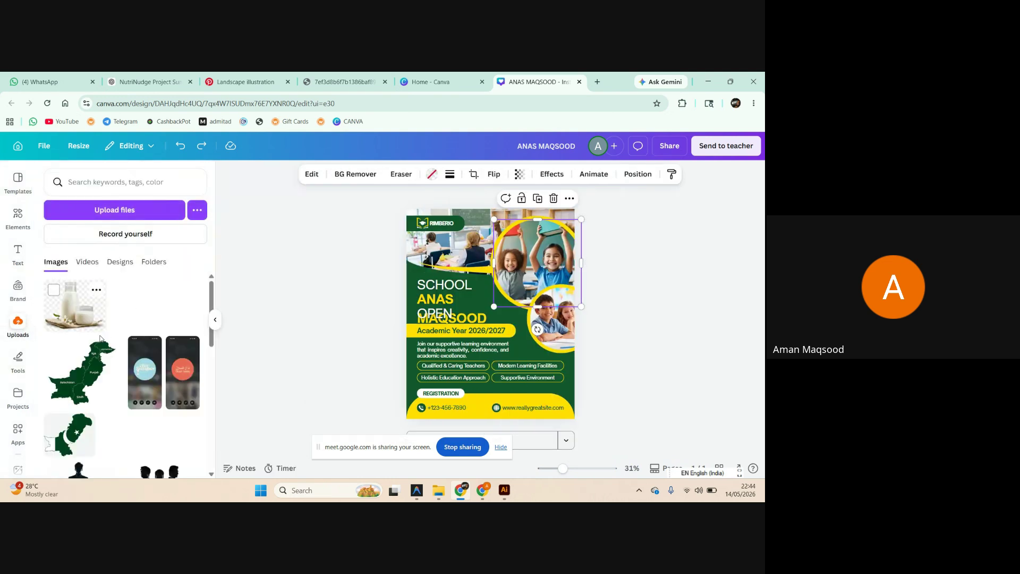
left_click(146, 374)
left_click_drag(526, 316, 544, 238)
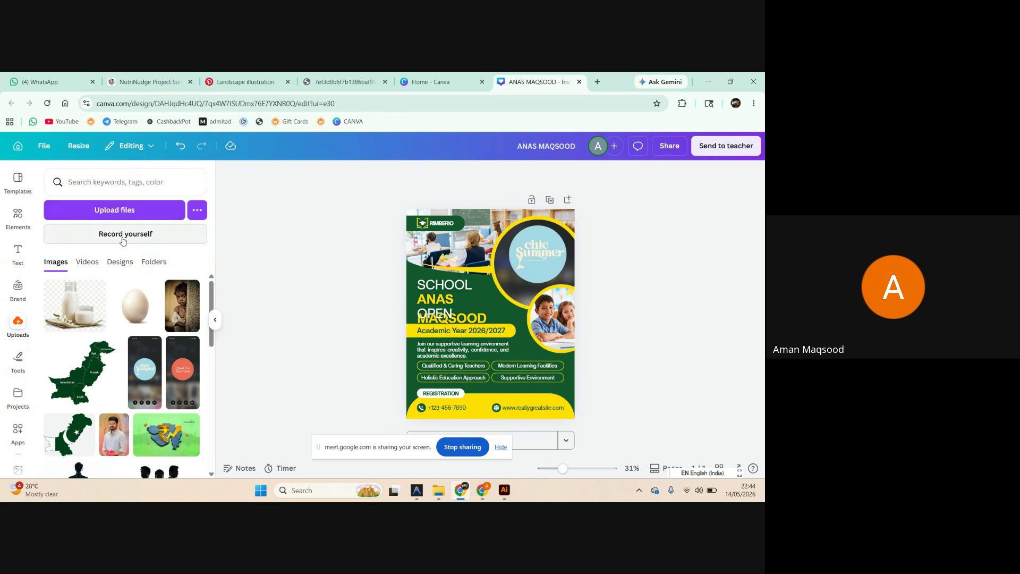
key("ctrl+z")
key("ctrl+z")
key("ctrl+z")
key("ctrl+z")
key("ctrl+z")
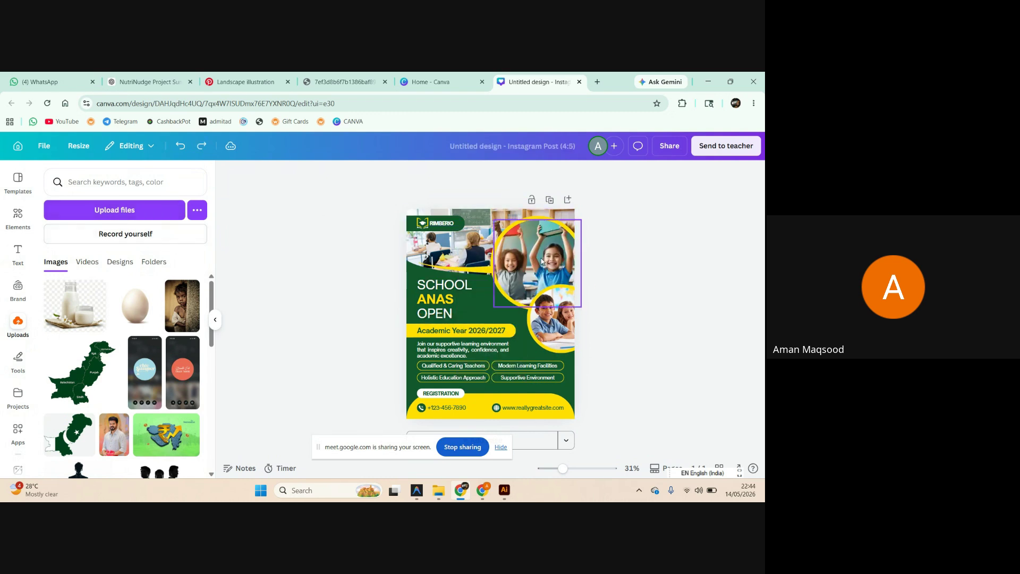
Search Elements for 'HILL' and show all the graphics results.
left_click(518, 296)
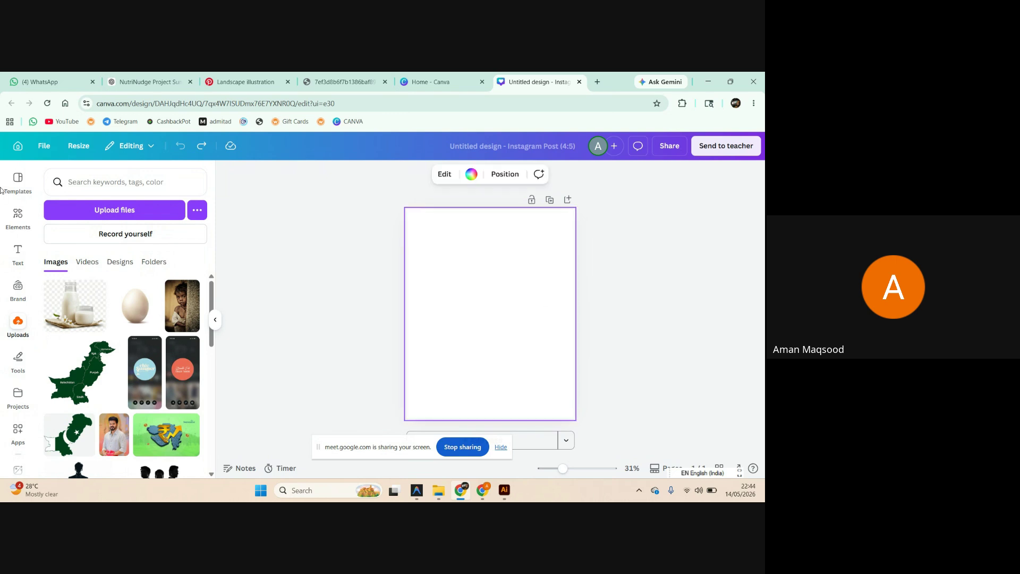
left_click(17, 215)
left_click(85, 182)
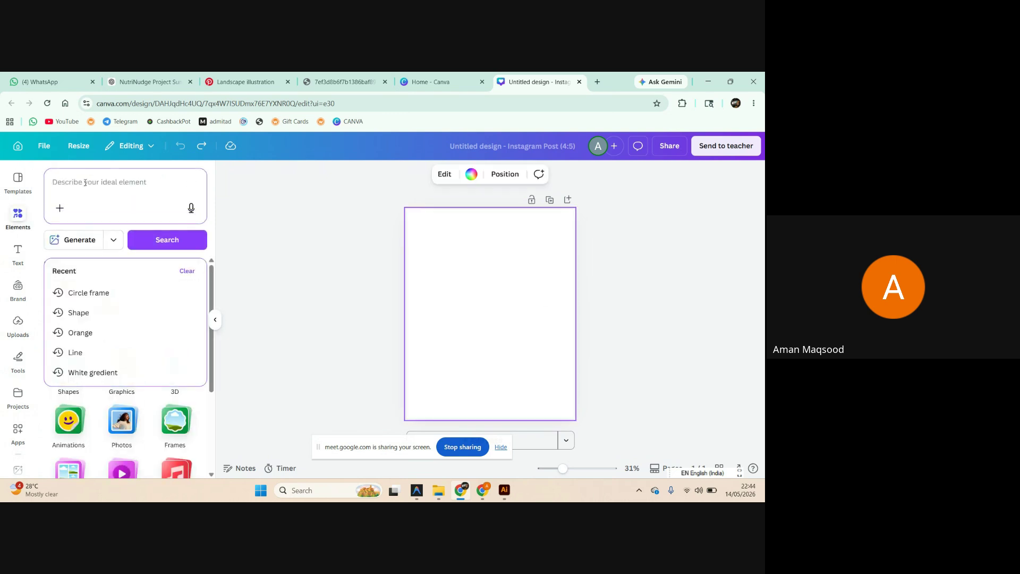
type("HILL")
key("Return")
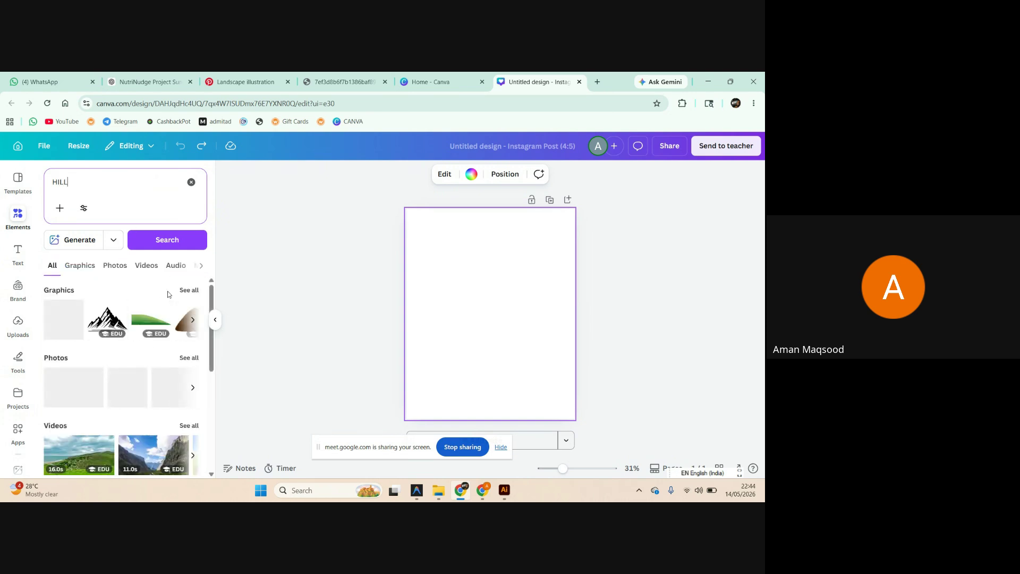
left_click(196, 298)
Try the black mountain outline graphic, enlarge it, then remove it from the page.
scroll(143, 325, "down", 3)
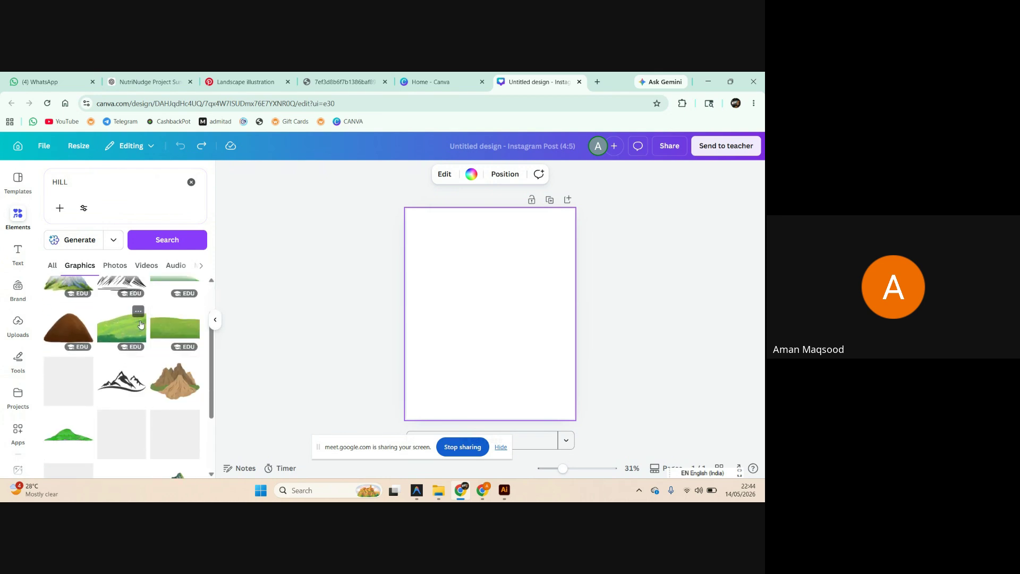
scroll(143, 326, "up", 2)
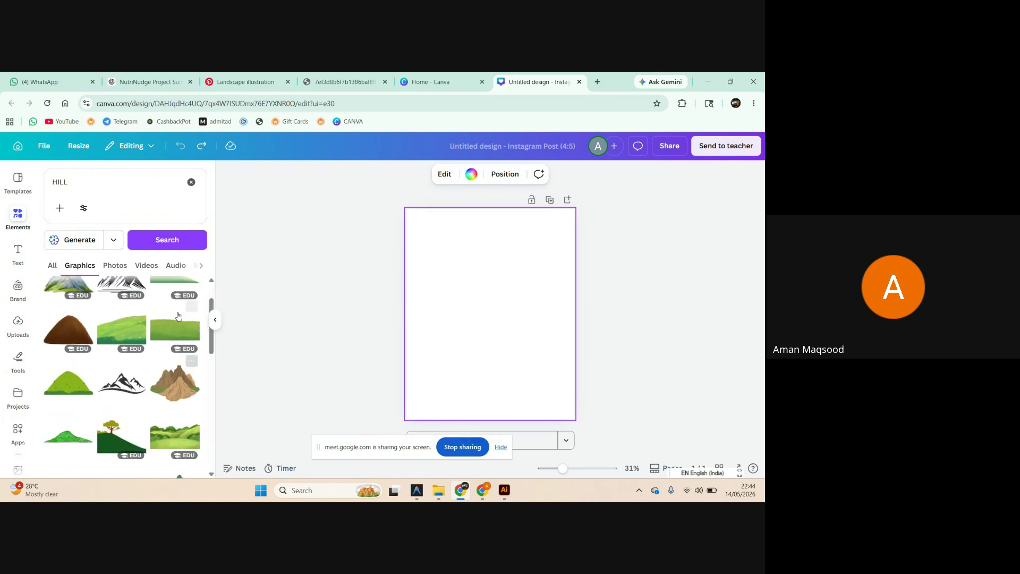
left_click(121, 387)
left_click_drag(524, 328, 505, 385)
left_click(502, 320)
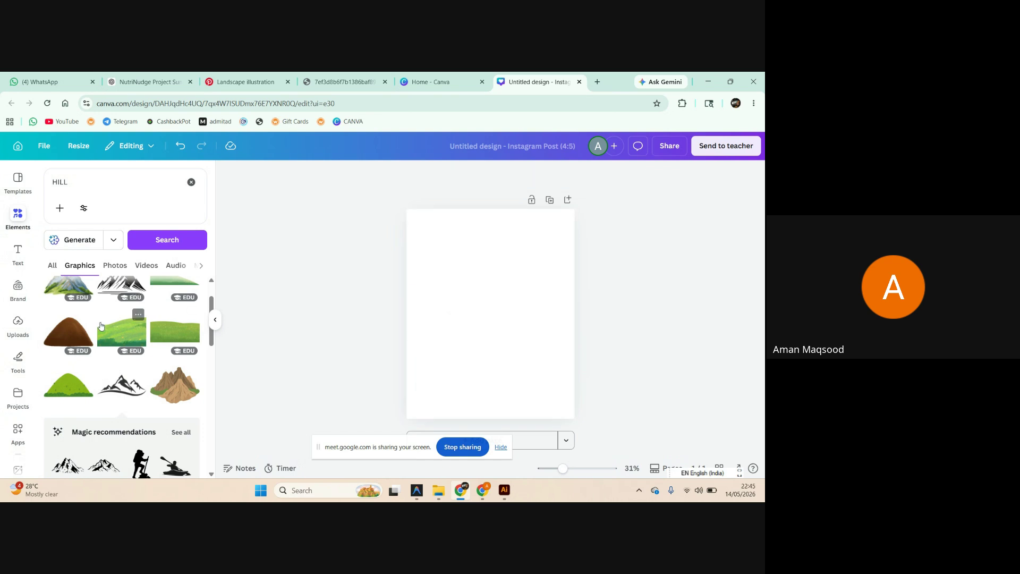
Add the watercolour mountain and stretch it full-width along the page bottom.
scroll(103, 327, "down", 3)
scroll(102, 327, "down", 2)
scroll(80, 329, "up", 6)
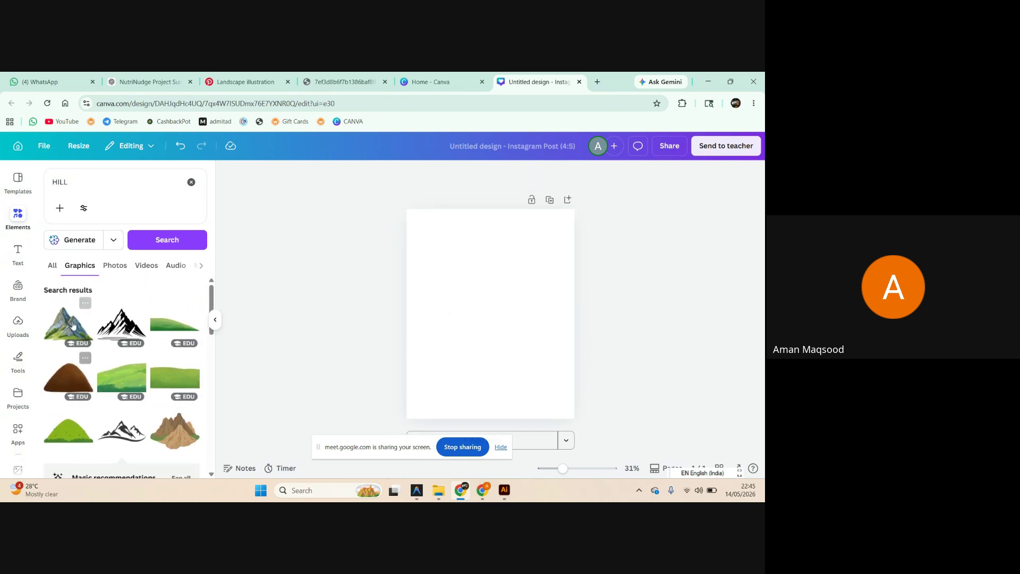
left_click(59, 330)
left_click_drag(488, 334, 487, 393)
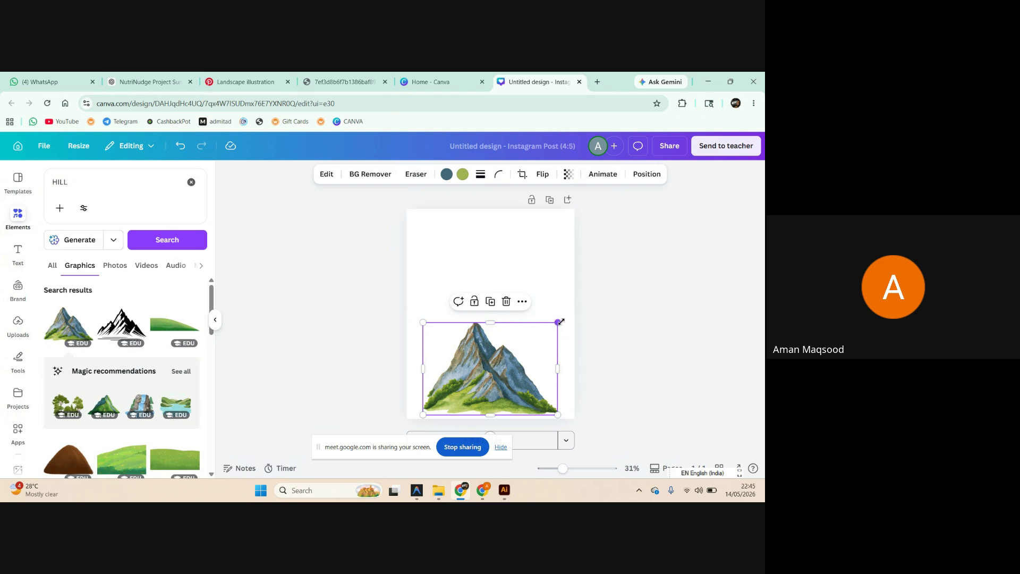
left_click_drag(558, 322, 574, 310)
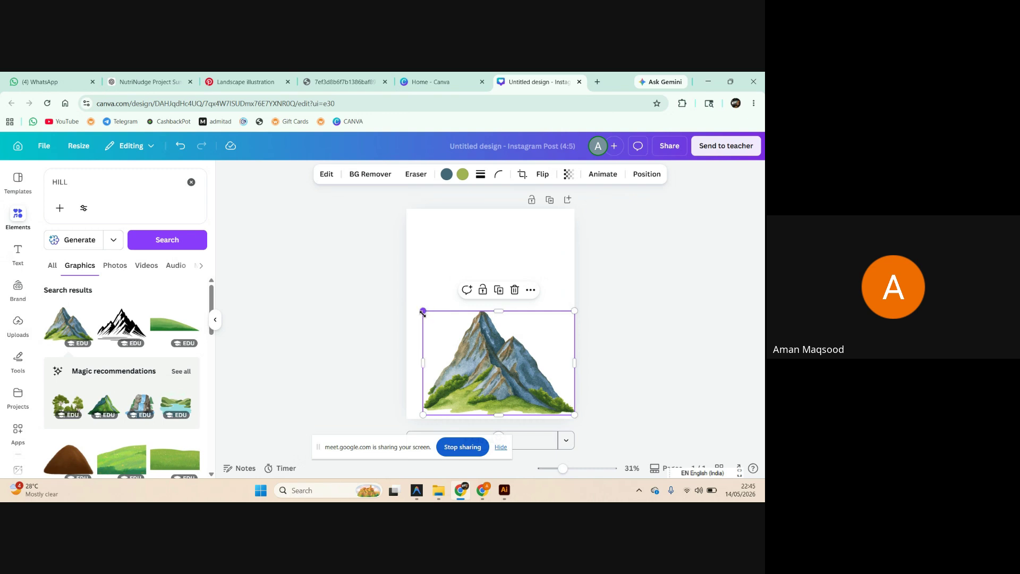
left_click_drag(423, 312, 406, 298)
mouse_move(470, 331)
left_mouse_down()
mouse_move(471, 347)
mouse_move(473, 334)
left_mouse_up()
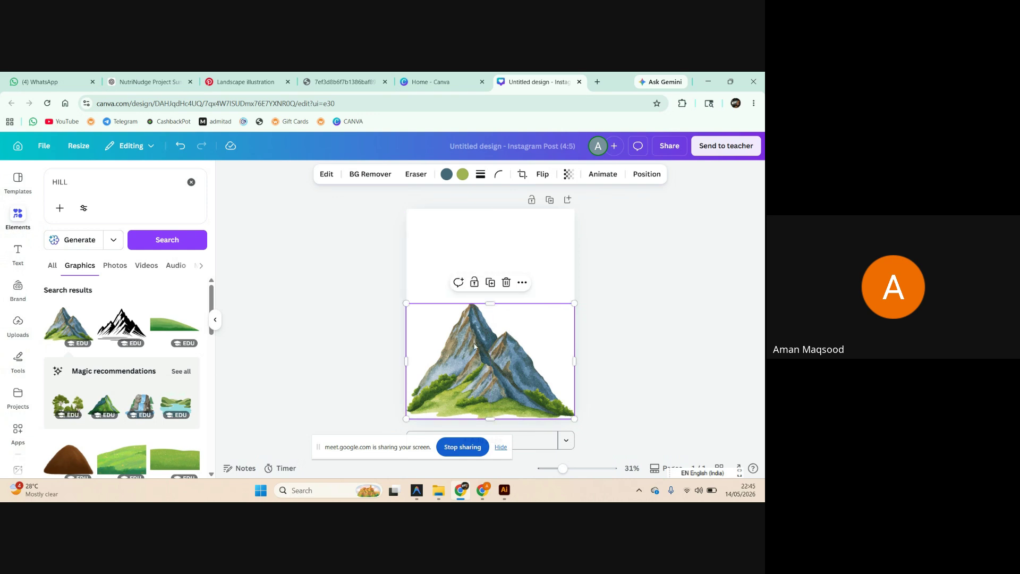
scroll(85, 328, "down", 5)
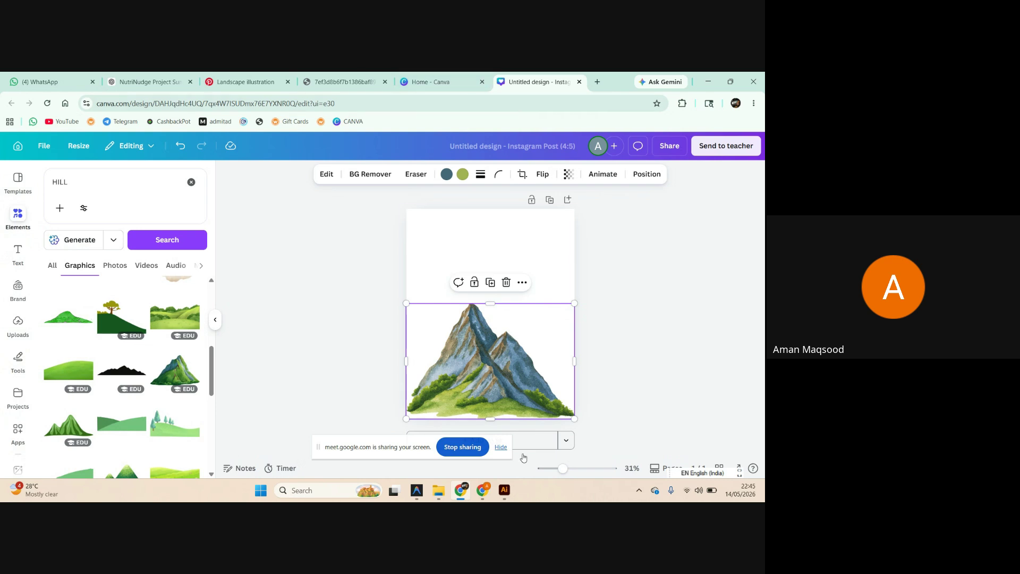
Admit the waiting guest to the Meet call, reopen the chat, then return to Canva.
left_click(428, 446)
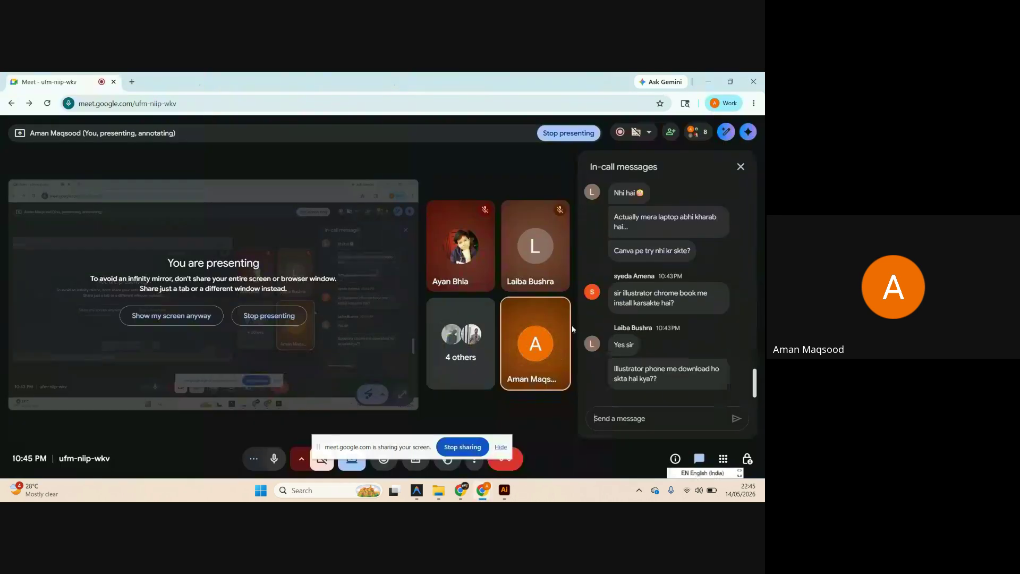
left_click(658, 133)
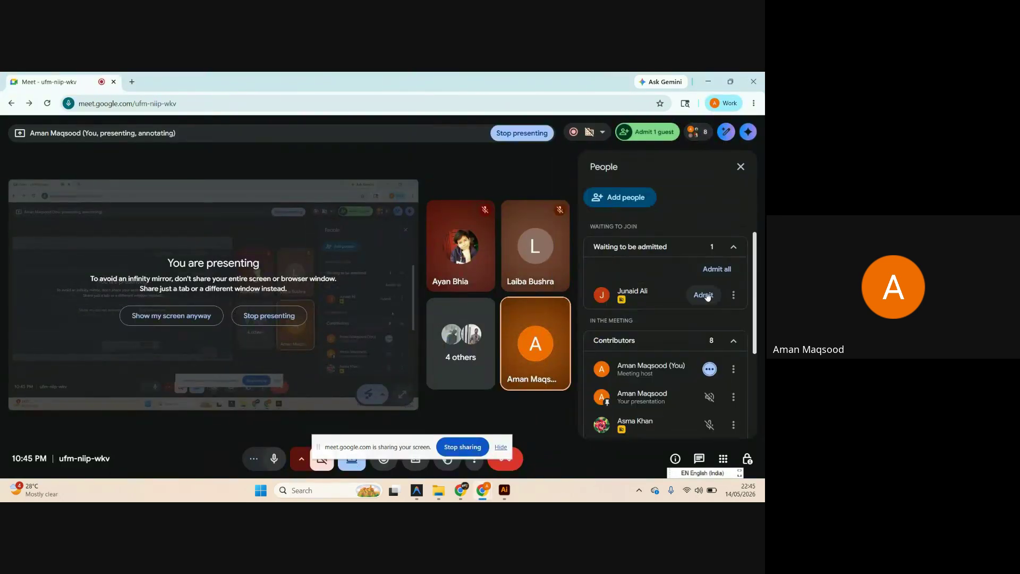
left_click(704, 269)
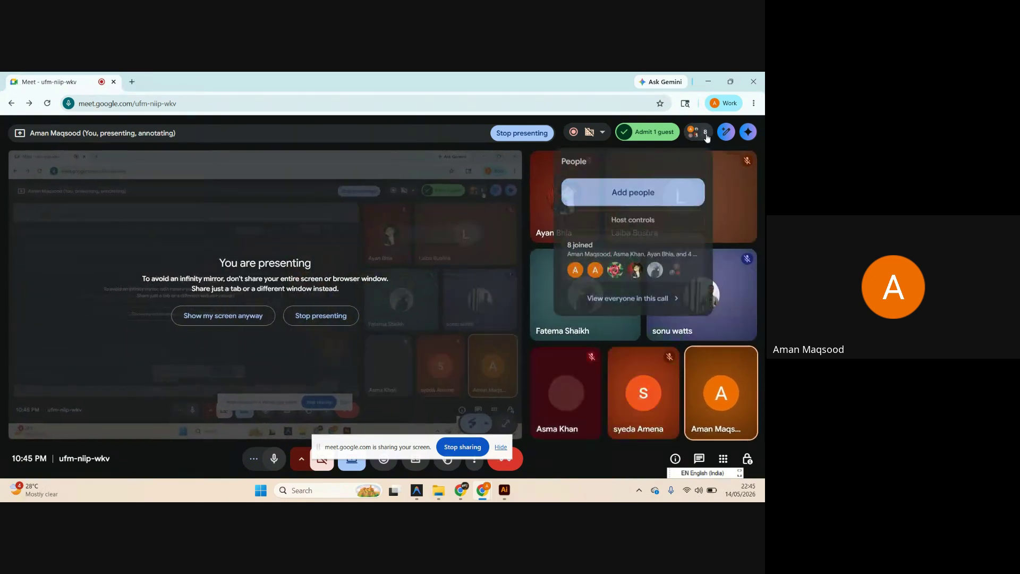
left_click(699, 458)
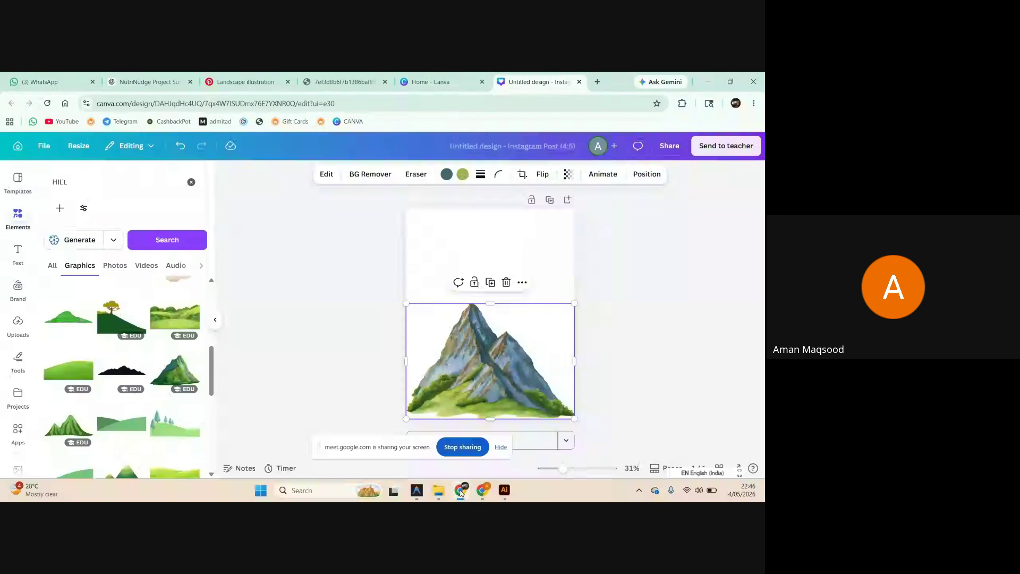
left_click(460, 490)
Open the red sunset mountain image full-size from the WhatsApp chat.
left_click(40, 81)
scroll(611, 297, "up", 2)
left_click(573, 333)
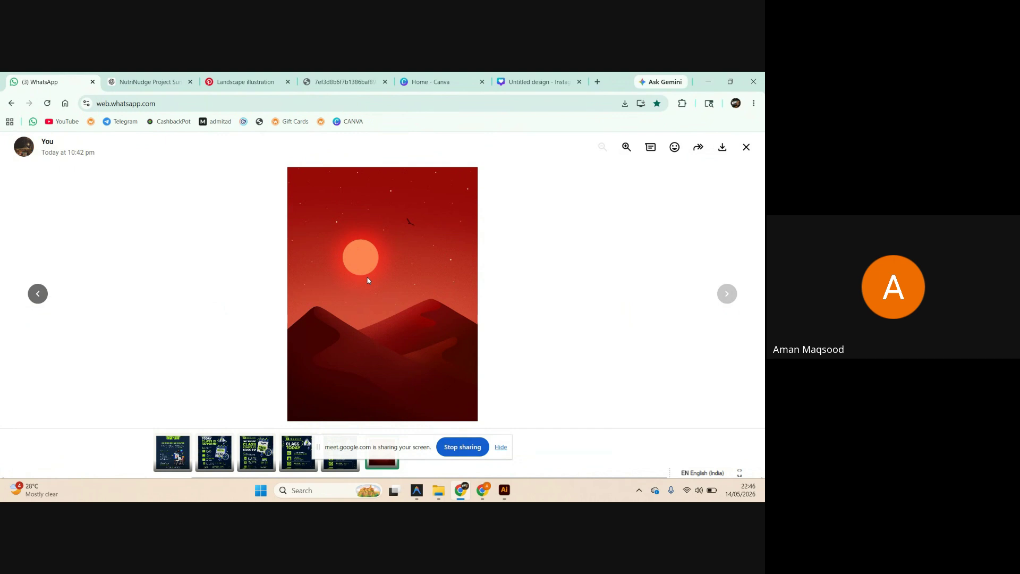
Show the Illustrator sunset artboards, then stop sharing the screen in Meet.
left_click(504, 490)
mouse_move(483, 490)
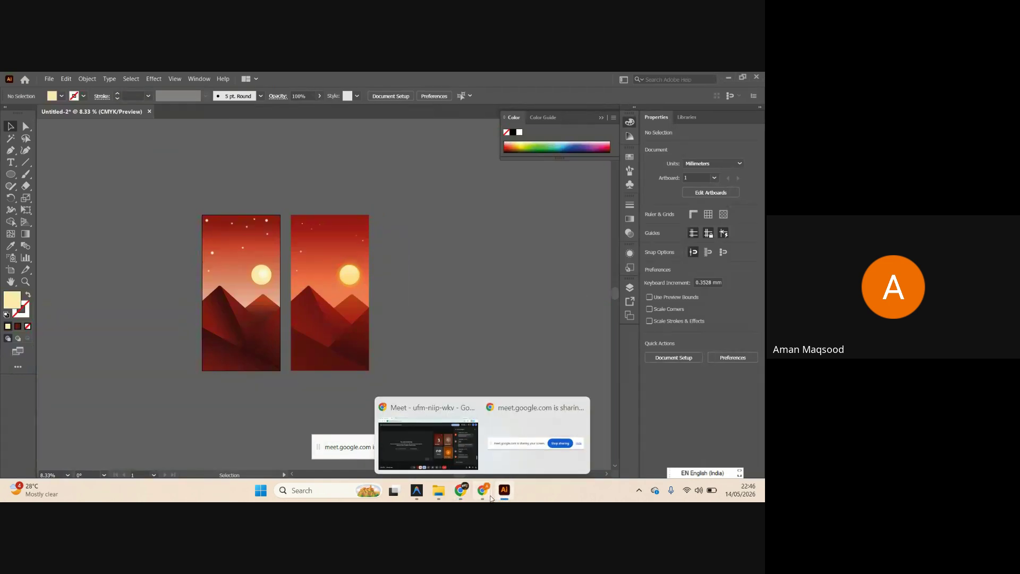
left_click(453, 450)
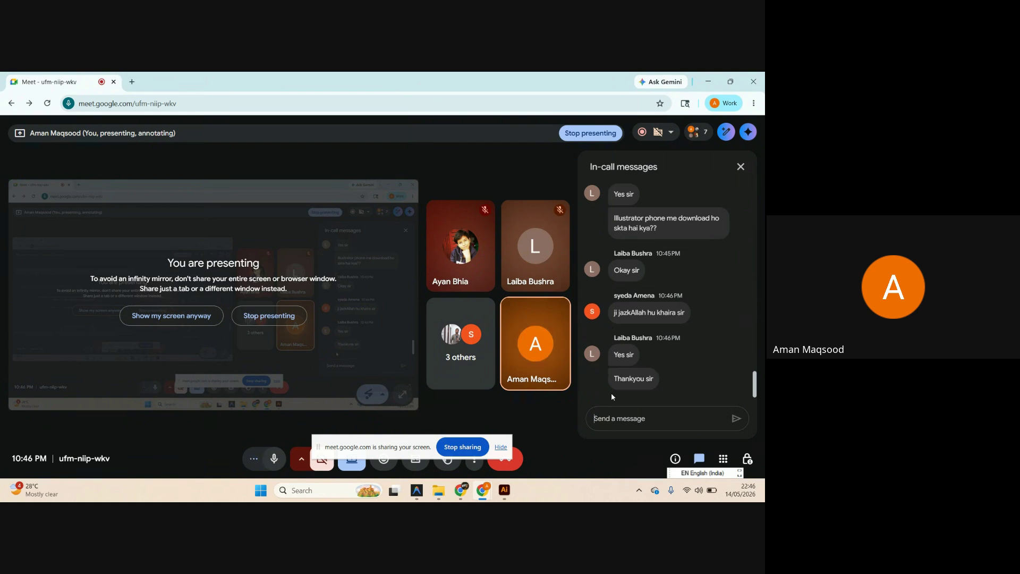
left_click(462, 447)
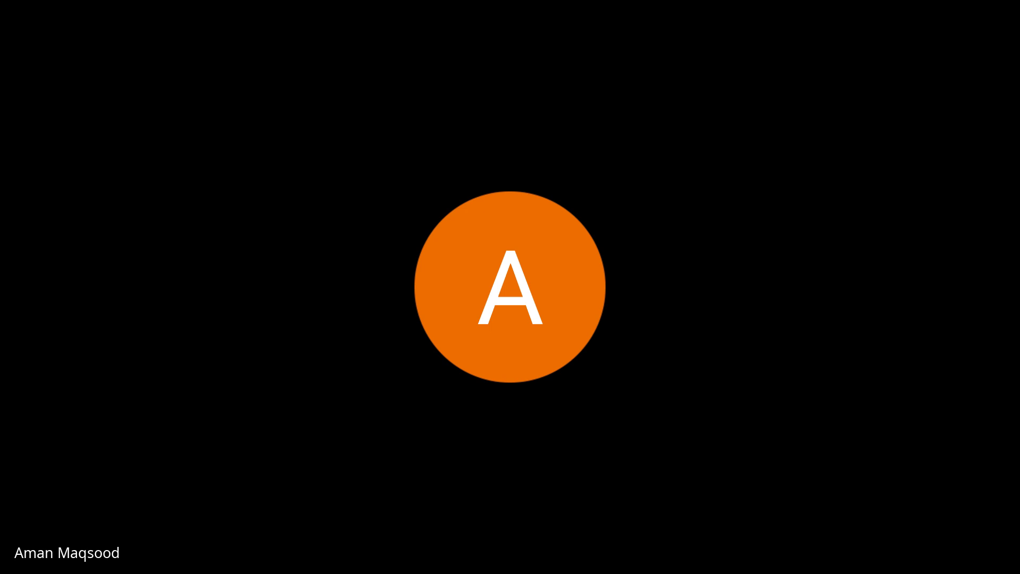